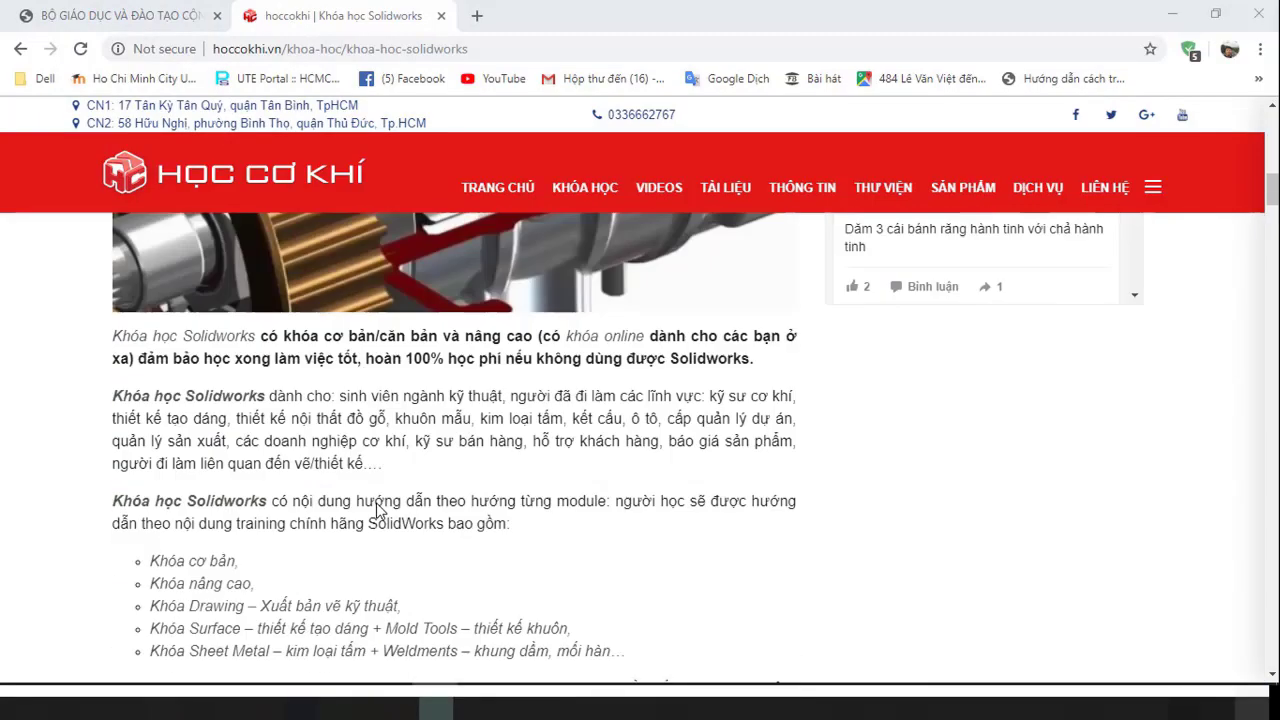
Step: Scroll down and back up through the hoccokhi SolidWorks course page
scroll(378, 510, down, 5)
scroll(378, 510, down, 5)
scroll(378, 510, down, 5)
scroll(378, 510, down, 5)
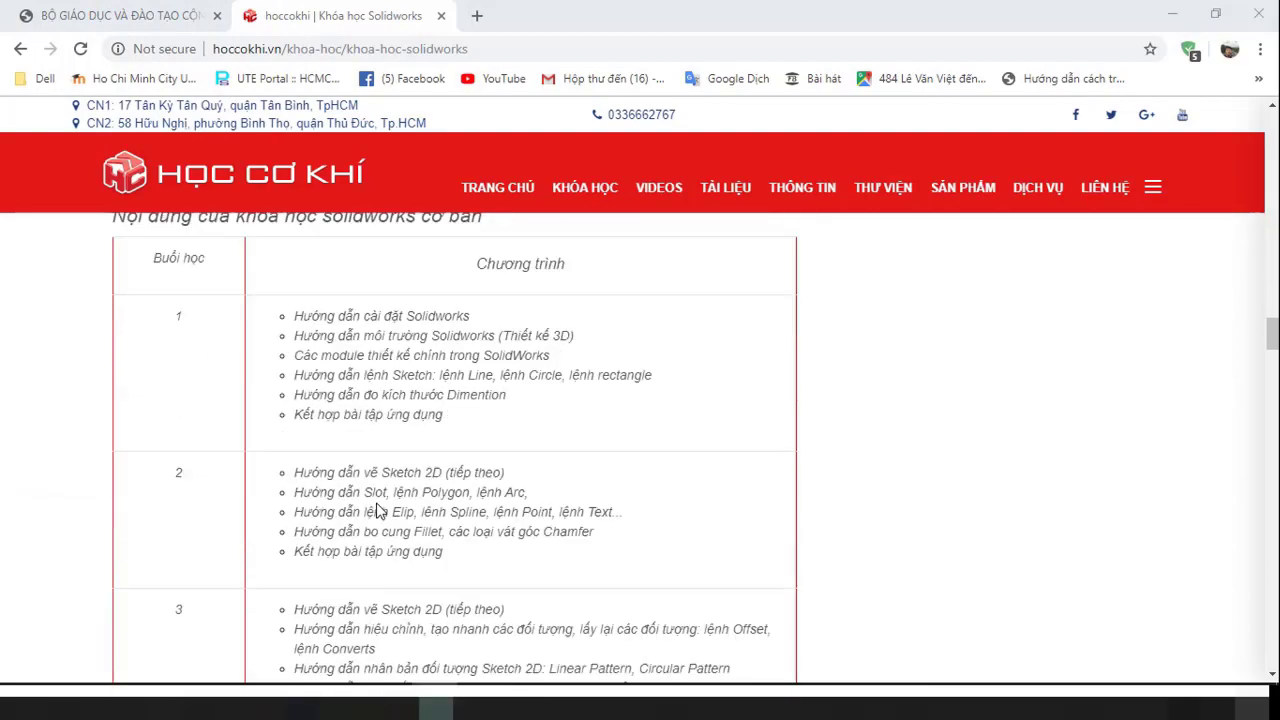
scroll(378, 510, down, 5)
scroll(378, 510, down, 5)
scroll(378, 510, down, 4)
scroll(378, 510, down, 4)
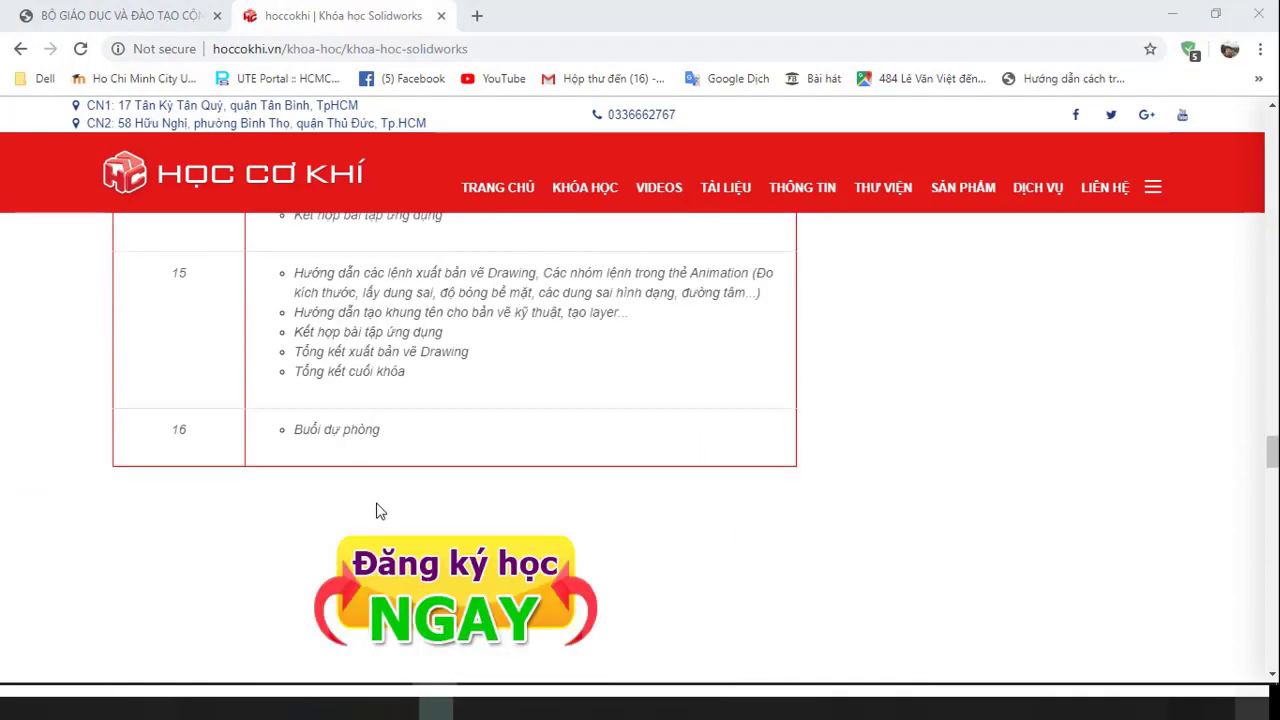
scroll(378, 511, down, 1)
scroll(378, 511, down, 1)
scroll(378, 511, up, 3)
scroll(378, 511, up, 3)
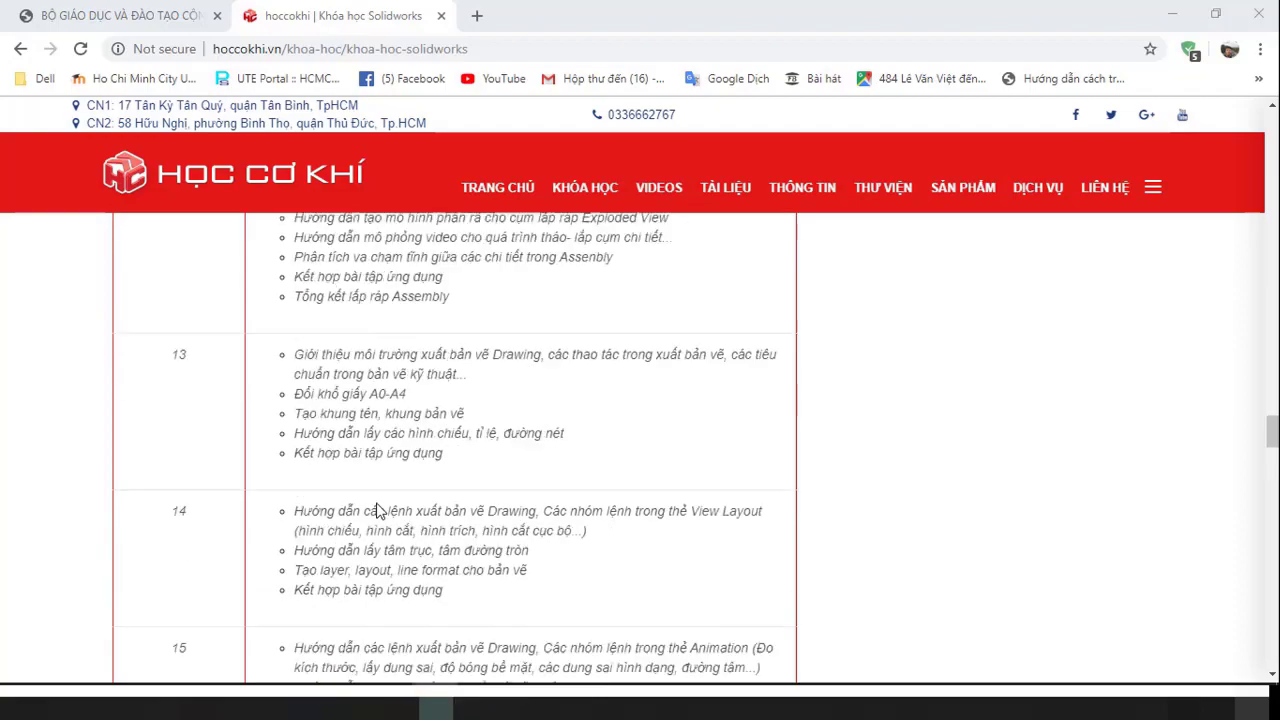
scroll(378, 510, up, 5)
scroll(378, 510, up, 4)
scroll(378, 510, up, 3)
scroll(378, 510, up, 3)
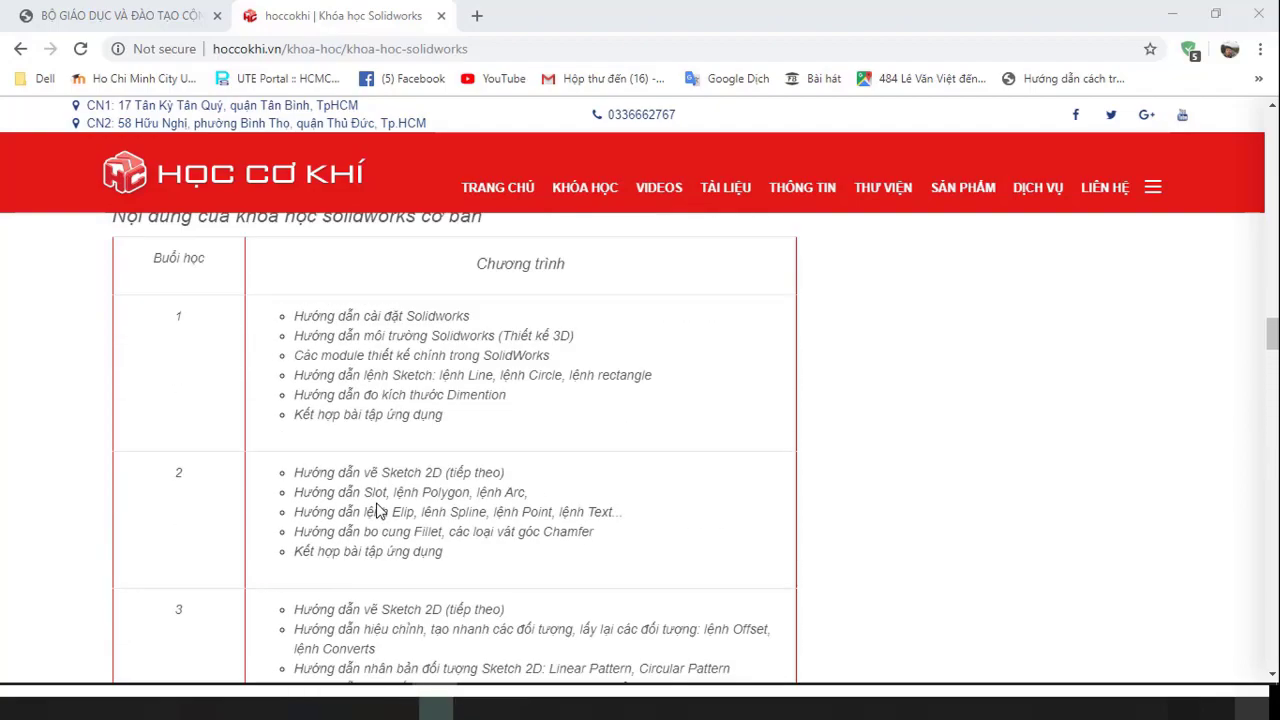
scroll(378, 510, up, 4)
scroll(378, 510, up, 3)
scroll(378, 510, up, 3)
scroll(378, 510, up, 3)
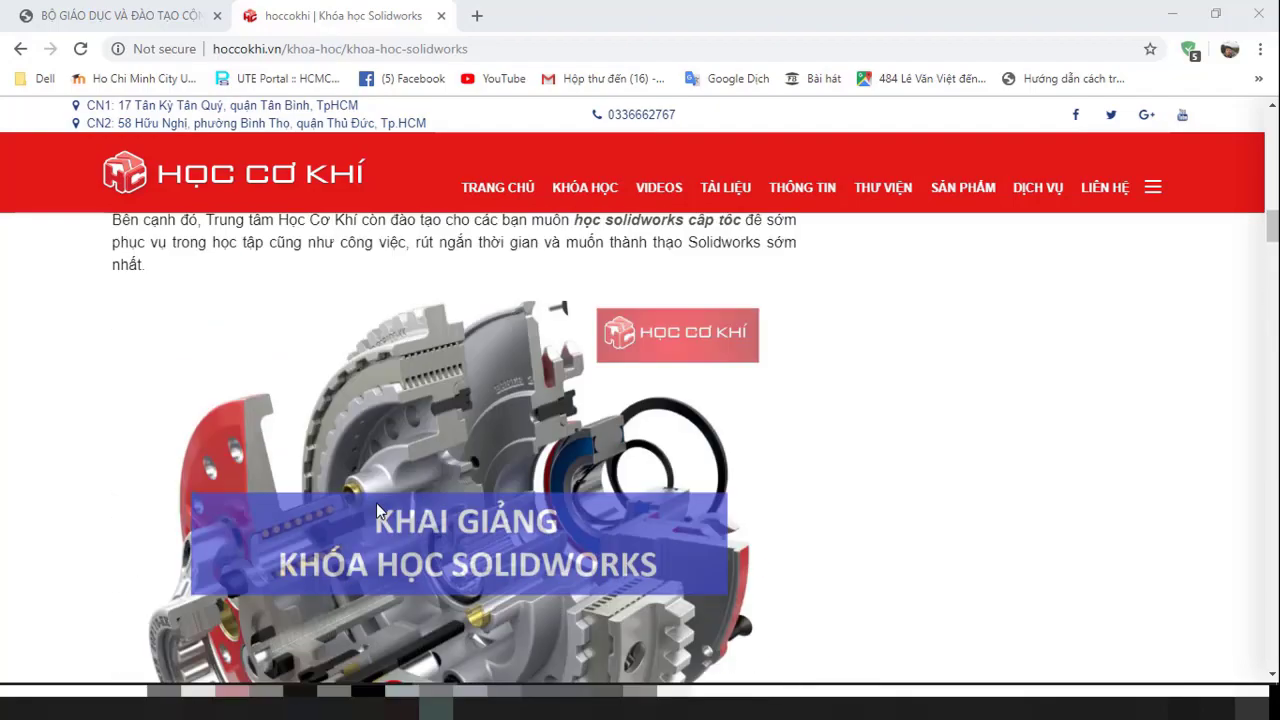
scroll(378, 510, up, 3)
scroll(378, 510, up, 3)
scroll(378, 510, up, 3)
scroll(378, 510, up, 3)
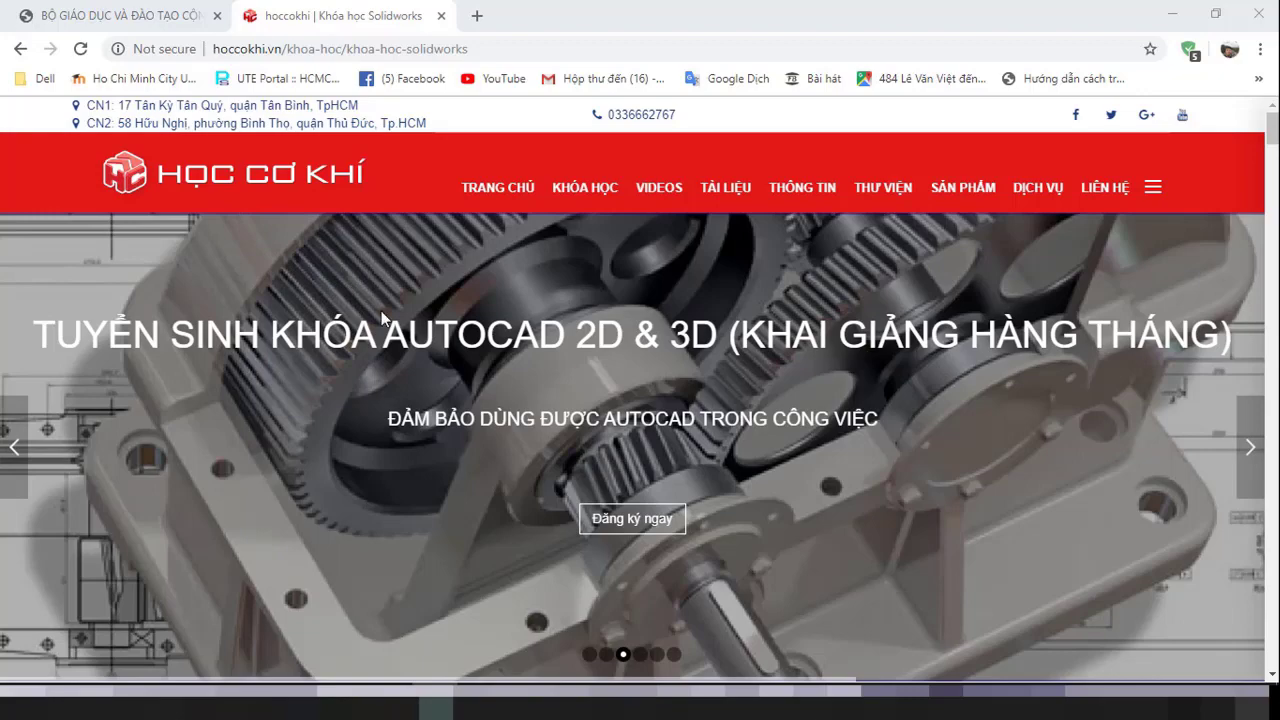
scroll(640, 467, down, 1)
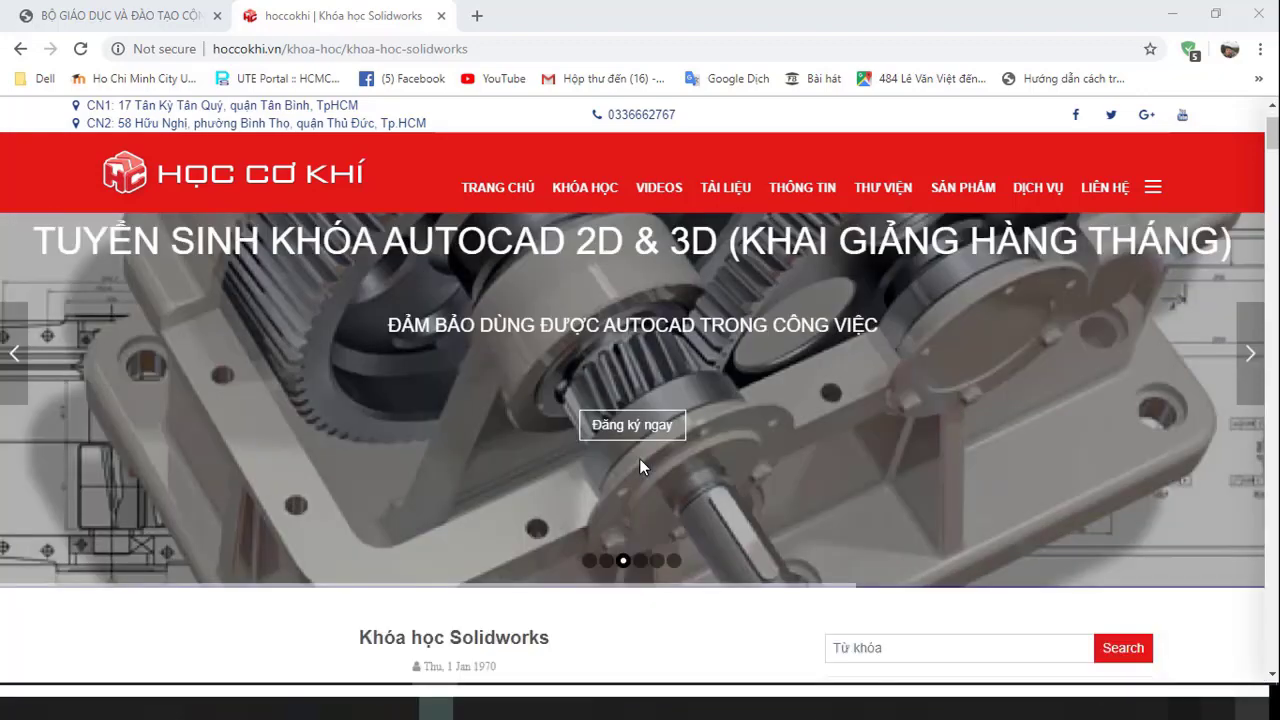
scroll(640, 467, down, 1)
Step: Switch to the browser tab with the DACN-CTM-HK-2-DH-2018-2019.pdf project plan
click(148, 30)
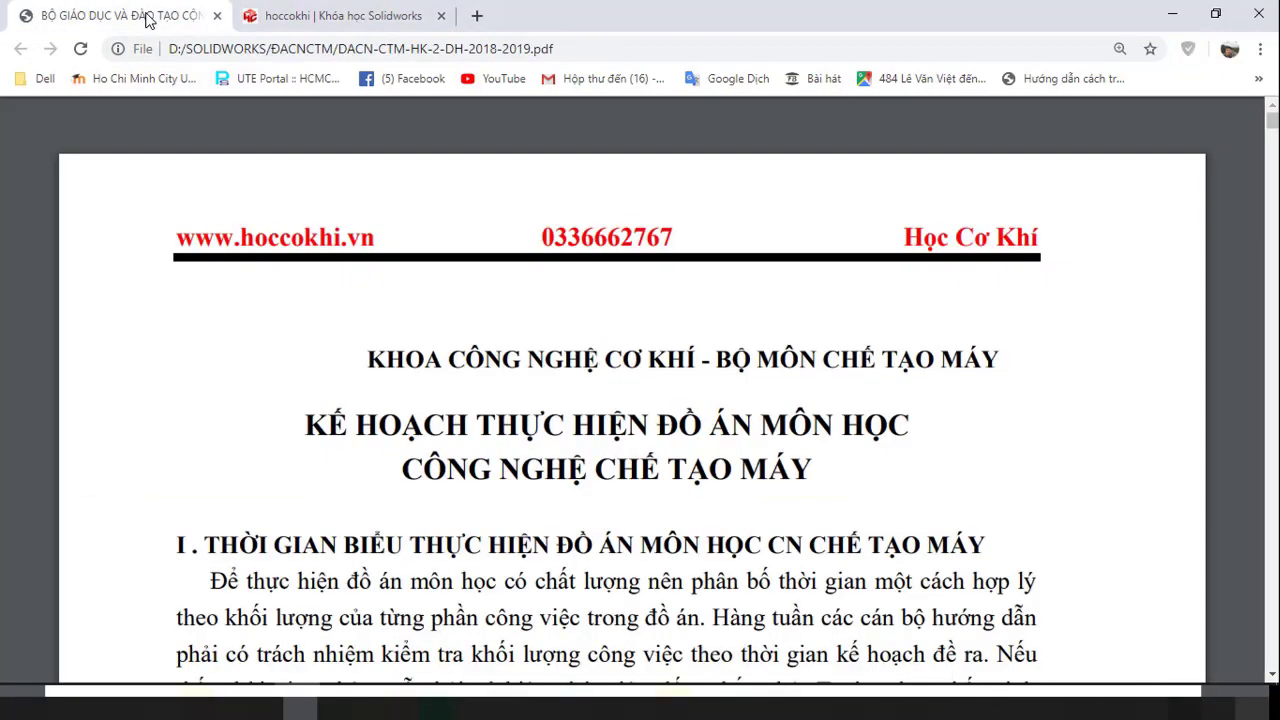
scroll(530, 406, down, 3)
scroll(530, 406, down, 5)
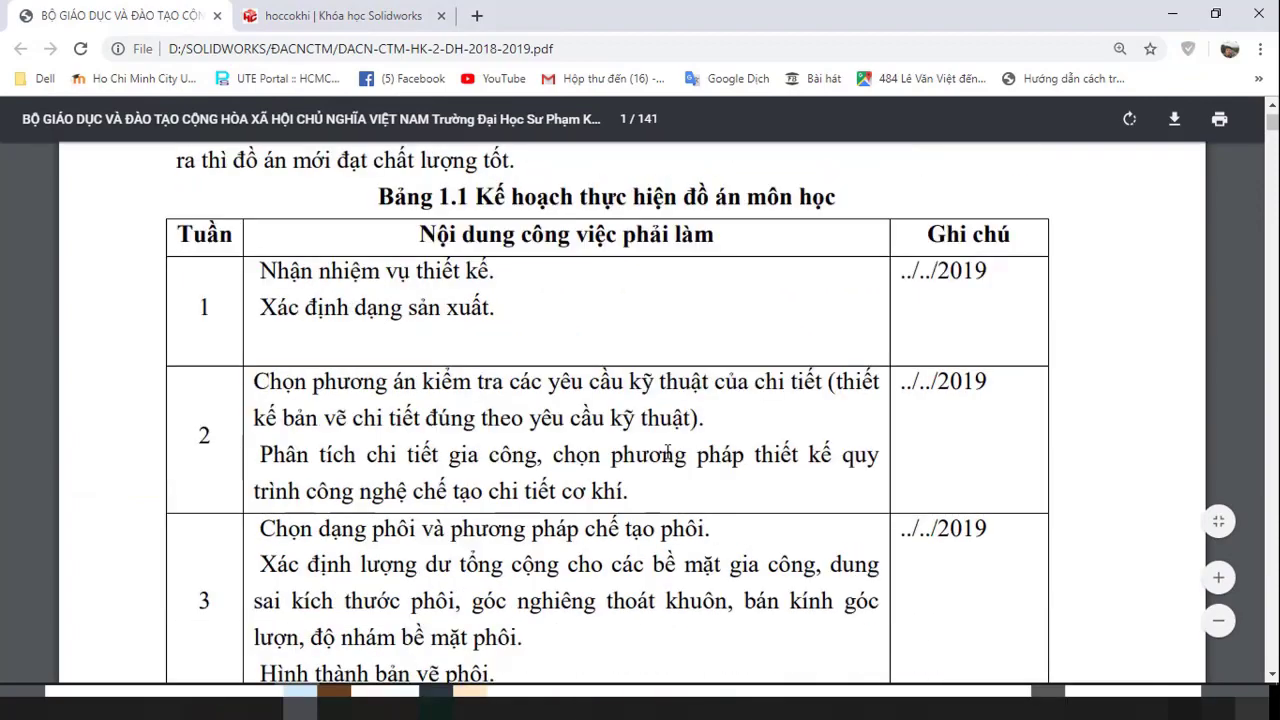
scroll(668, 453, up, 6)
scroll(668, 453, up, 2)
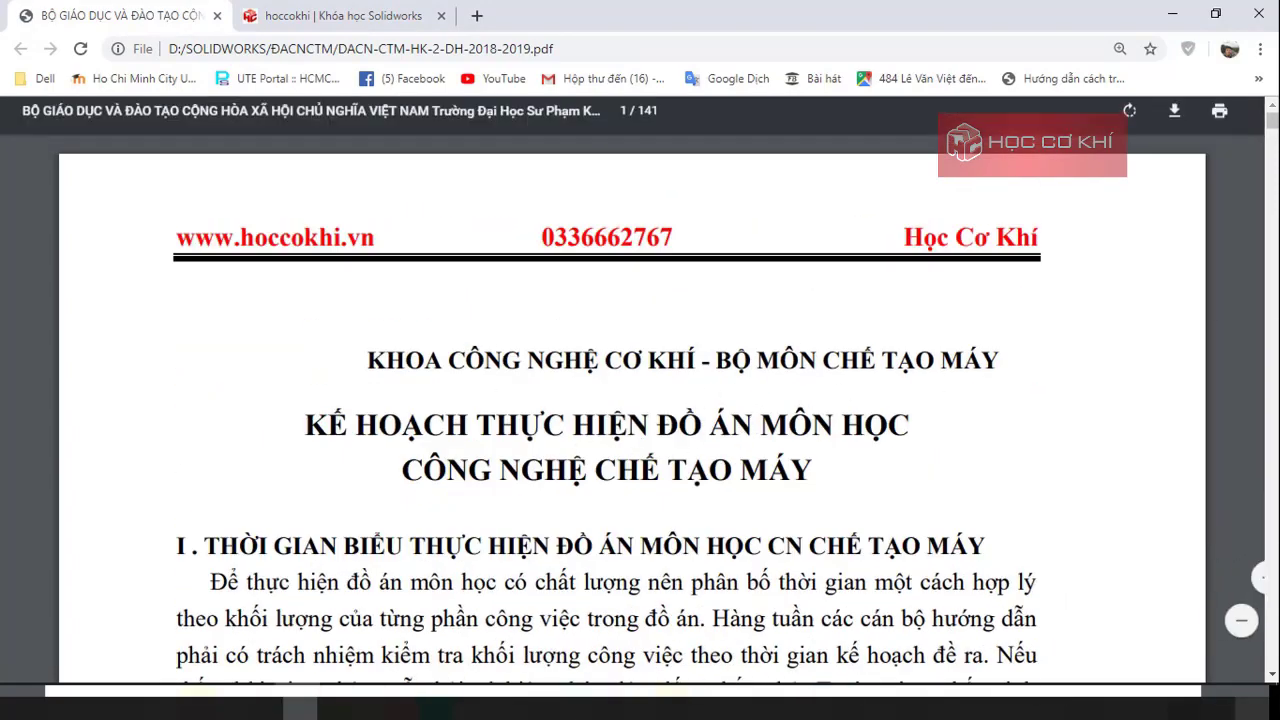
Step: Browse the PDF down to page 11's slotted Ø130 disc drawing, then bring up SOLIDWORKS
drag(1275, 133, 1275, 158)
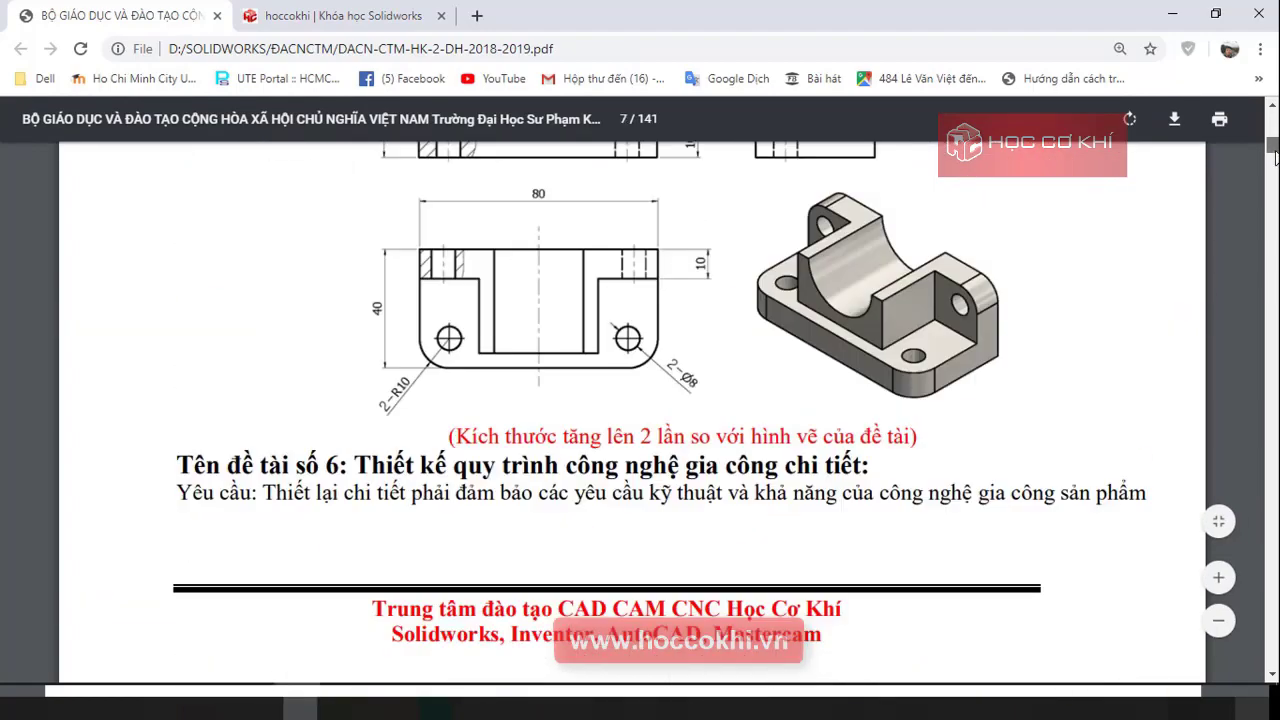
scroll(468, 398, down, 5)
scroll(468, 398, down, 5)
scroll(466, 394, down, 5)
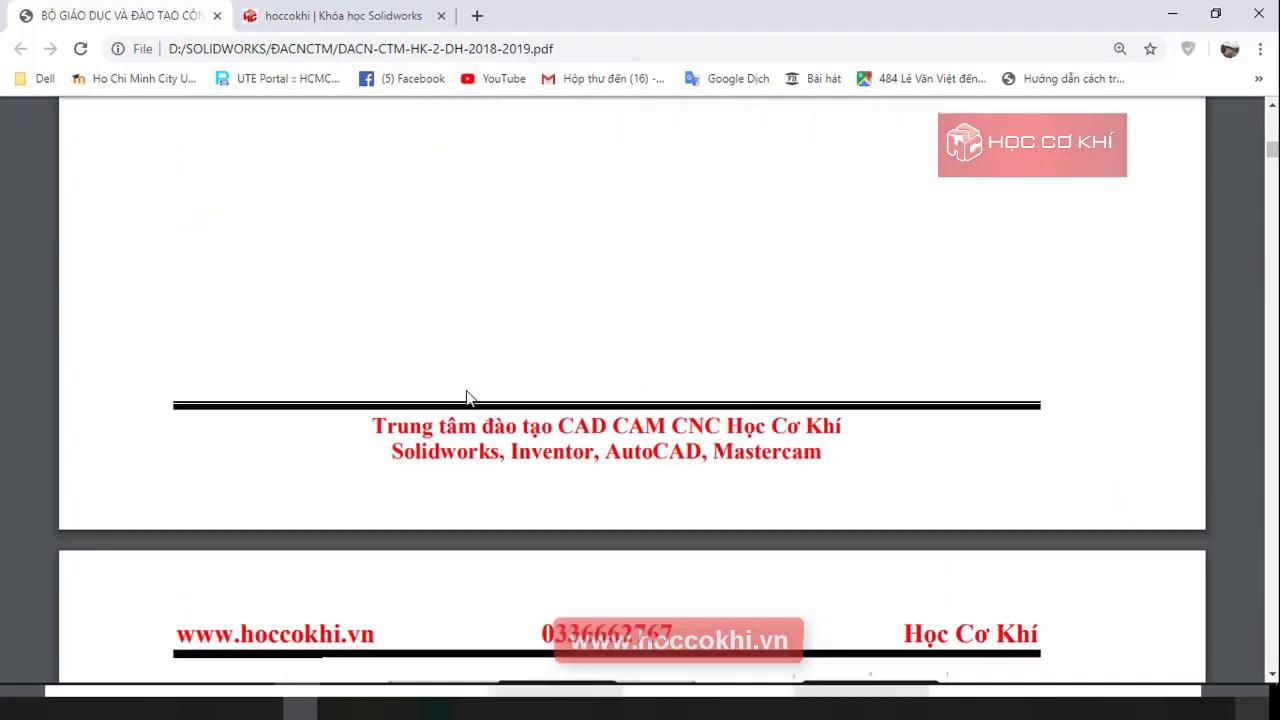
scroll(468, 398, down, 5)
scroll(466, 396, down, 5)
scroll(466, 396, down, 5)
scroll(466, 396, down, 5)
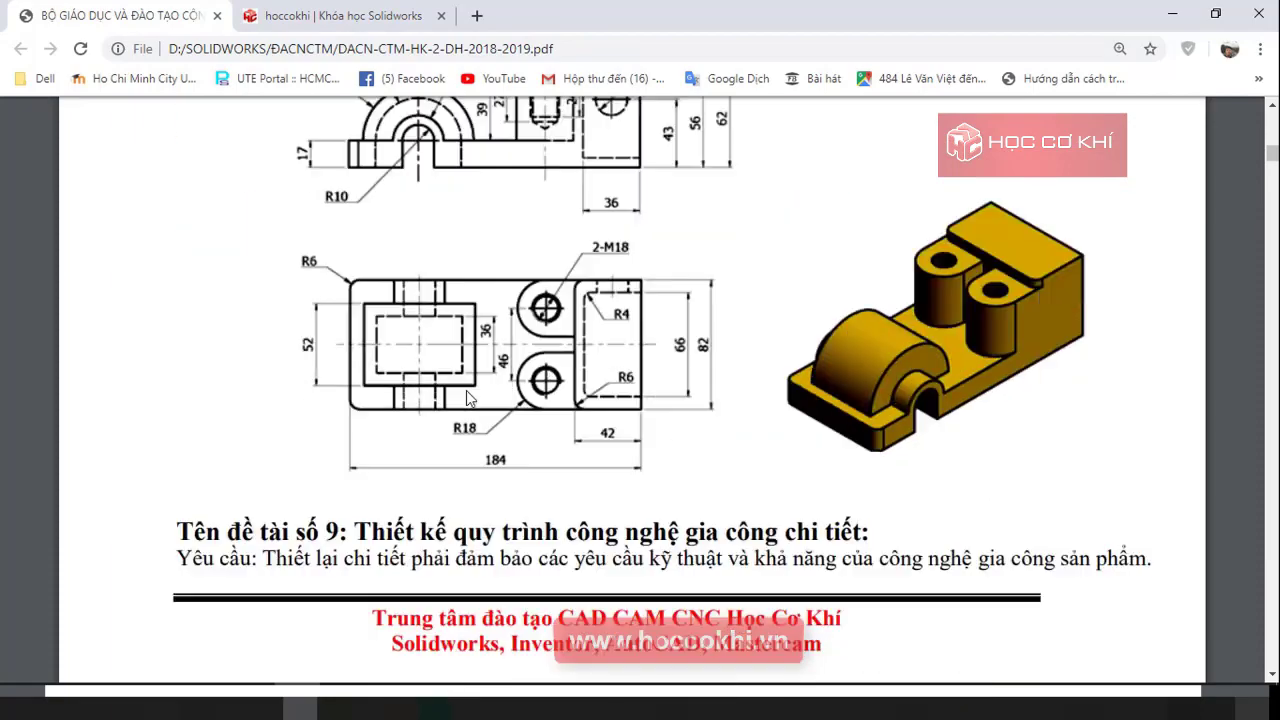
scroll(466, 396, down, 5)
scroll(466, 392, down, 3)
scroll(466, 392, down, 3)
scroll(466, 392, down, 3)
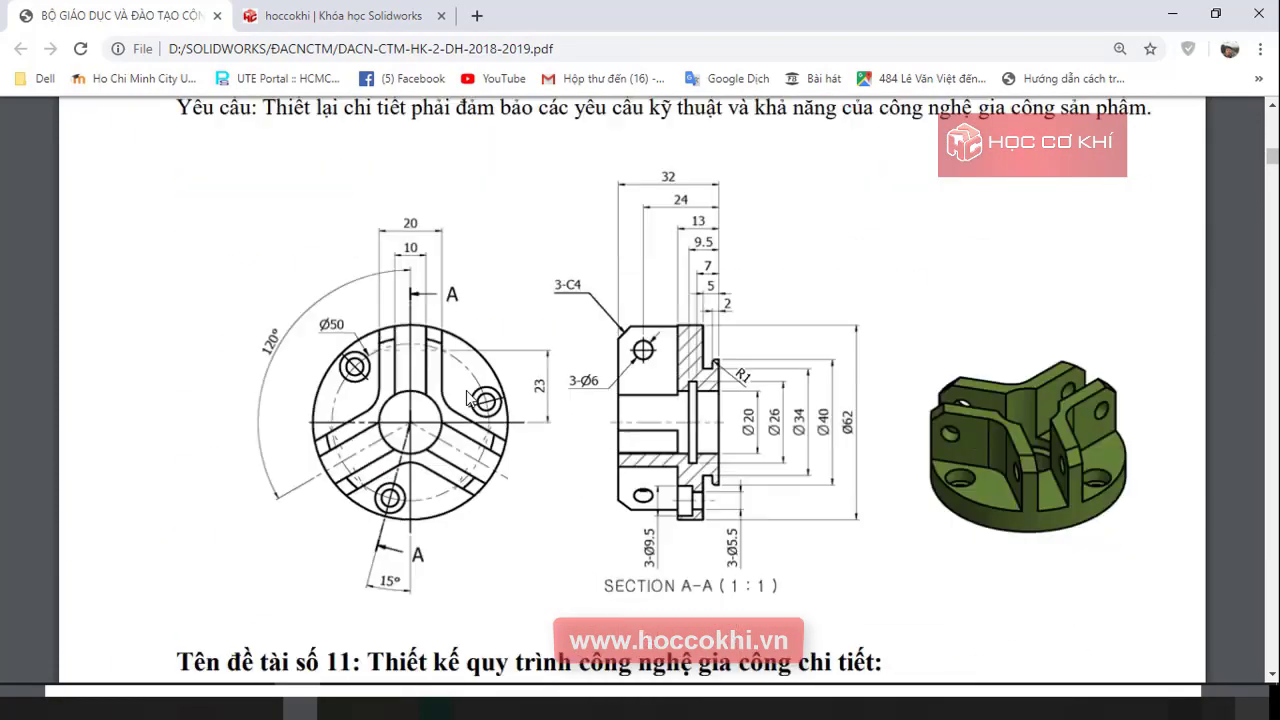
scroll(466, 392, down, 3)
scroll(466, 398, down, 3)
scroll(470, 398, down, 1)
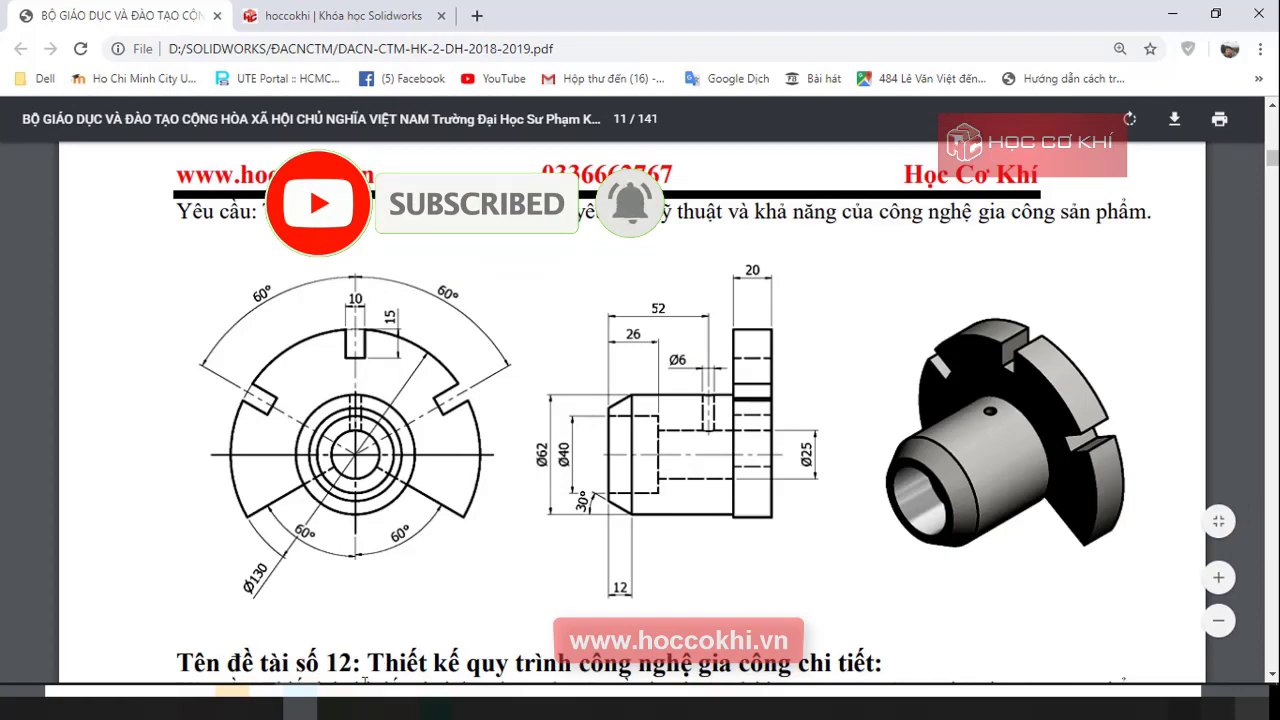
click(334, 708)
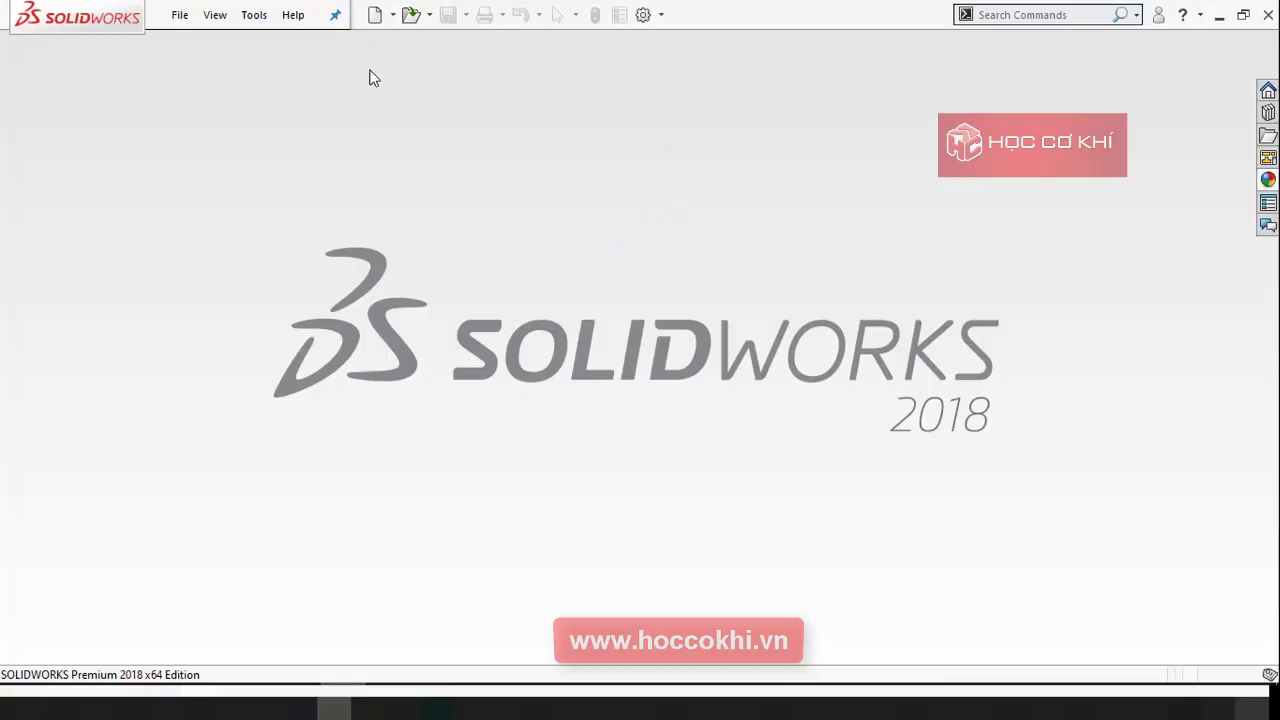
Step: Create a new part document and begin Sketch1 on the Right Plane
click(377, 15)
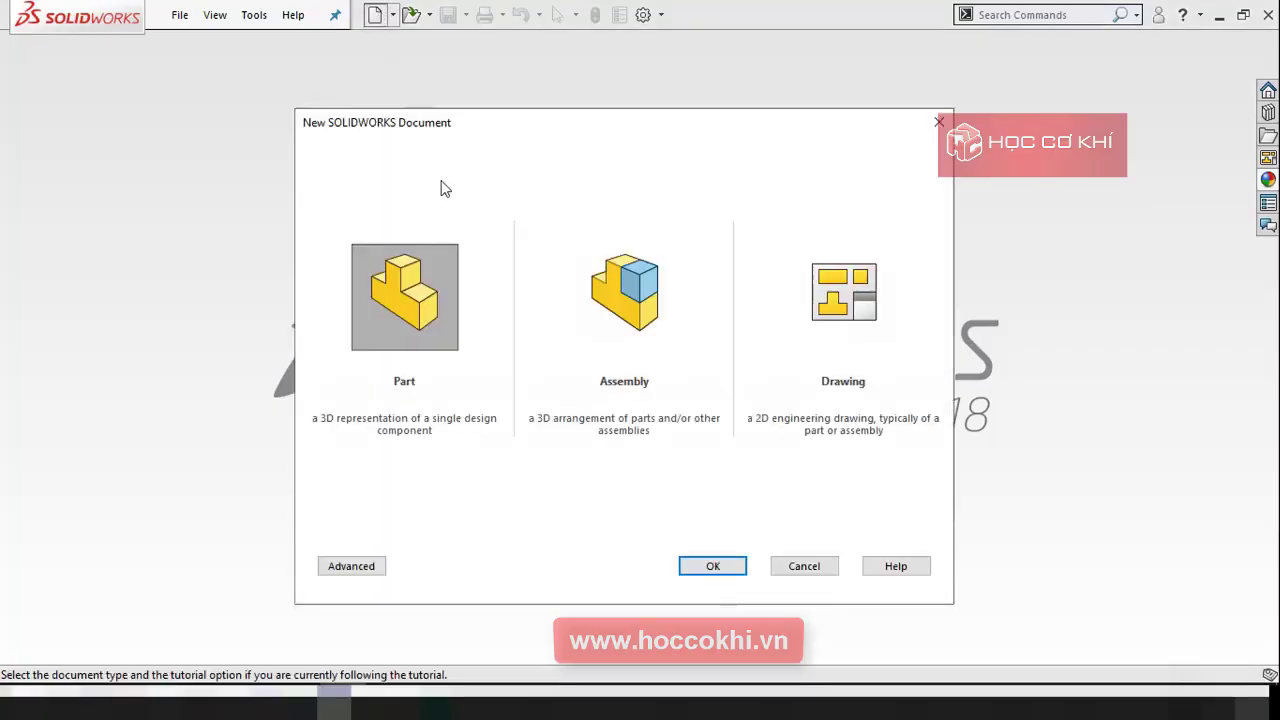
click(690, 568)
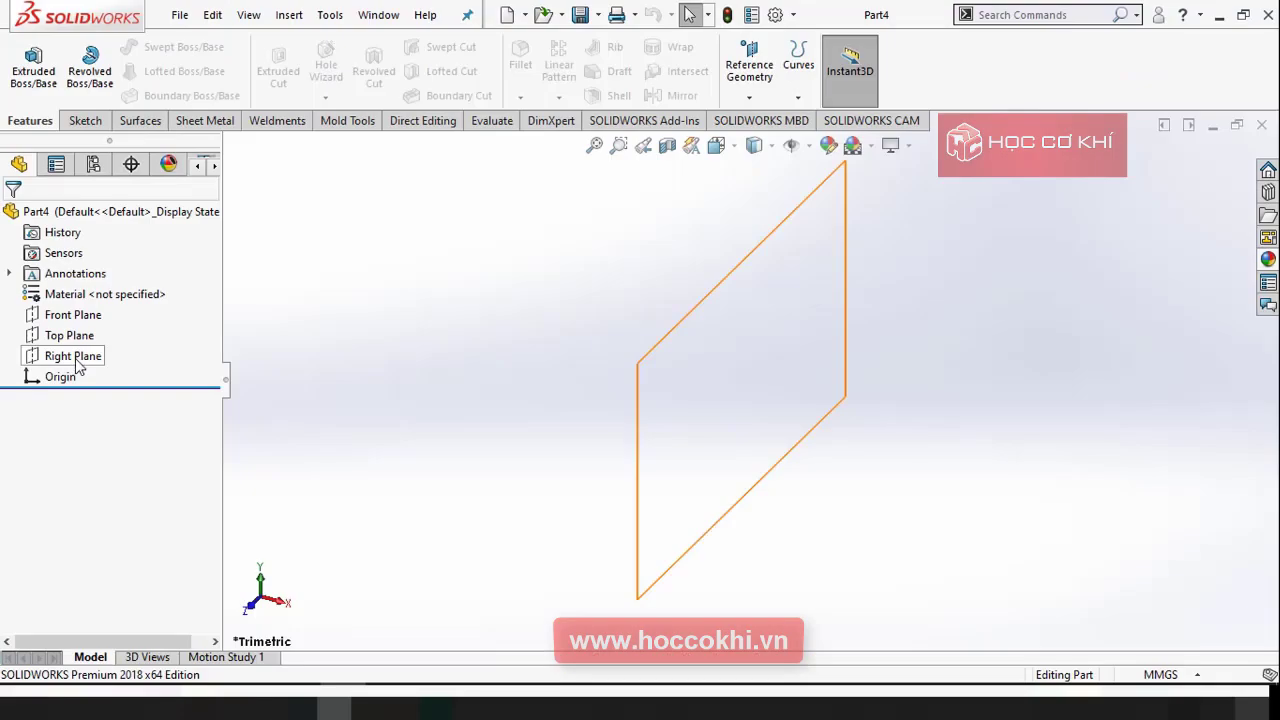
click(76, 364)
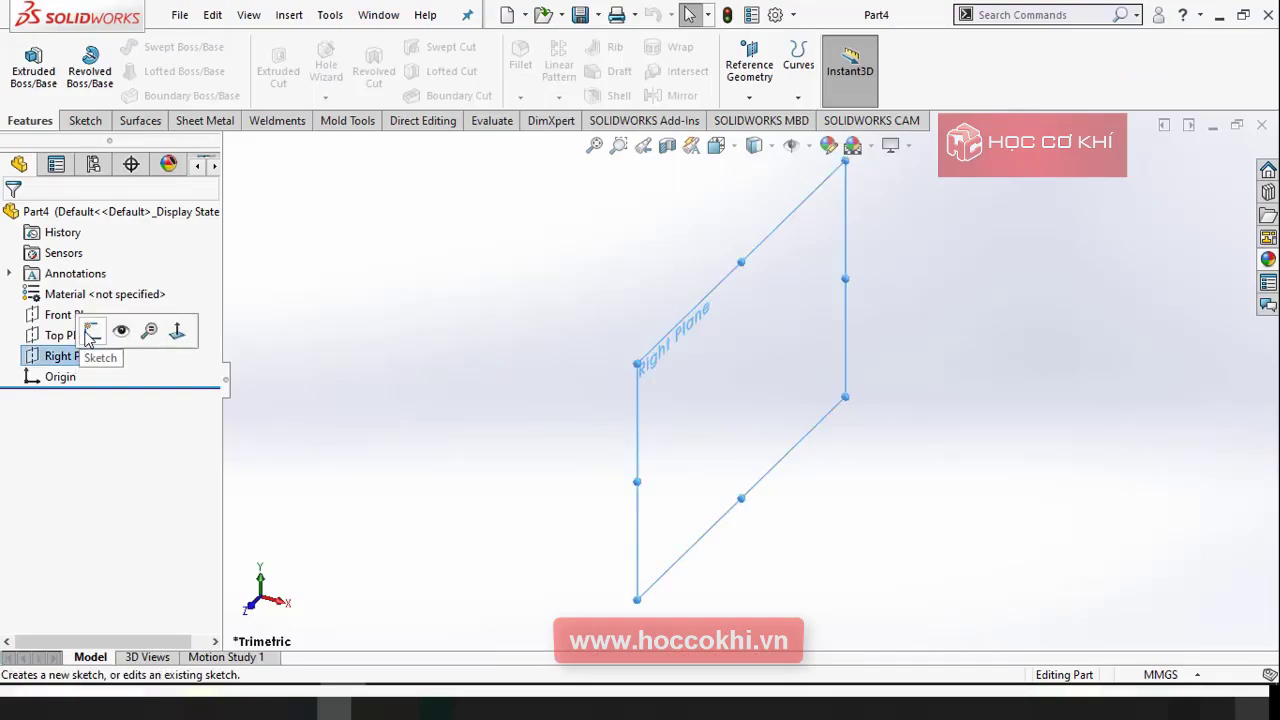
click(90, 331)
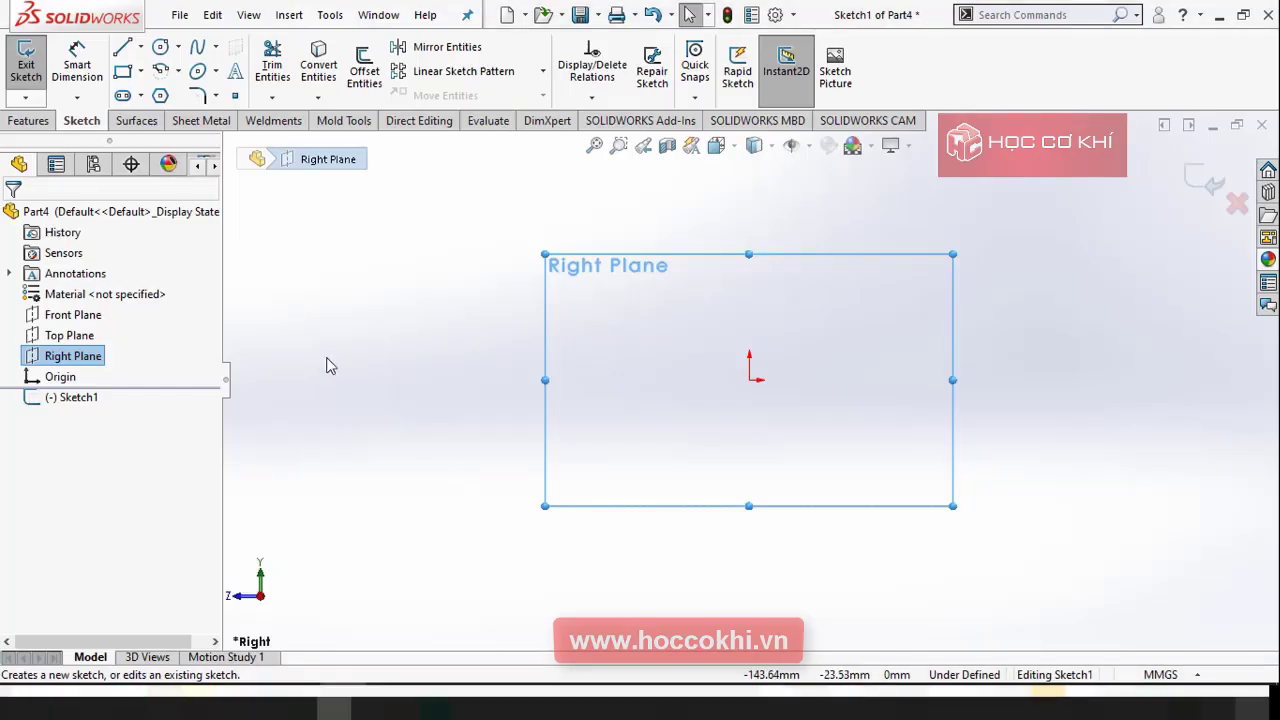
Step: Draw a circle centred on the sketch origin
click(159, 48)
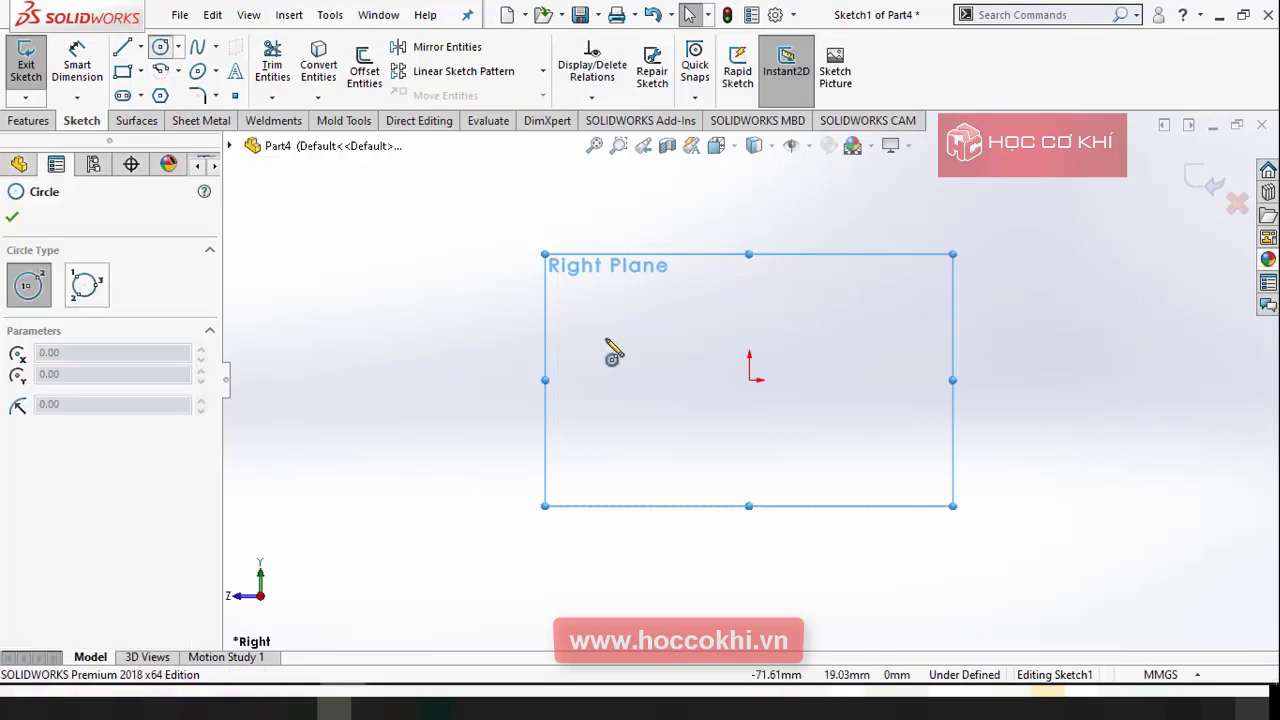
click(749, 378)
click(881, 318)
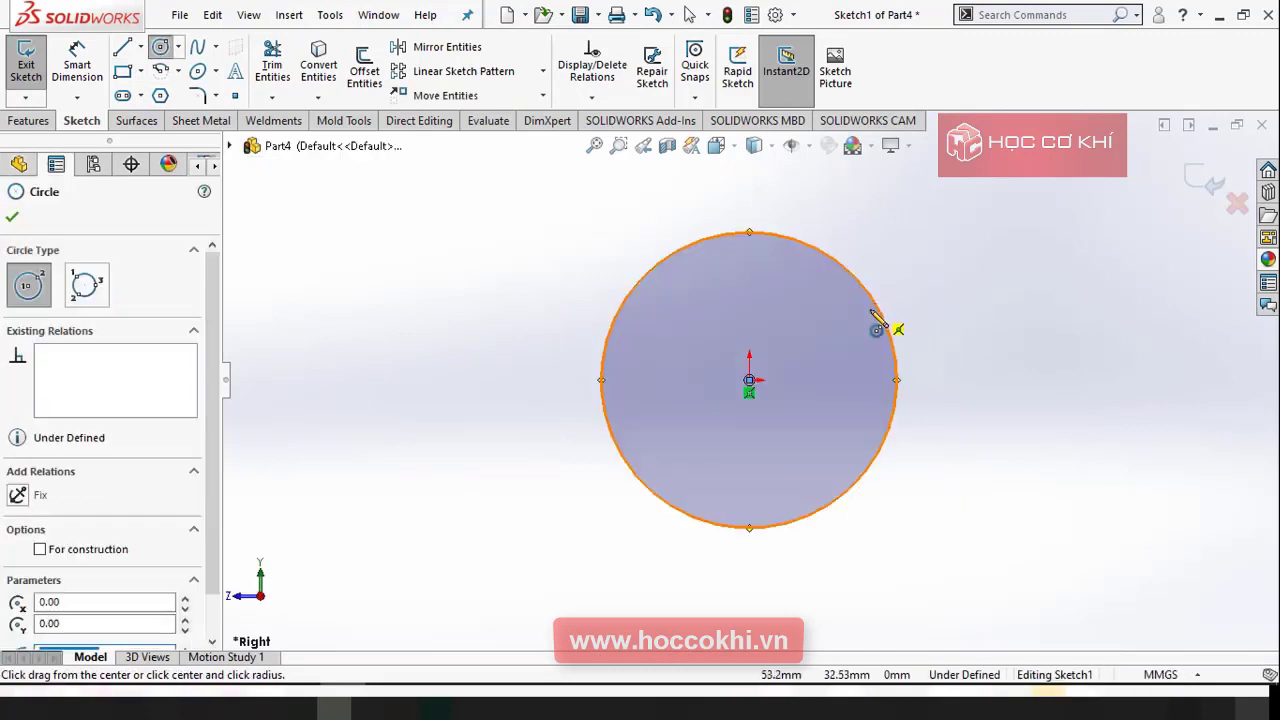
key(Escape)
Step: Dimension the circle to Ø130 and bring the PDF part drawing back up
click(86, 85)
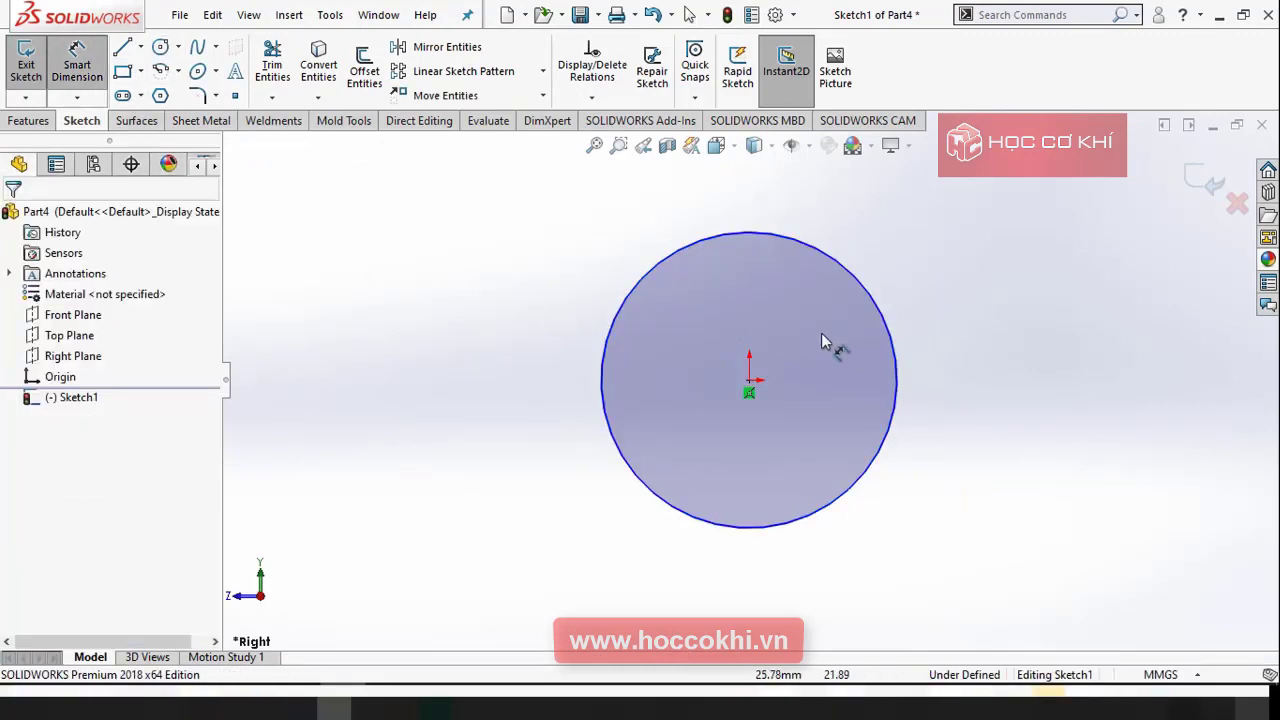
click(897, 355)
click(958, 403)
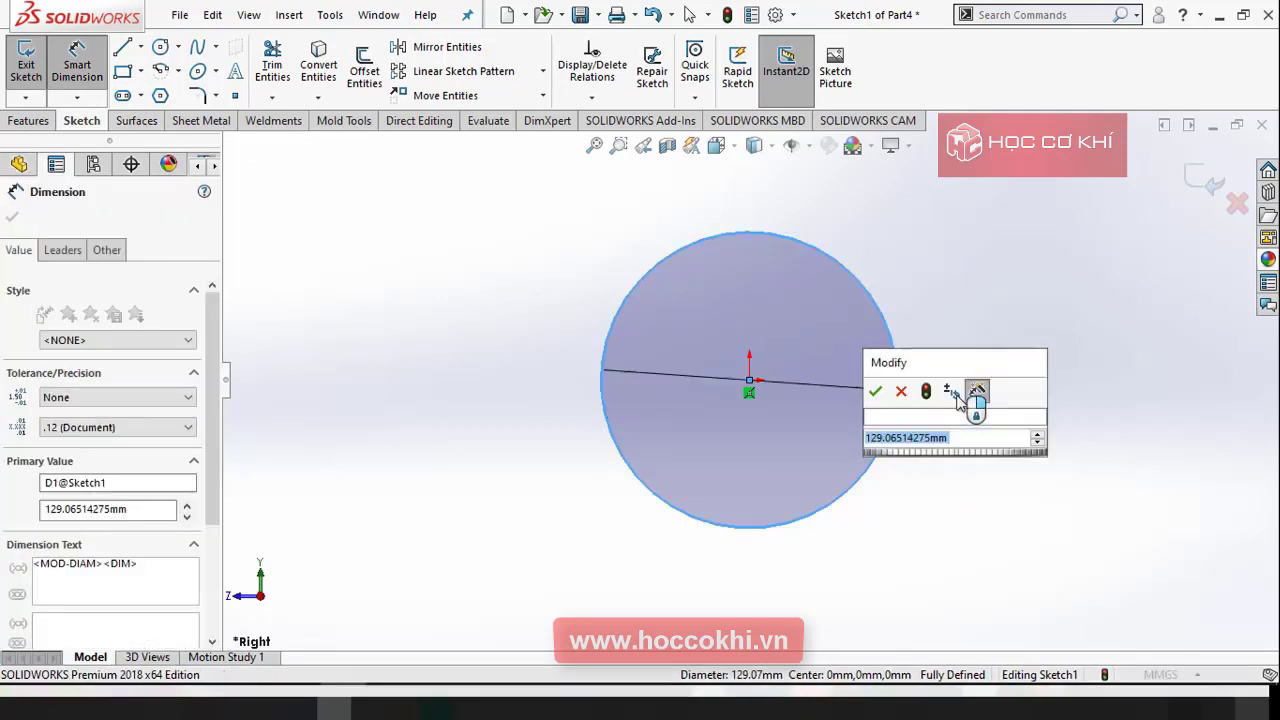
text(13)
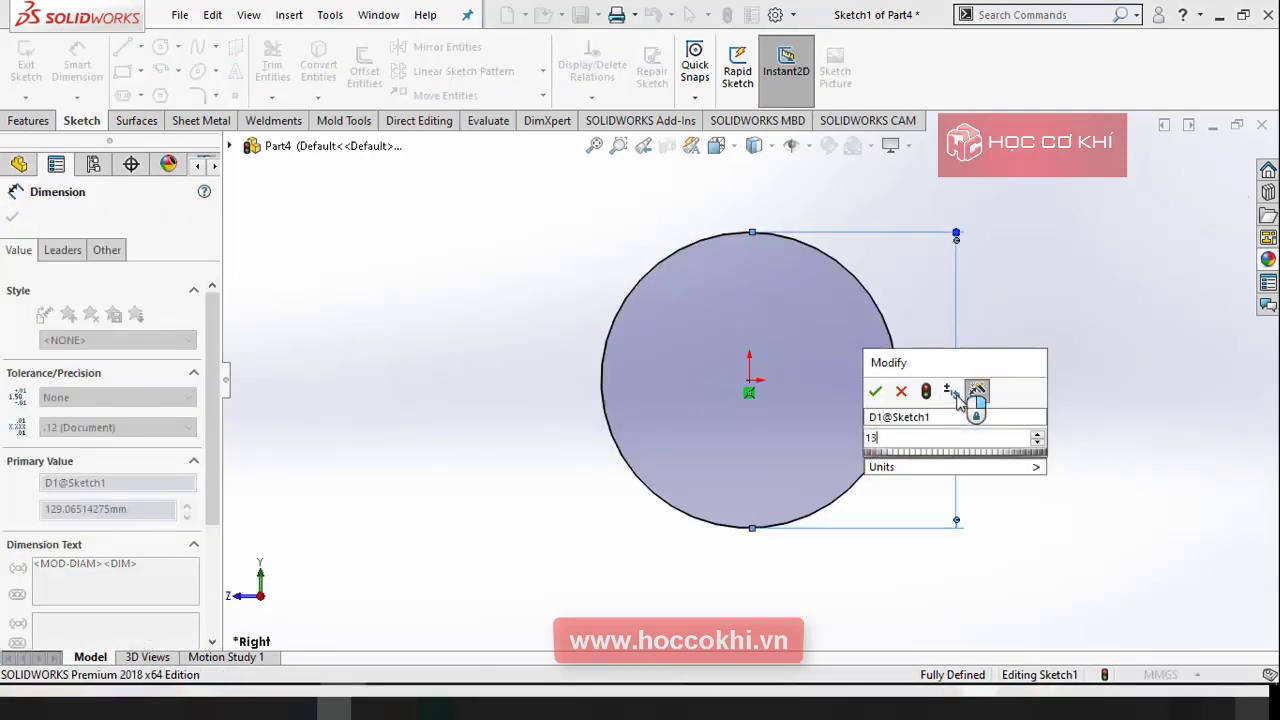
text(0)
key(Return)
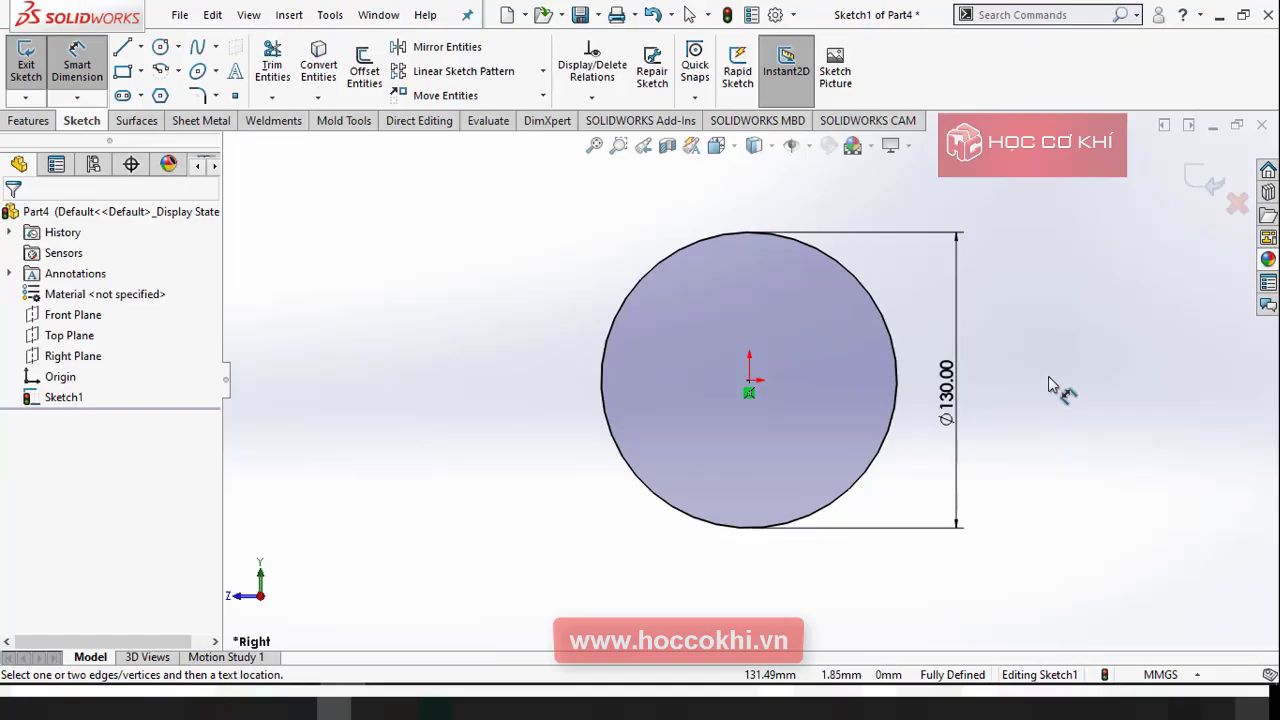
key(alt+Tab)
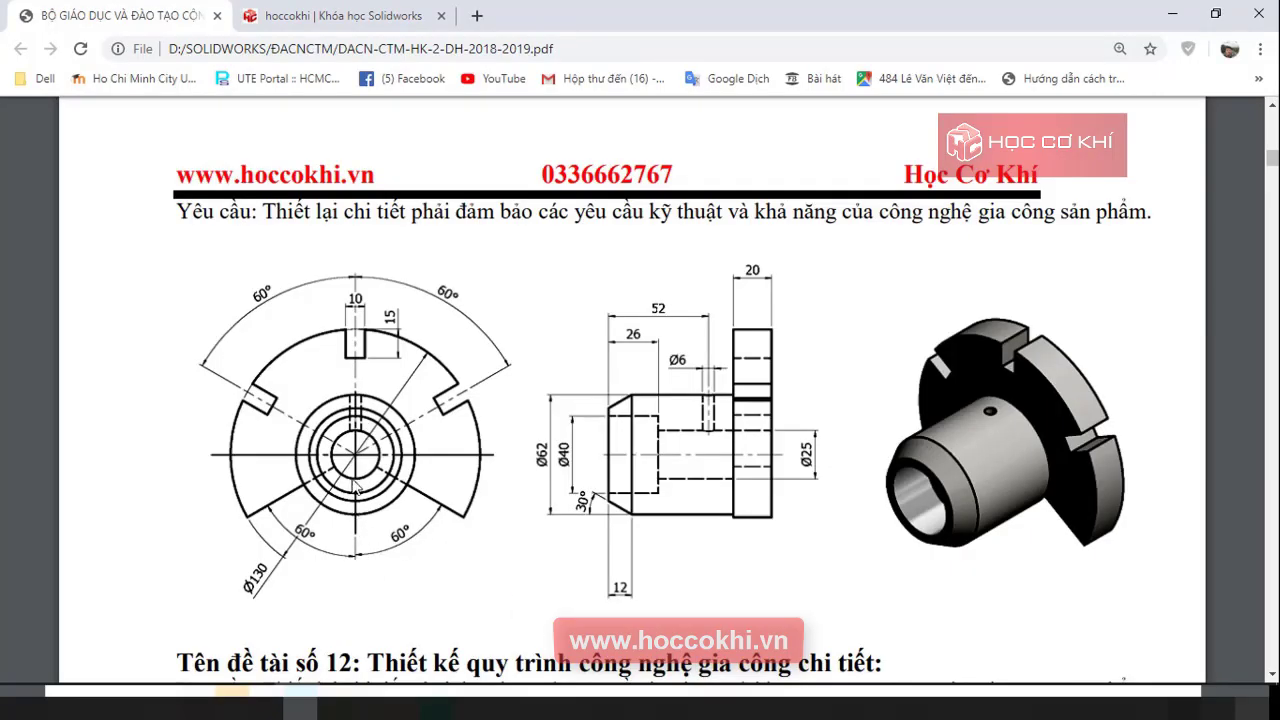
Step: Draw centerlines from the origin to the circle's top, upper-right and upper-left edges
key(alt+Tab)
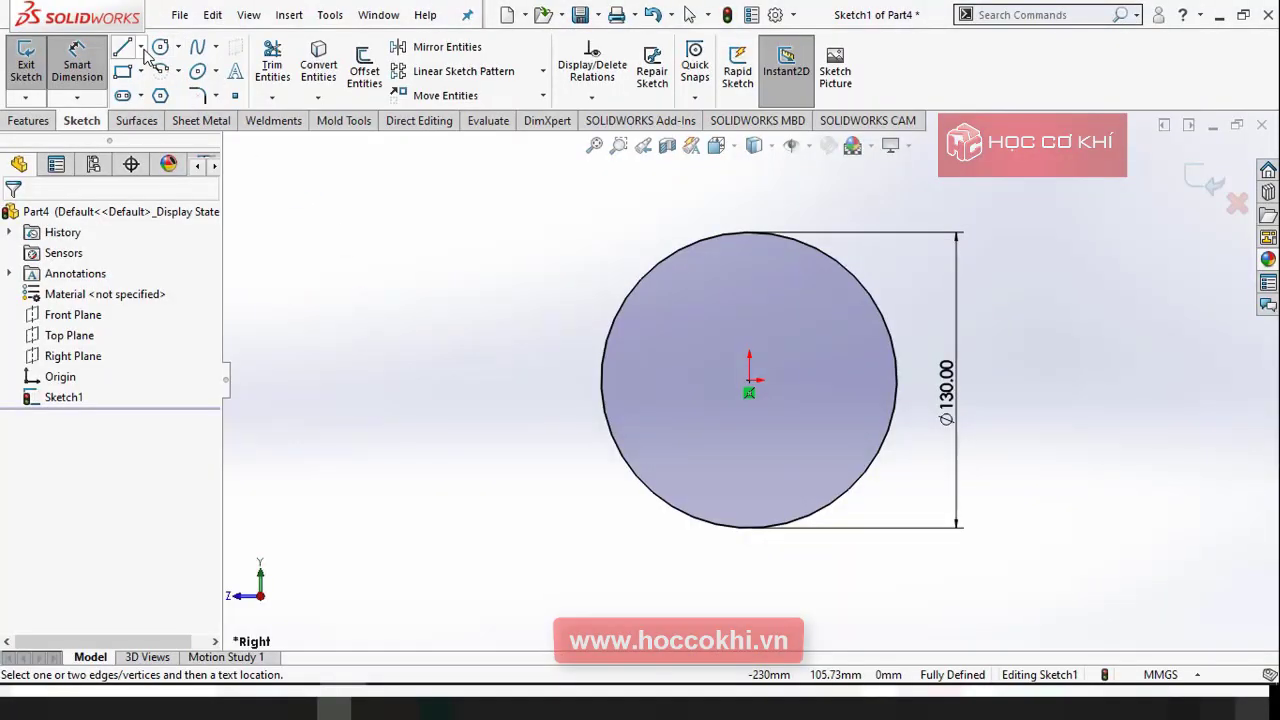
click(141, 47)
click(162, 91)
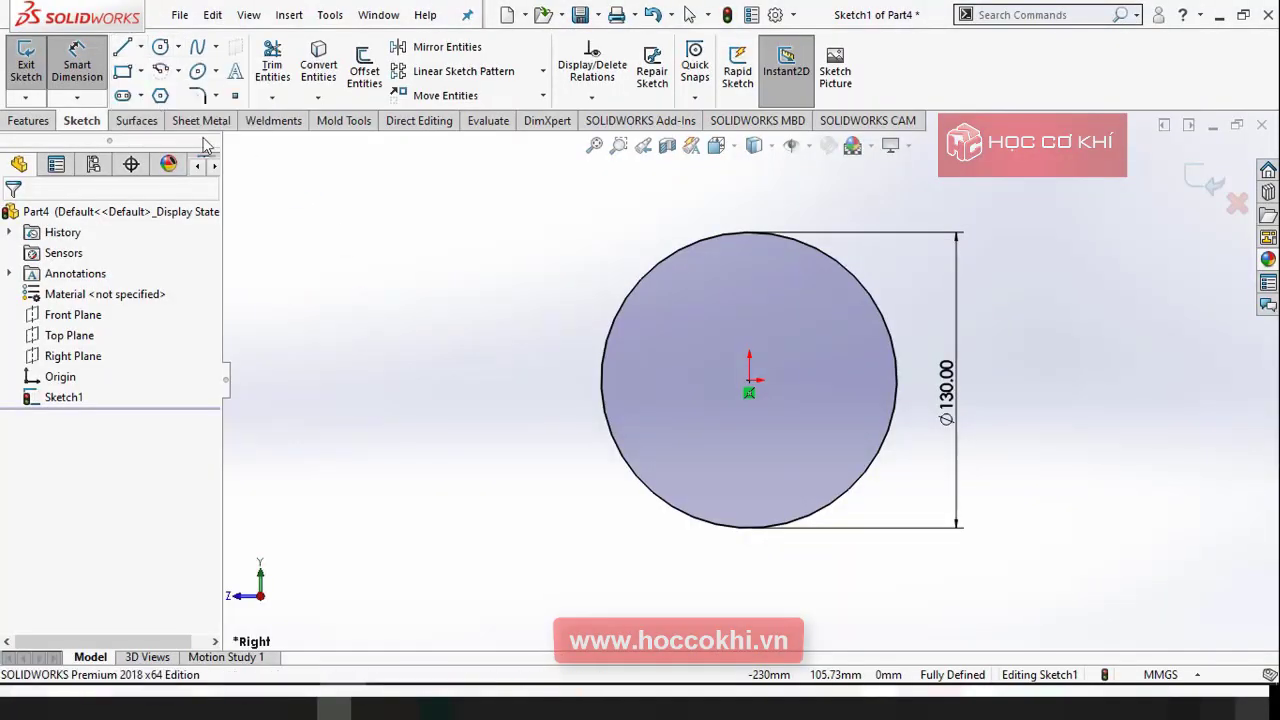
click(749, 381)
click(749, 233)
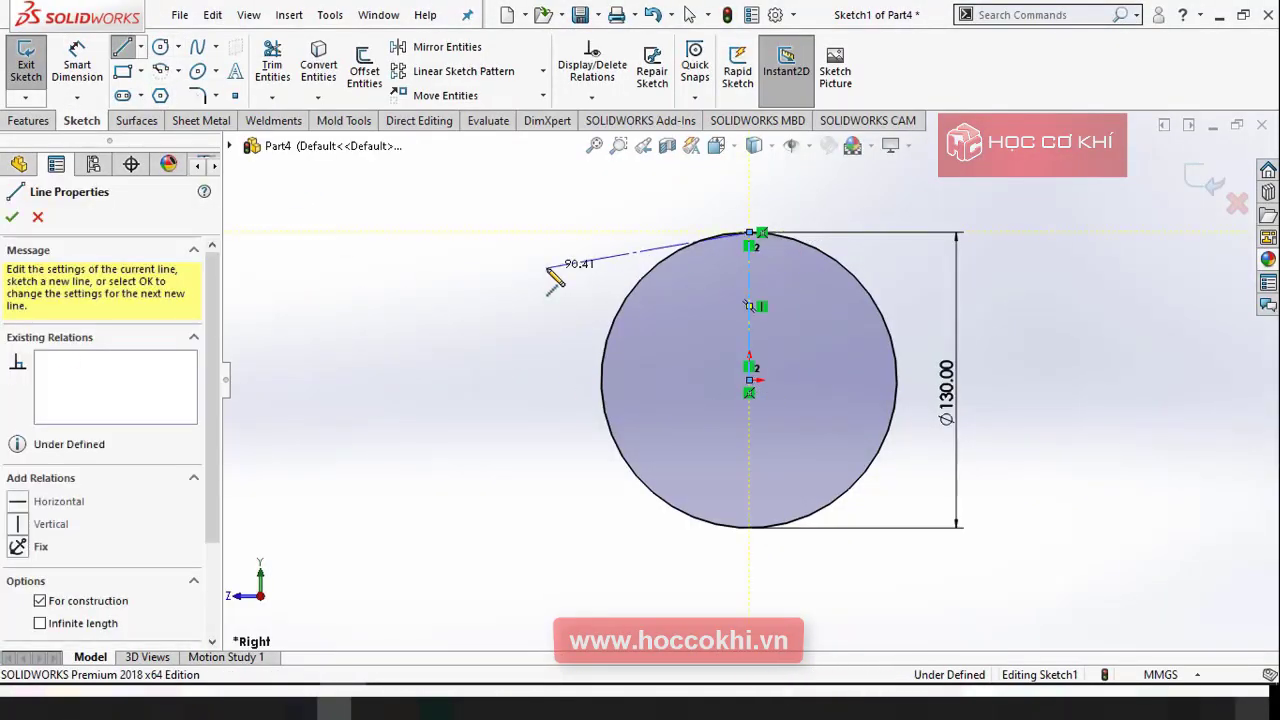
key(Escape)
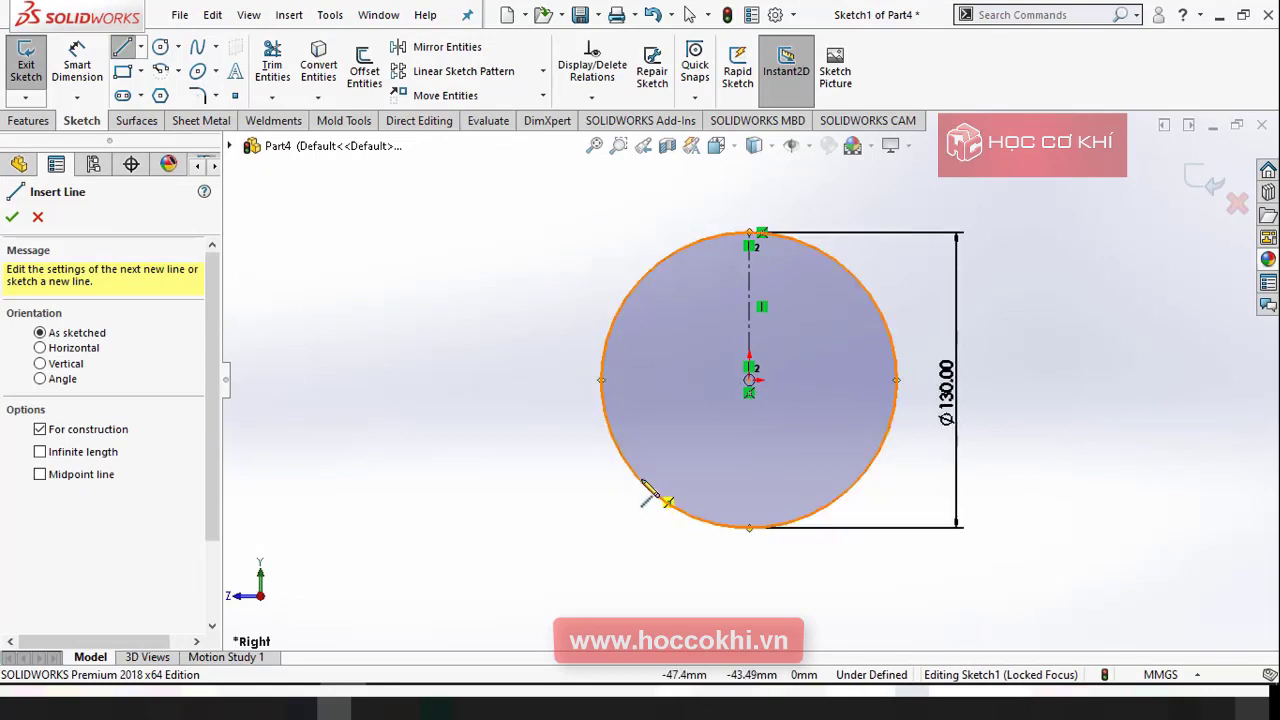
click(749, 381)
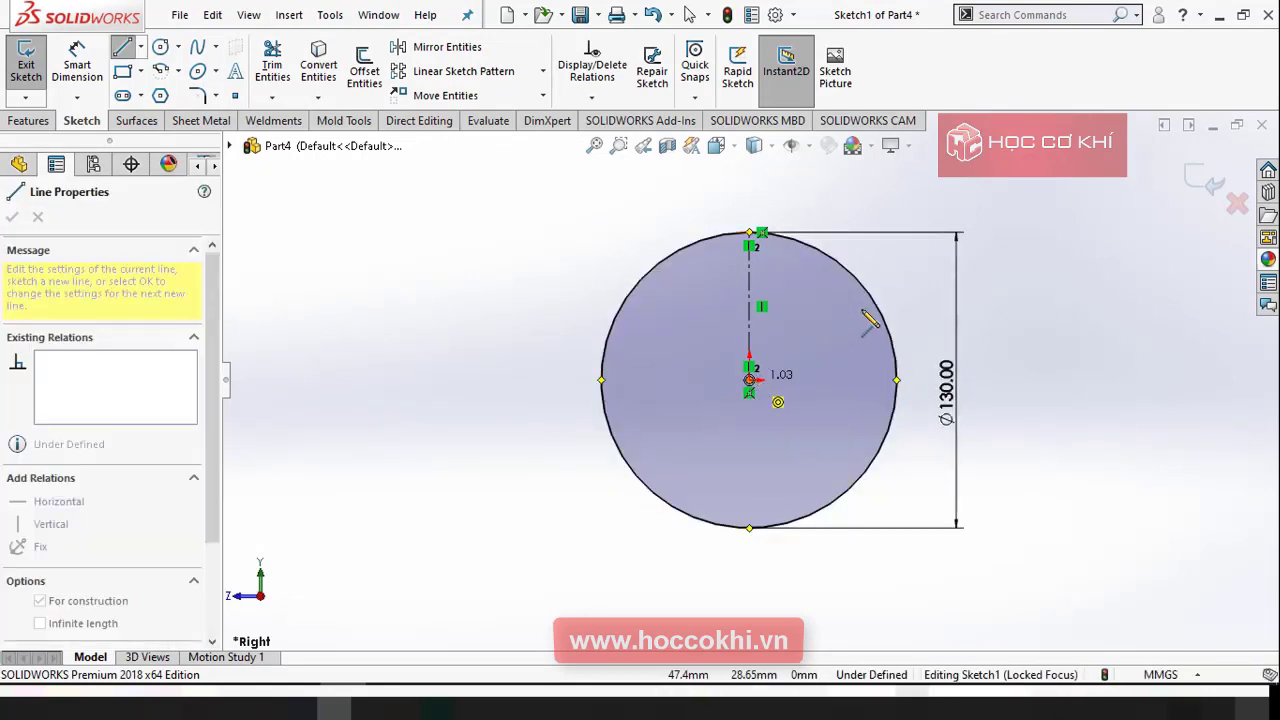
click(869, 301)
key(Escape)
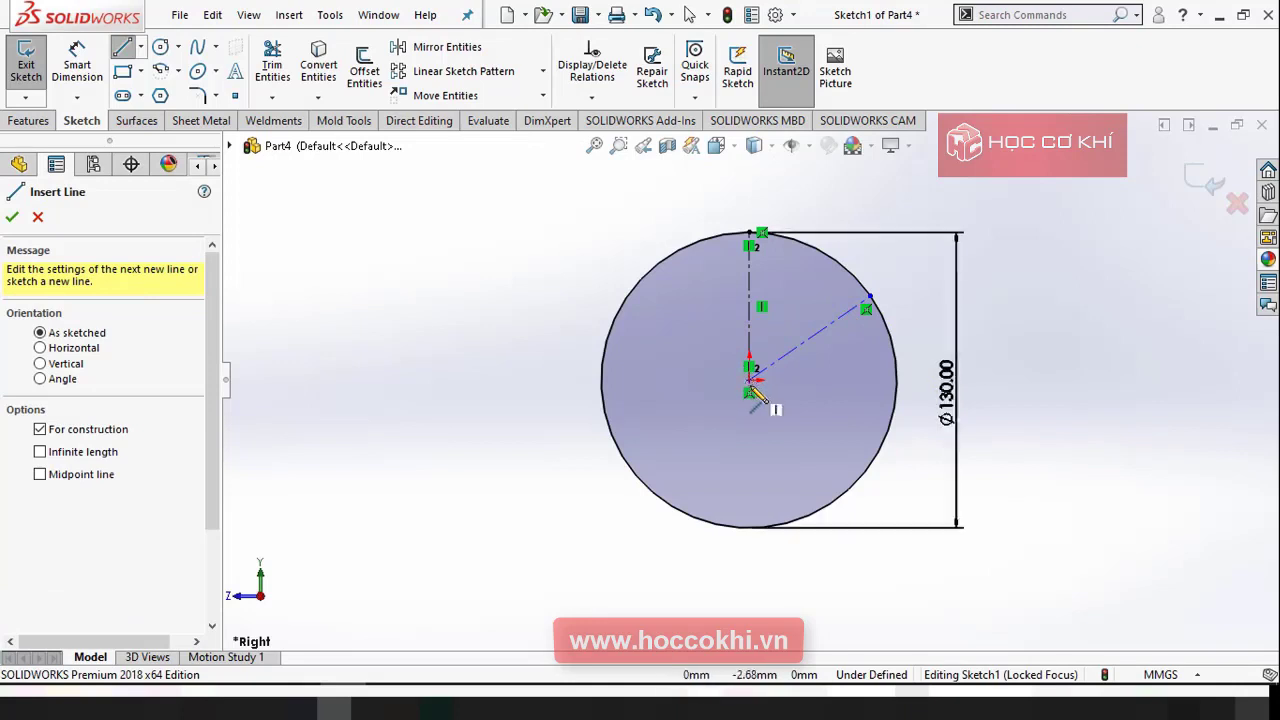
click(749, 381)
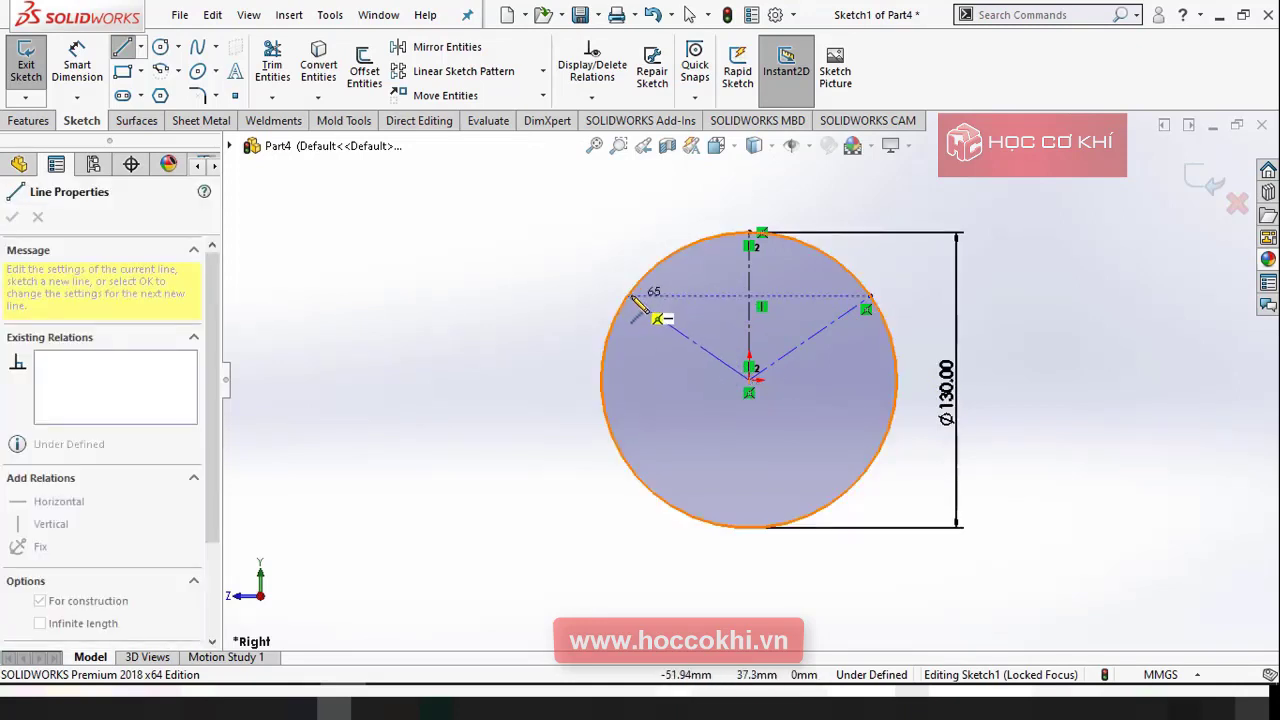
click(630, 302)
key(Escape)
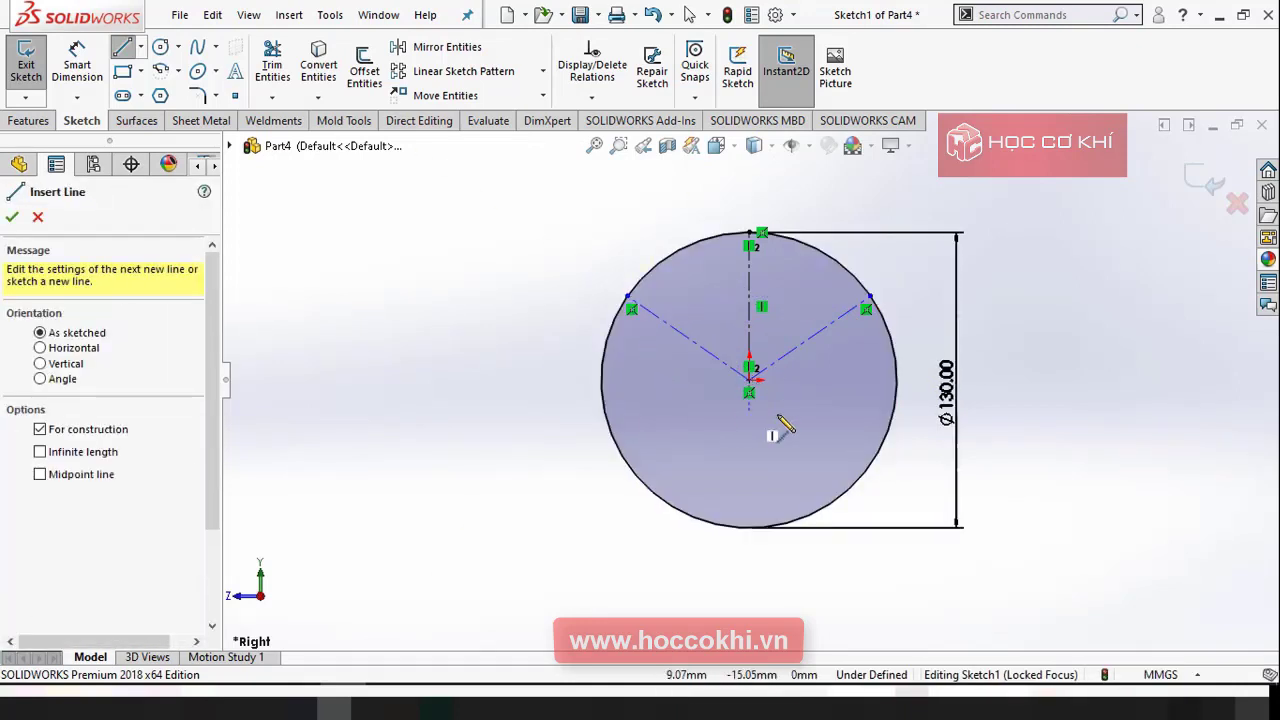
scroll(775, 430, down, 4)
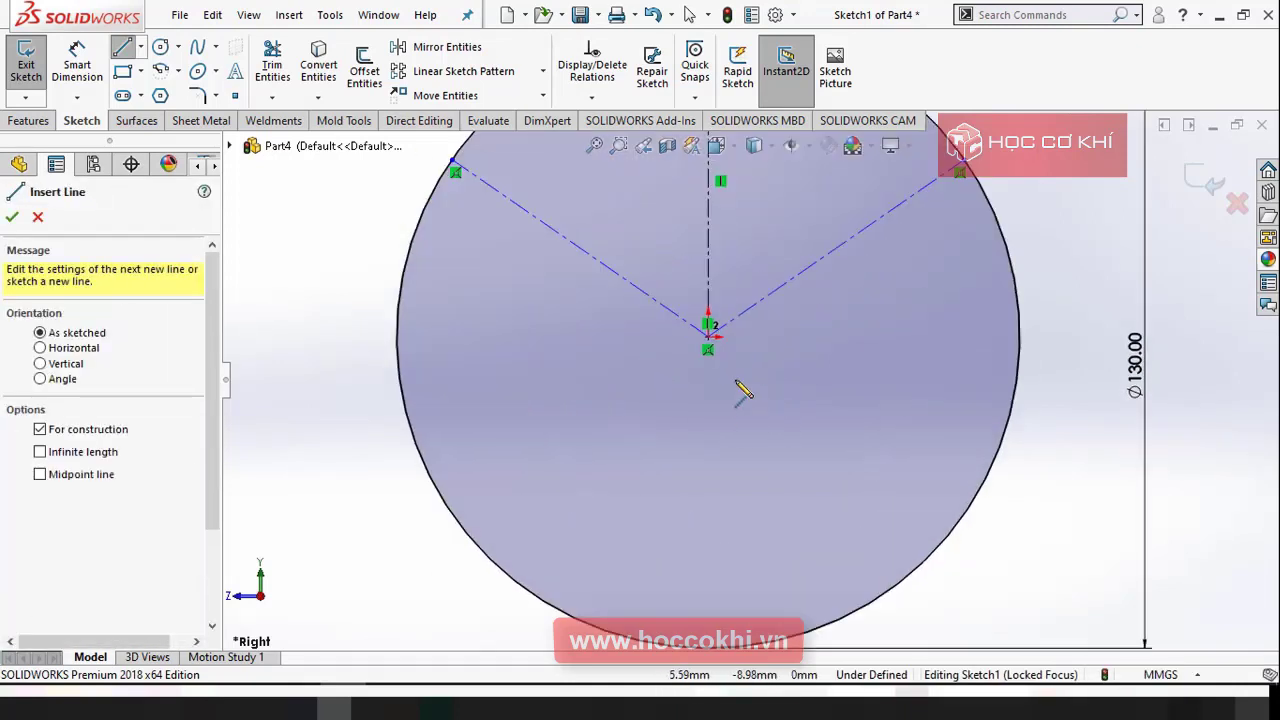
Step: Draw solid lines from the centre to the lower-left and lower-right circle edges
click(141, 50)
click(148, 68)
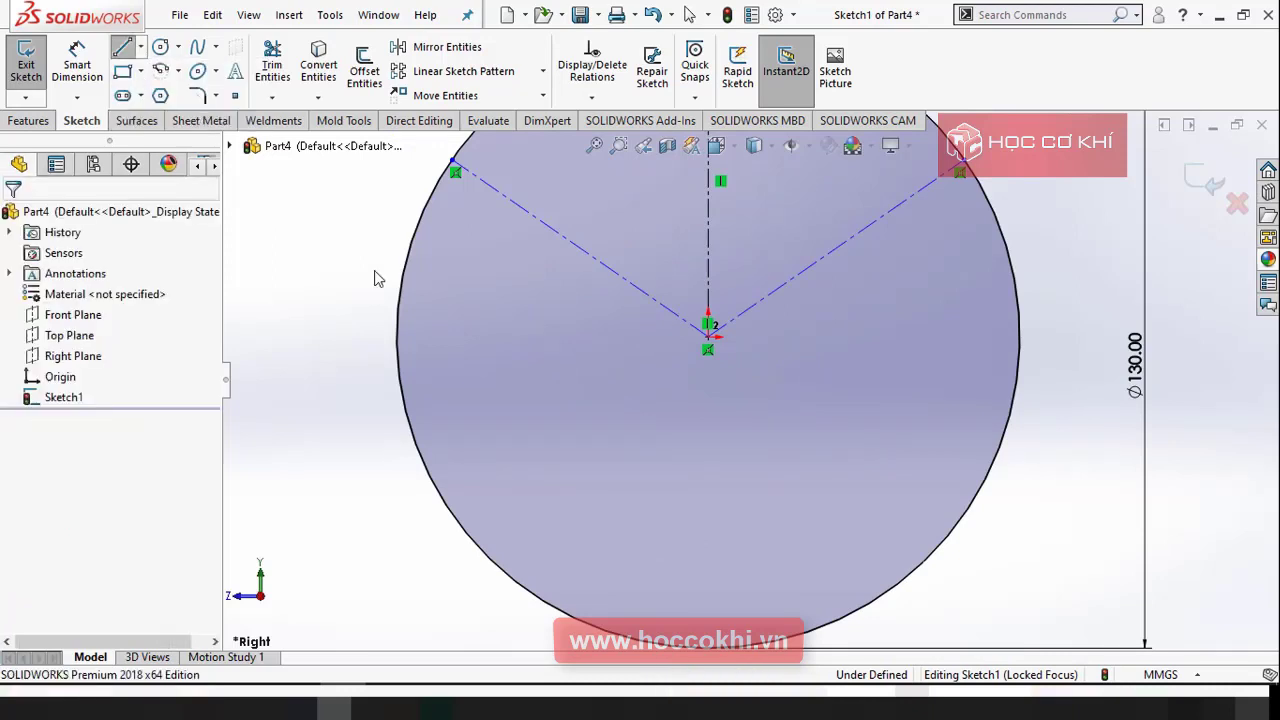
click(708, 340)
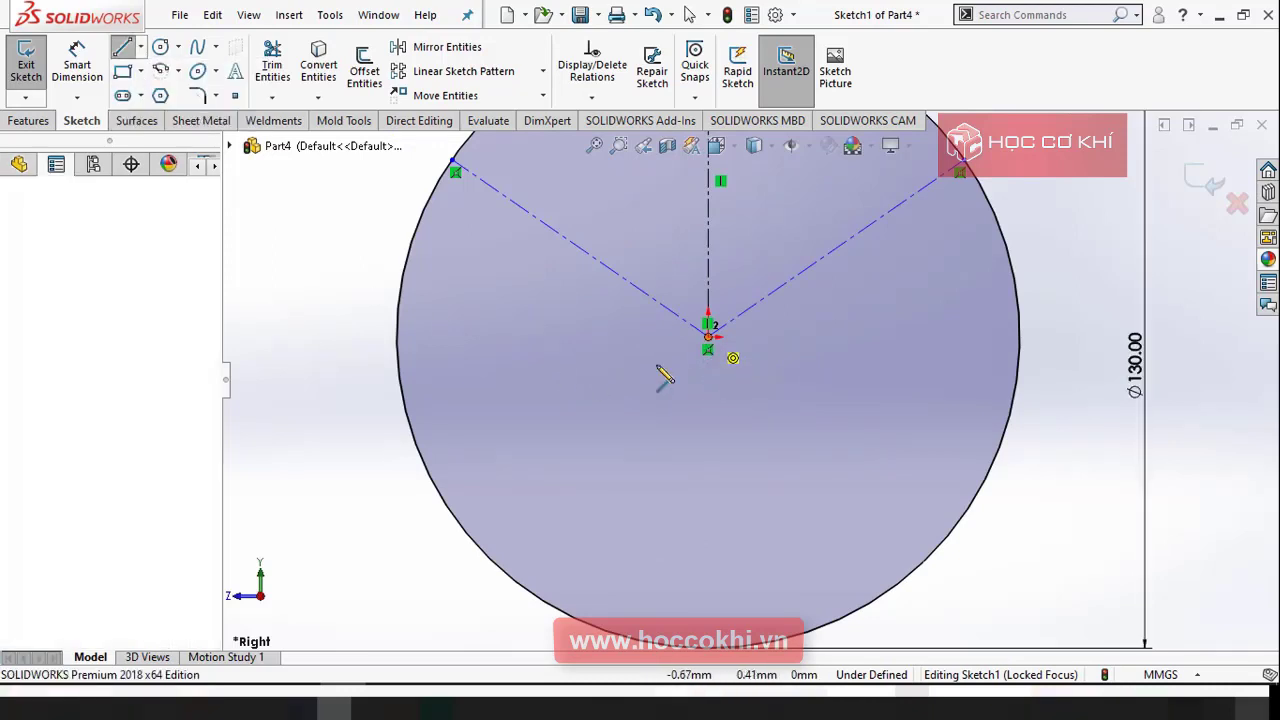
click(470, 531)
key(Escape)
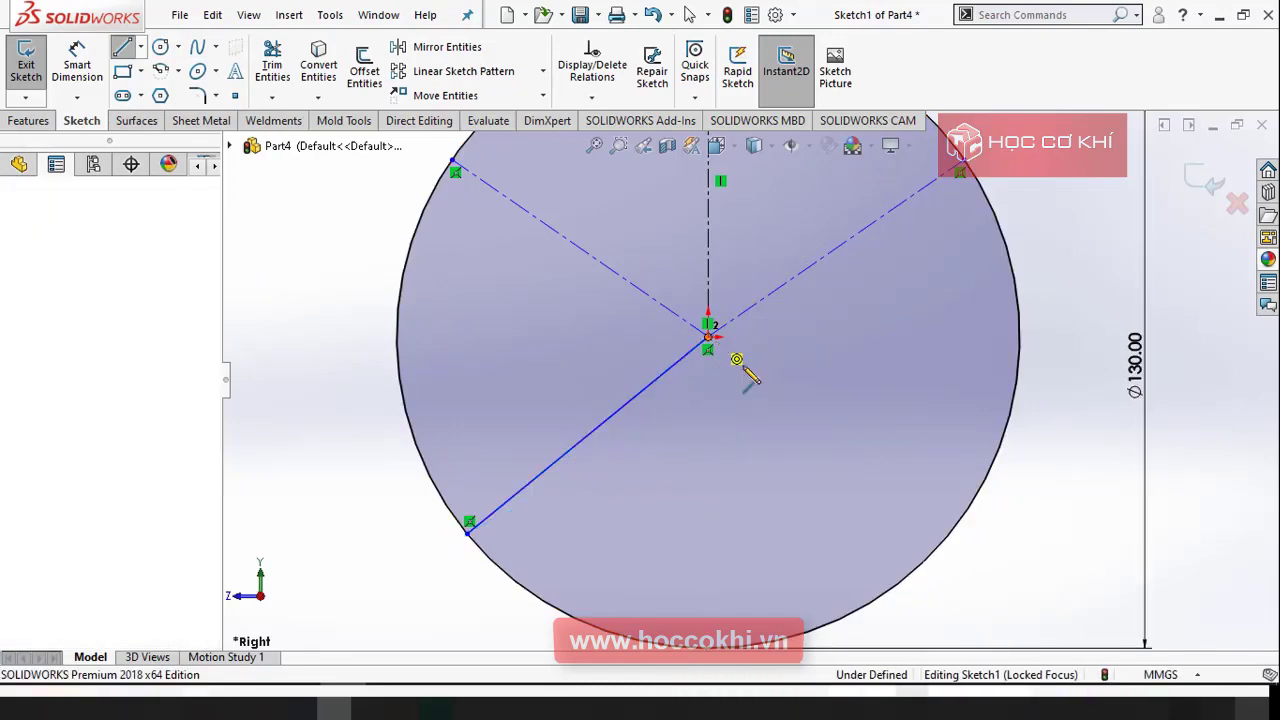
click(708, 340)
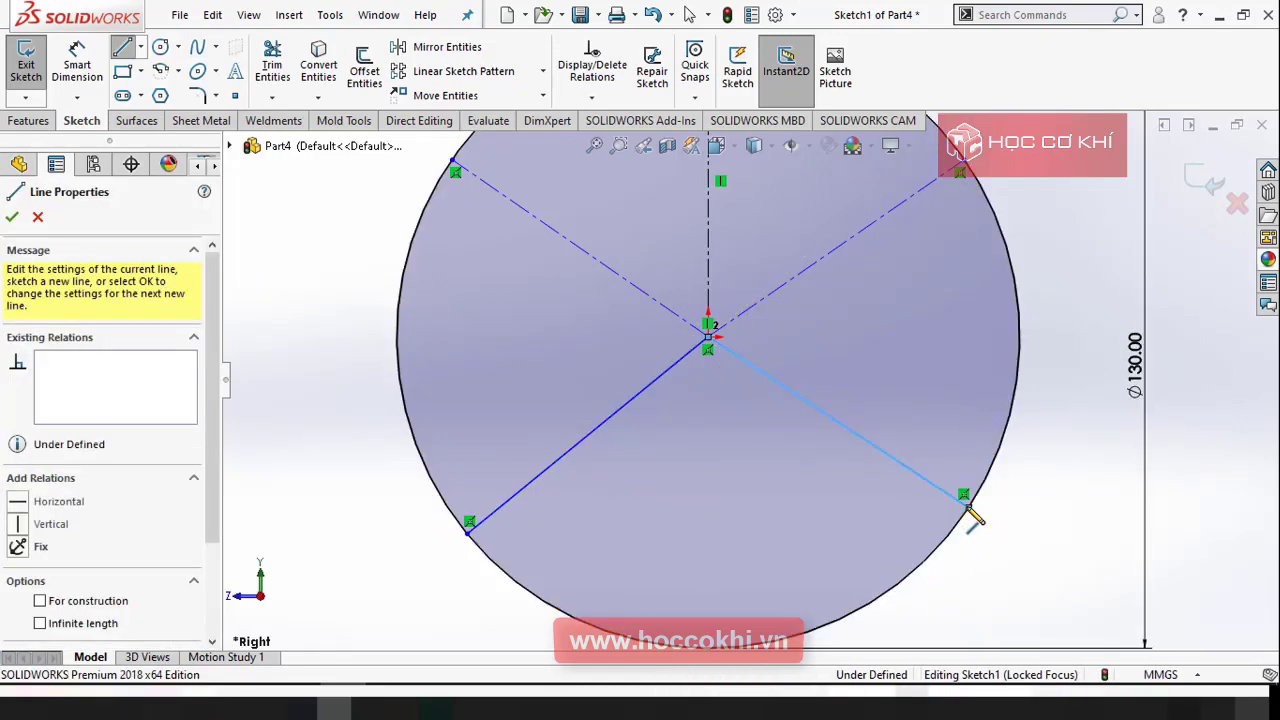
click(967, 506)
key(Escape)
key(f)
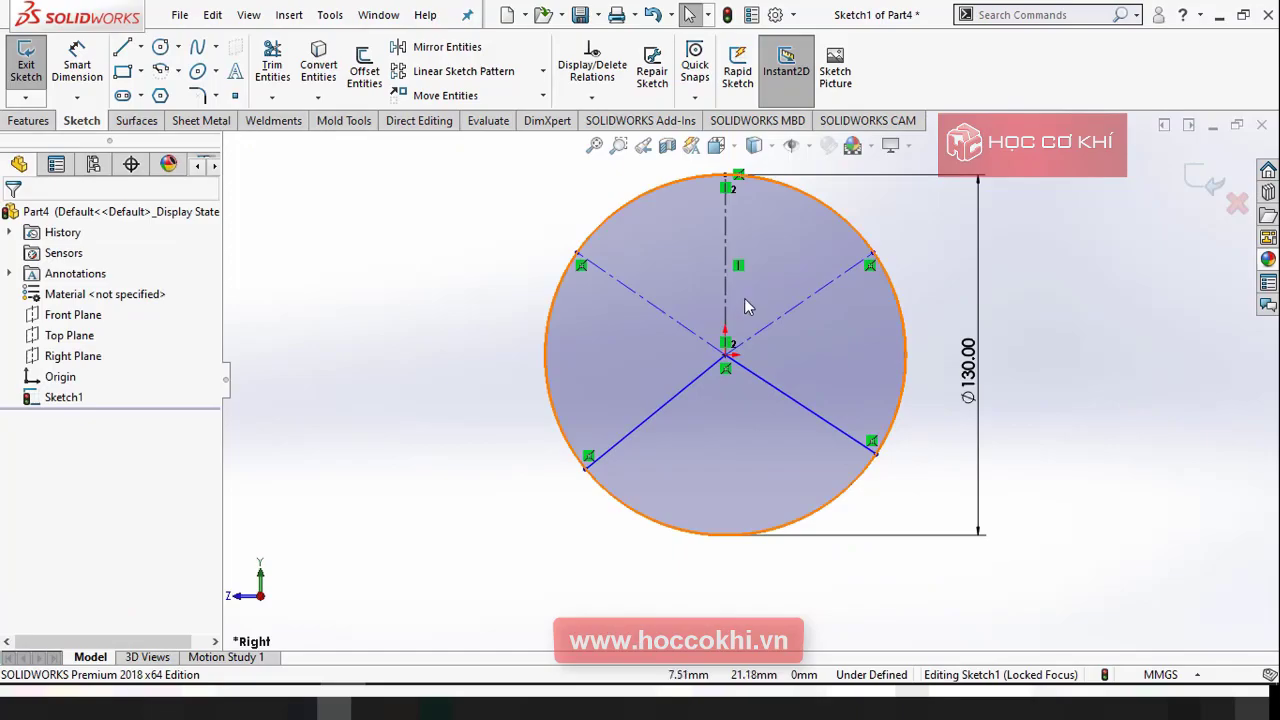
key(alt+Tab)
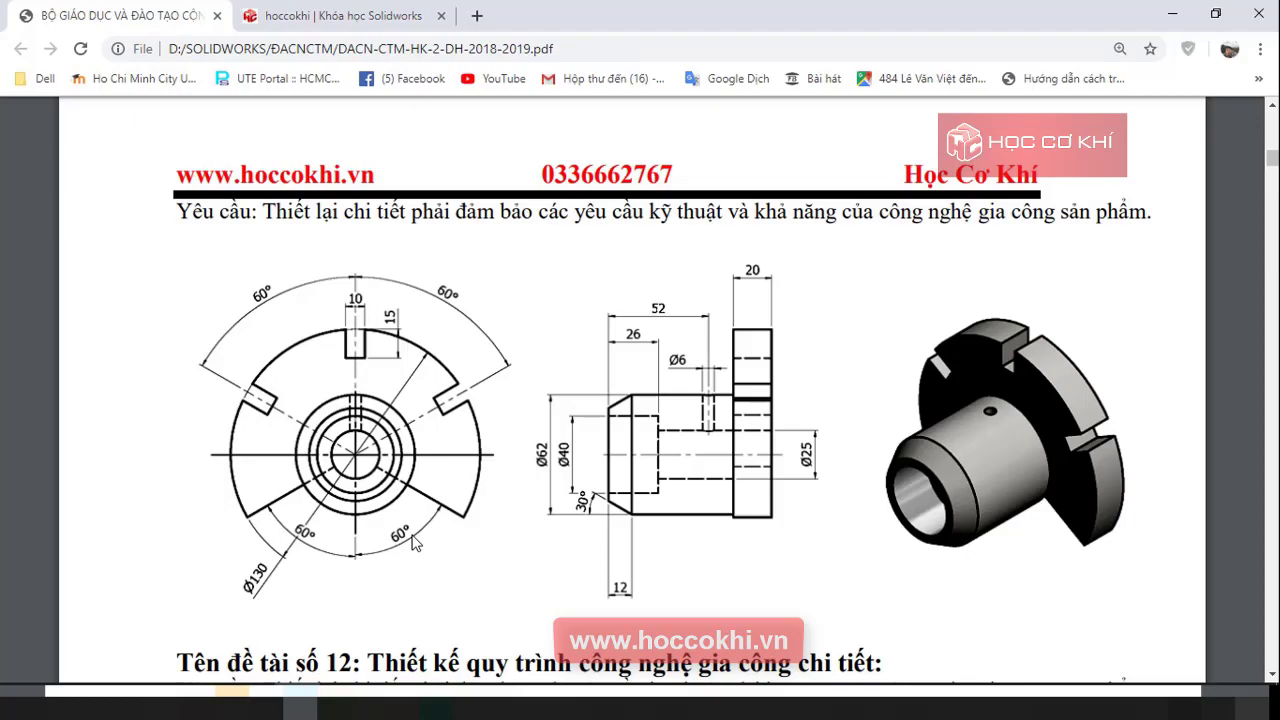
key(alt+Tab)
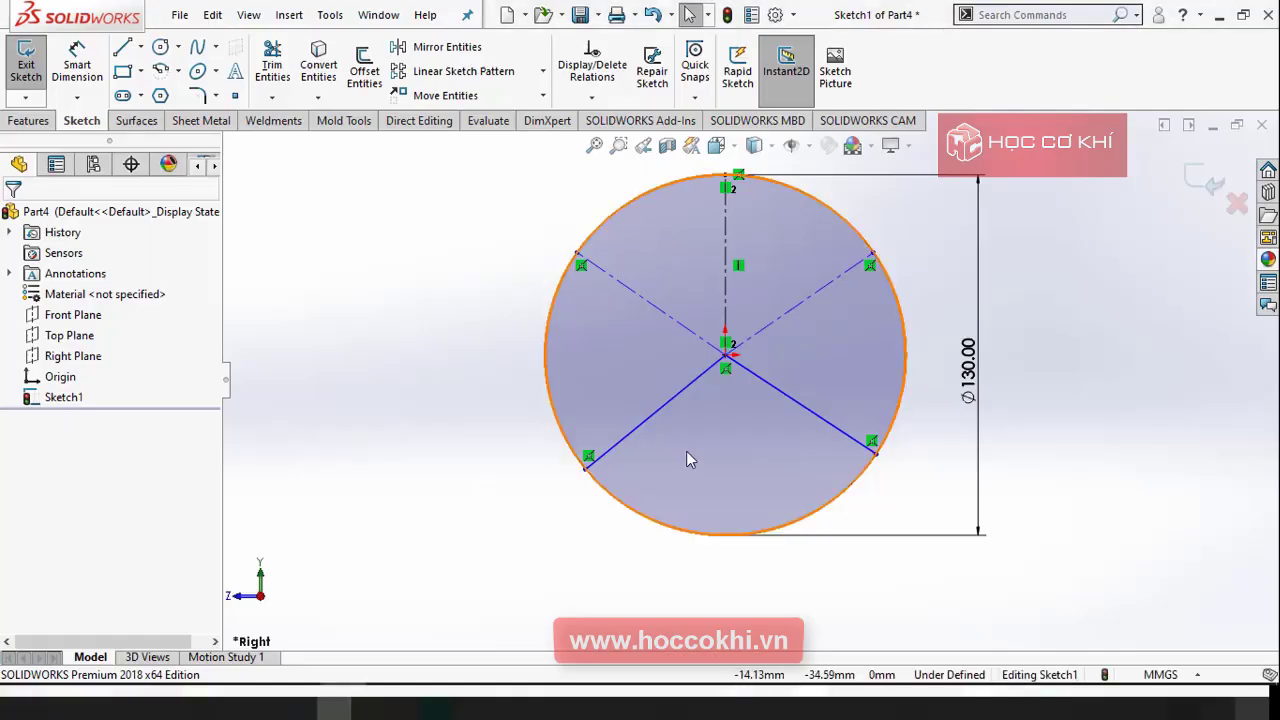
Step: Draw a vertical centerline from the circle centre down to its bottom edge
click(141, 48)
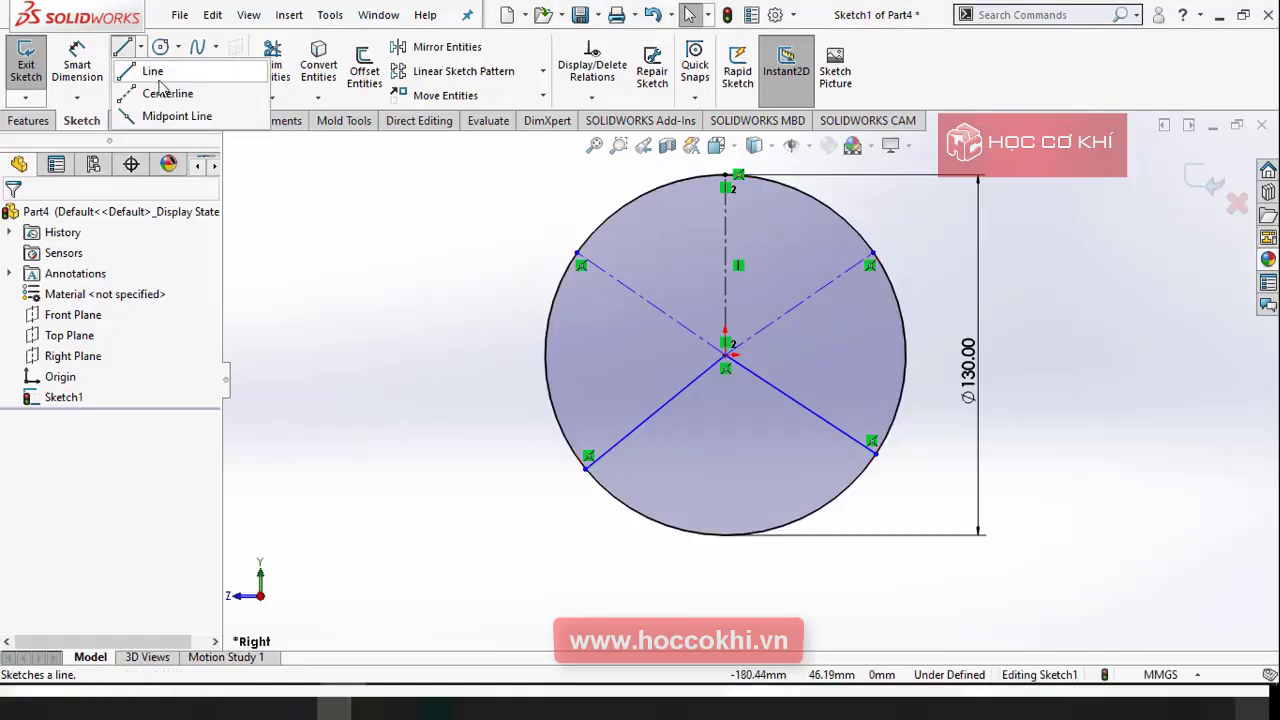
click(175, 91)
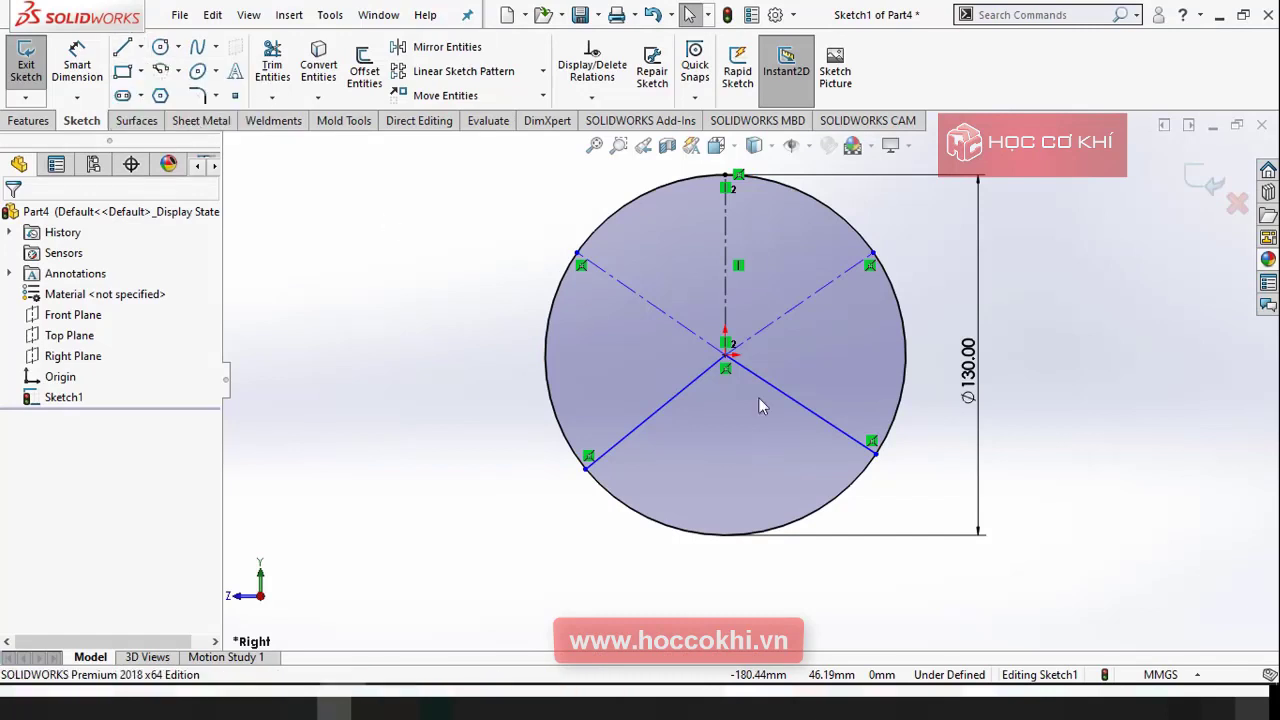
click(726, 356)
click(726, 535)
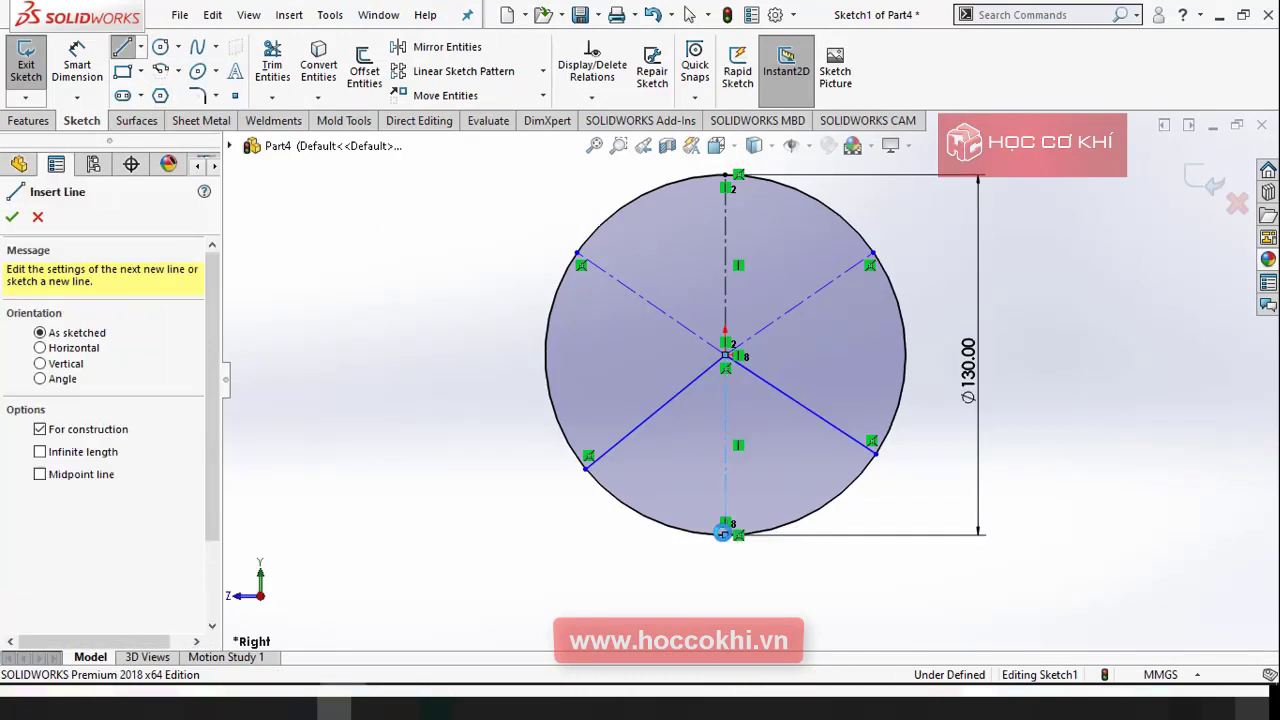
key(Escape)
scroll(710, 385, up, 2)
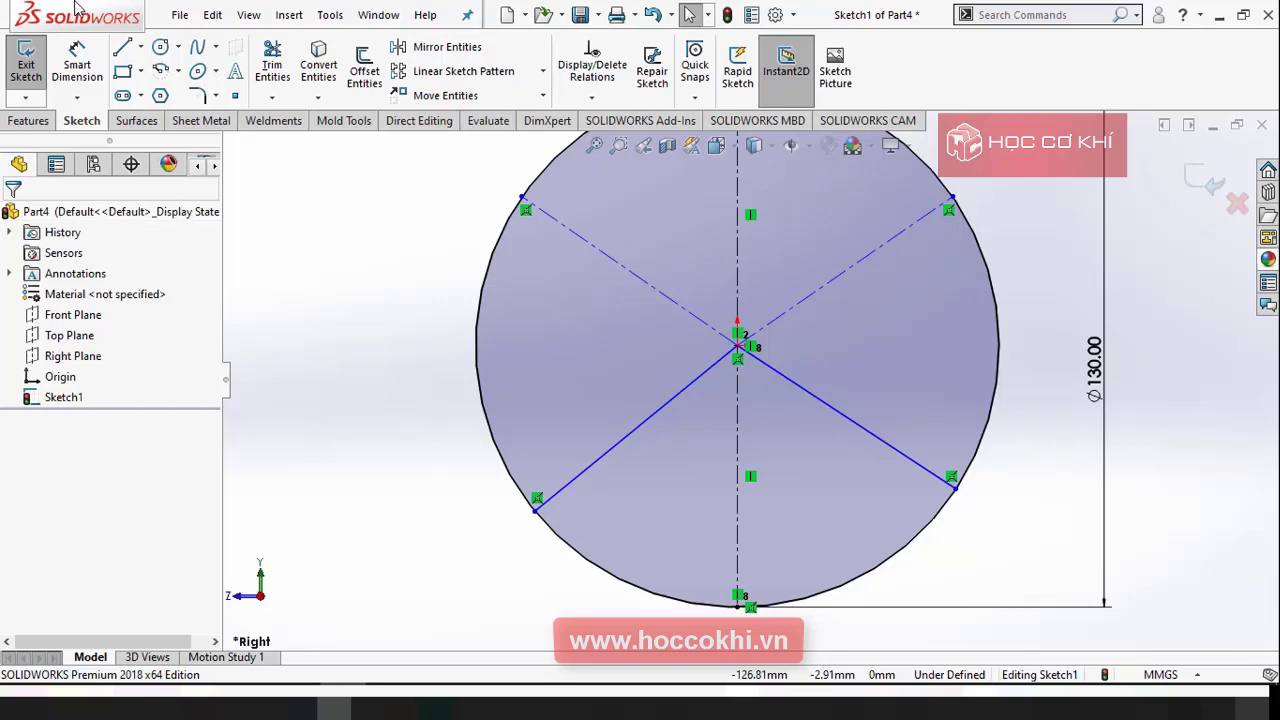
Step: Dimension the lower-left and lower-right lines each at 60° from the downward centerline
click(77, 62)
click(662, 410)
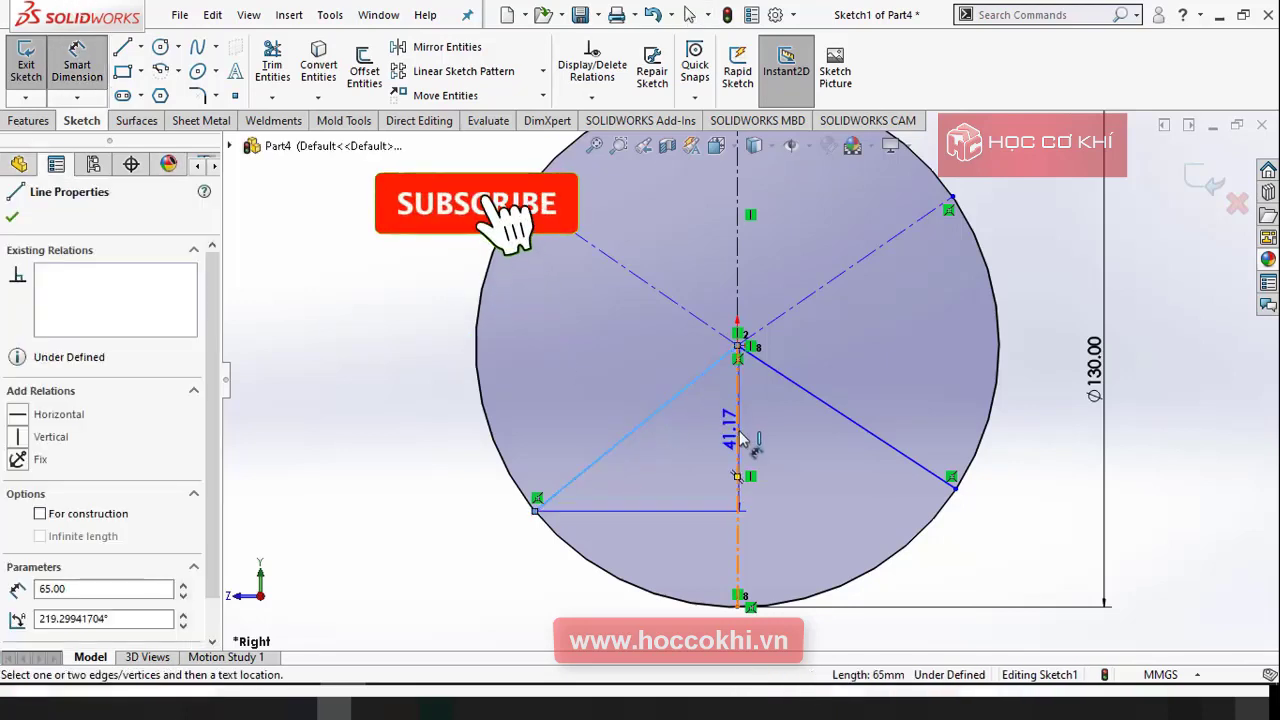
click(737, 445)
click(700, 457)
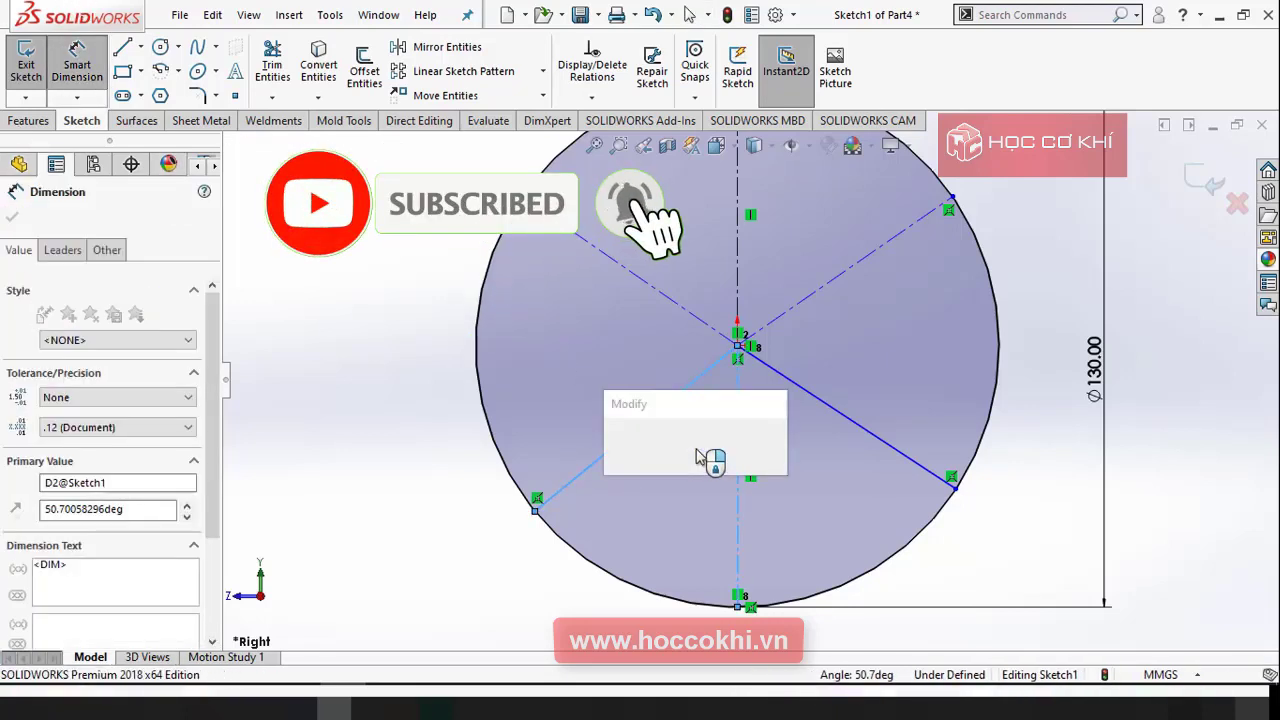
text(60)
key(Return)
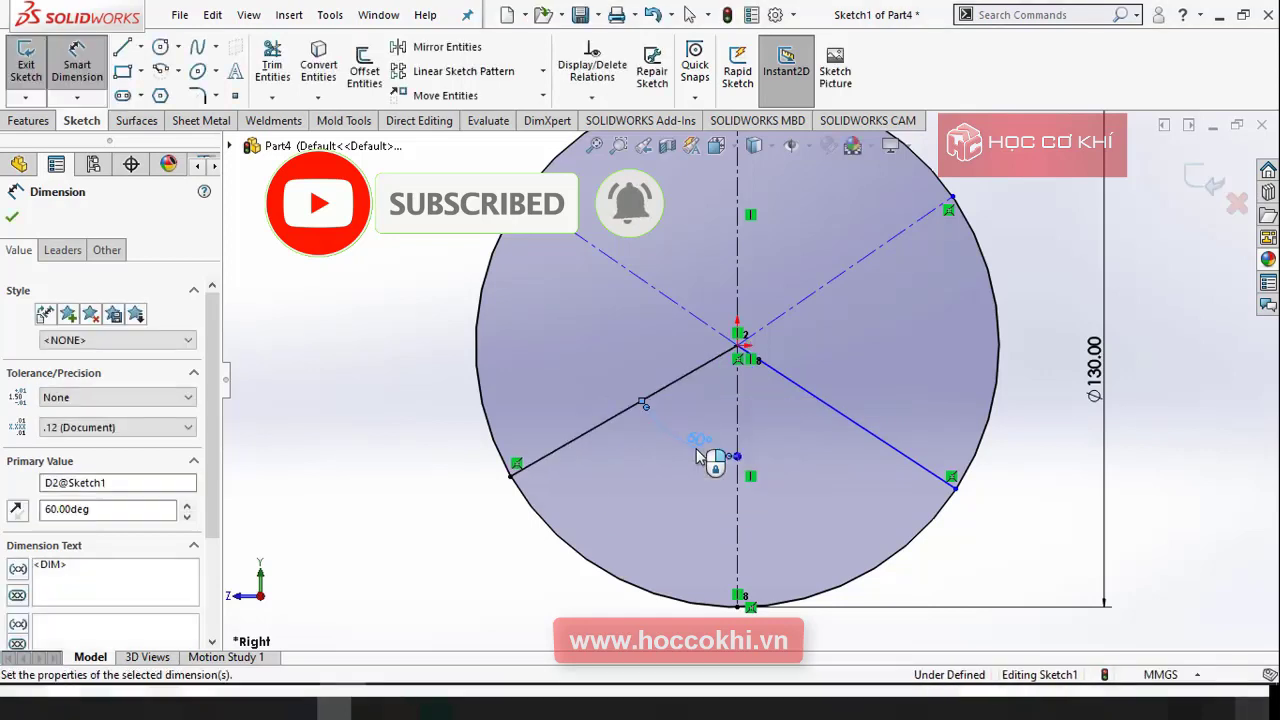
click(680, 491)
click(790, 382)
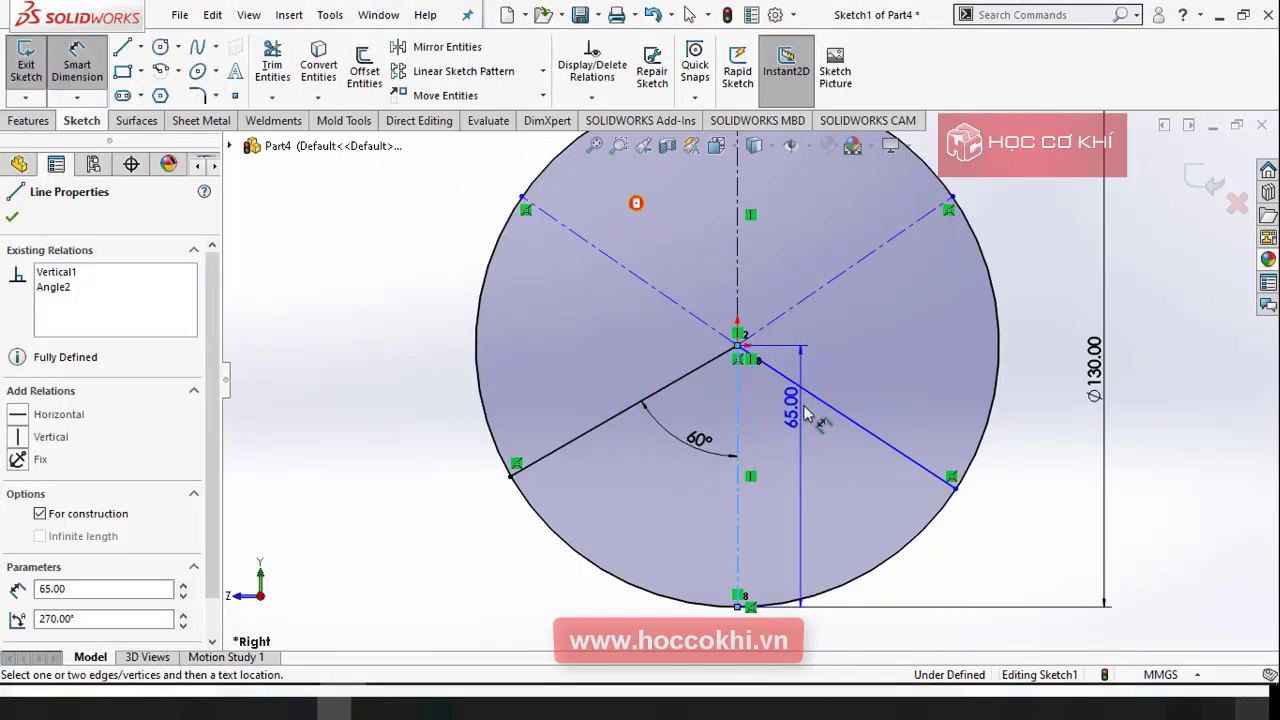
click(737, 420)
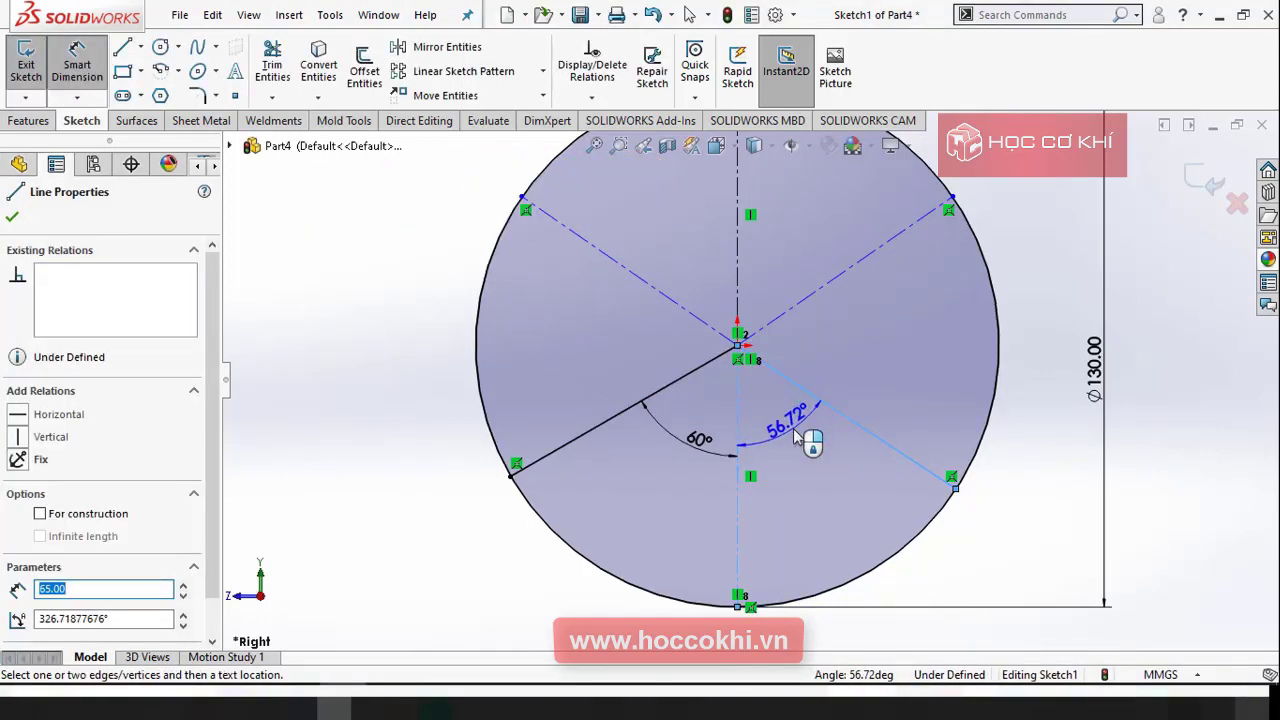
click(808, 437)
text(60)
key(Return)
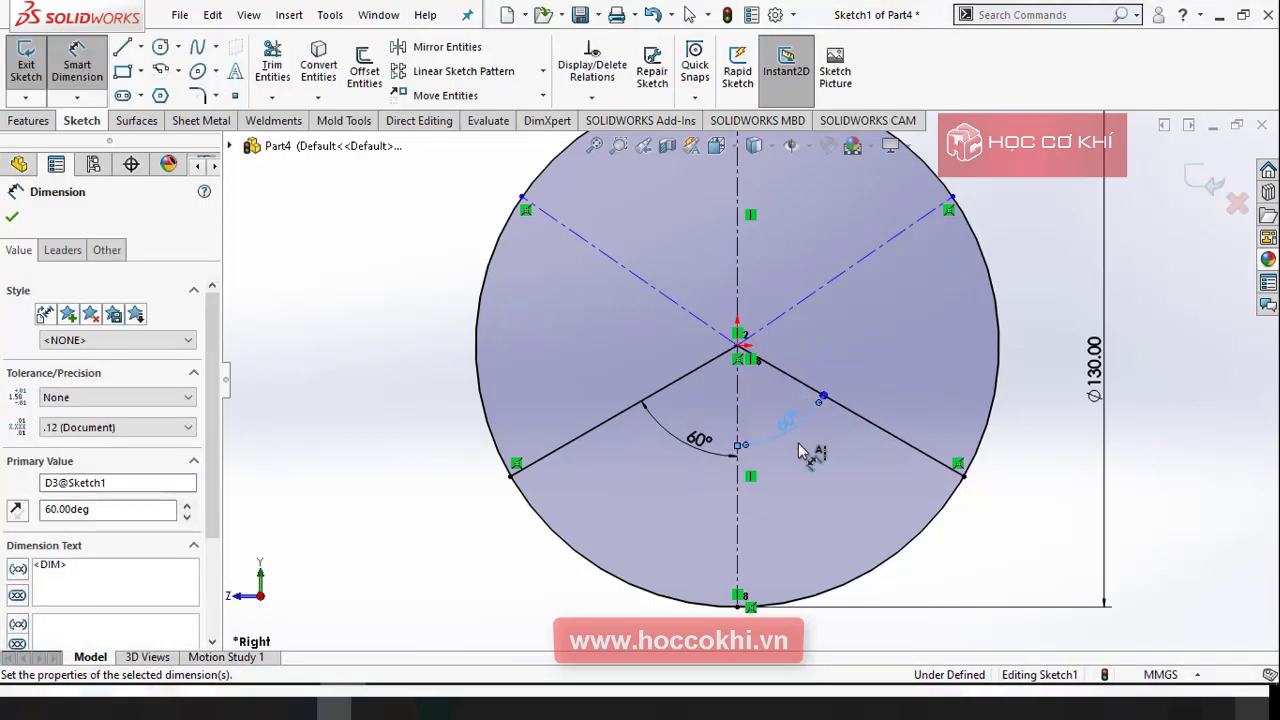
click(815, 460)
key(f)
scroll(786, 330, down, 2)
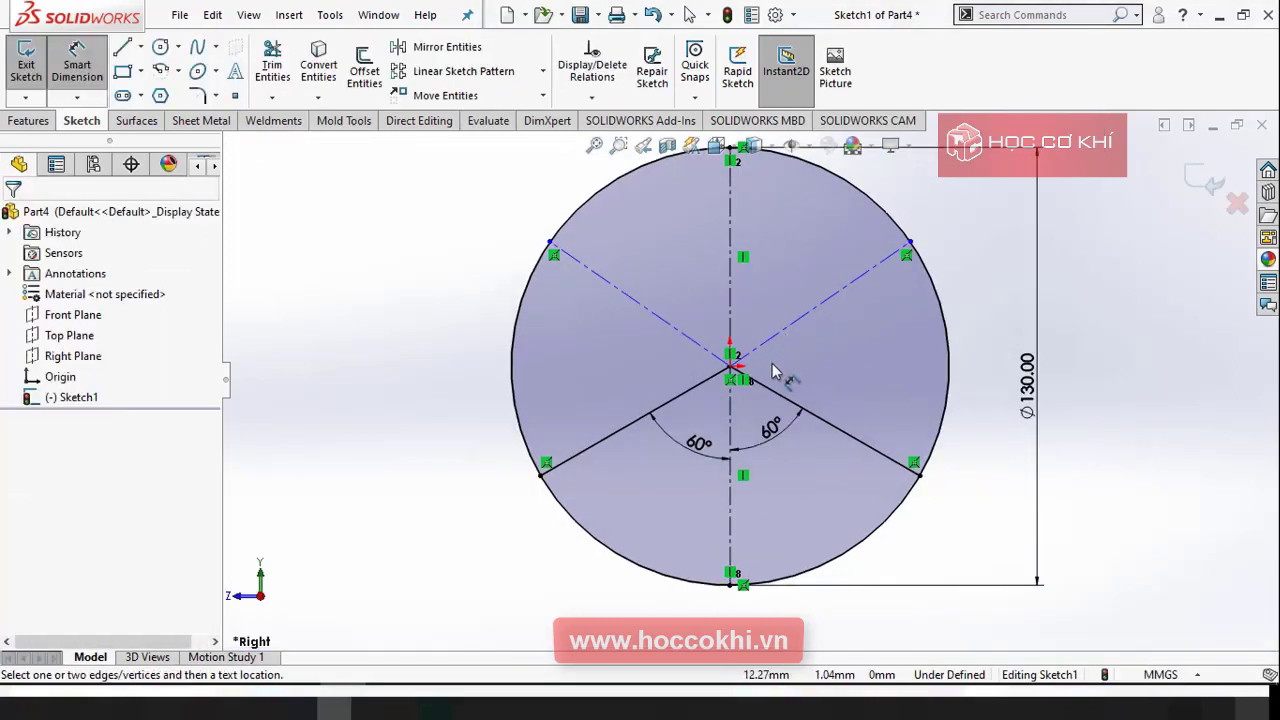
key(Escape)
Step: Make each upper construction line collinear with its opposite lower line
click(706, 352)
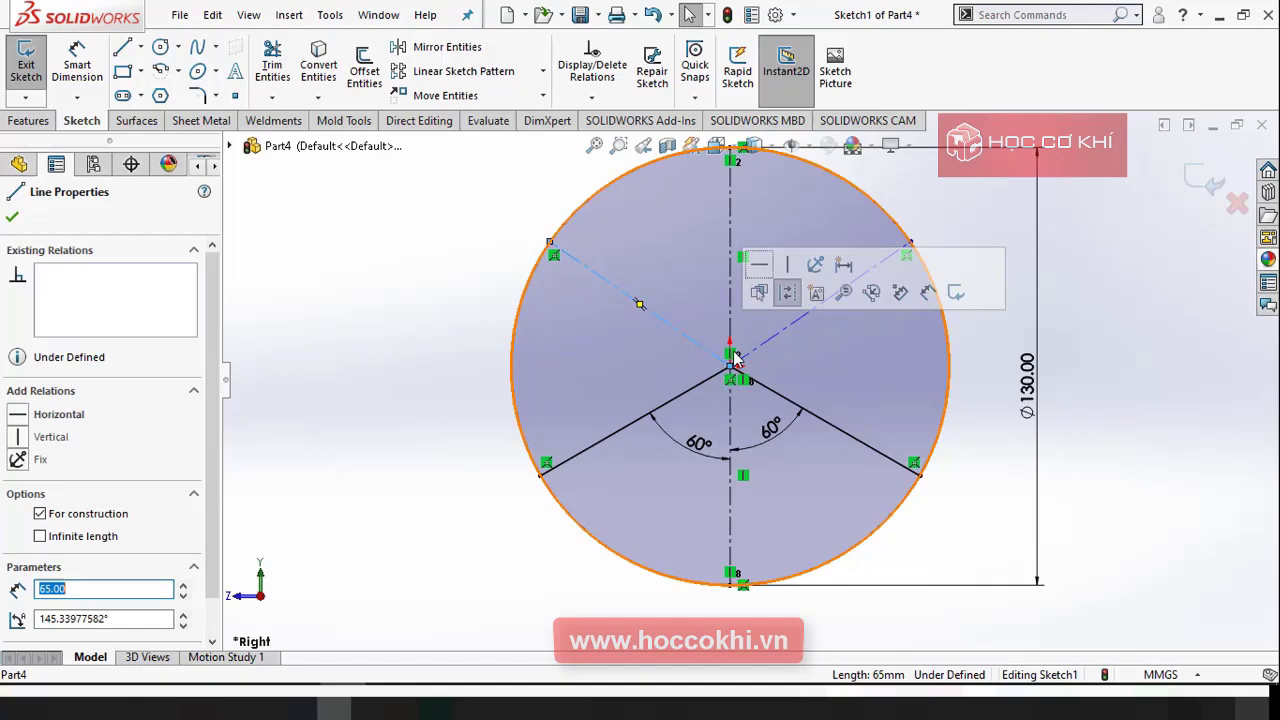
ctrl+click(838, 430)
click(945, 345)
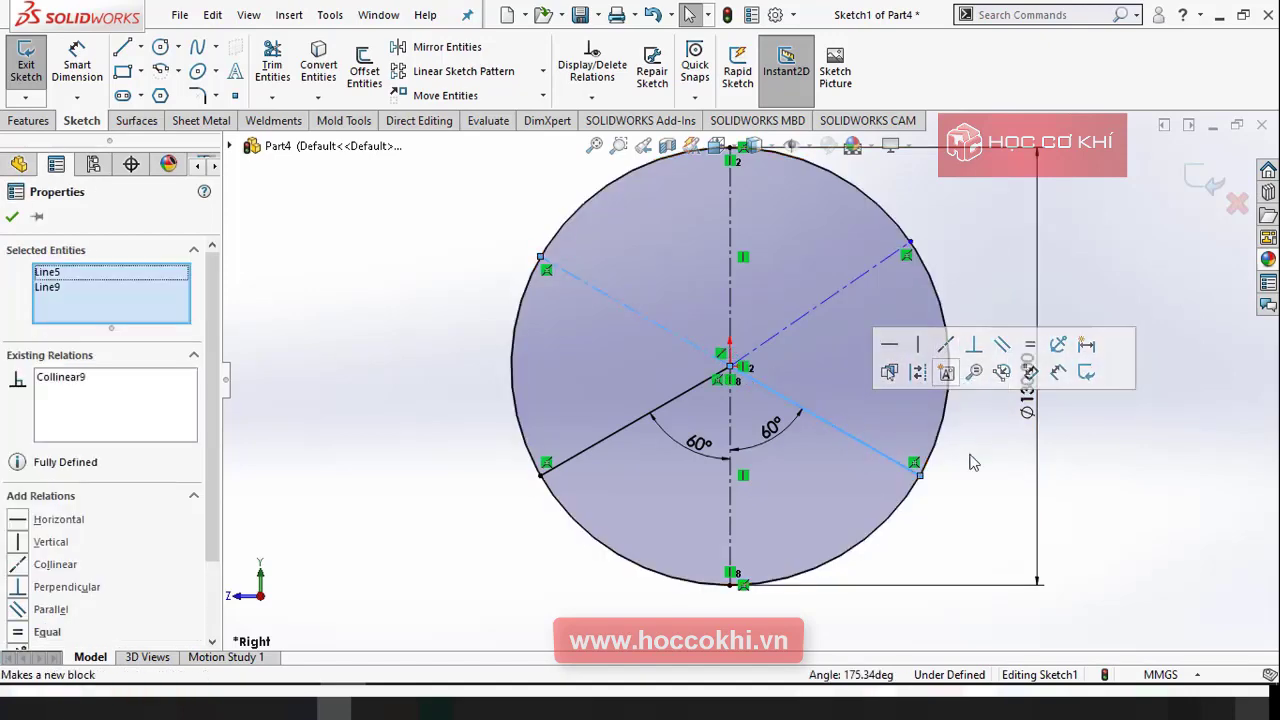
click(848, 367)
click(815, 312)
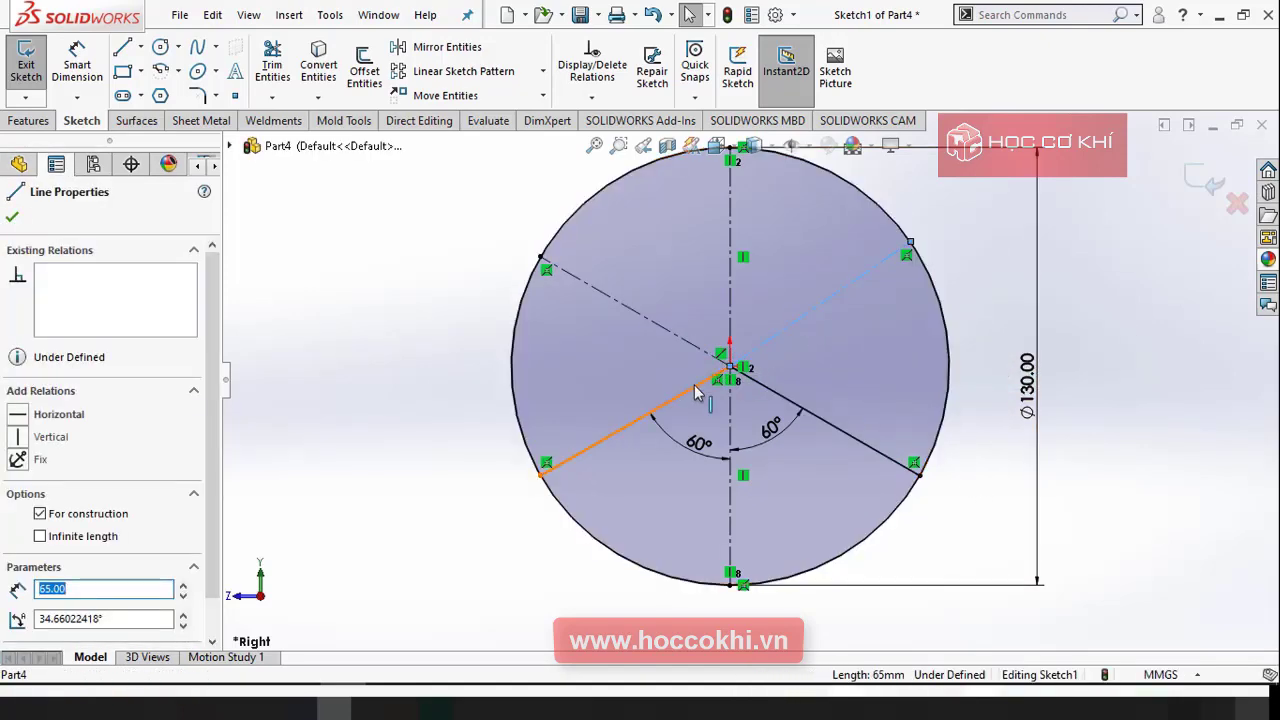
ctrl+click(694, 389)
click(805, 301)
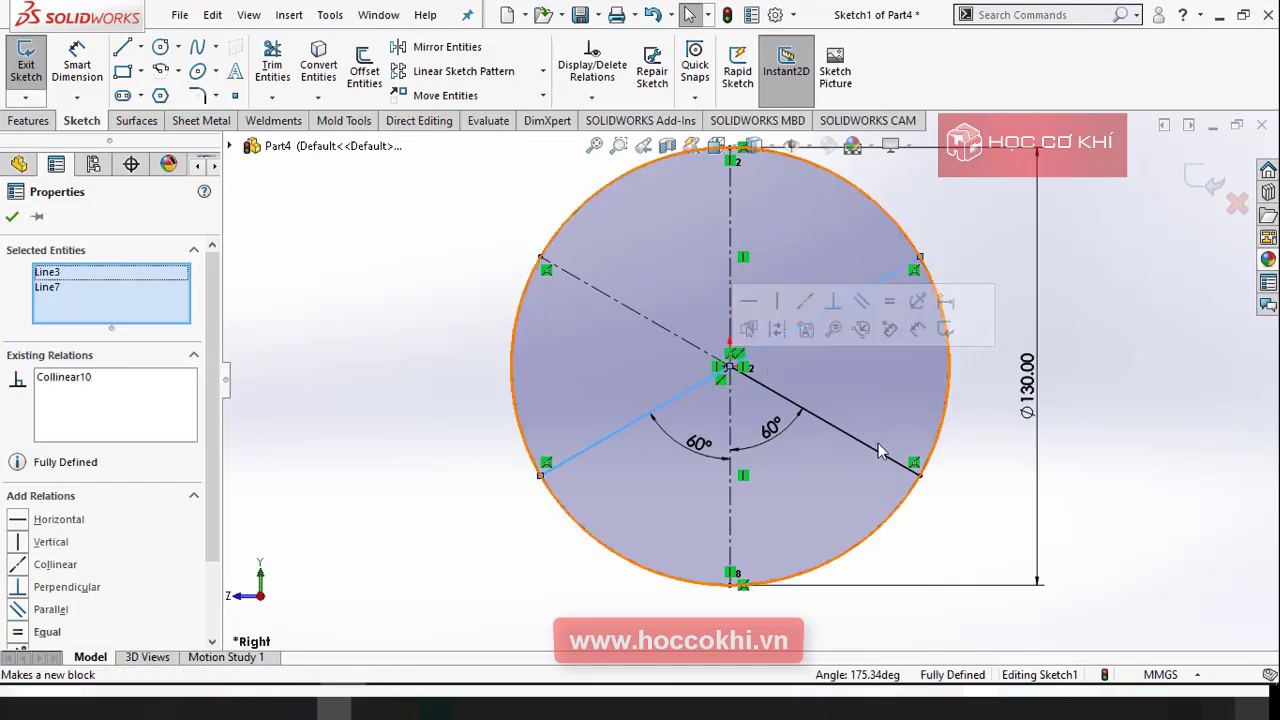
click(846, 460)
ctrl+middle_drag(846, 460, 861, 485)
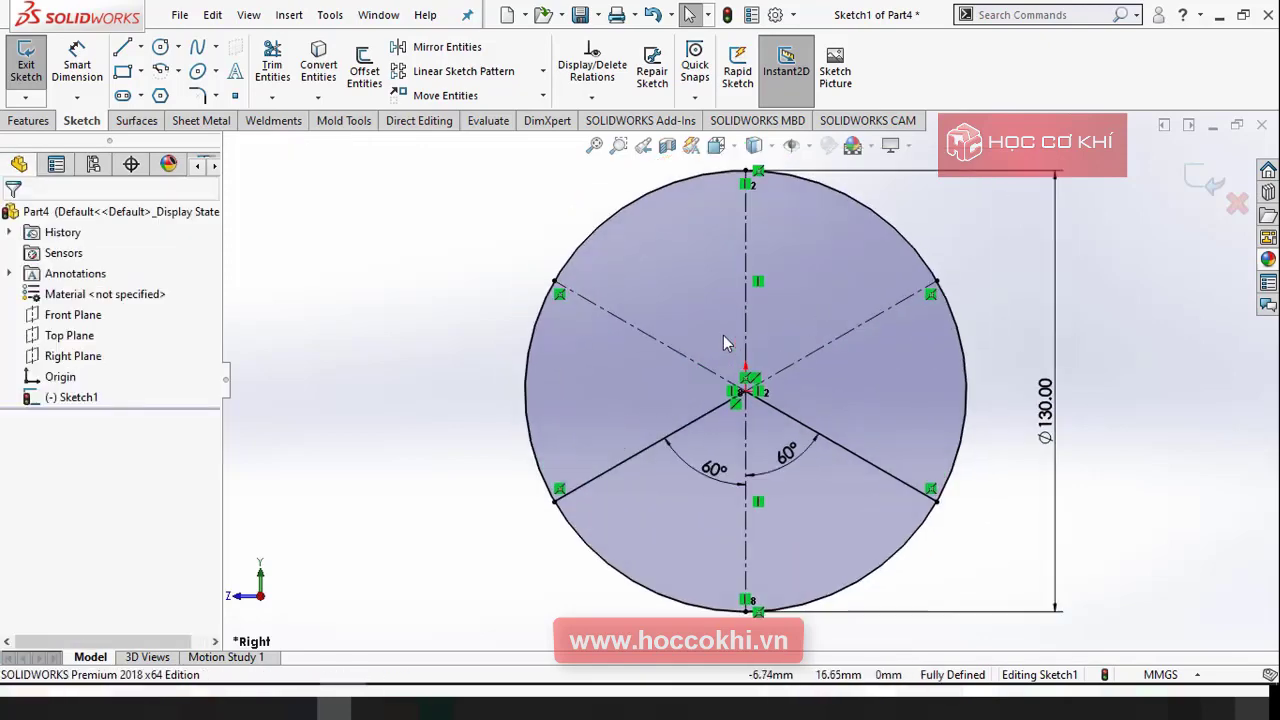
key(alt+Tab)
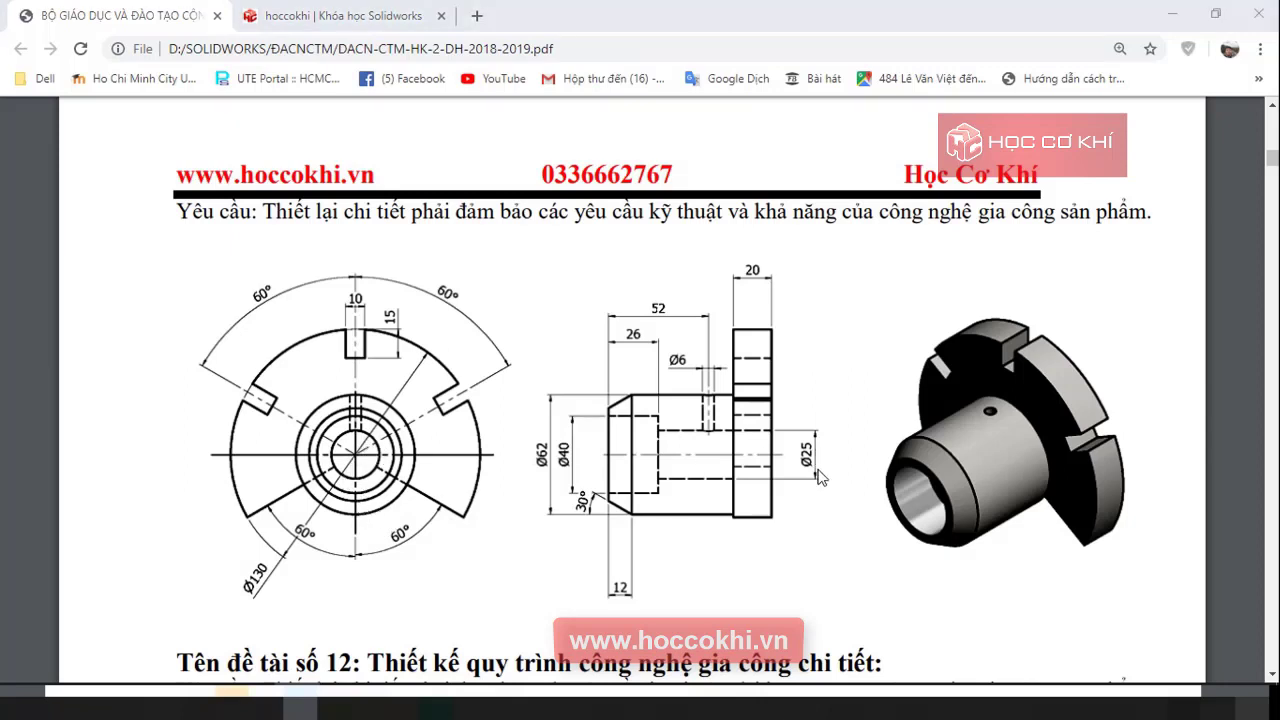
key(alt+Tab)
Step: Draw a small circle centred on the origin
click(160, 47)
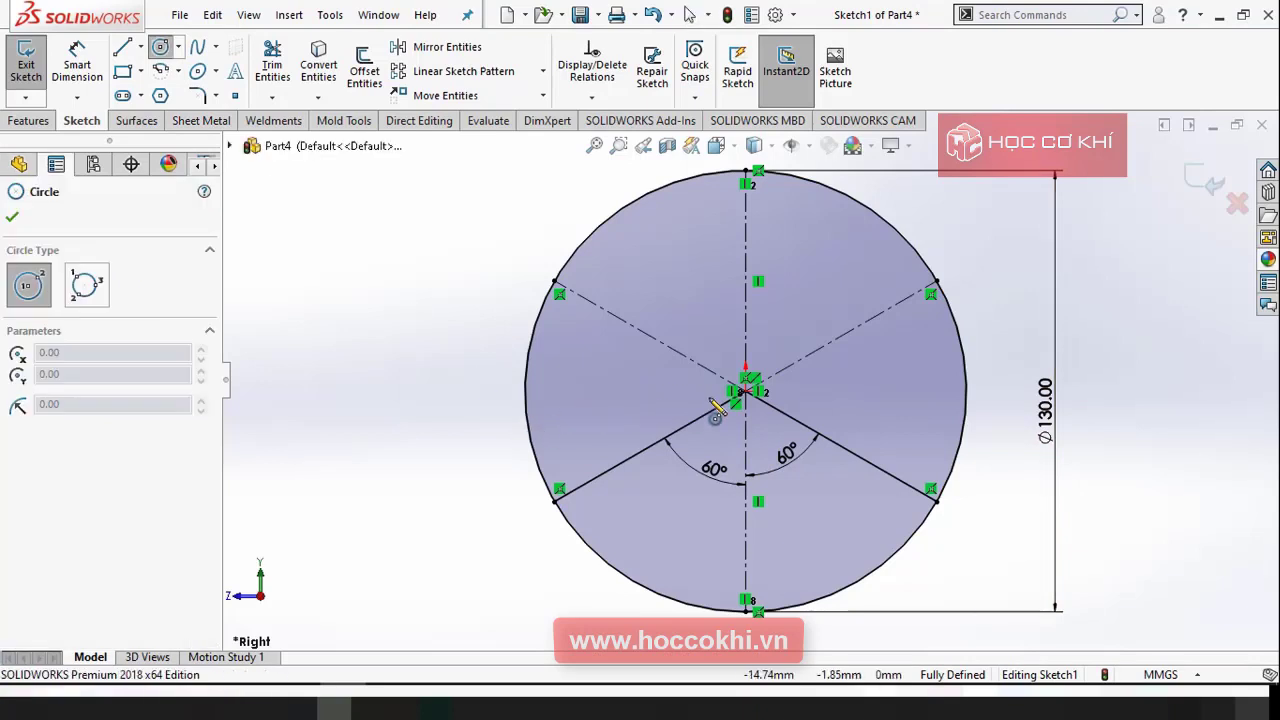
click(745, 390)
click(802, 388)
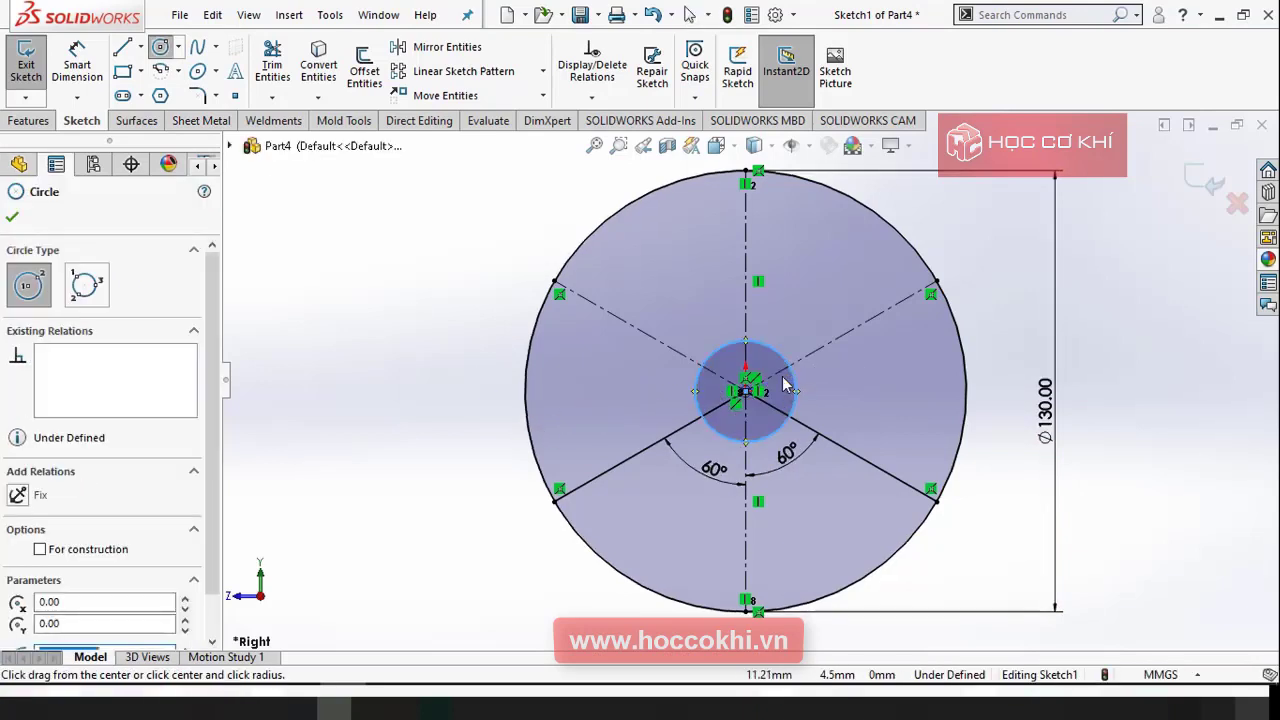
key(Escape)
click(878, 434)
Step: Dimension the centre circle's diameter to 25
right_click(884, 407)
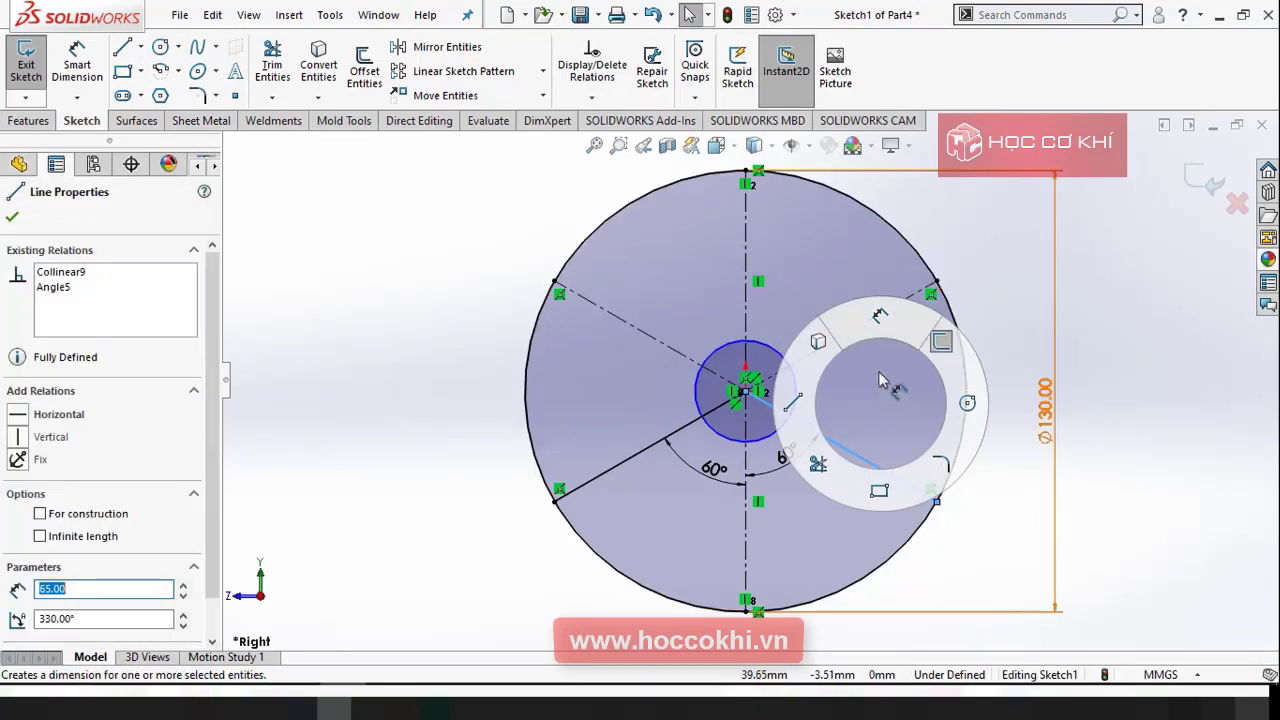
click(879, 315)
click(797, 398)
click(840, 397)
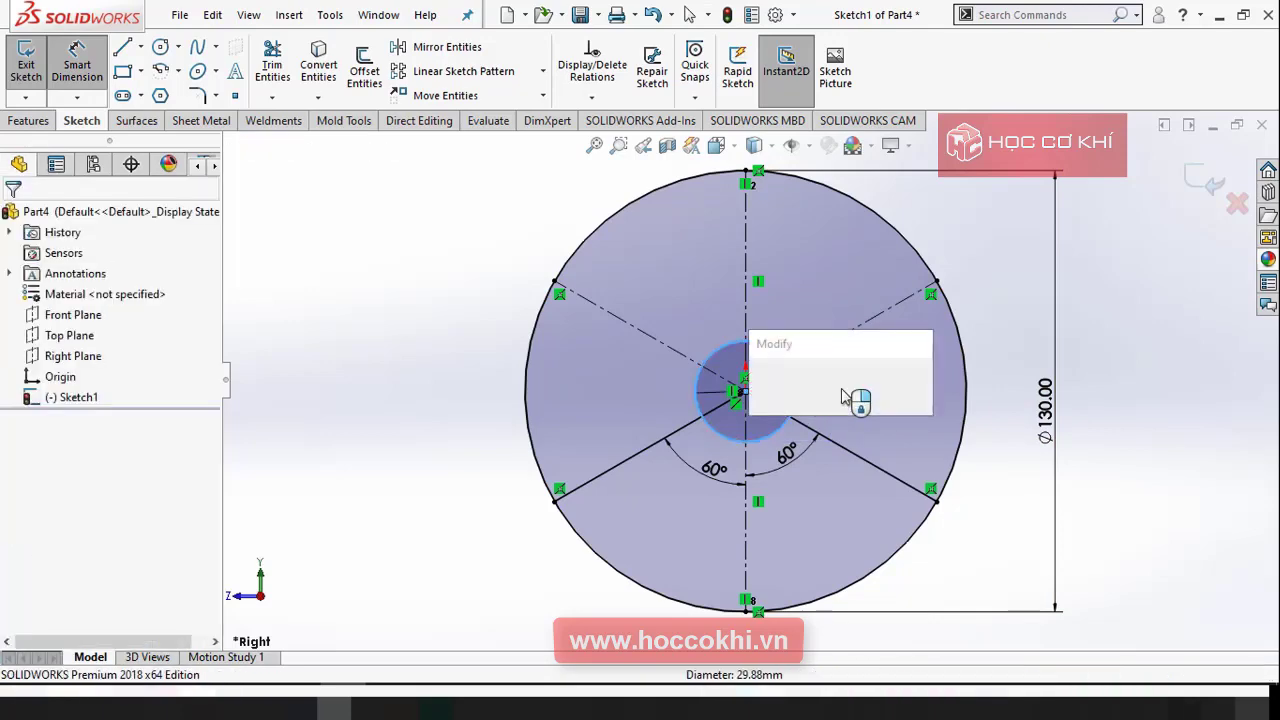
key(Return)
click(830, 390)
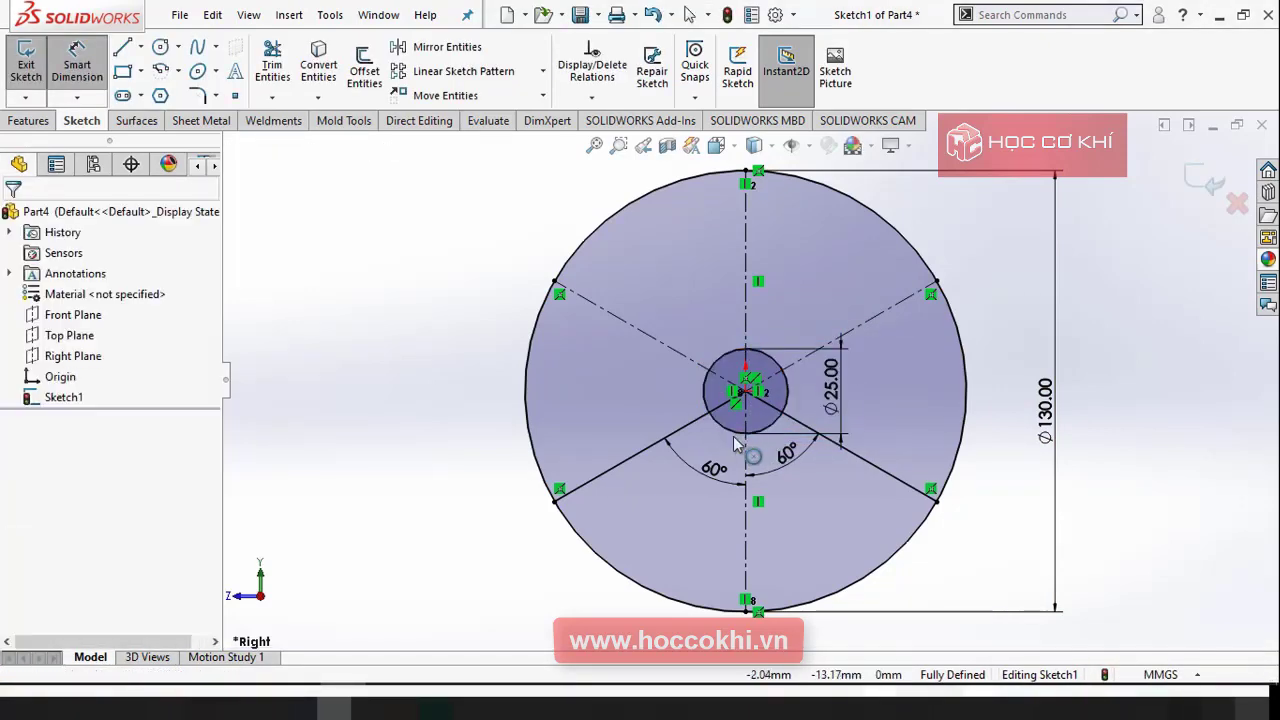
key(Escape)
scroll(745, 370, down, 2)
key(f)
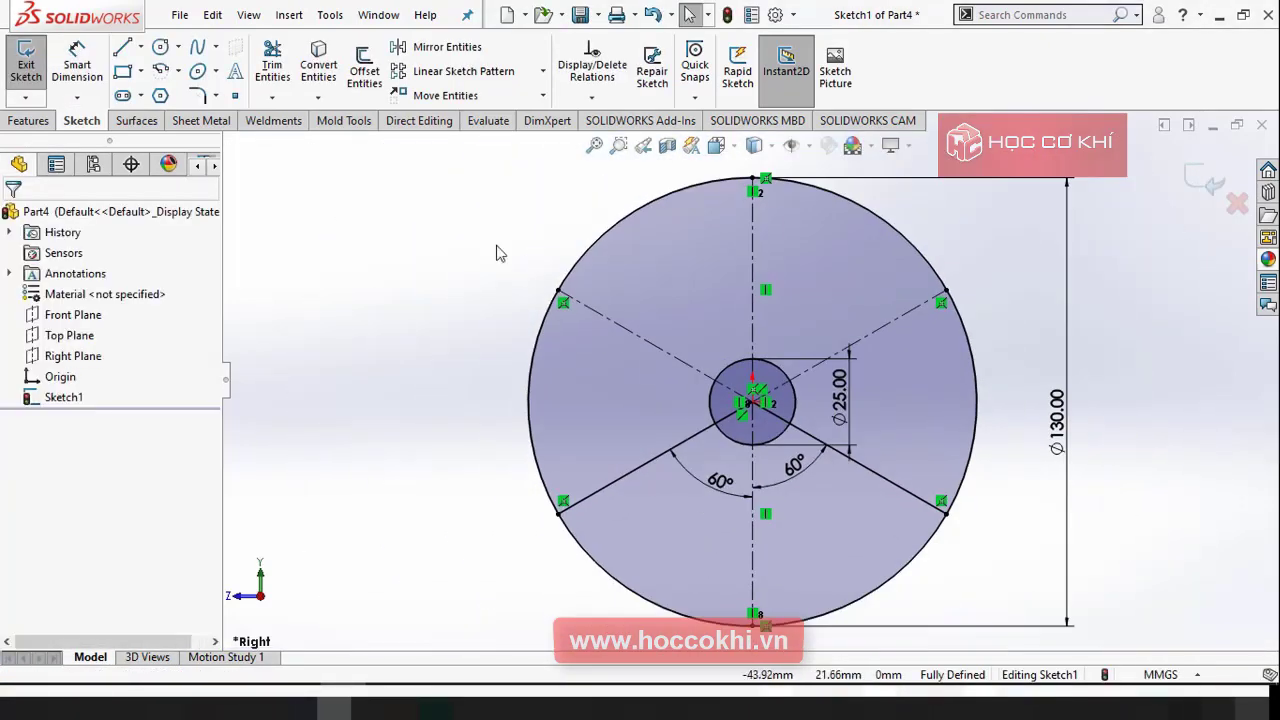
Step: Trim the big circle's lower arcs and the inner line and arc pieces to open the 120° notch, checking the reference PDF
click(279, 62)
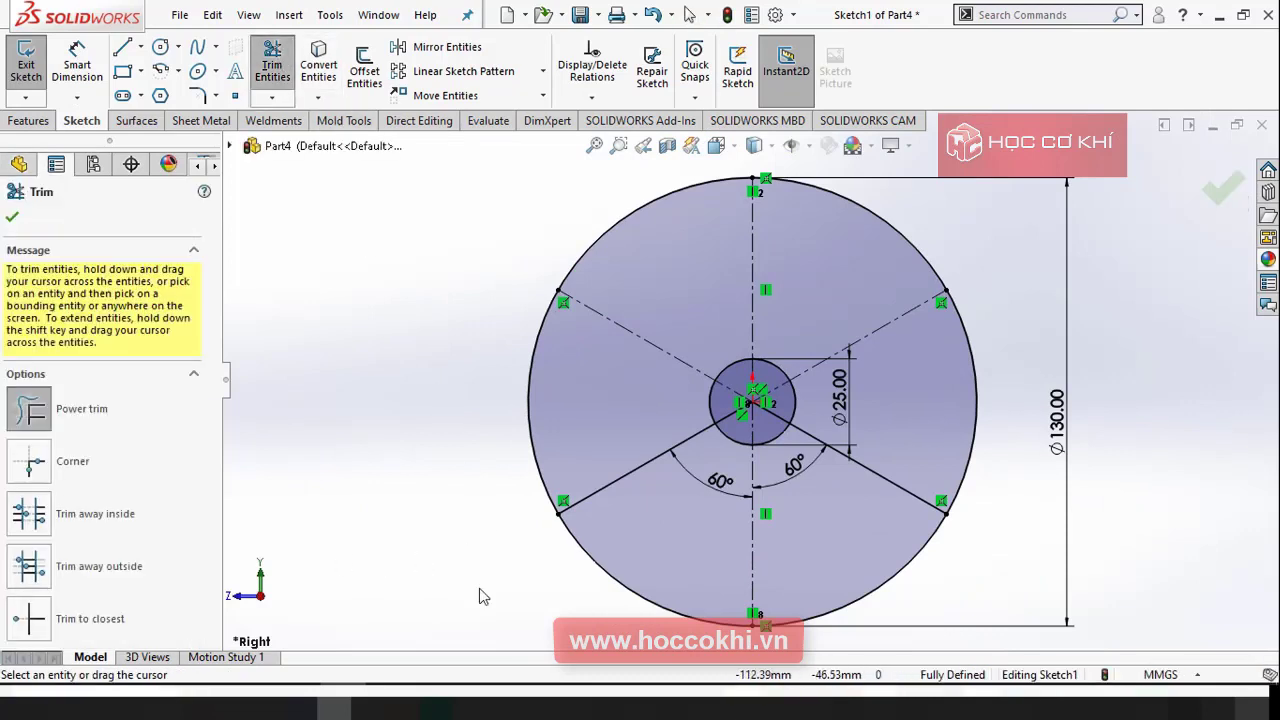
drag(556, 617, 724, 578)
drag(888, 575, 898, 588)
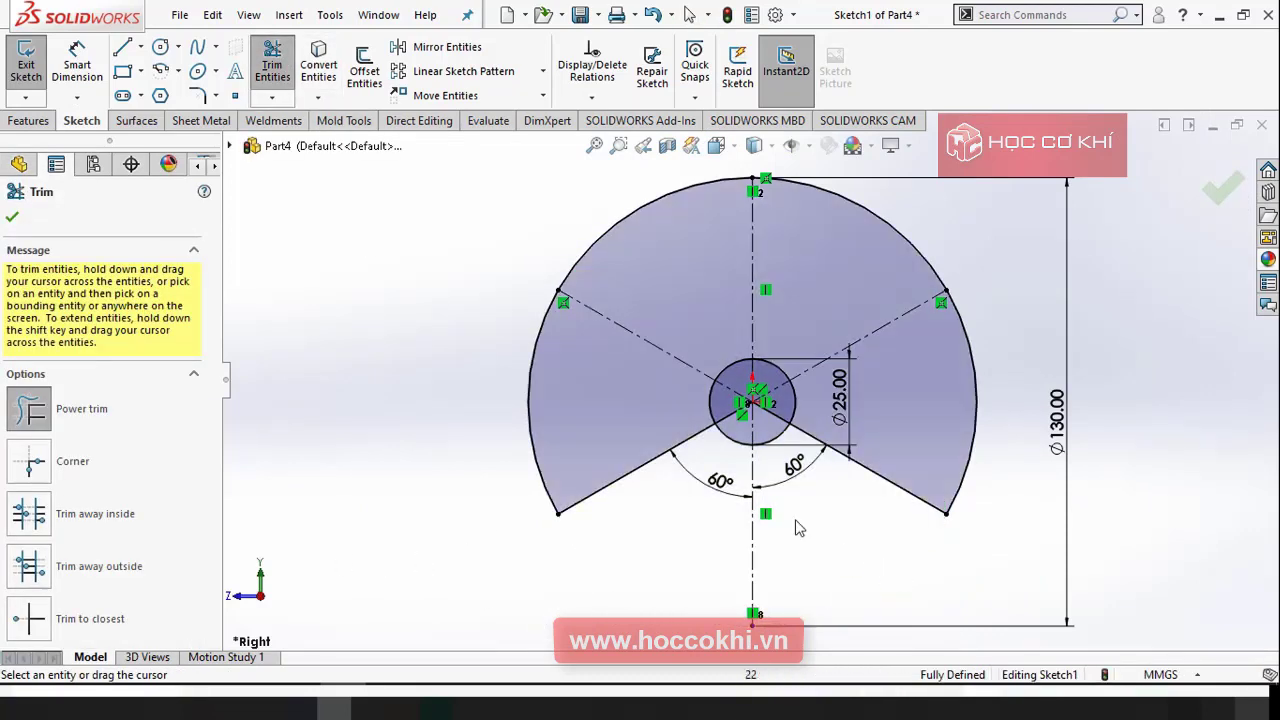
scroll(770, 470, down, 3)
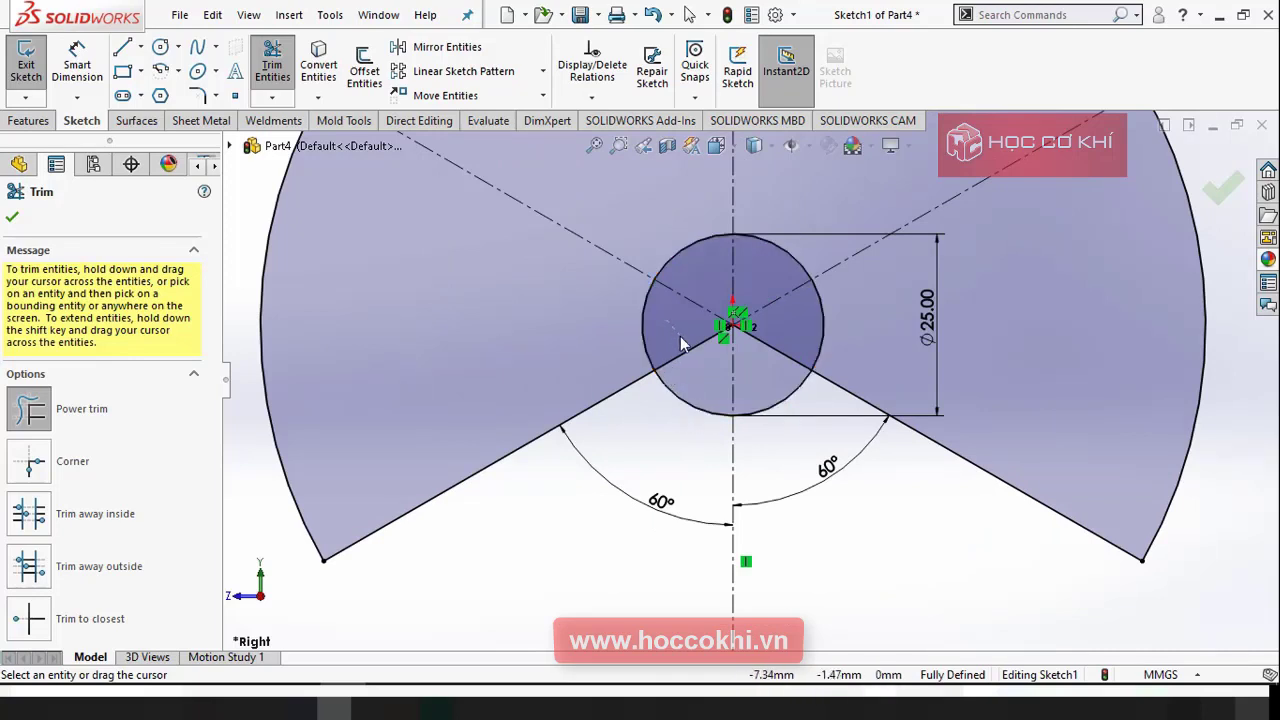
drag(680, 336, 691, 354)
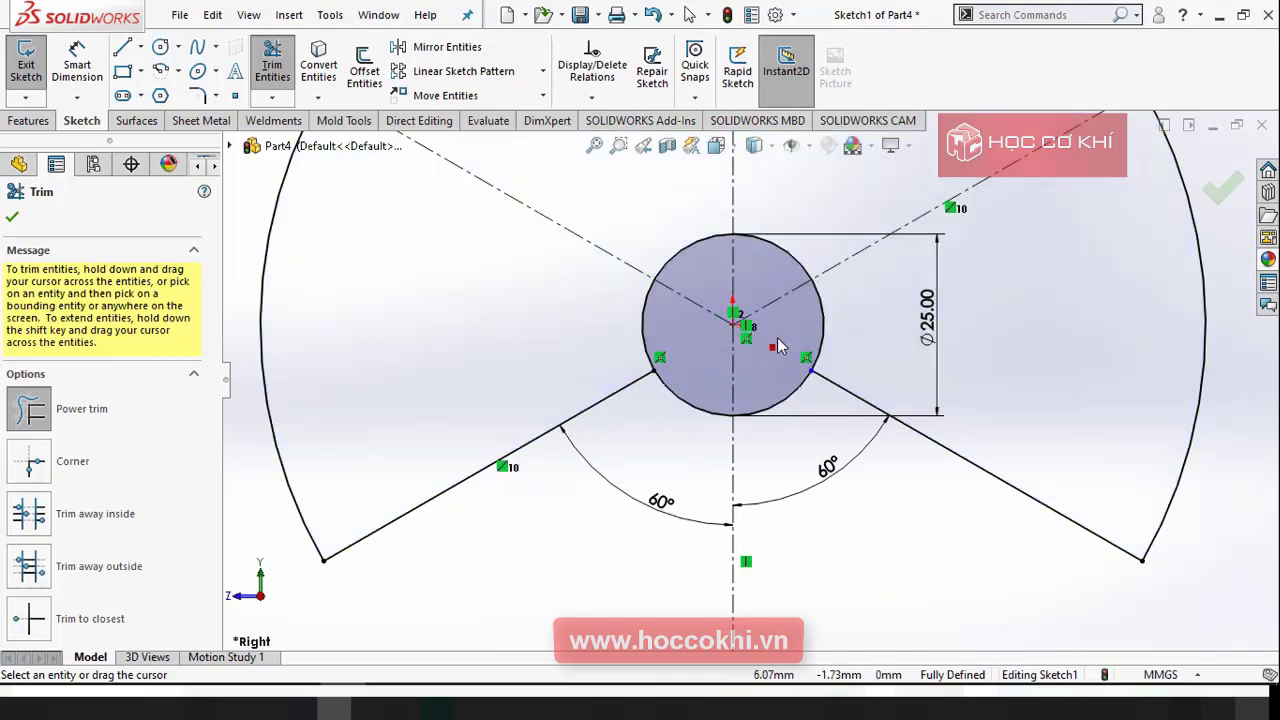
drag(788, 397, 791, 405)
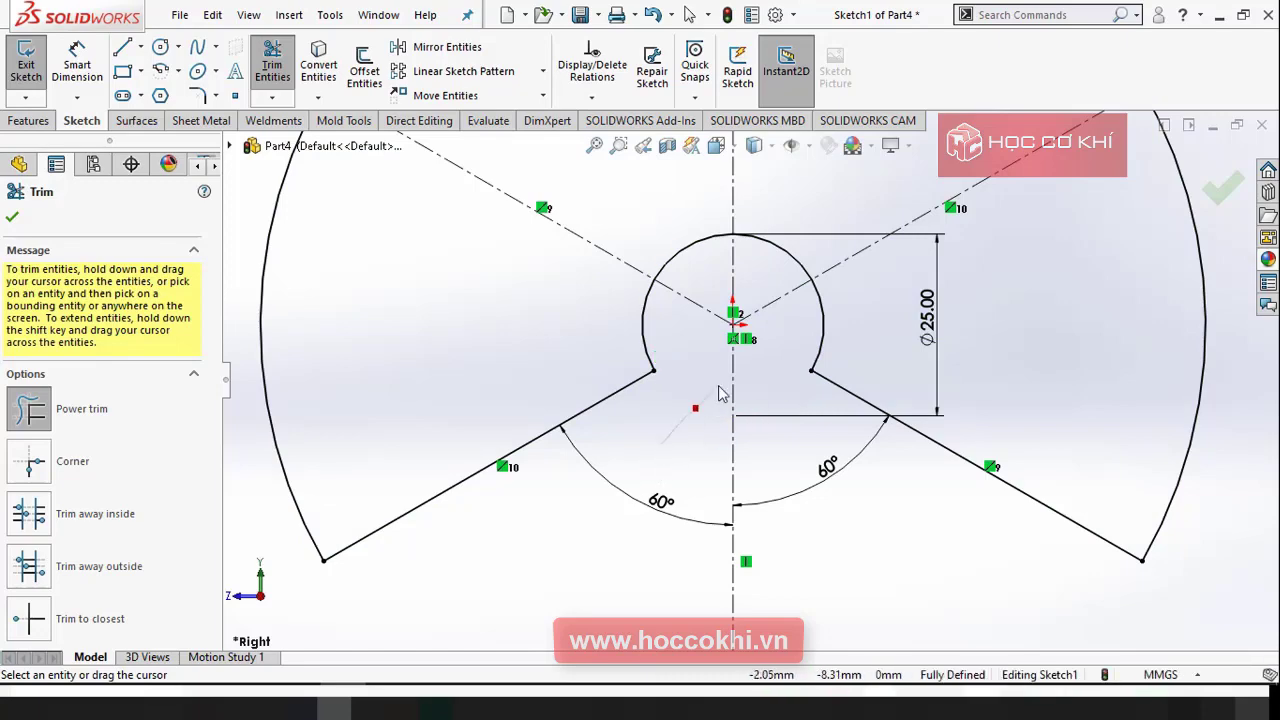
scroll(700, 410, up, 1)
scroll(660, 436, up, 4)
key(Escape)
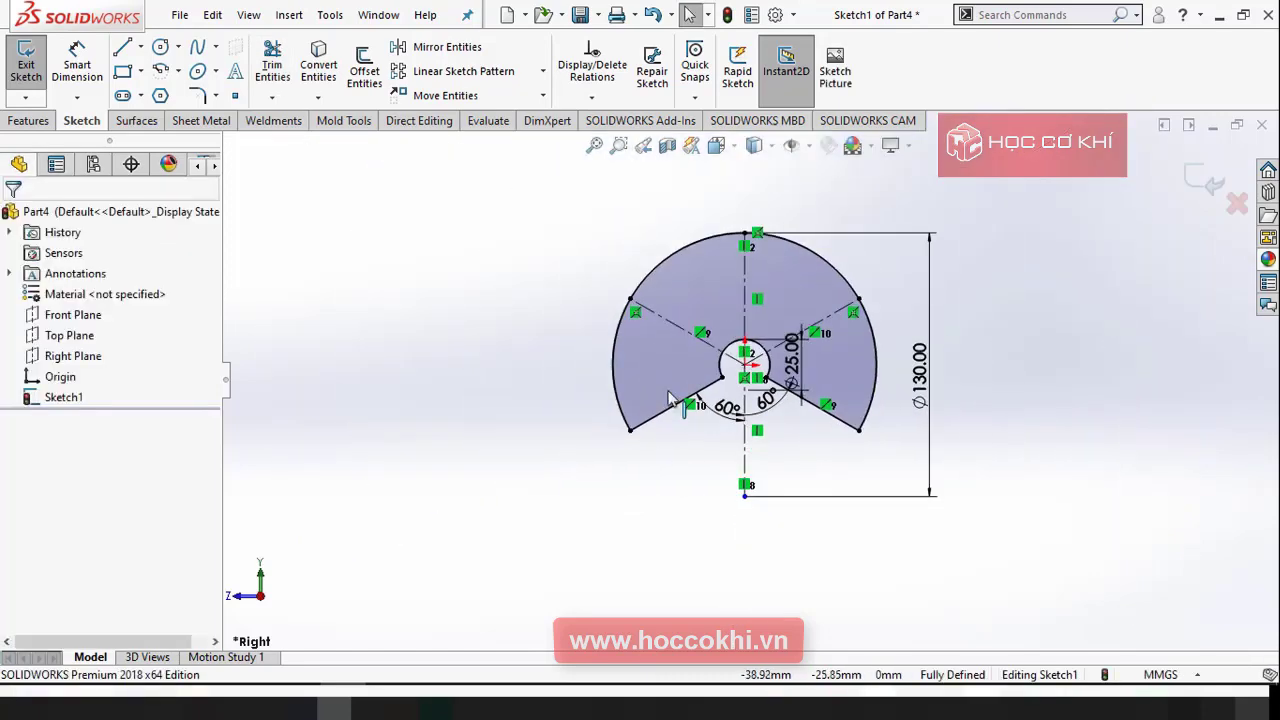
scroll(703, 265, down, 2)
key(alt+Tab)
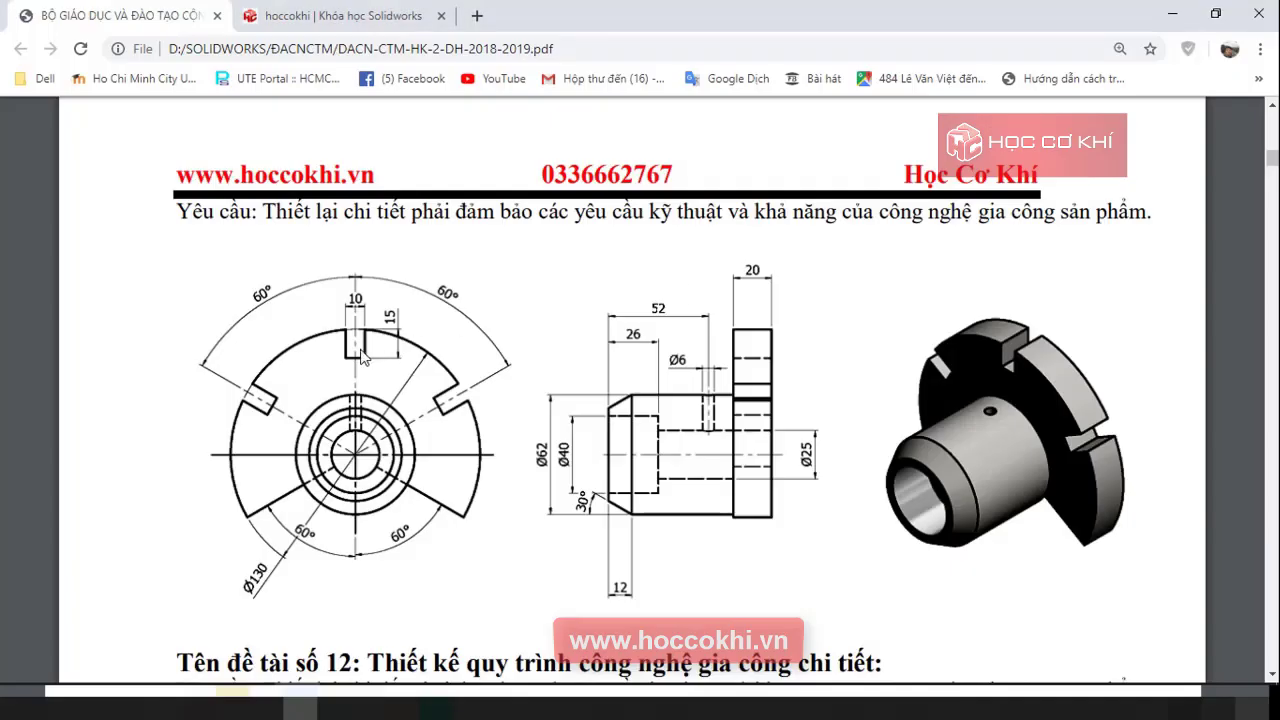
key(alt+Tab)
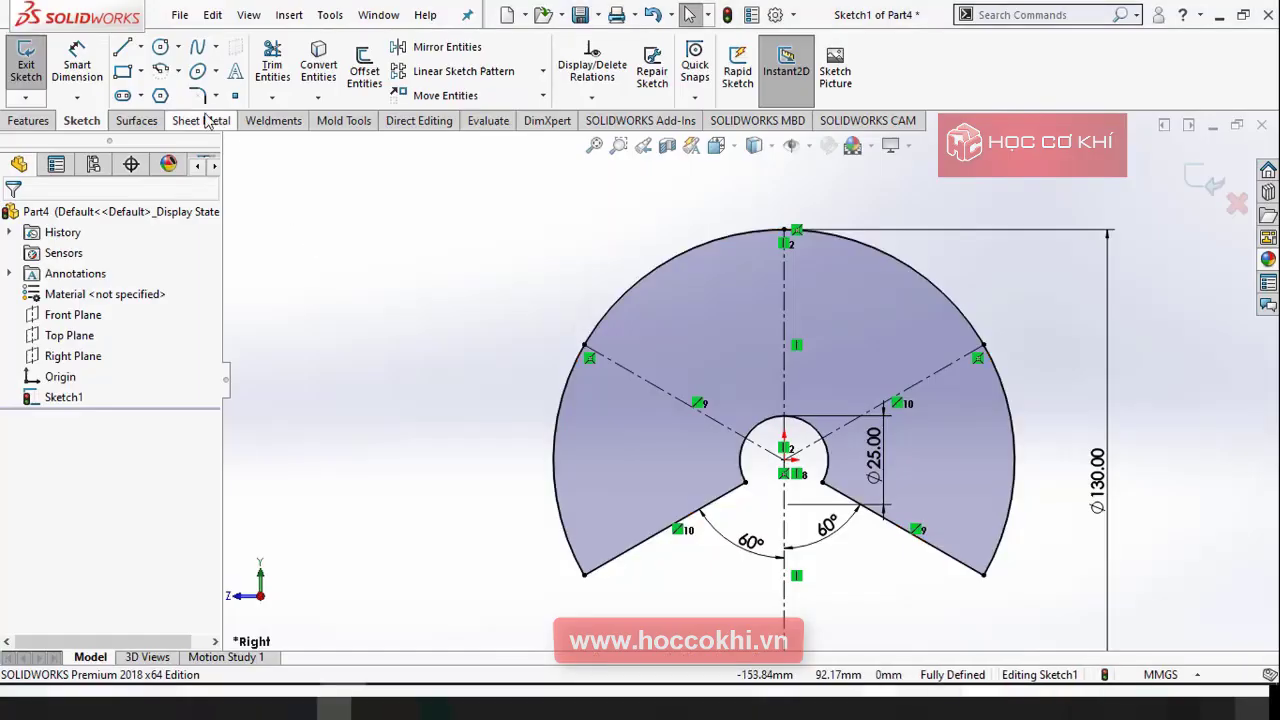
Step: Draw a corner rectangle straddling the rim at the top of the disc
click(121, 73)
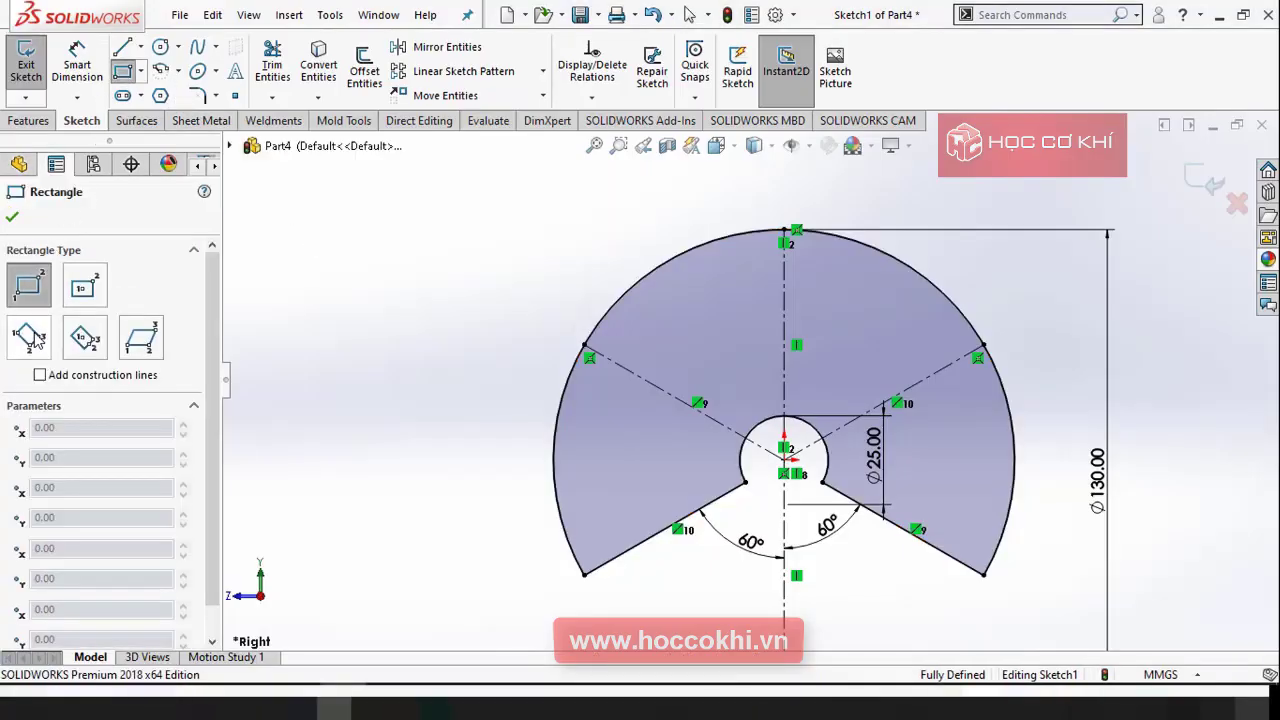
scroll(757, 257, down, 2)
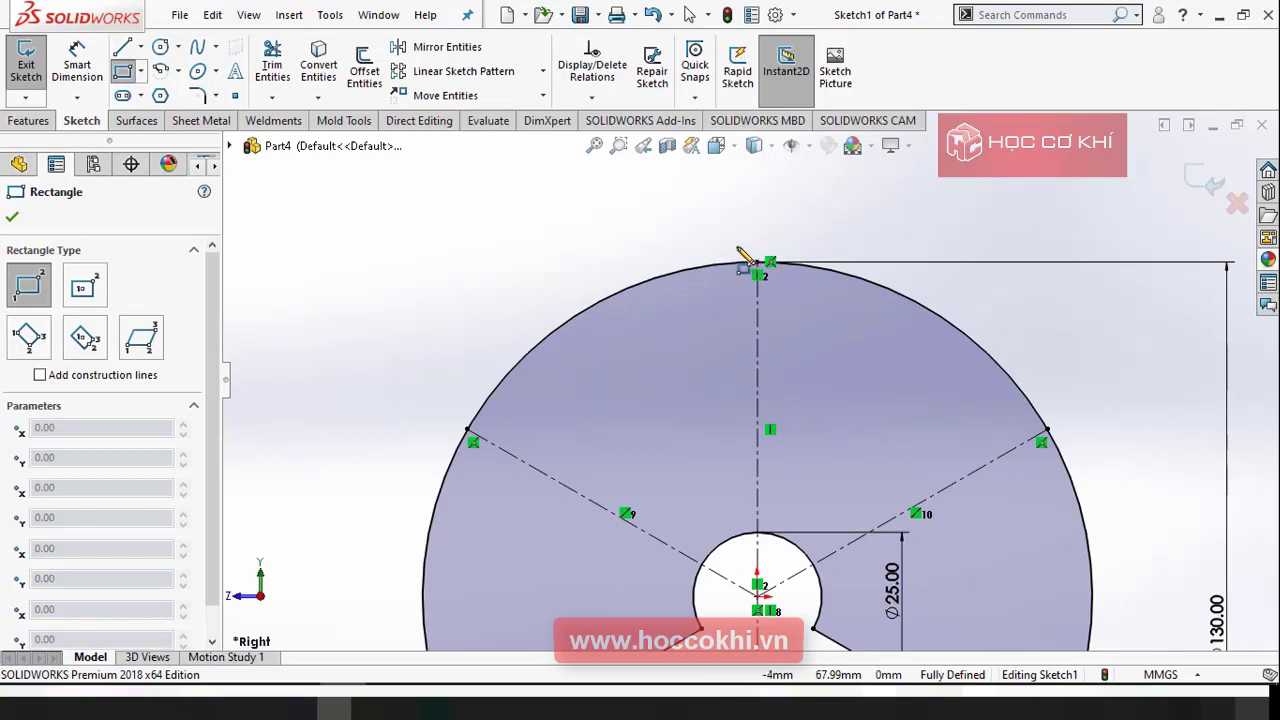
click(732, 248)
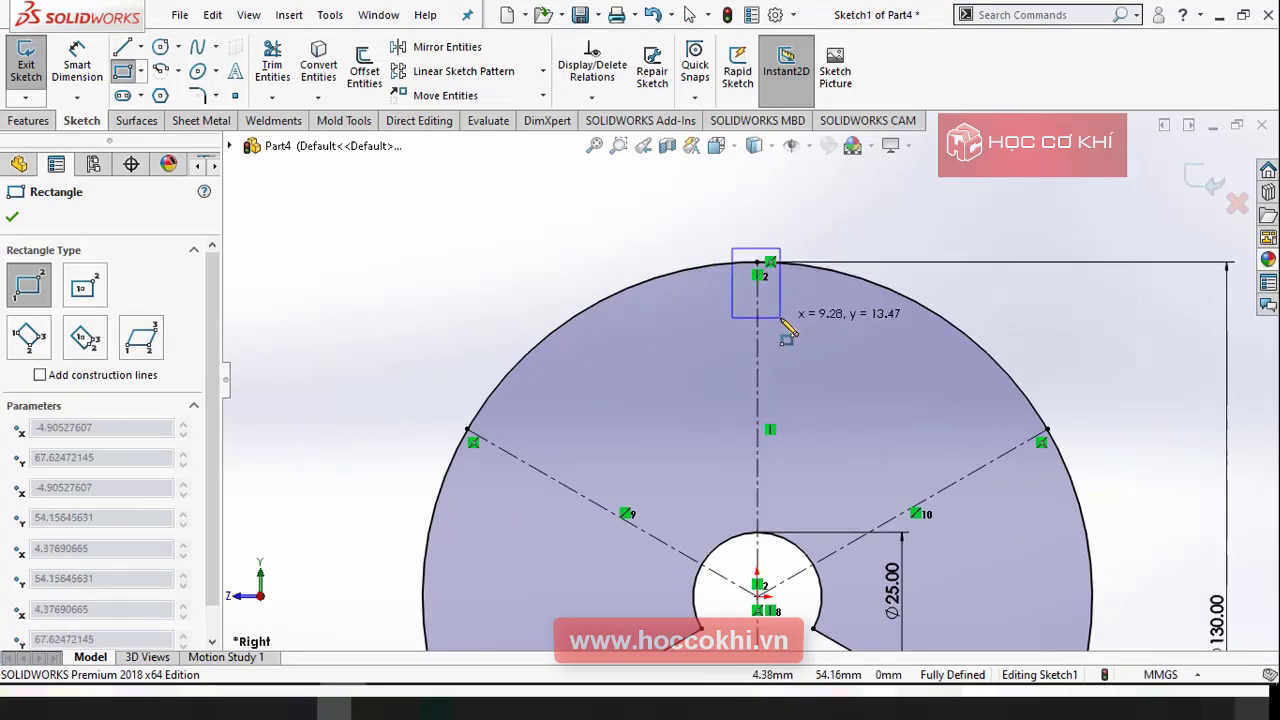
click(780, 318)
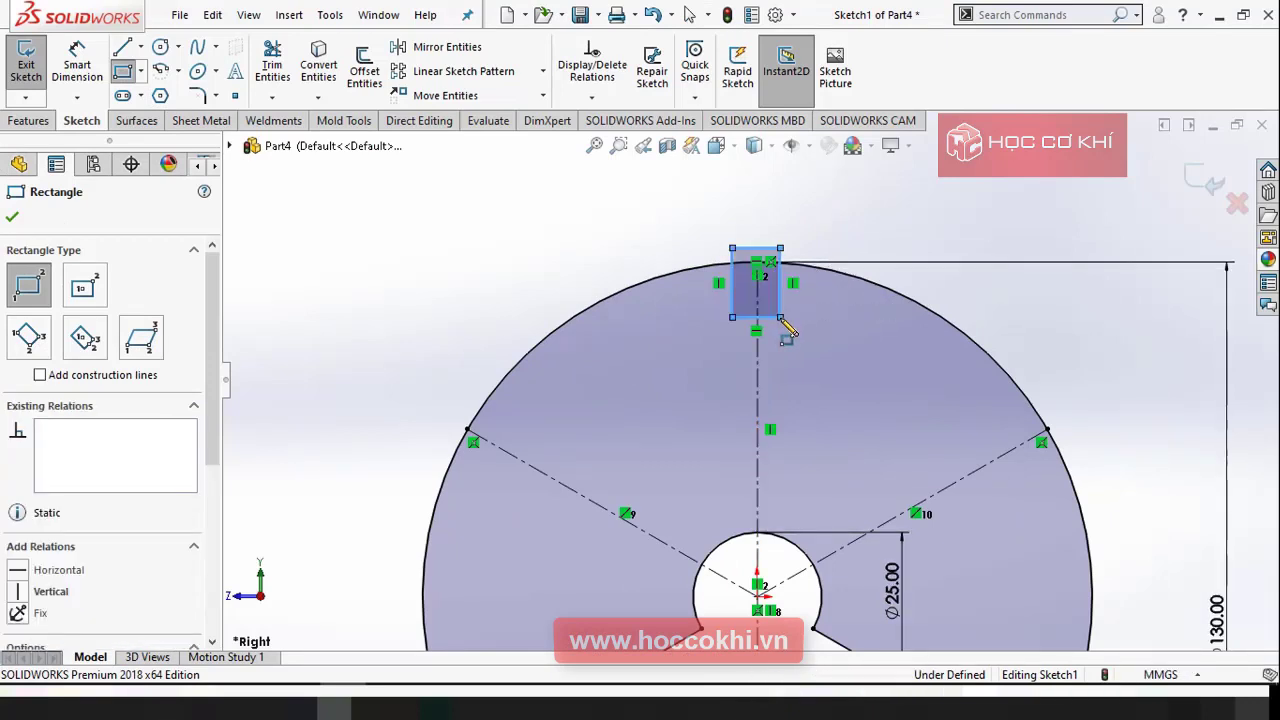
Step: Draw tilted centre rectangles on the left and right angled centreline ends
click(30, 340)
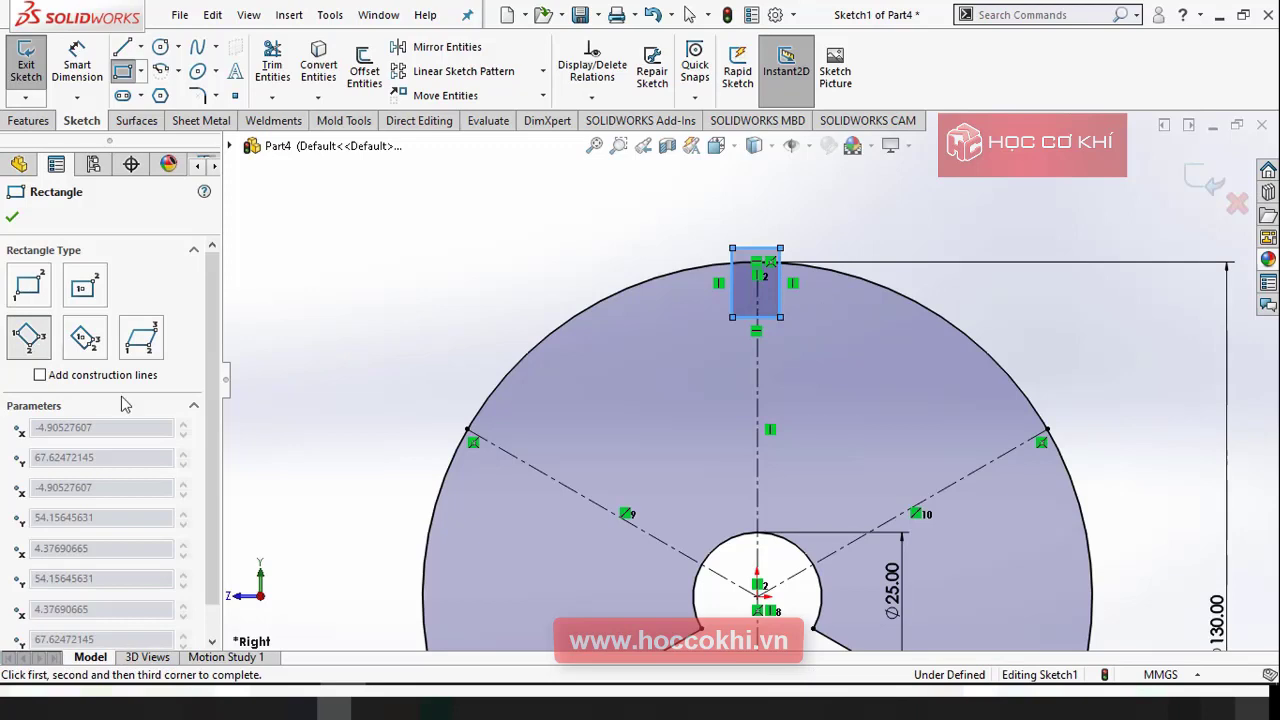
click(436, 442)
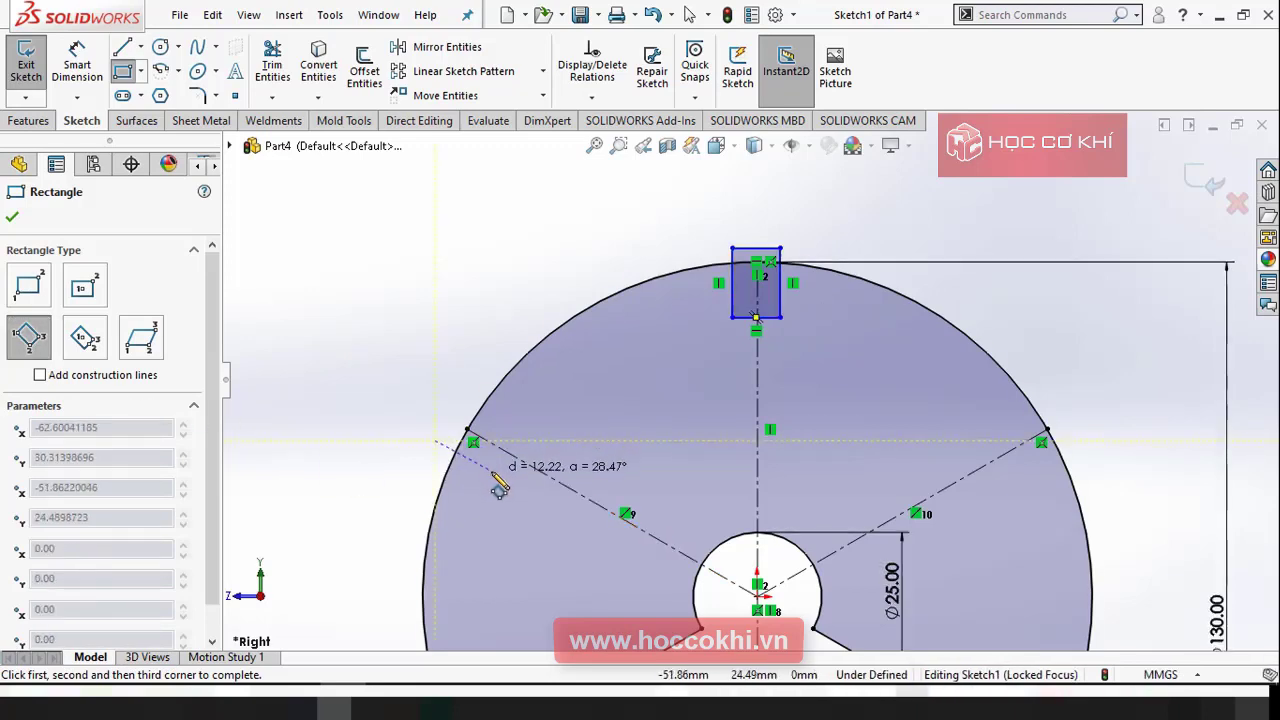
click(503, 452)
click(514, 432)
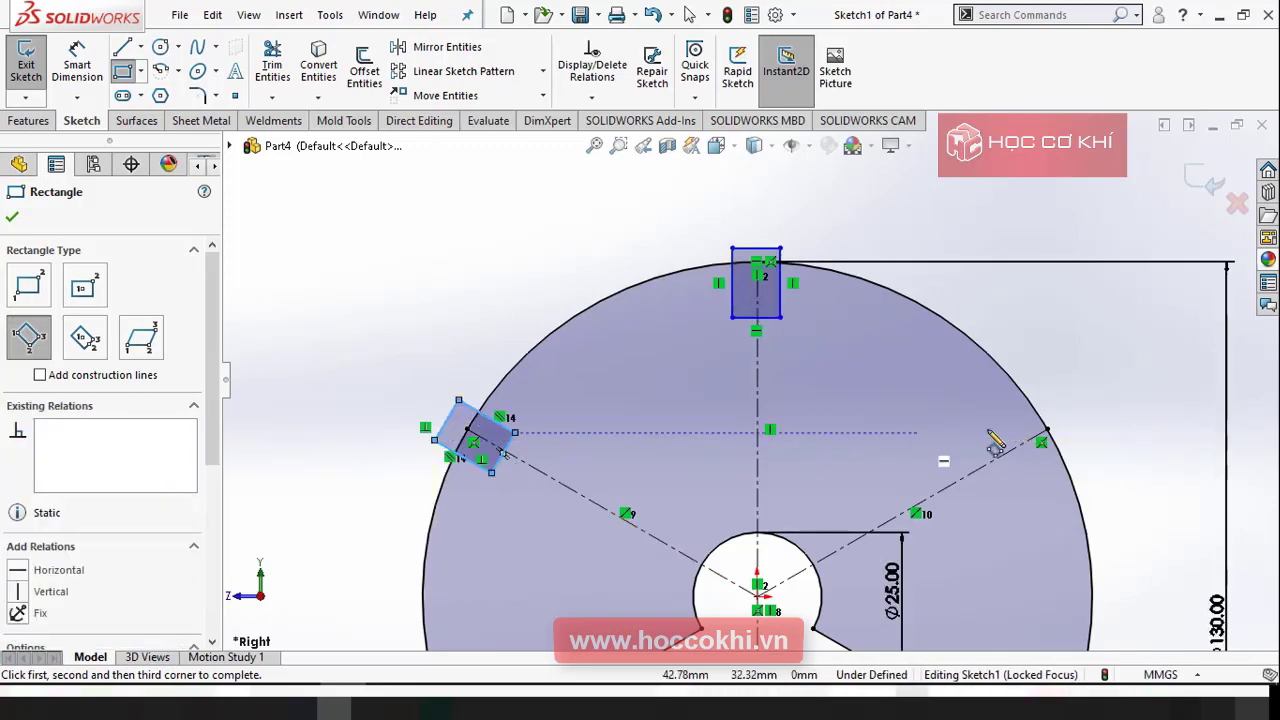
click(1046, 430)
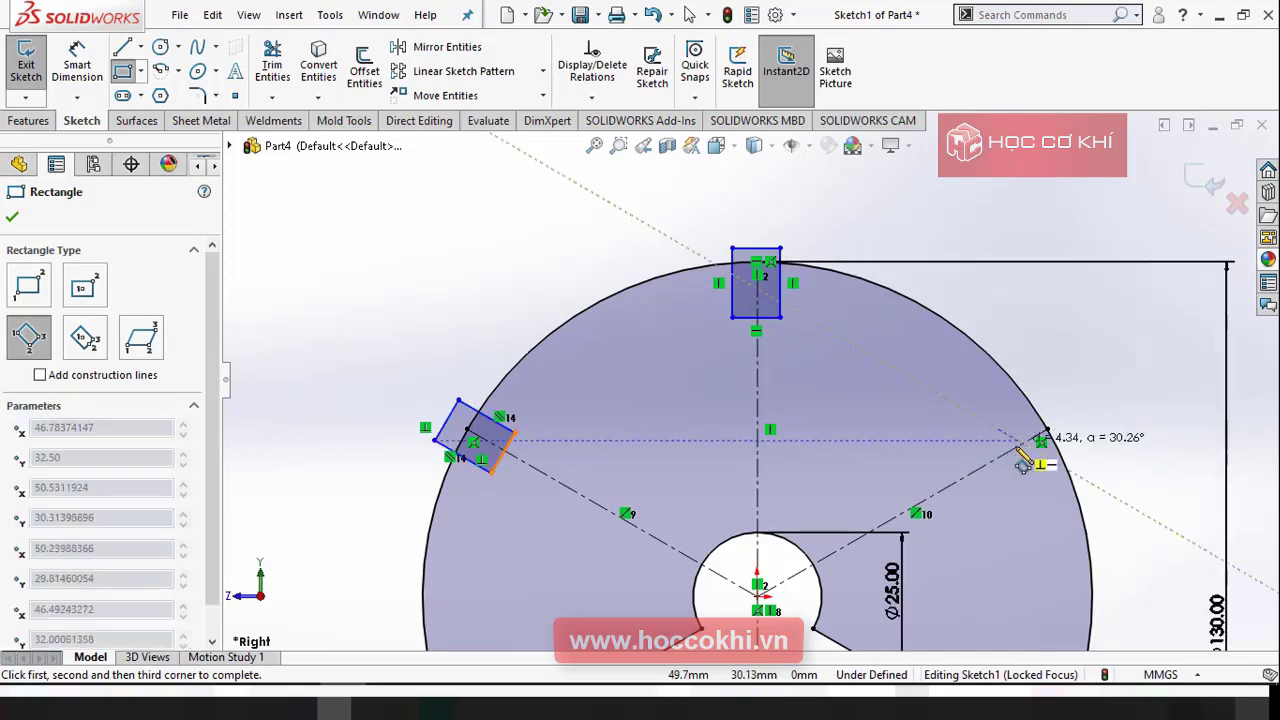
click(1102, 449)
key(Escape)
scroll(685, 367, down, 2)
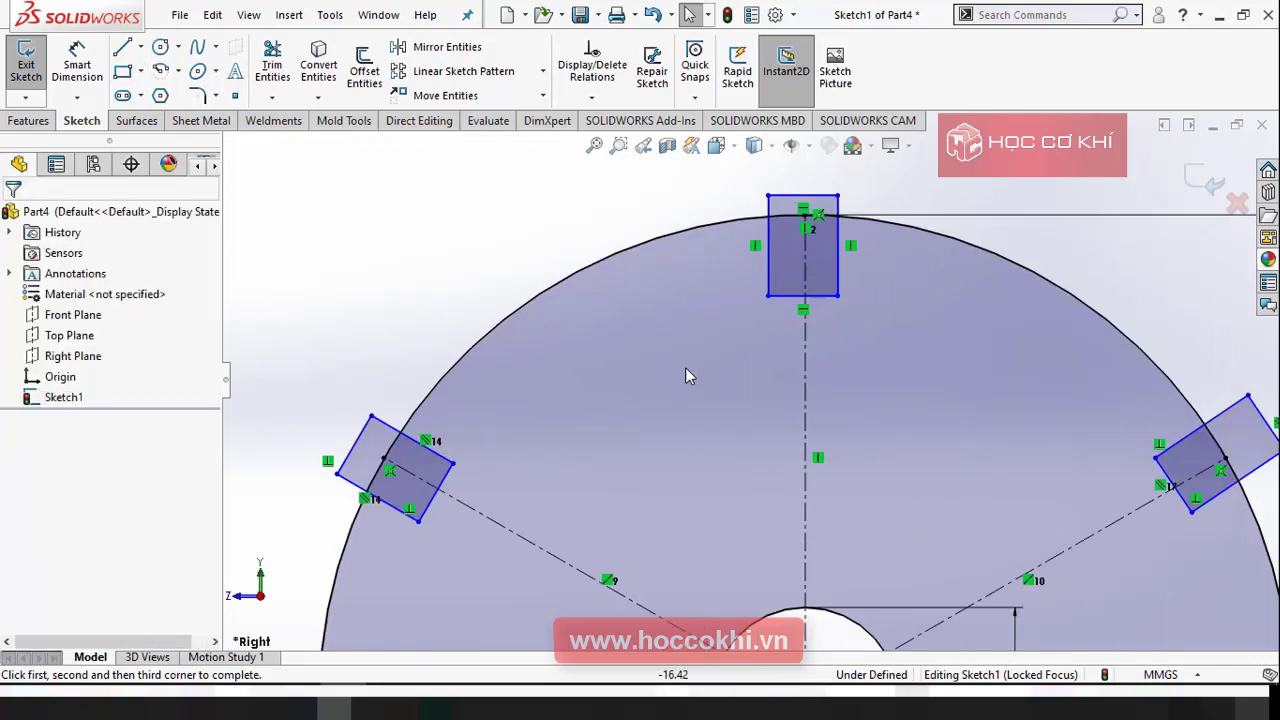
scroll(796, 250, up, 2)
scroll(700, 390, up, 1)
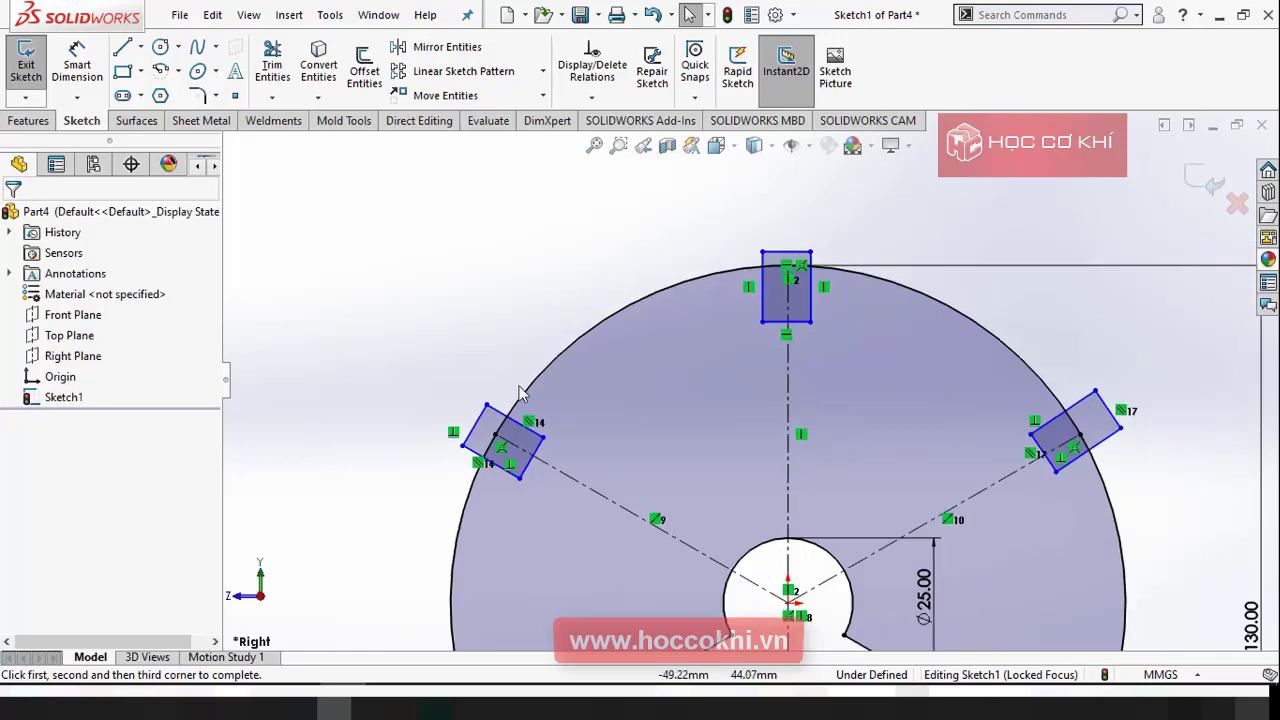
scroll(485, 440, down, 1)
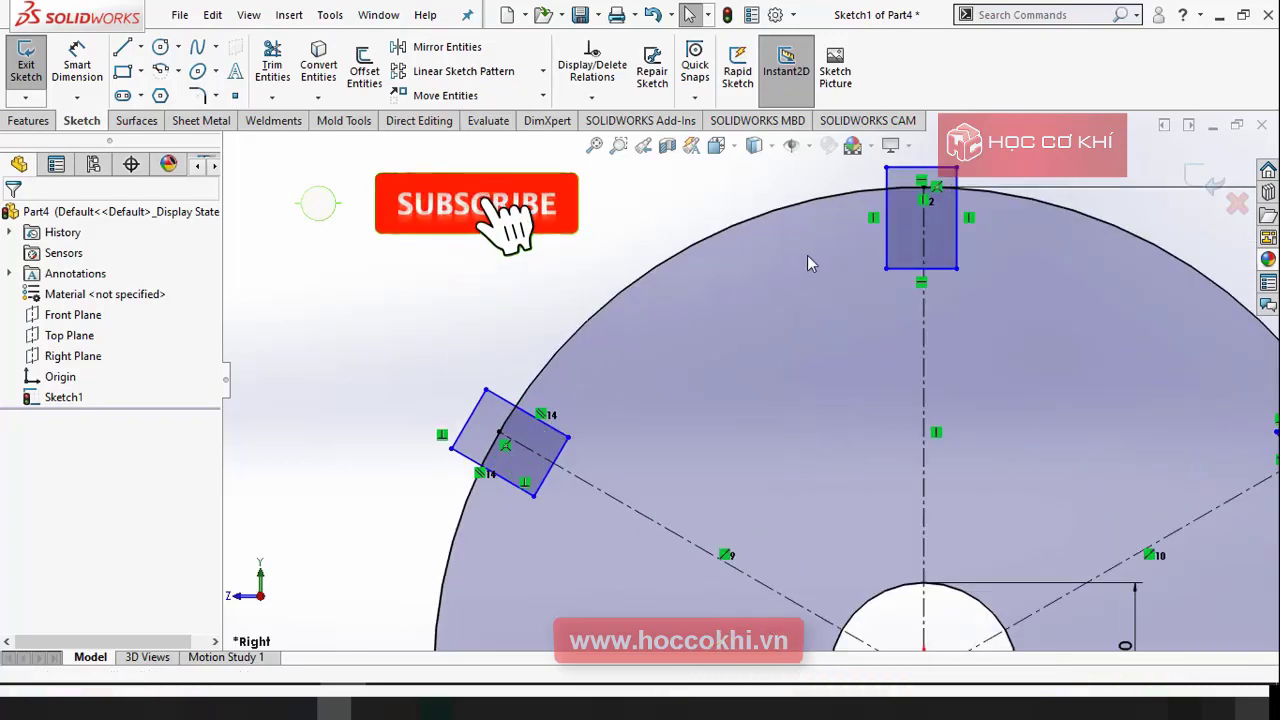
click(886, 240)
Step: Trim the top rectangle's upper edge and the rim arc inside it
scroll(900, 270, up, 1)
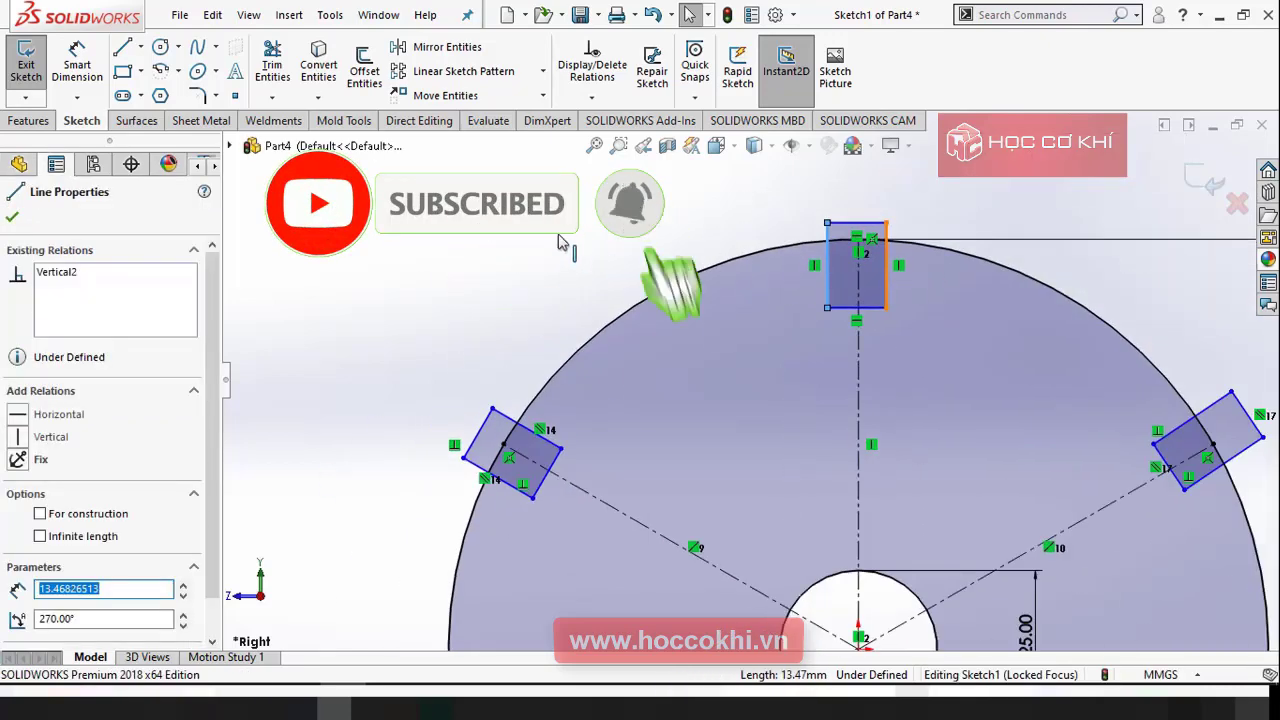
scroll(826, 240, down, 2)
scroll(826, 240, down, 1)
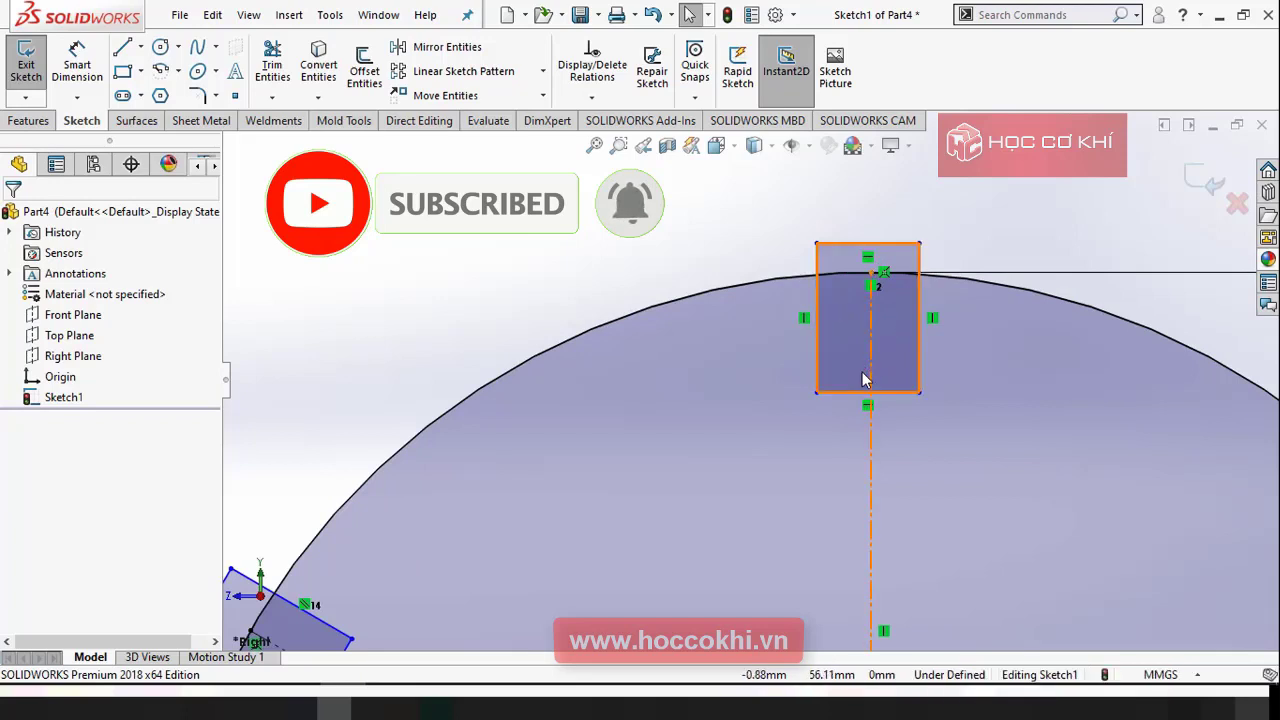
key(t)
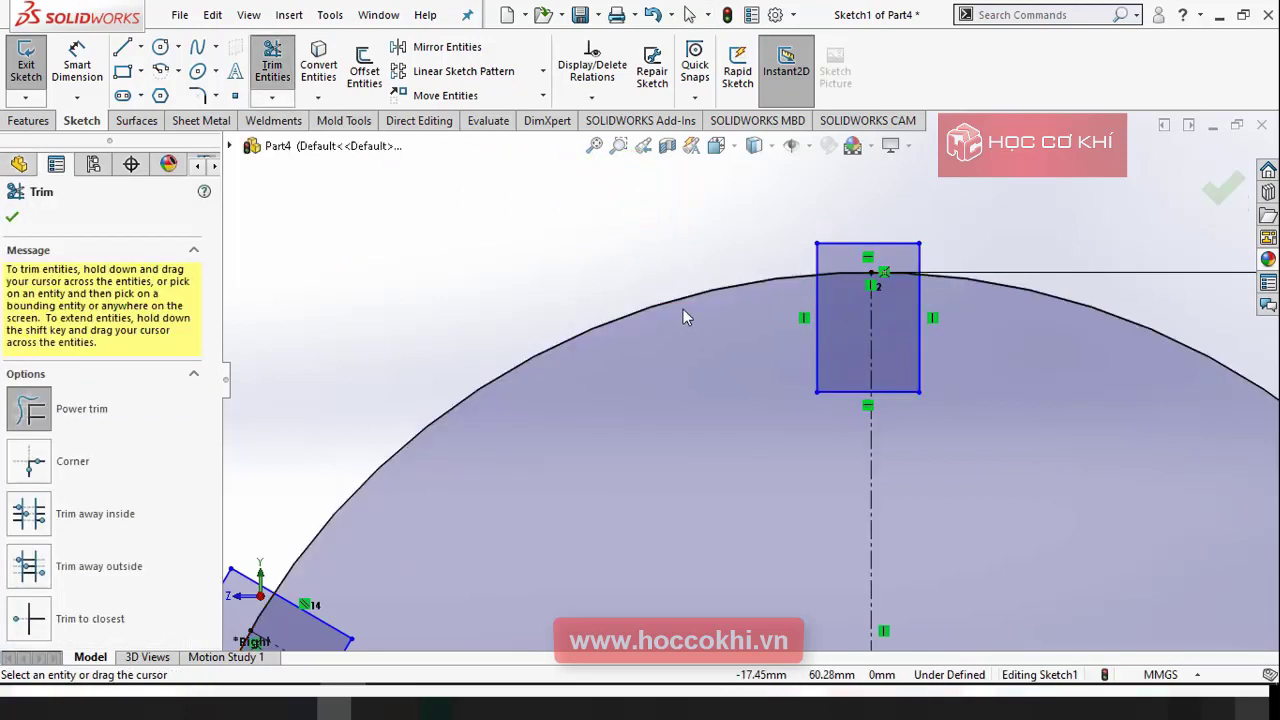
mouse_move(852, 210)
mouse_down()
mouse_move(852, 282)
mouse_move(892, 334)
mouse_move(946, 292)
mouse_up()
scroll(878, 267, down, 3)
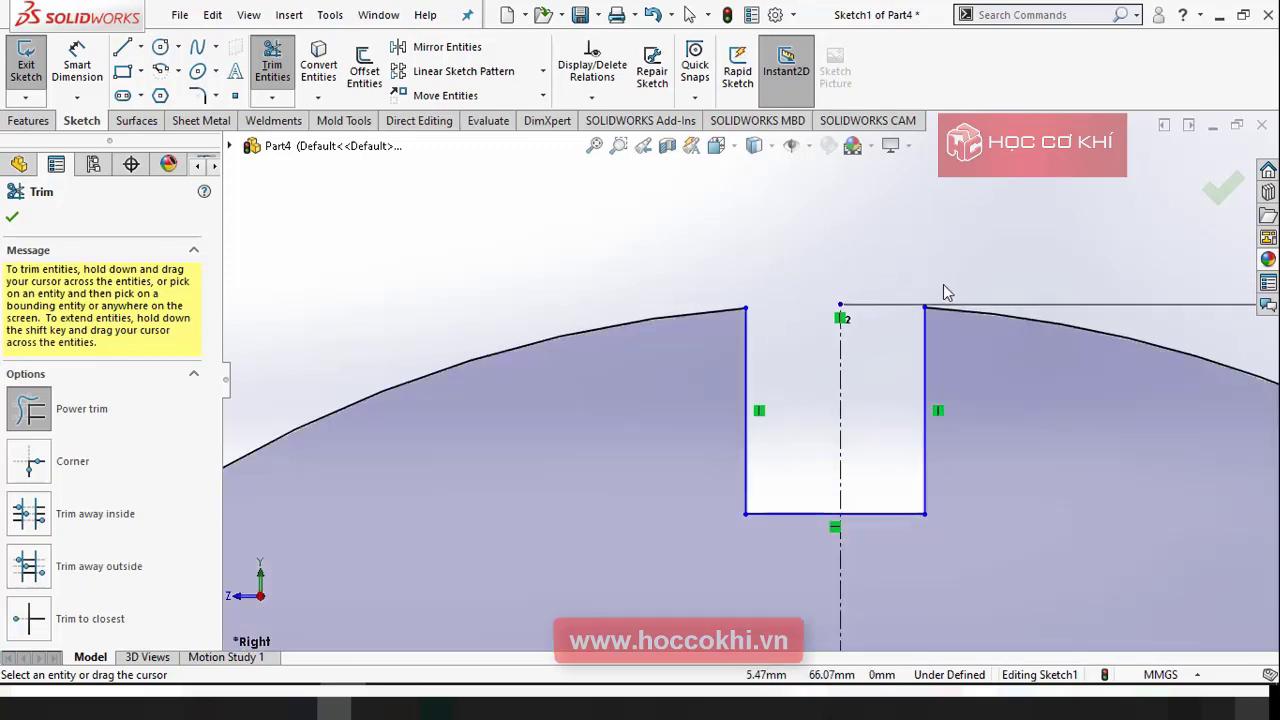
key(Escape)
scroll(873, 370, up, 3)
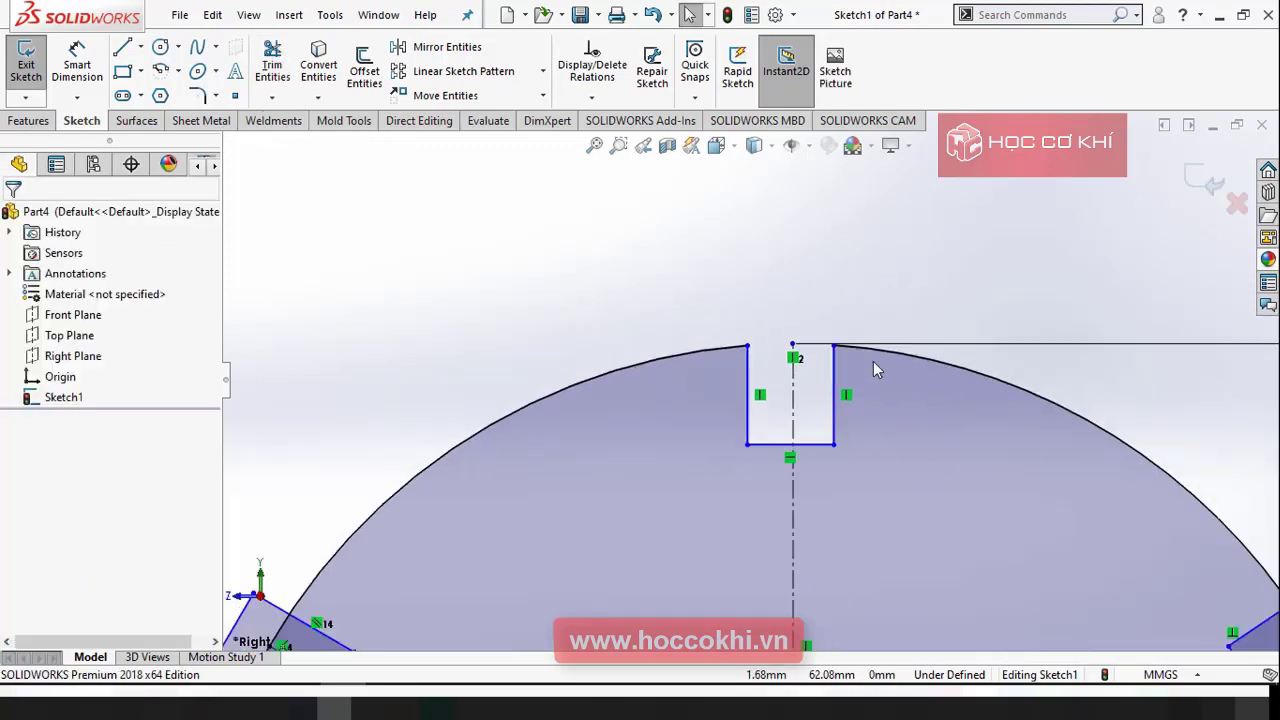
Step: Add a Midpoint relation centring the slot's bottom edge on the vertical centreline
click(793, 346)
ctrl+click(709, 352)
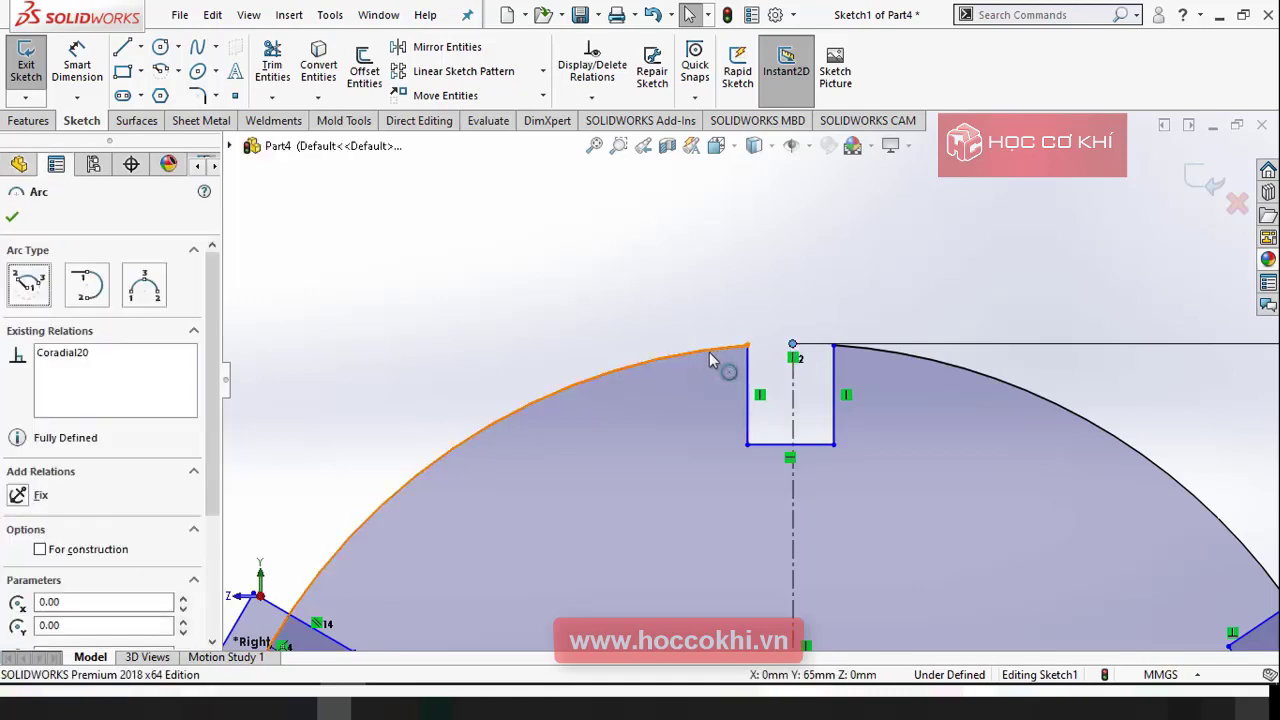
click(647, 285)
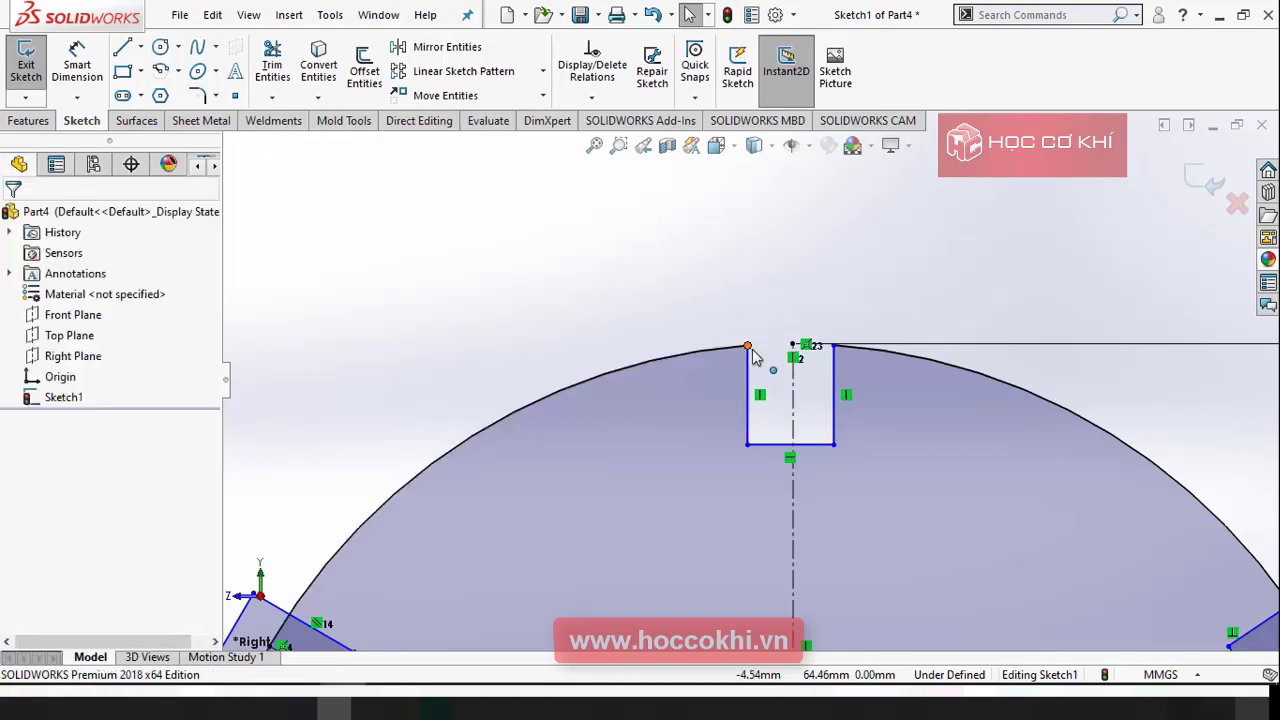
scroll(746, 348, down, 2)
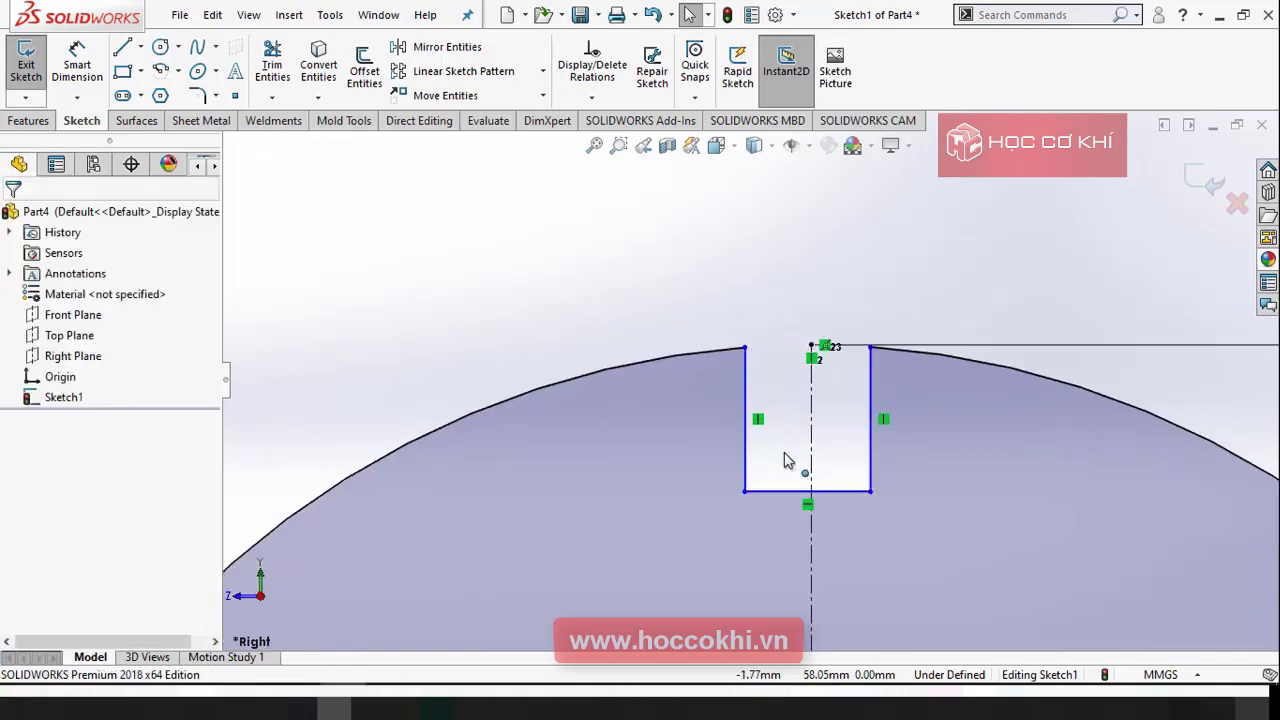
click(808, 496)
click(811, 521)
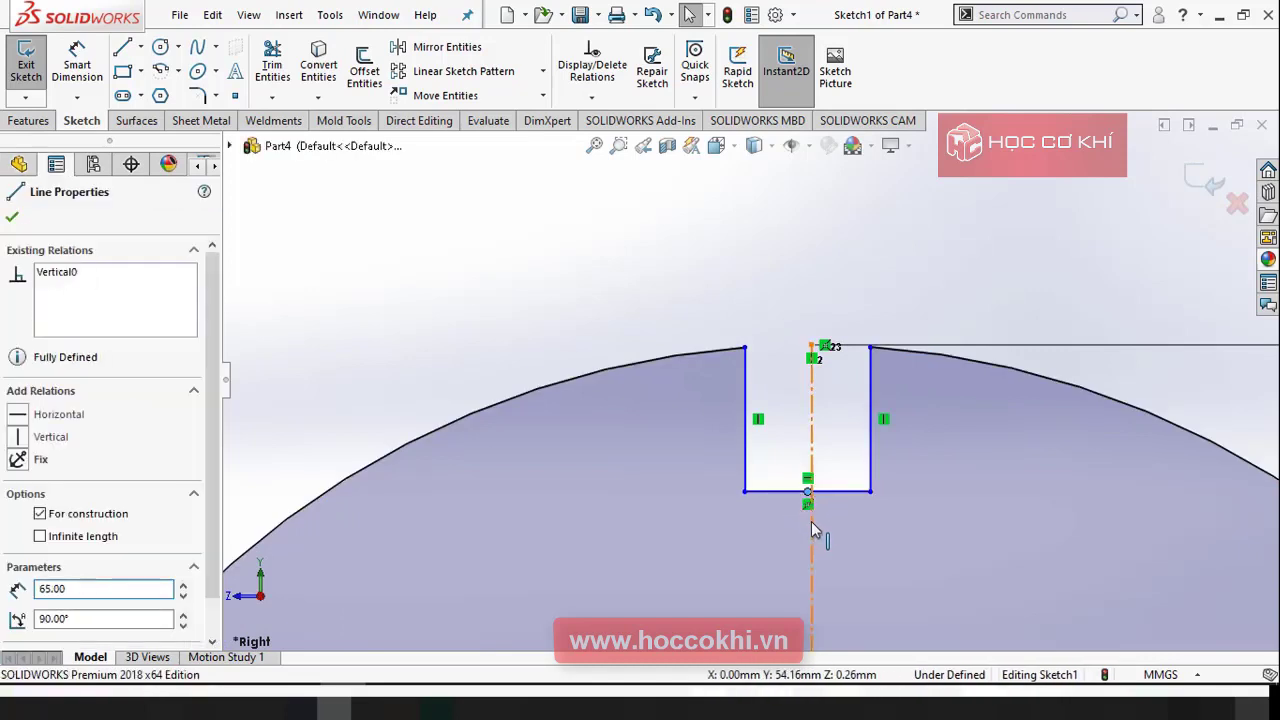
ctrl+click(808, 491)
click(866, 438)
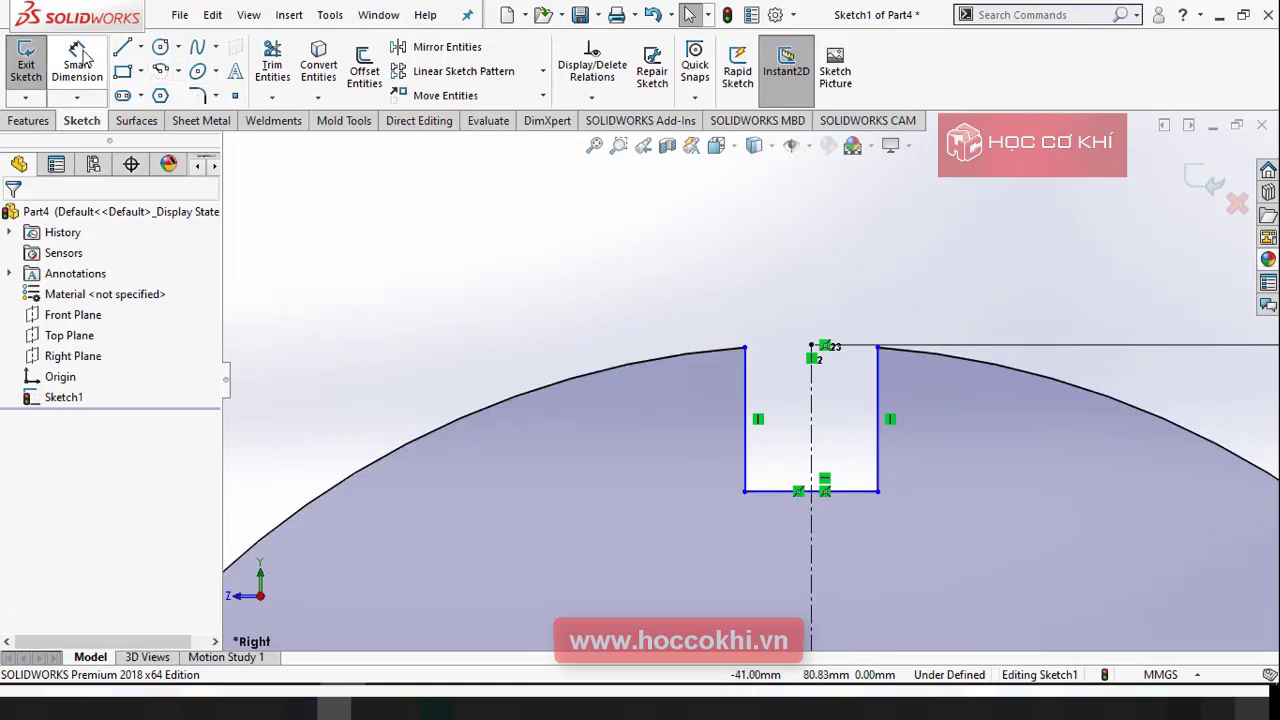
Step: Dimension the top slot's bottom line to a 10 mm width
click(80, 58)
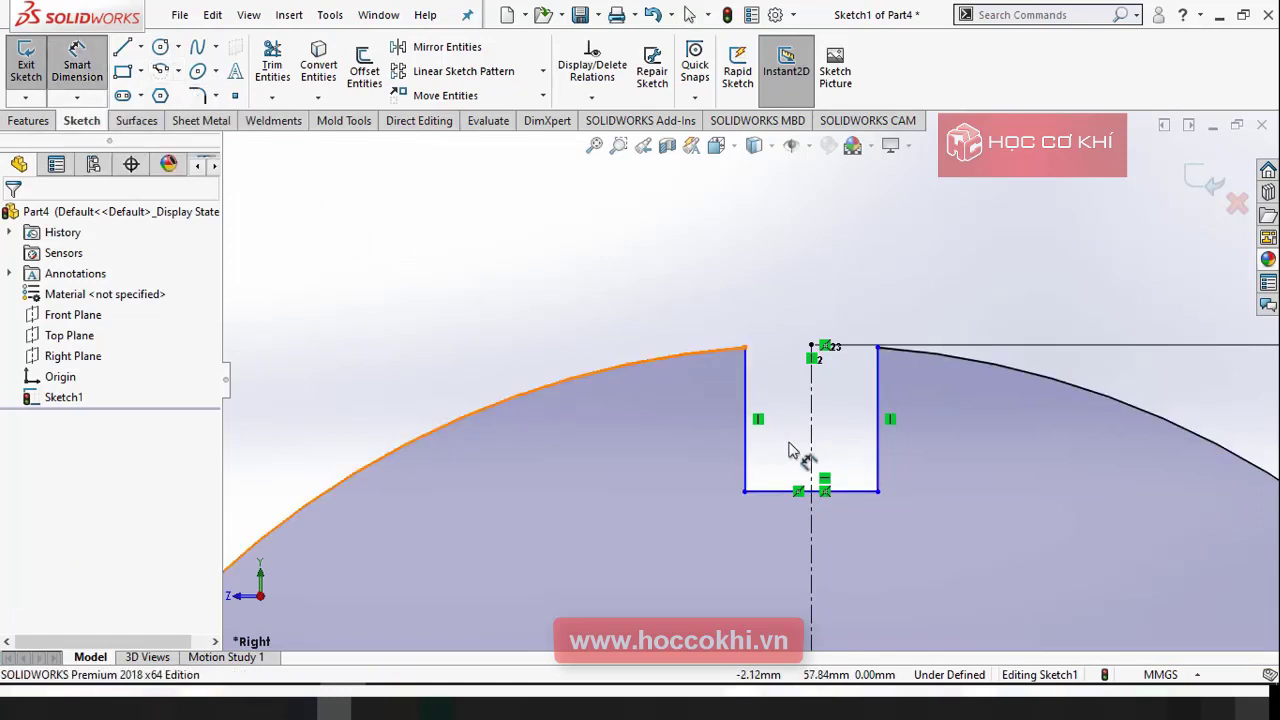
click(851, 492)
click(811, 568)
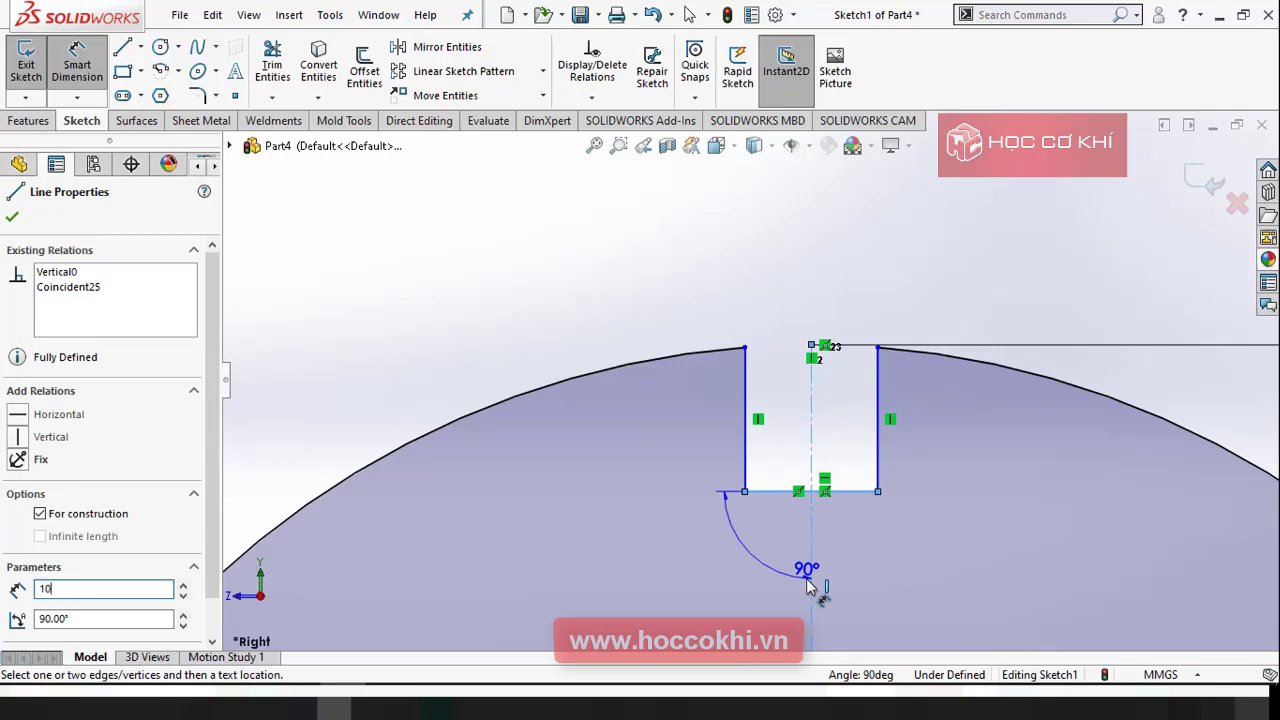
click(810, 587)
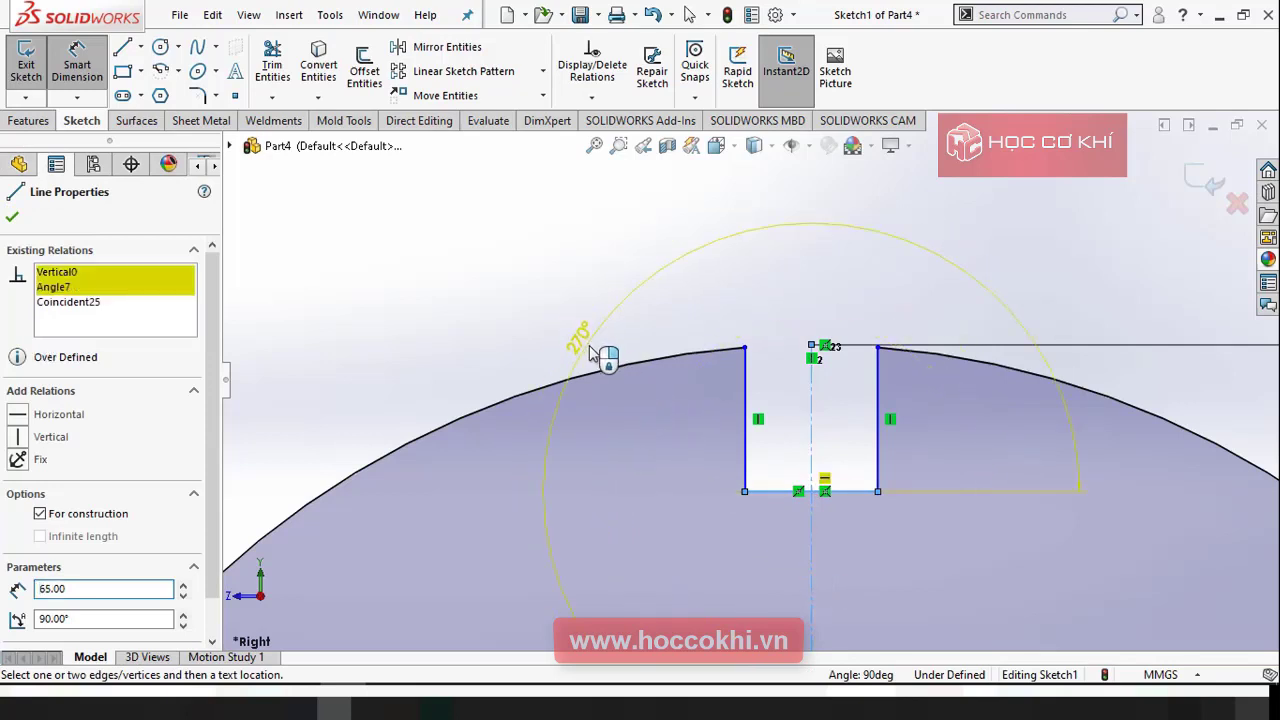
key(Escape)
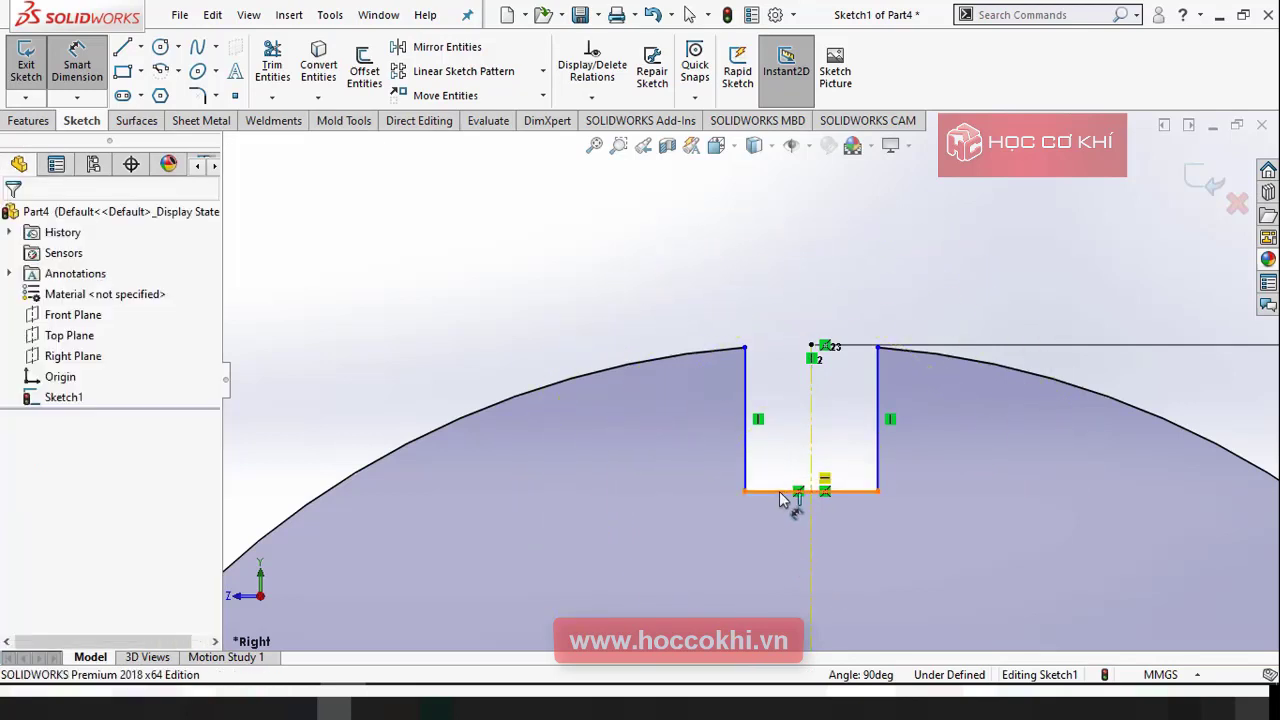
click(780, 492)
click(803, 565)
text(1)
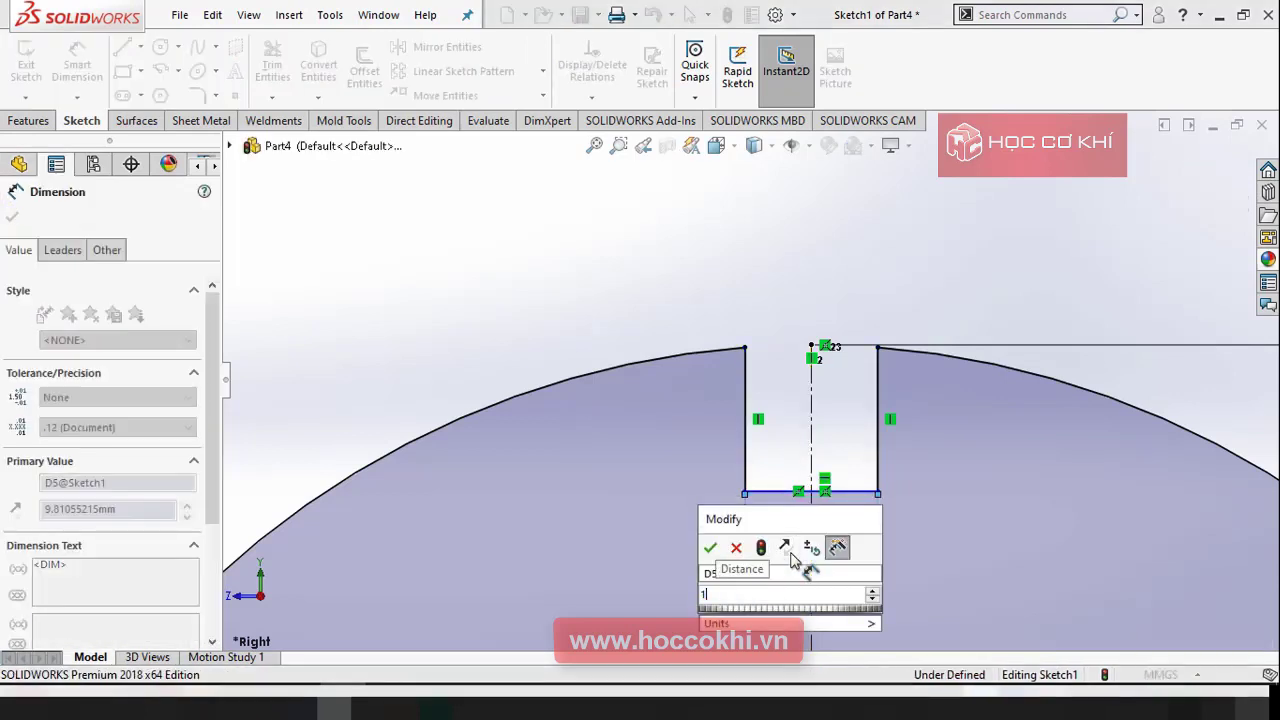
text(0)
key(Return)
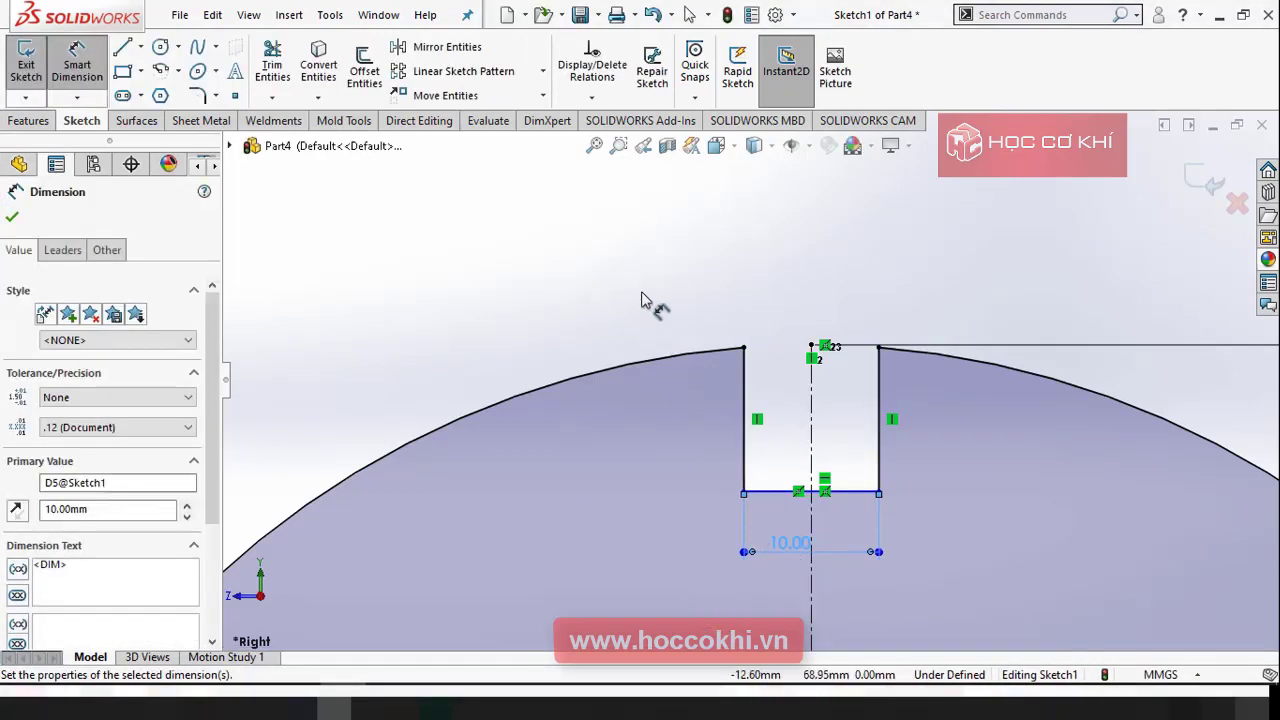
key(Escape)
key(Escape)
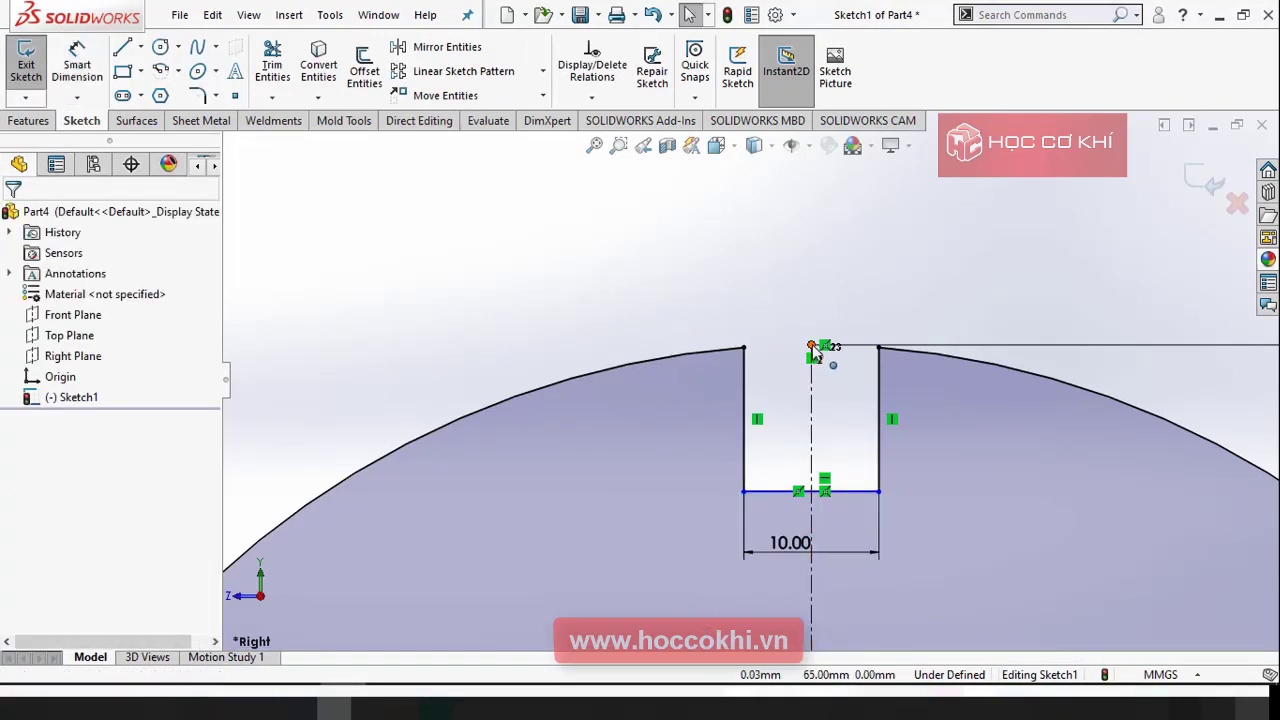
click(812, 347)
click(830, 491)
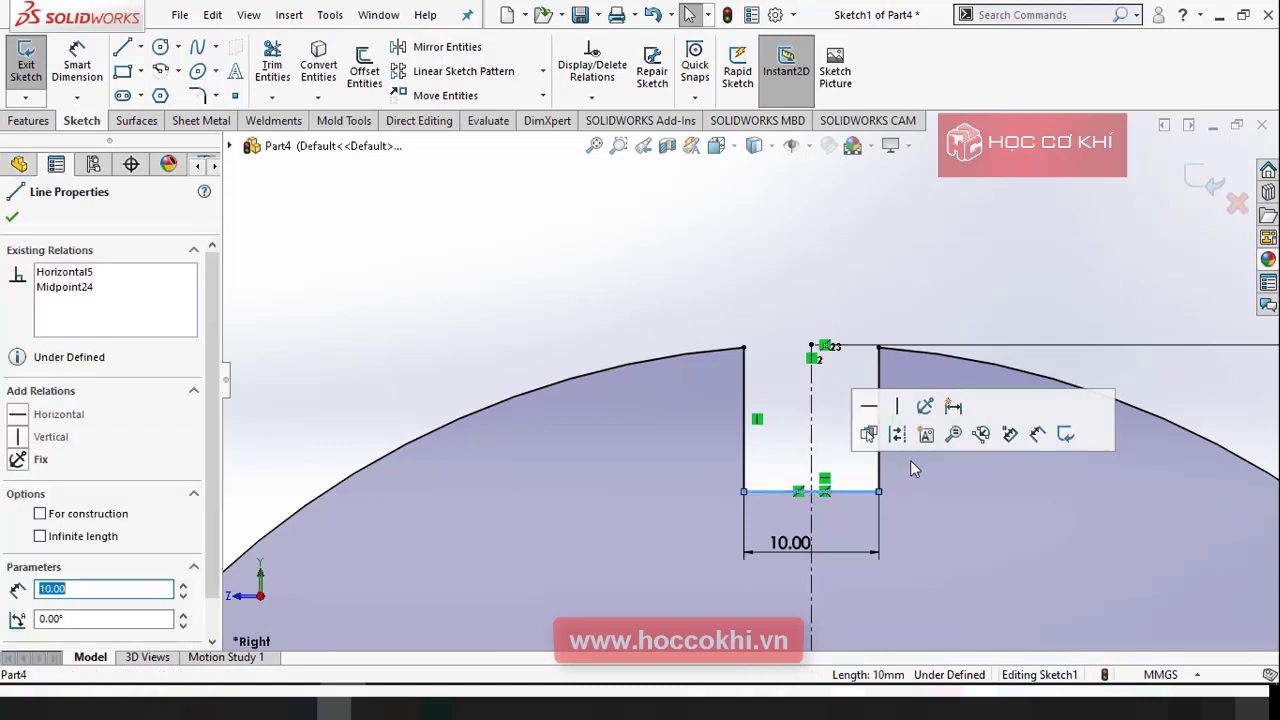
Step: Dimension the slot depth to 15 mm from its bottom line to the centreline's top point
click(77, 62)
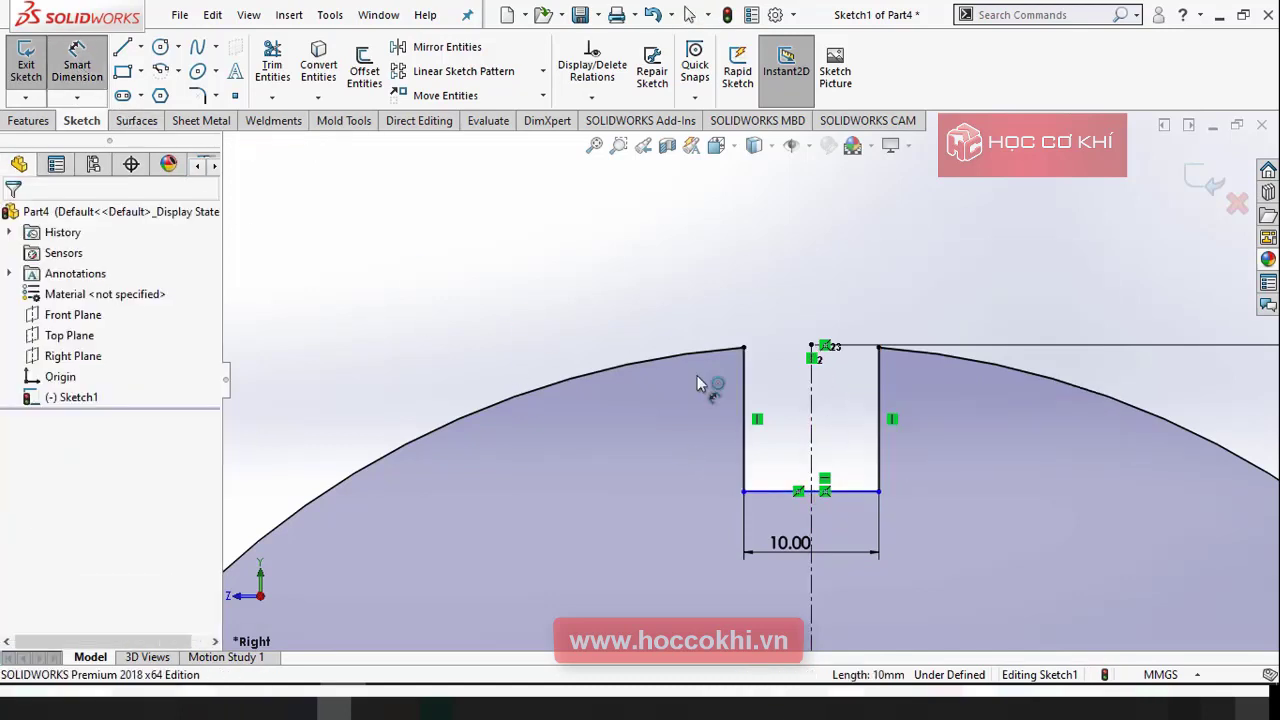
click(854, 493)
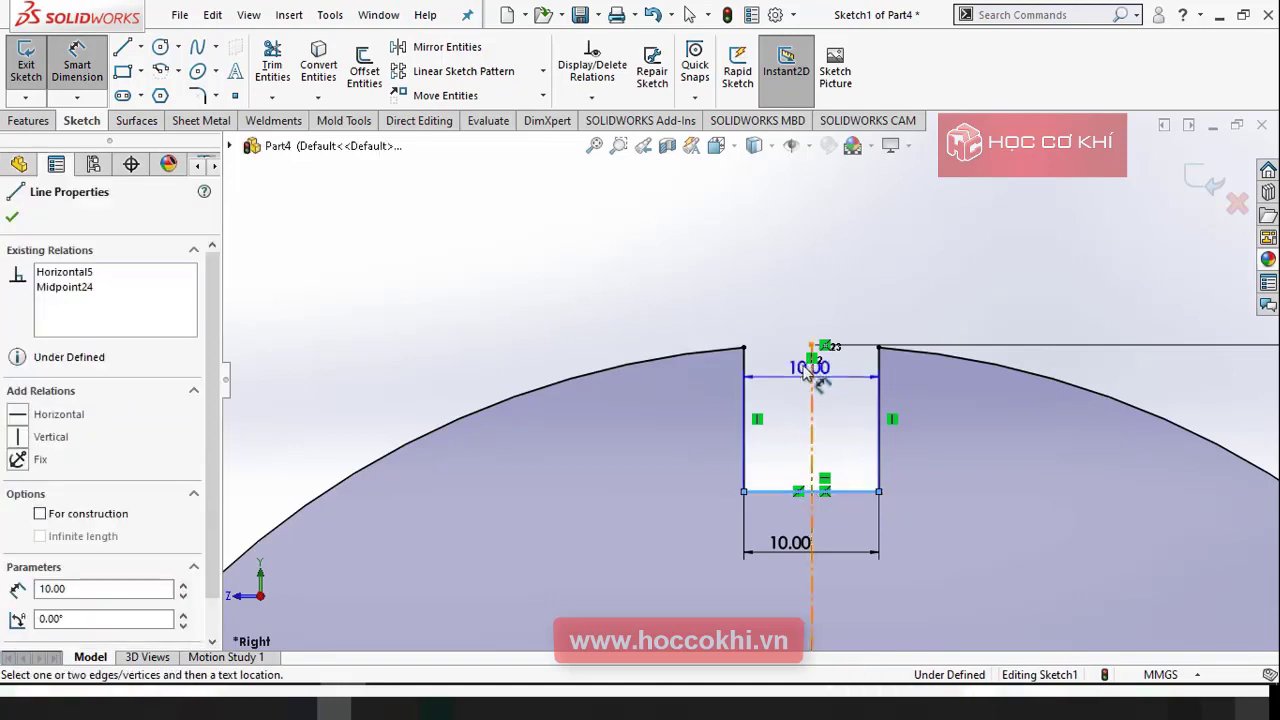
click(812, 348)
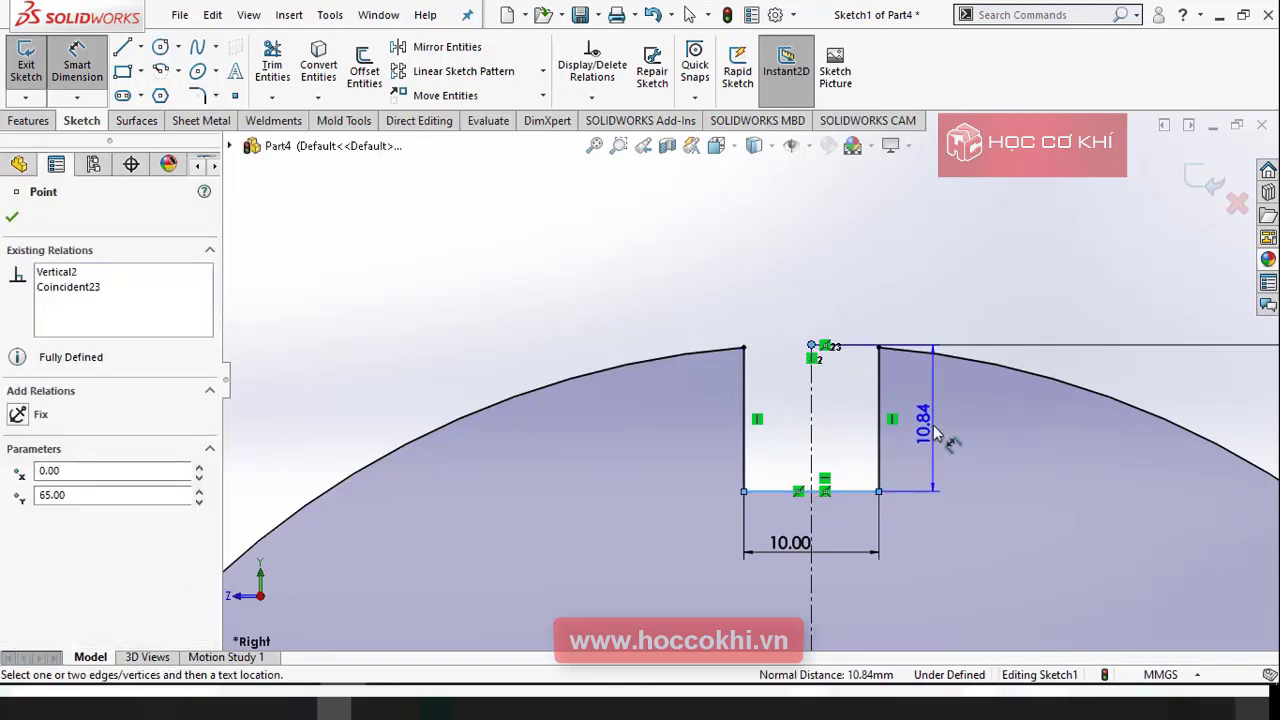
click(940, 437)
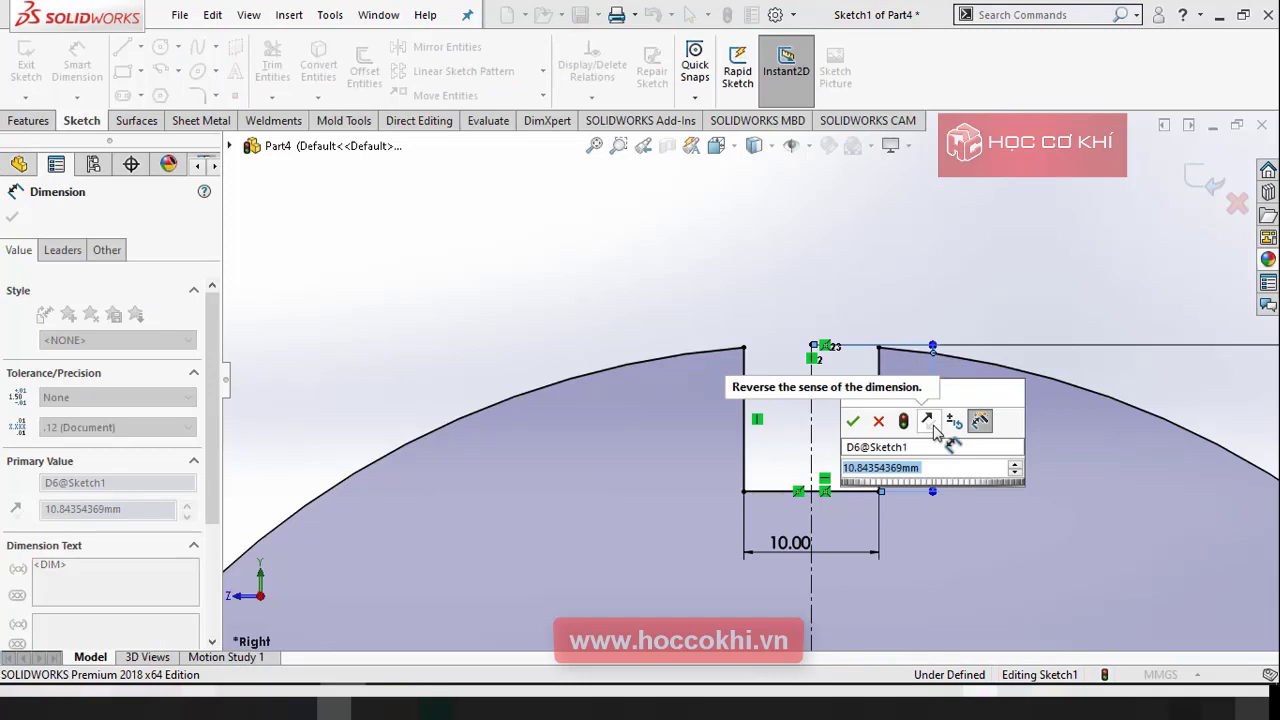
text(15)
key(Return)
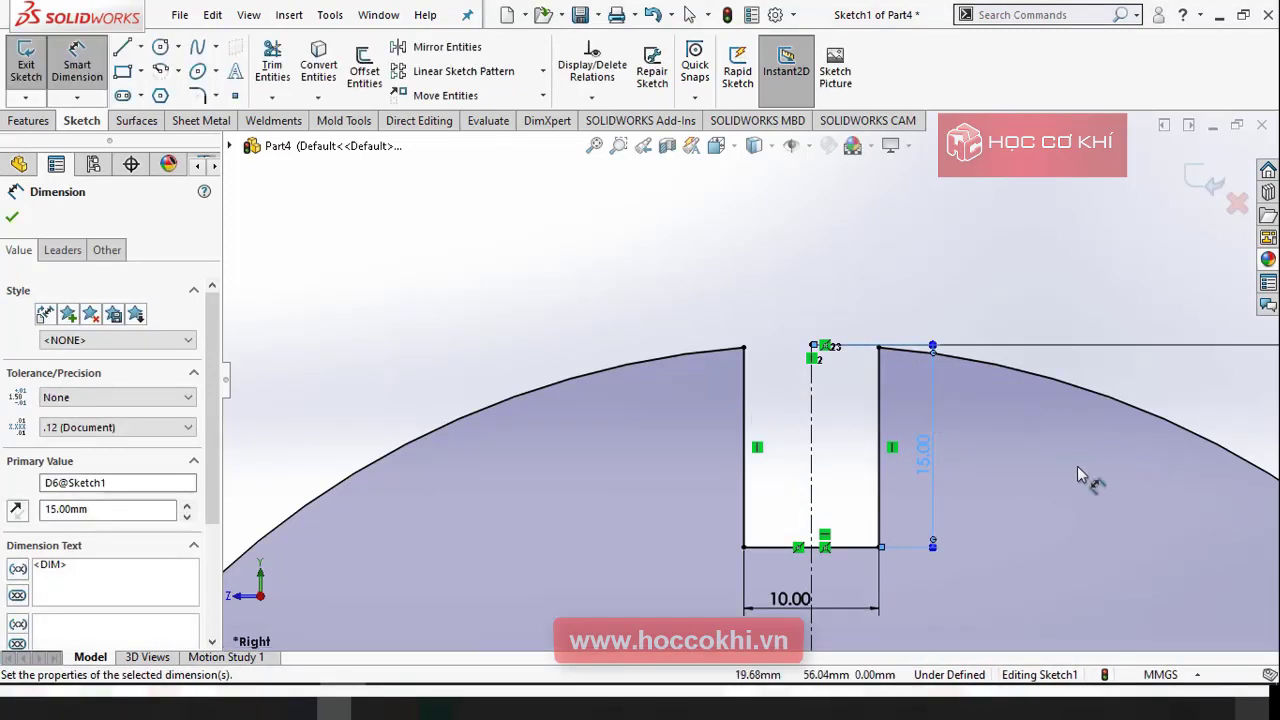
key(Escape)
scroll(1067, 466, up, 3)
scroll(1065, 466, up, 2)
Step: Constrain the left tilted rectangle perpendicular to and centred on its radial centreline
scroll(1046, 500, up, 3)
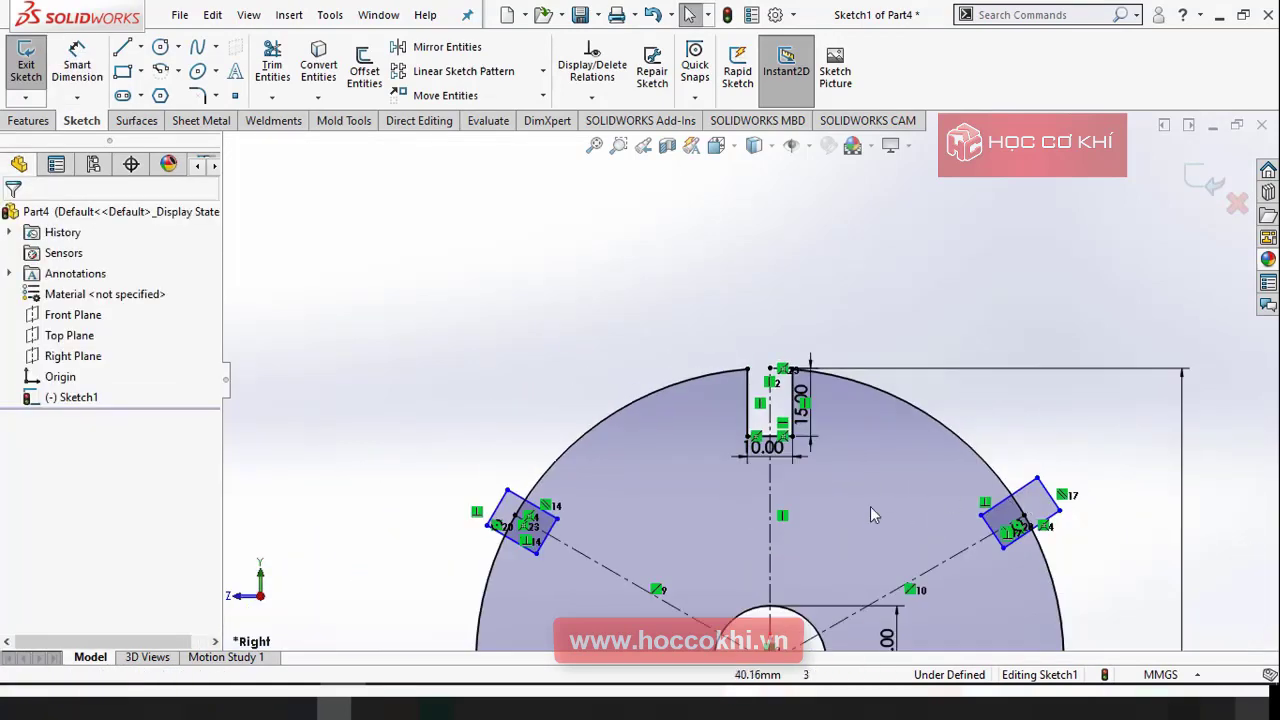
scroll(560, 530, down, 5)
scroll(572, 520, down, 2)
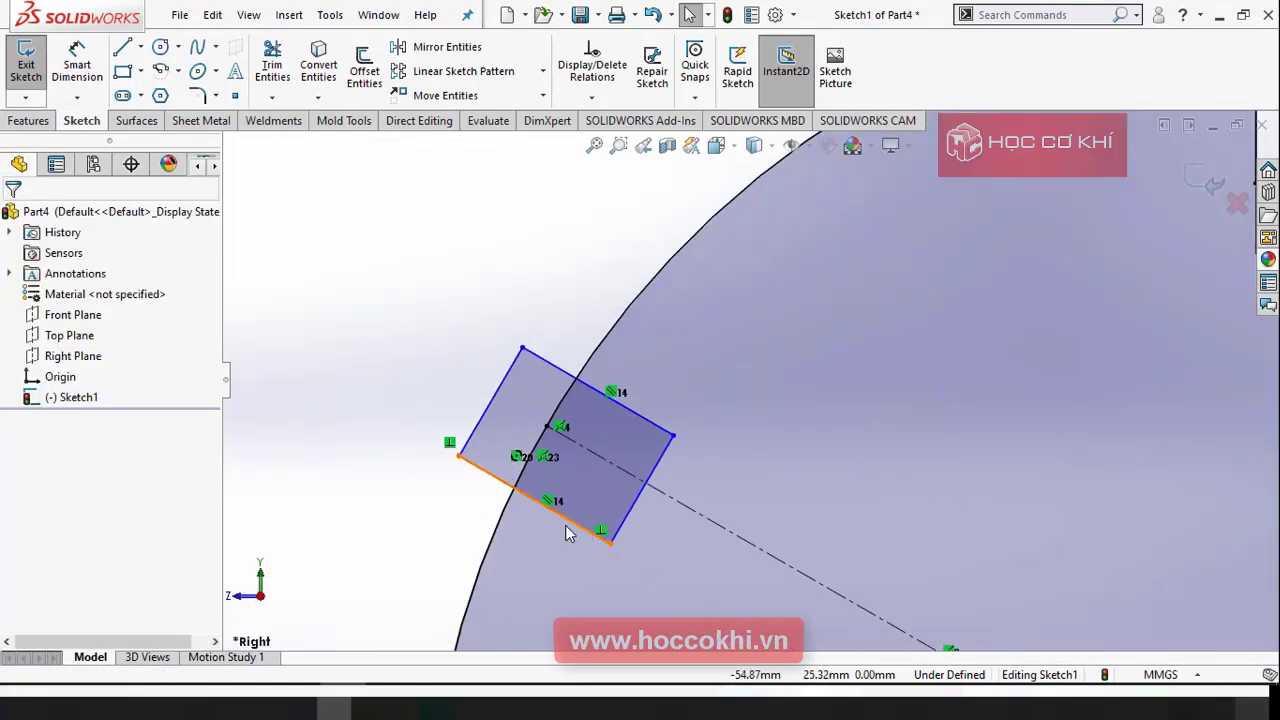
click(568, 531)
ctrl+click(712, 532)
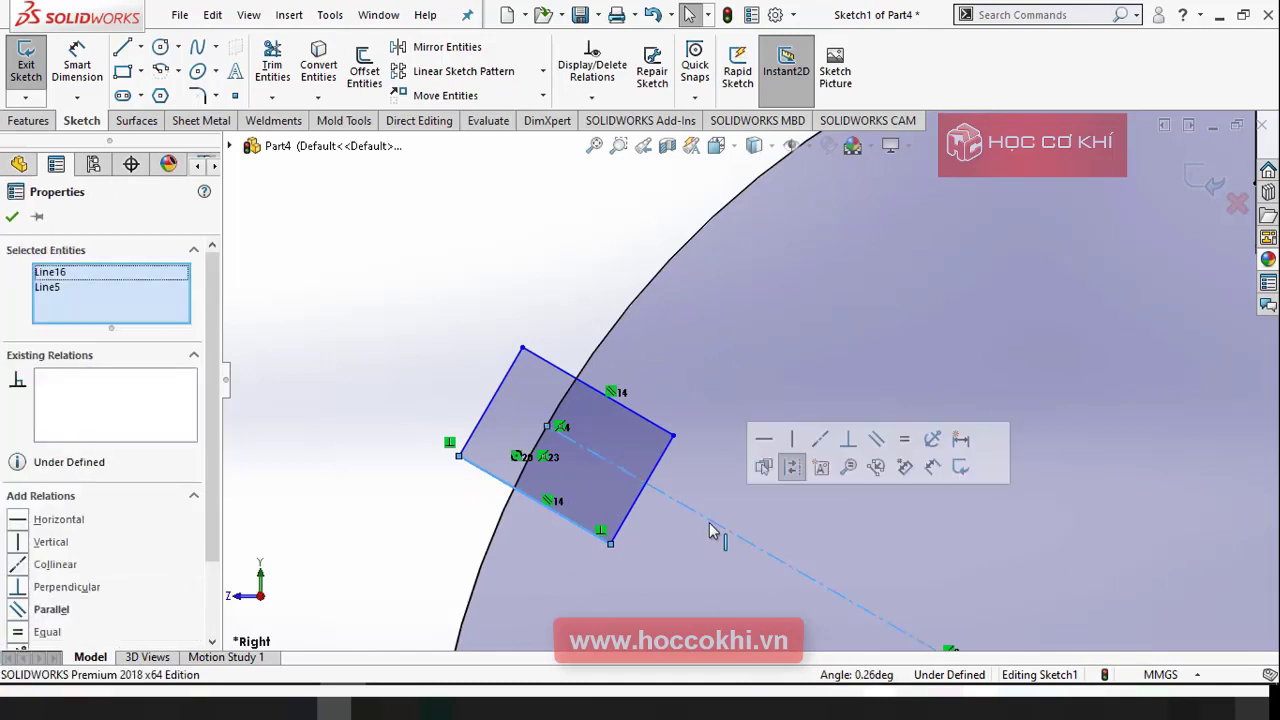
click(848, 439)
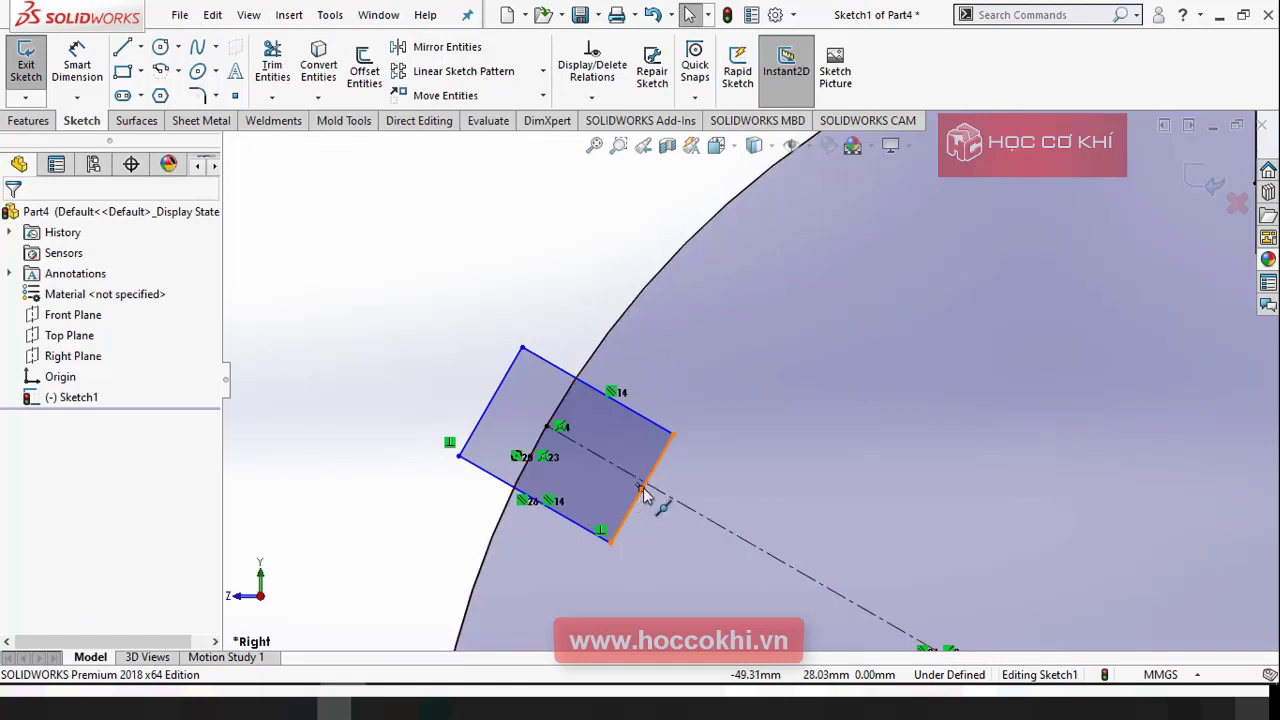
click(678, 511)
ctrl+click(641, 488)
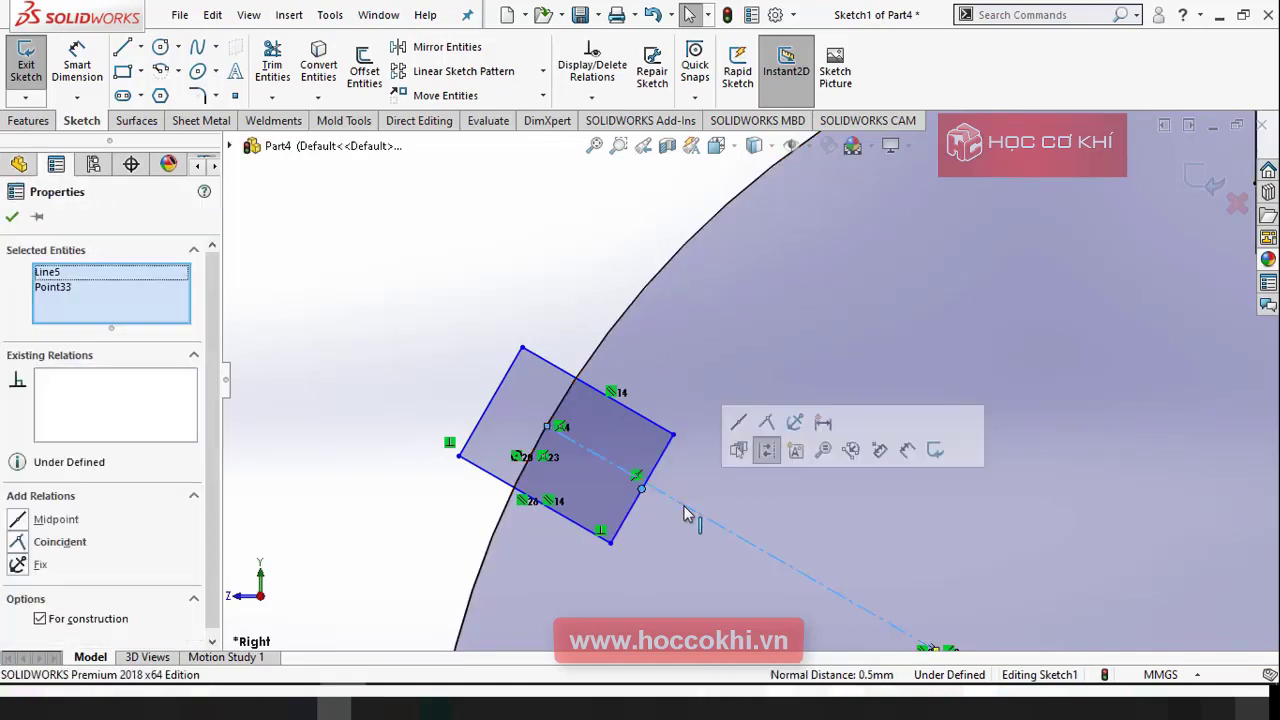
click(766, 425)
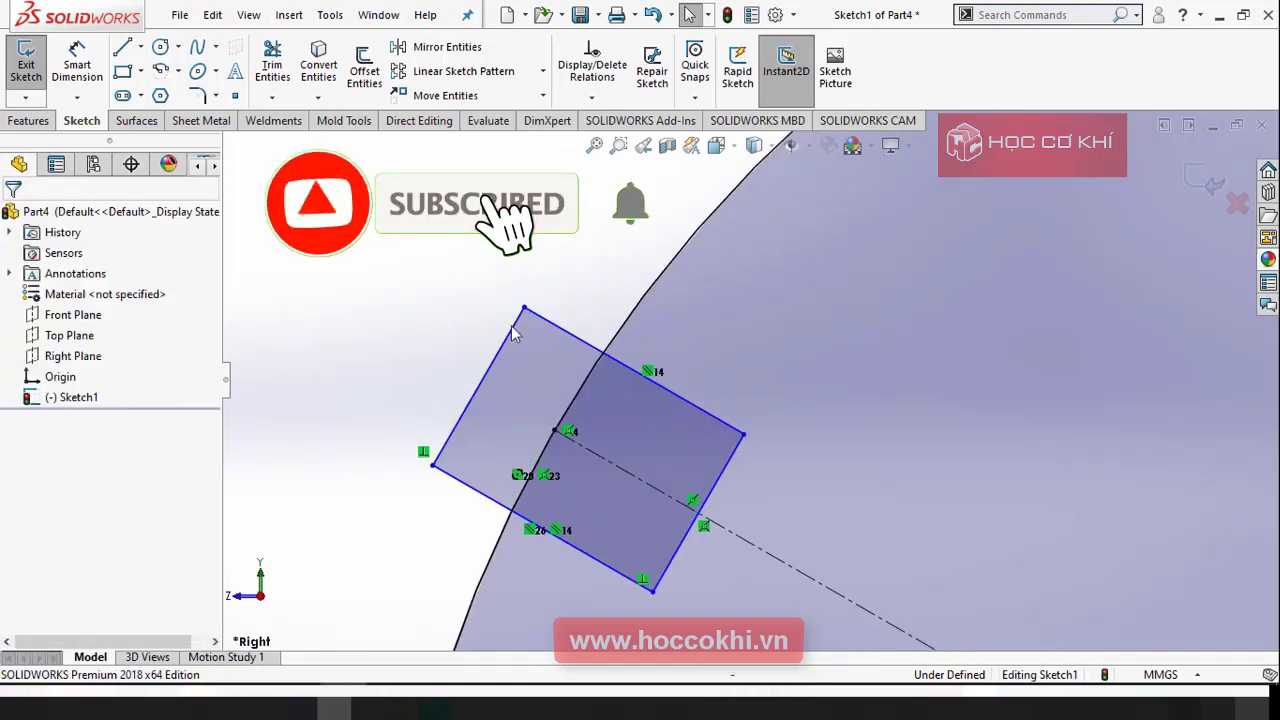
Step: Trim the rectangle's inner edge and leftover lines to open the left slot
right_drag(449, 290, 470, 372)
drag(453, 380, 556, 478)
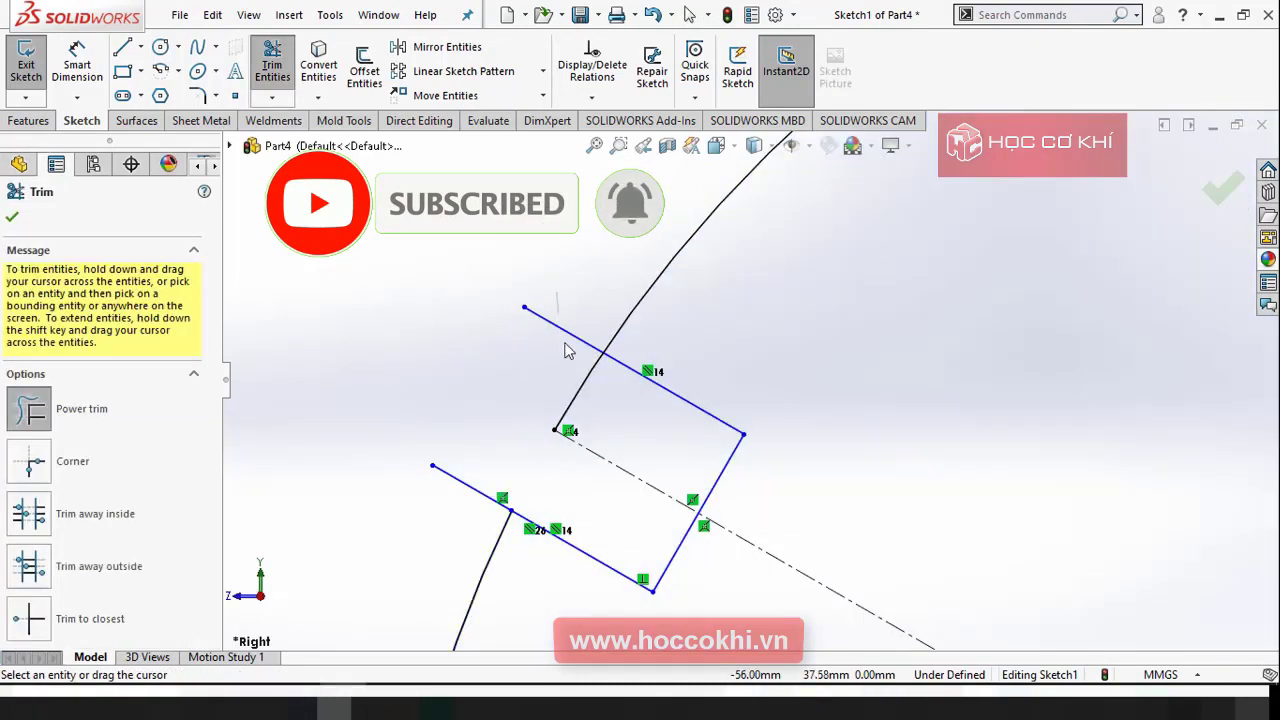
mouse_move(565, 350)
mouse_down()
mouse_move(597, 437)
mouse_move(454, 497)
mouse_move(478, 486)
mouse_up()
key(Escape)
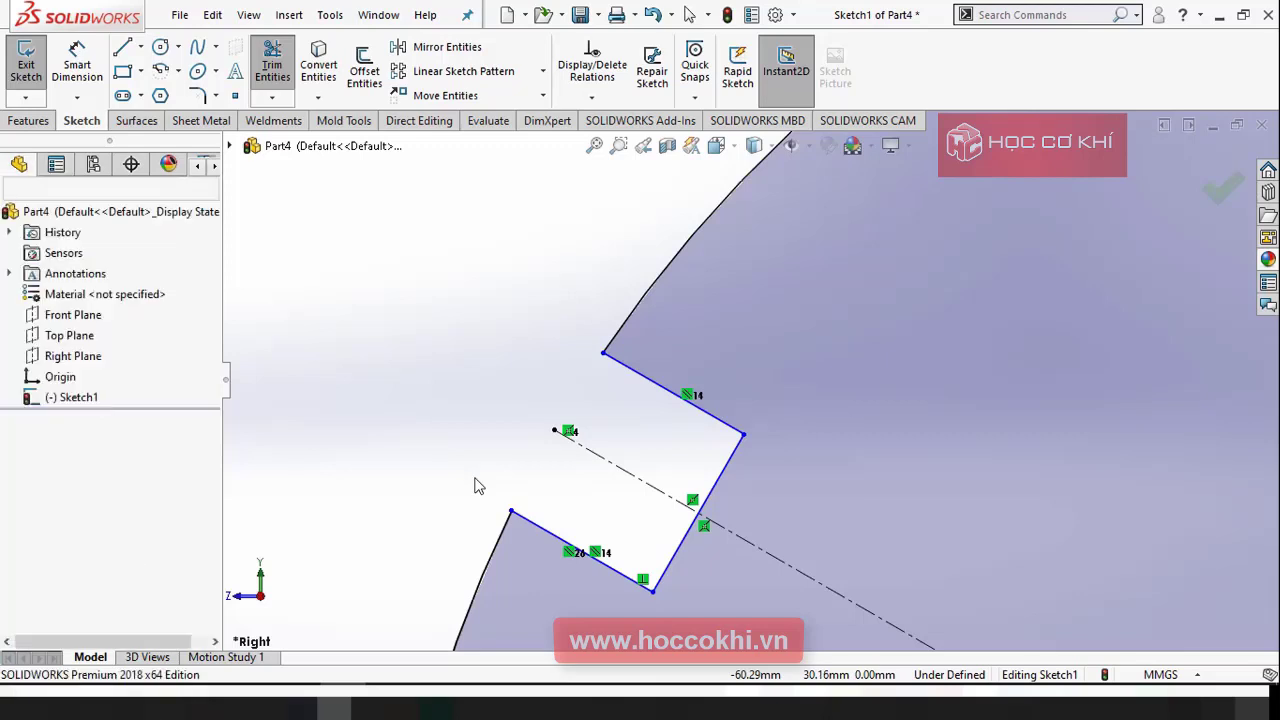
Step: Dimension the left slot's bottom edge to a 10 mm width
click(78, 44)
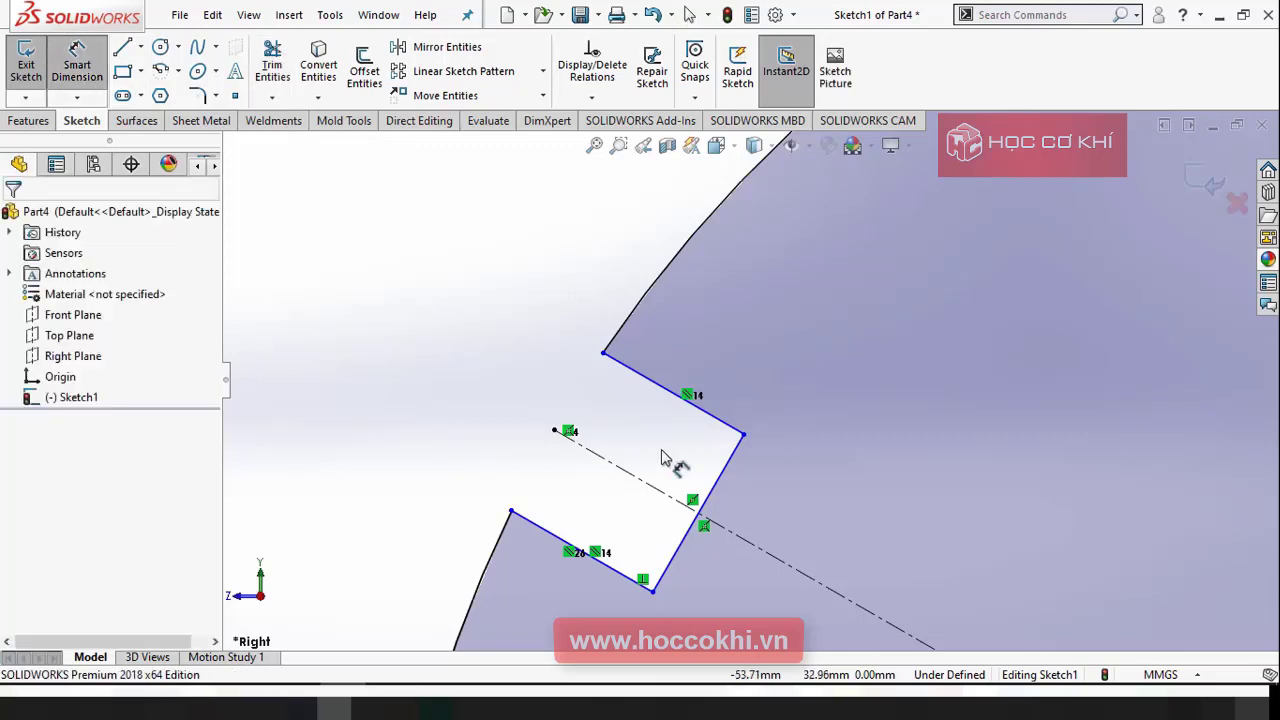
click(722, 478)
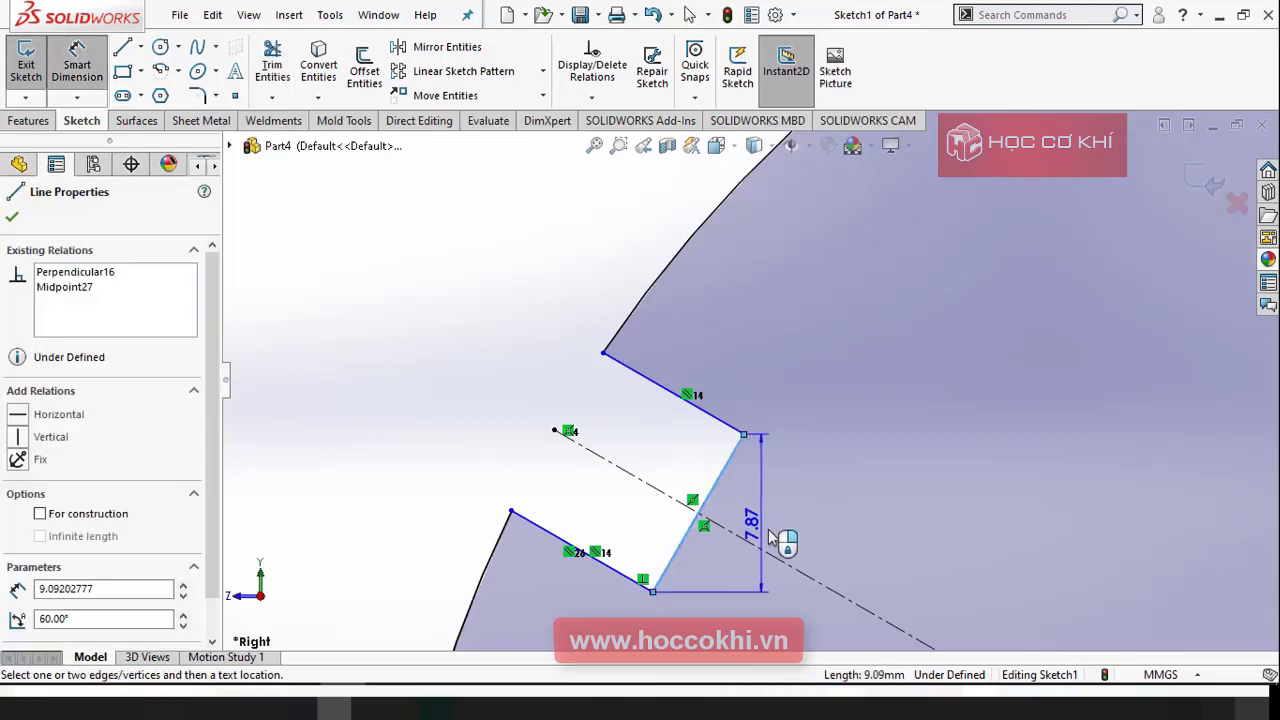
click(779, 612)
text(10)
key(Return)
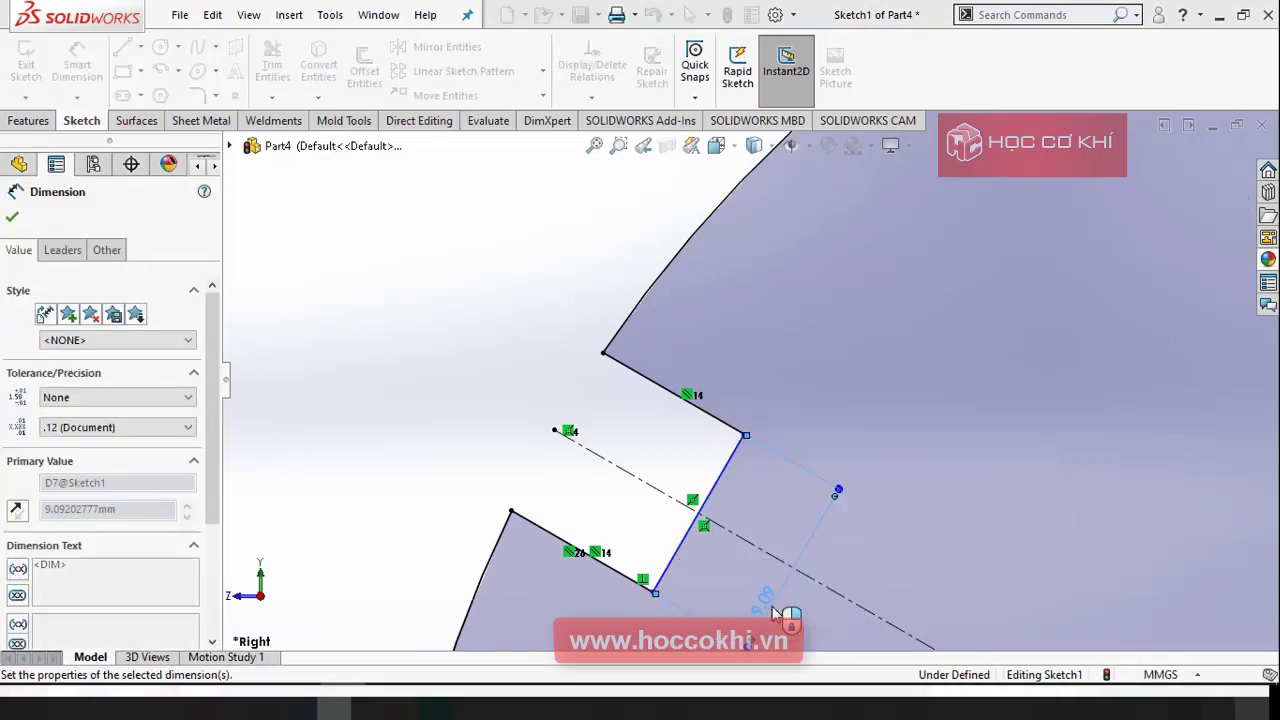
click(445, 418)
scroll(605, 425, up, 2)
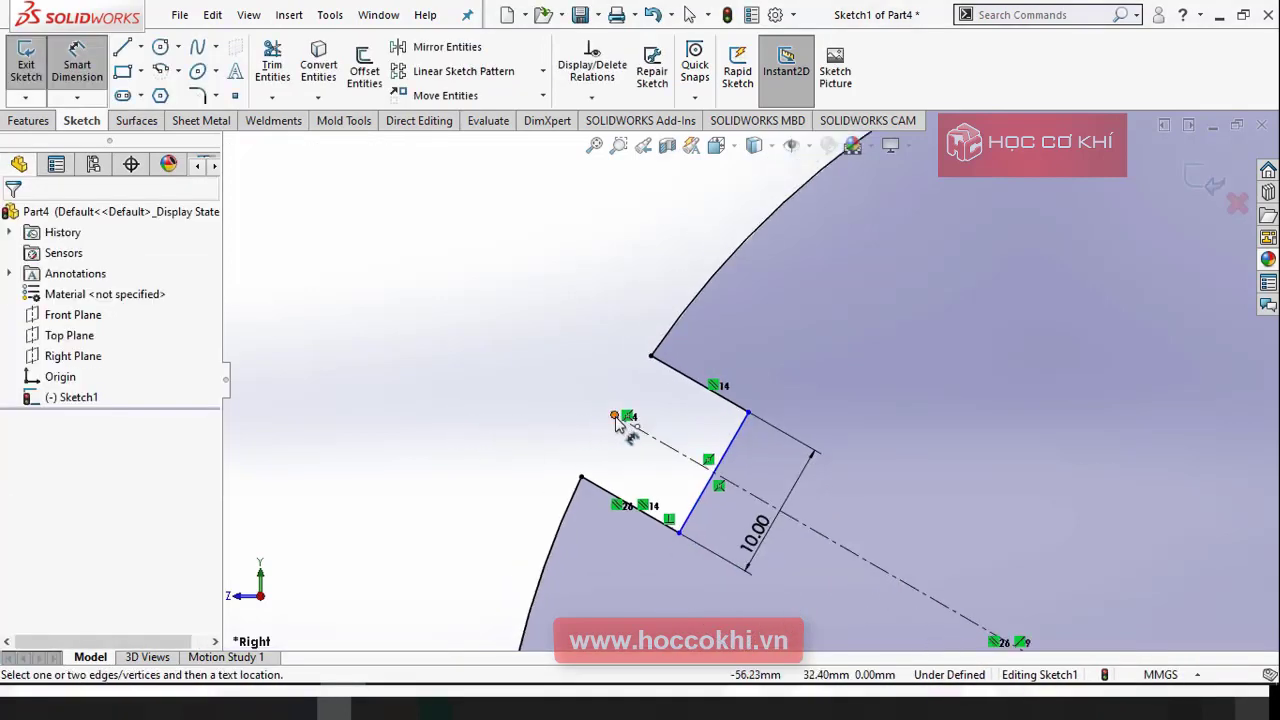
Step: Dimension the left slot's depth to 15 mm from the centreline end point
click(614, 415)
click(726, 450)
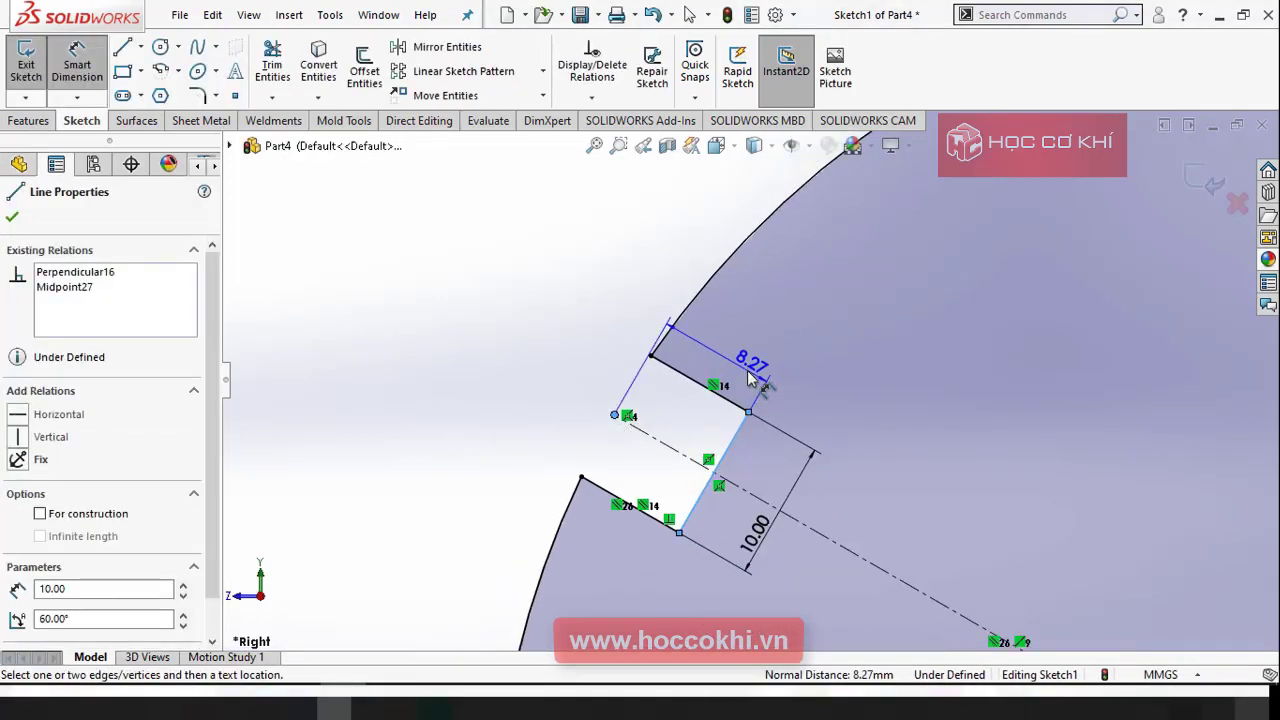
click(752, 378)
text(15)
key(Return)
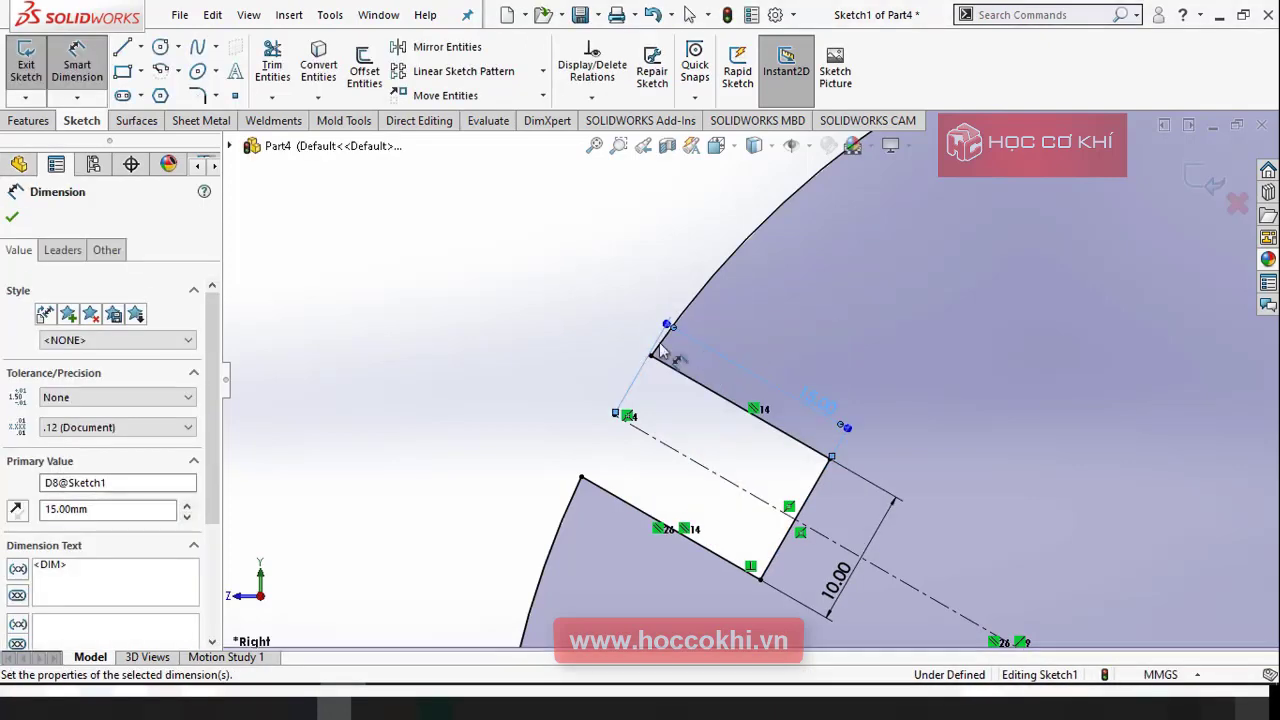
click(515, 305)
Step: Make the right rectangle's top edge parallel to its radial centreline
scroll(617, 423, up, 3)
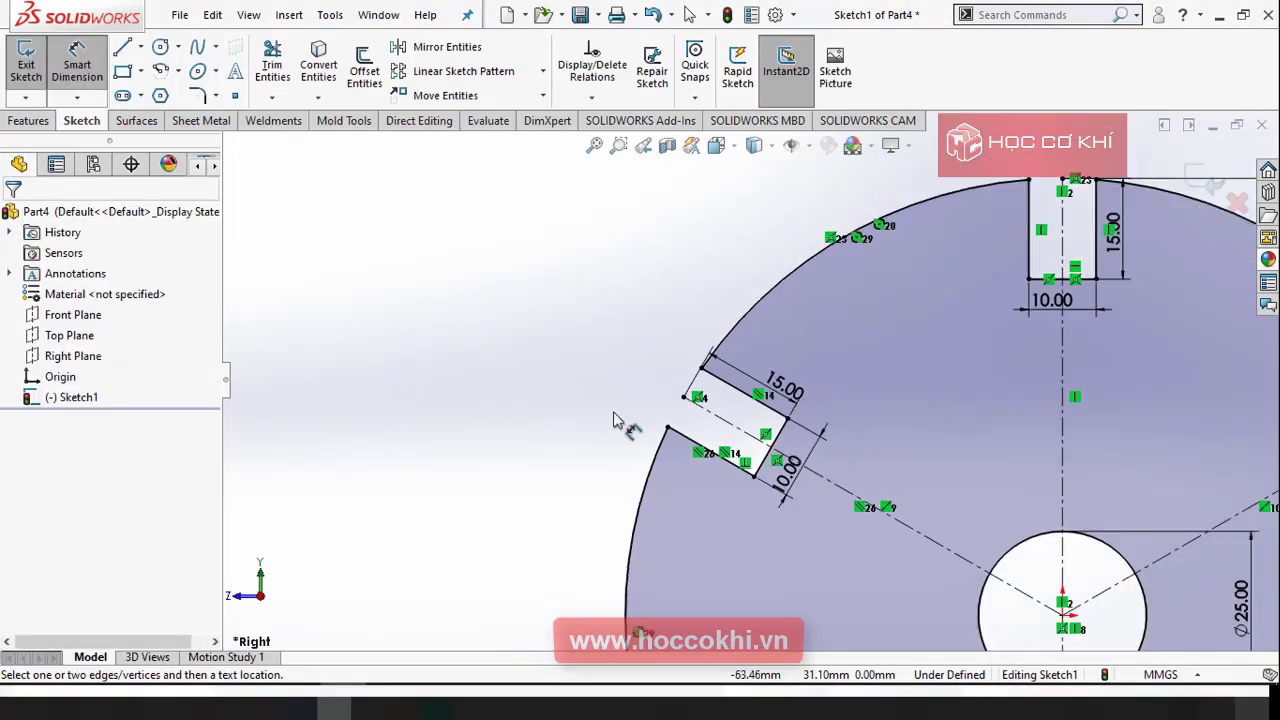
scroll(1000, 380, up, 3)
scroll(1006, 366, down, 3)
scroll(845, 437, down, 4)
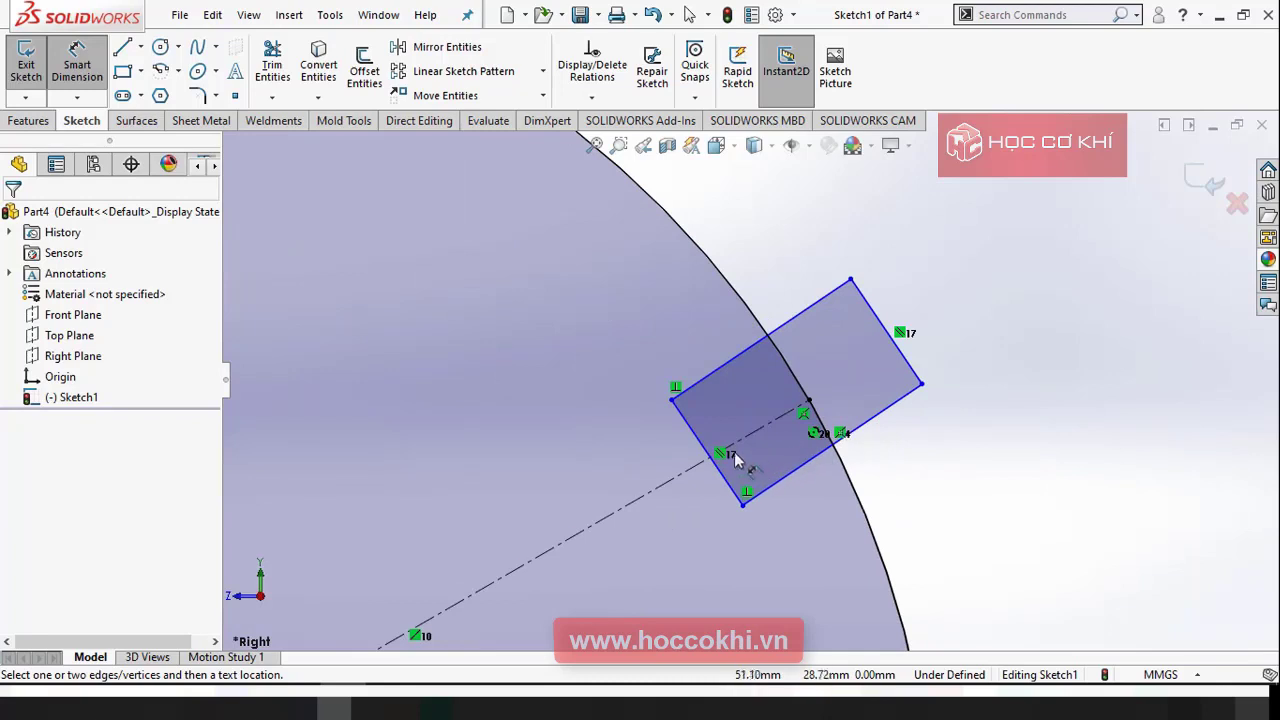
key(Escape)
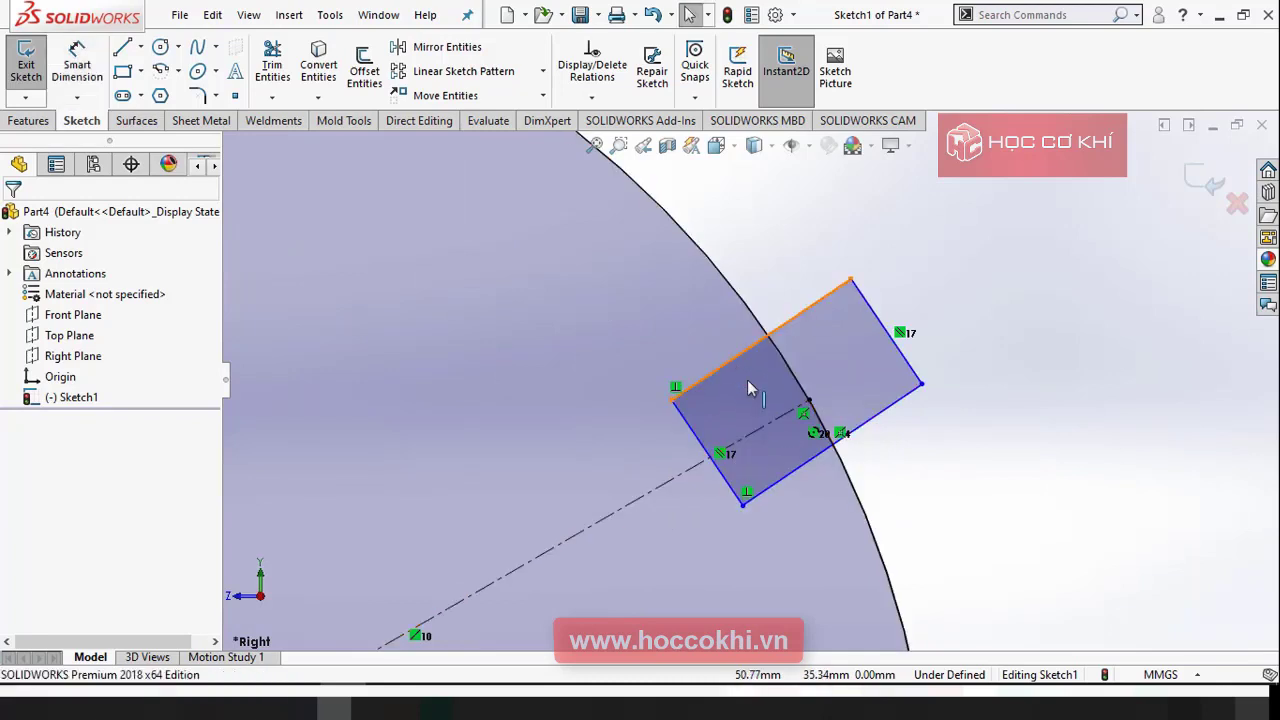
click(748, 348)
ctrl+click(775, 428)
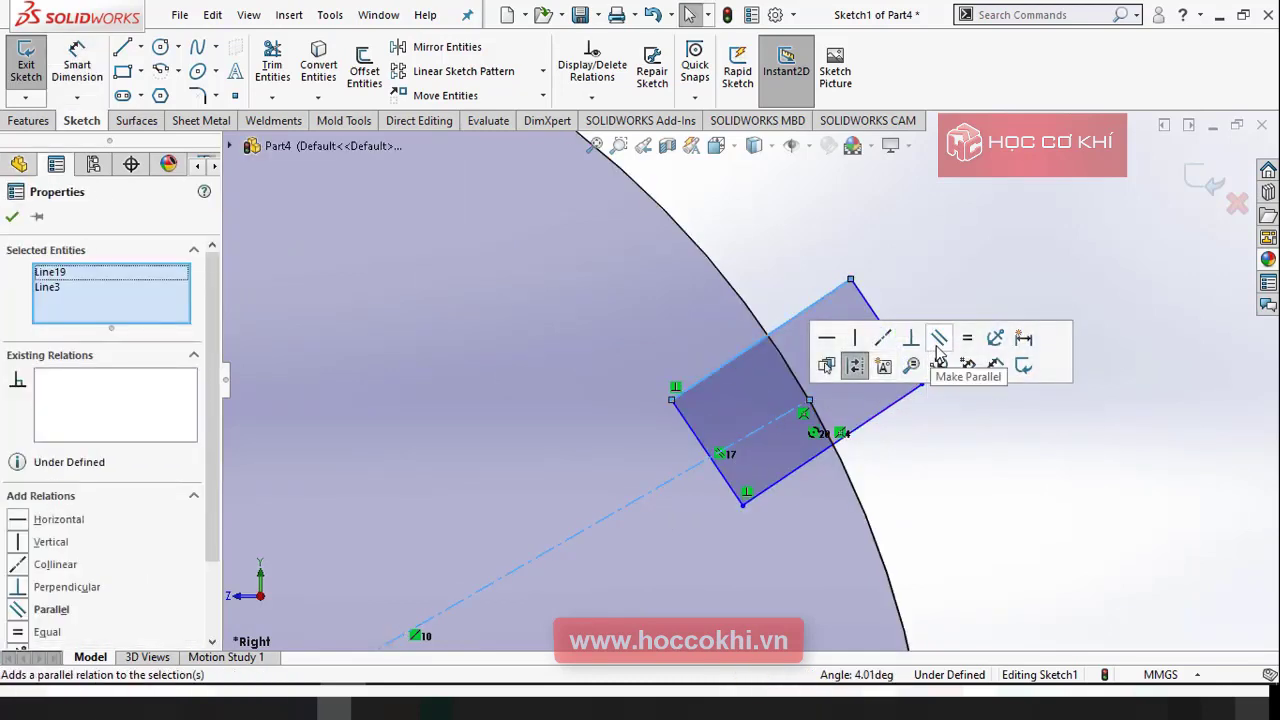
click(939, 338)
key(Escape)
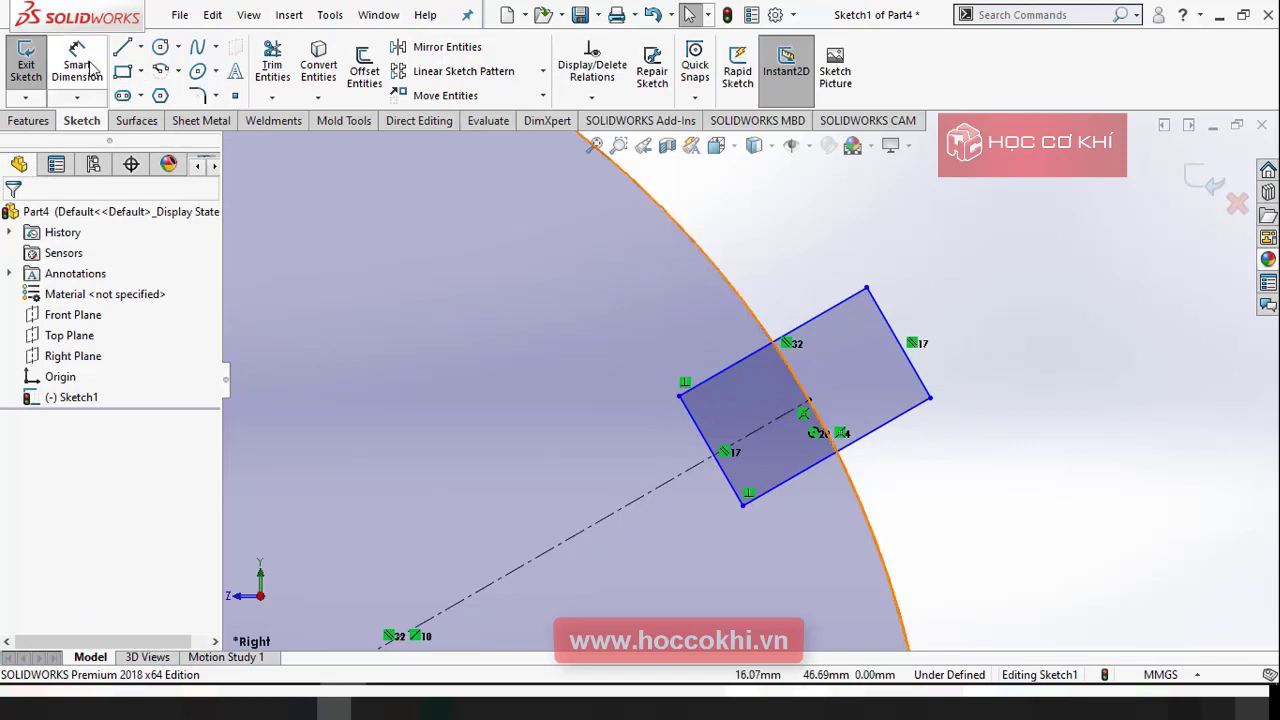
click(88, 68)
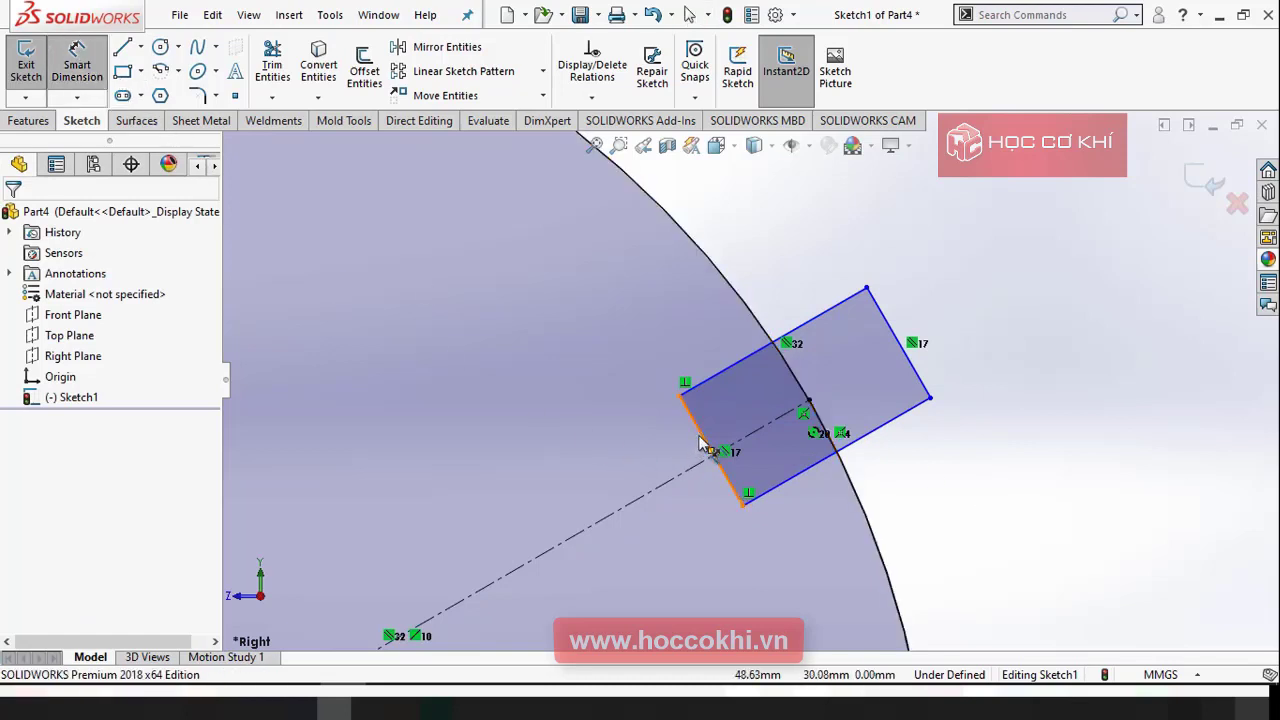
key(Escape)
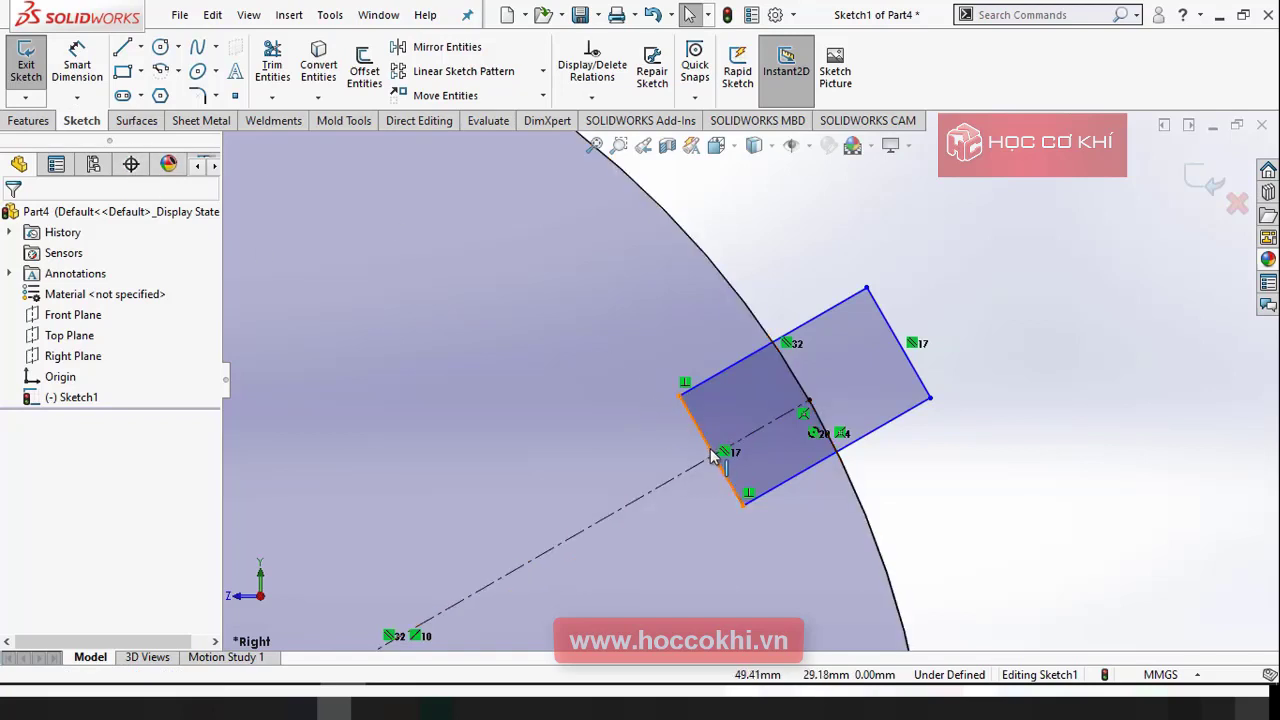
Step: Add a Coincident relation between the slot's inner edge and the centreline point
click(710, 455)
click(685, 471)
ctrl+click(711, 450)
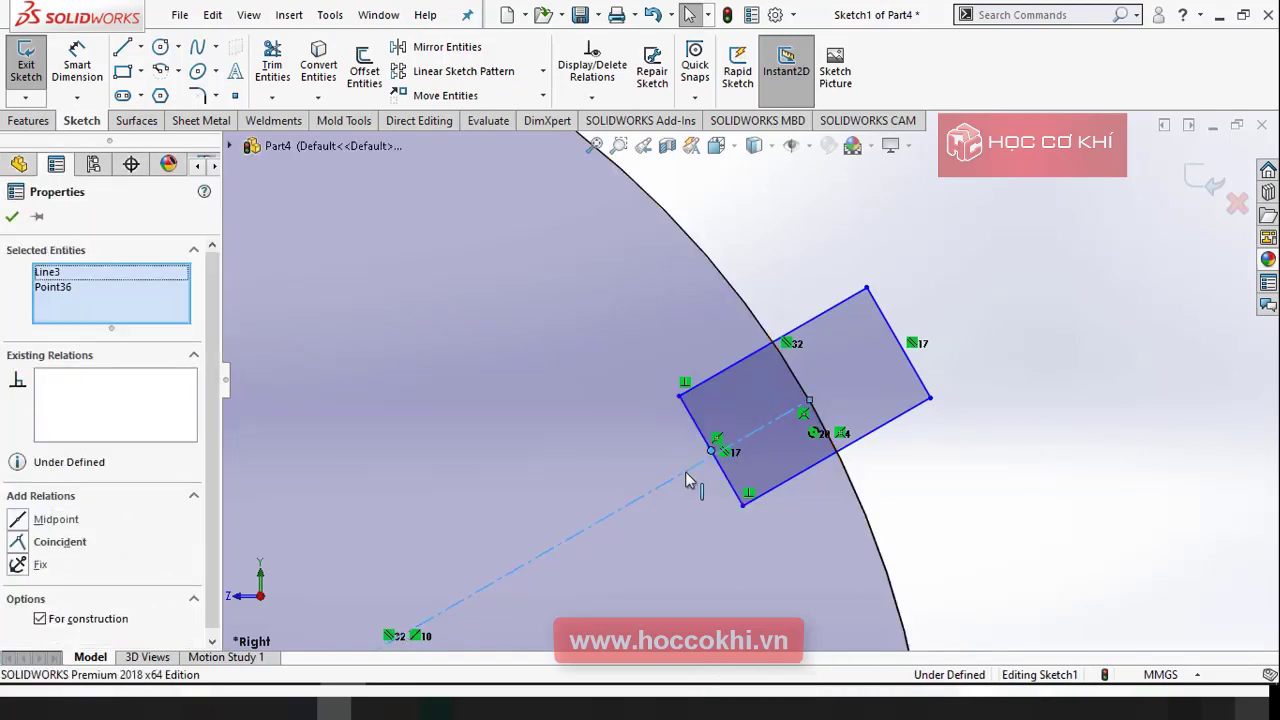
click(768, 389)
click(527, 283)
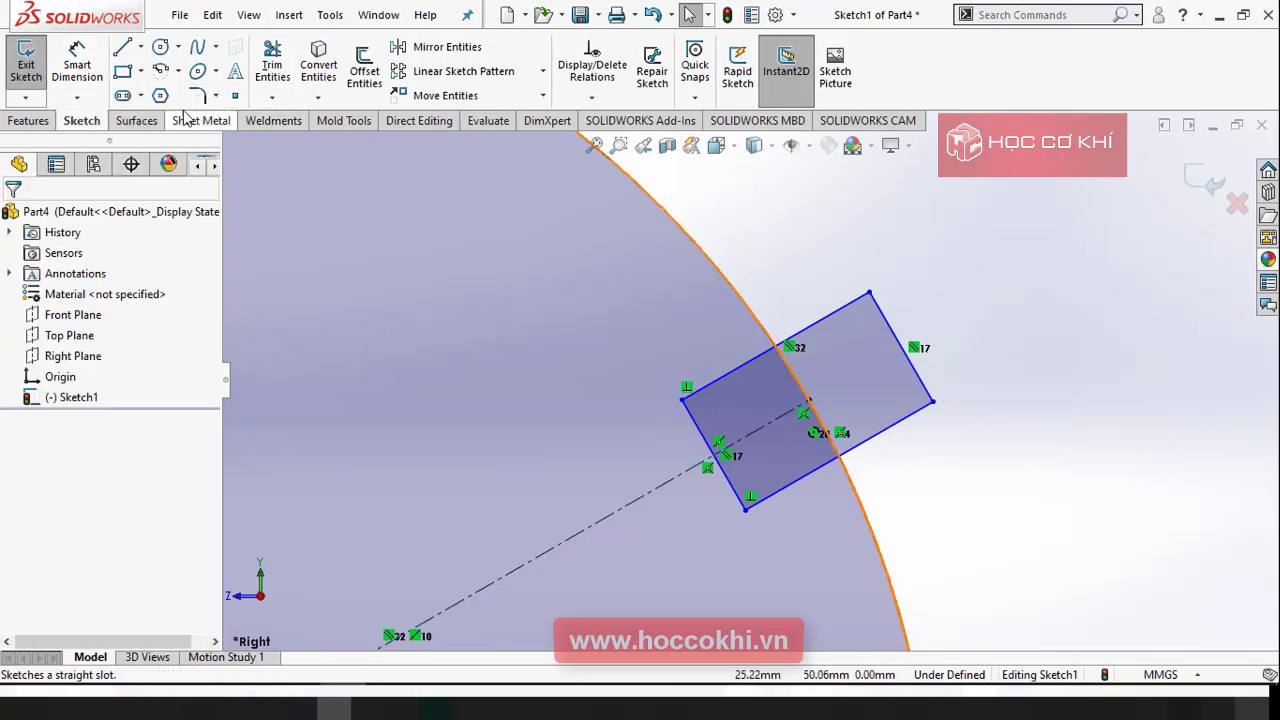
Step: Power-trim the rectangle edges outside the disc and the rim arc across the slot opening
click(274, 58)
drag(815, 258, 932, 488)
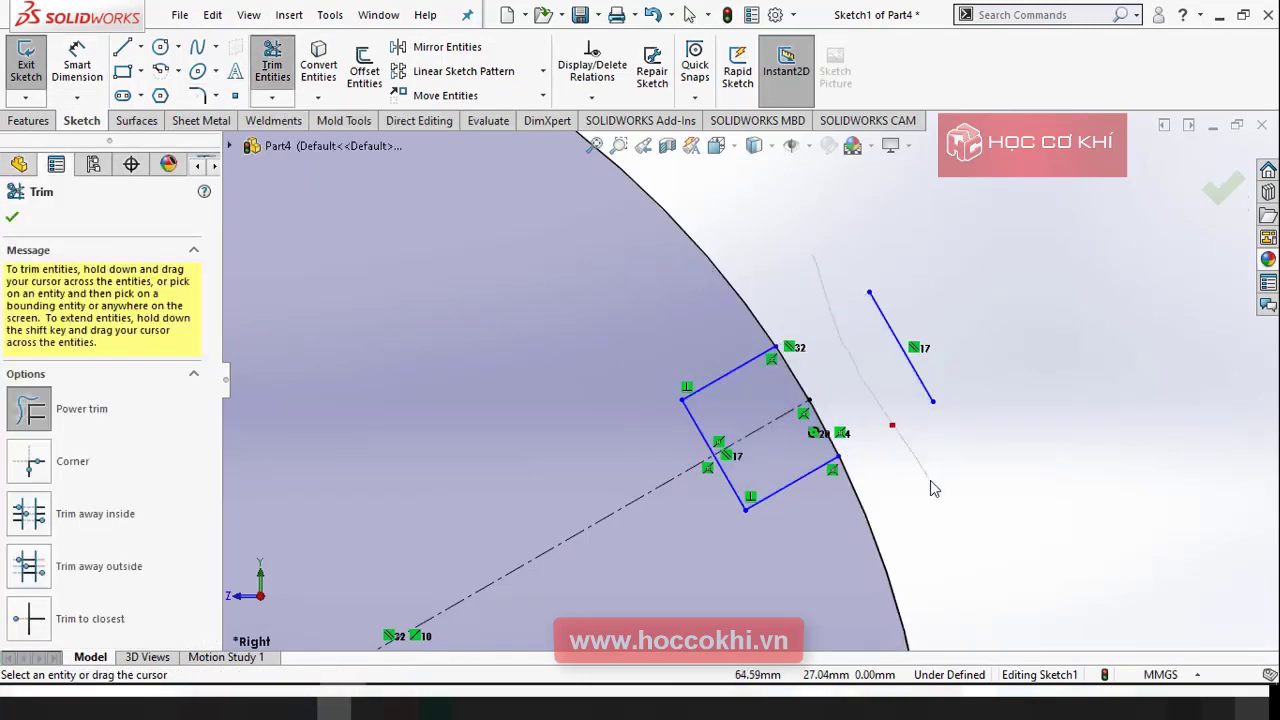
drag(826, 374, 792, 392)
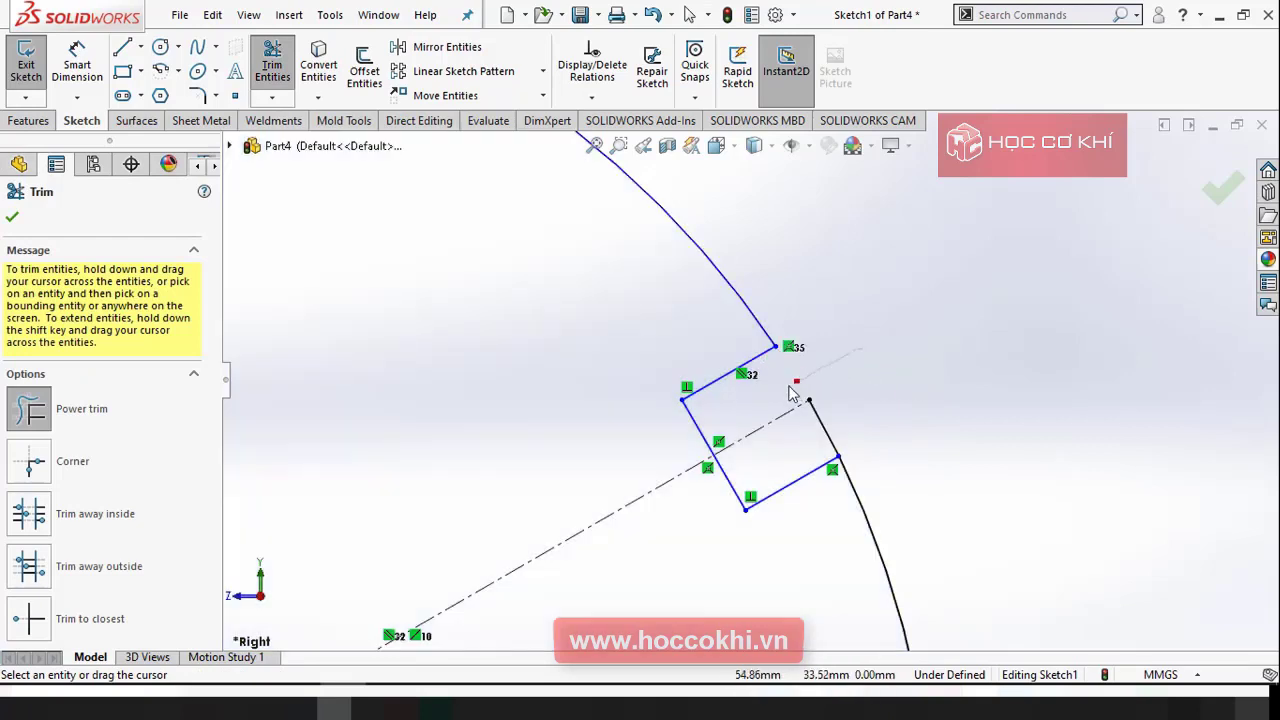
drag(818, 435, 808, 437)
key(Escape)
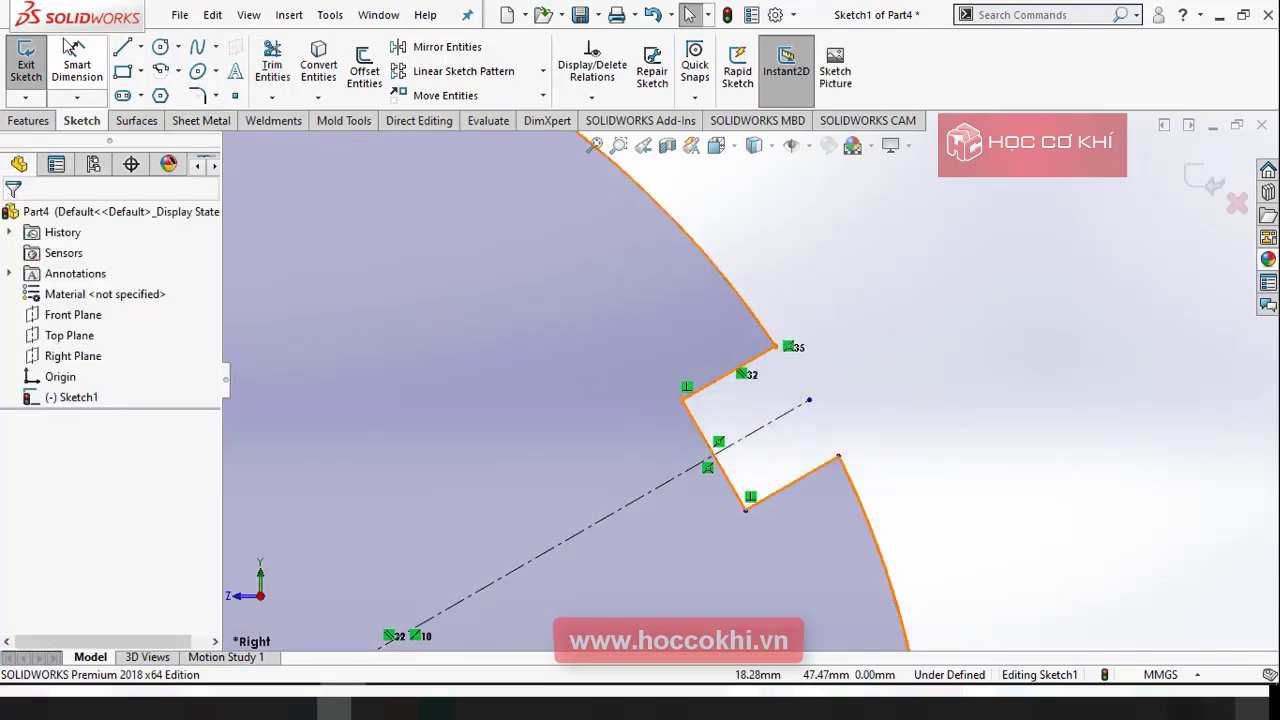
Step: Dimension the slot width to 10 mm
click(90, 66)
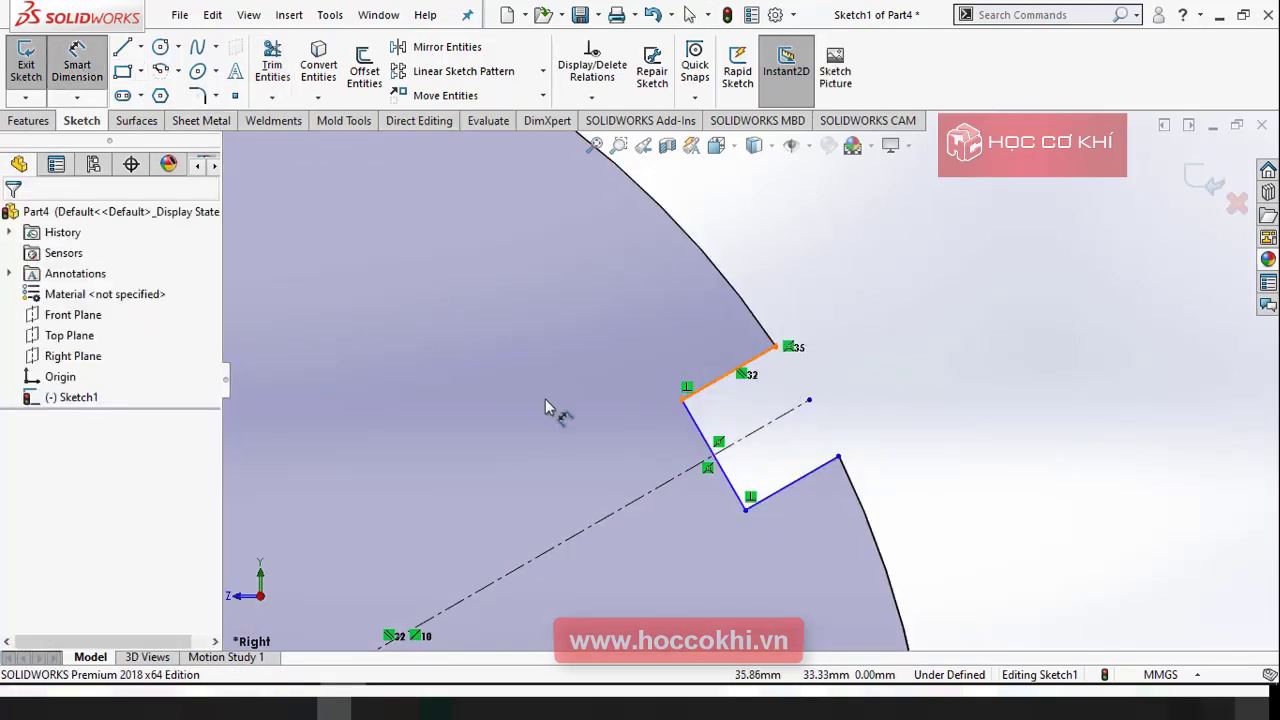
click(690, 424)
click(668, 520)
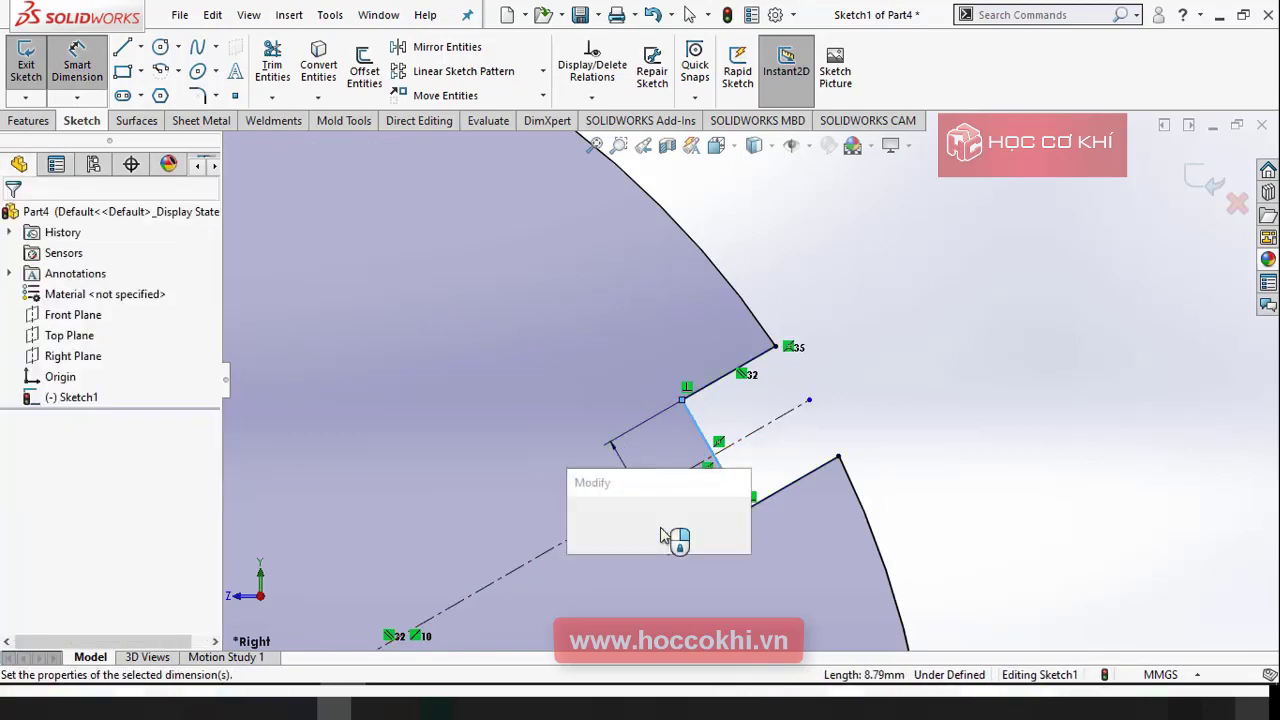
text(10)
key(Return)
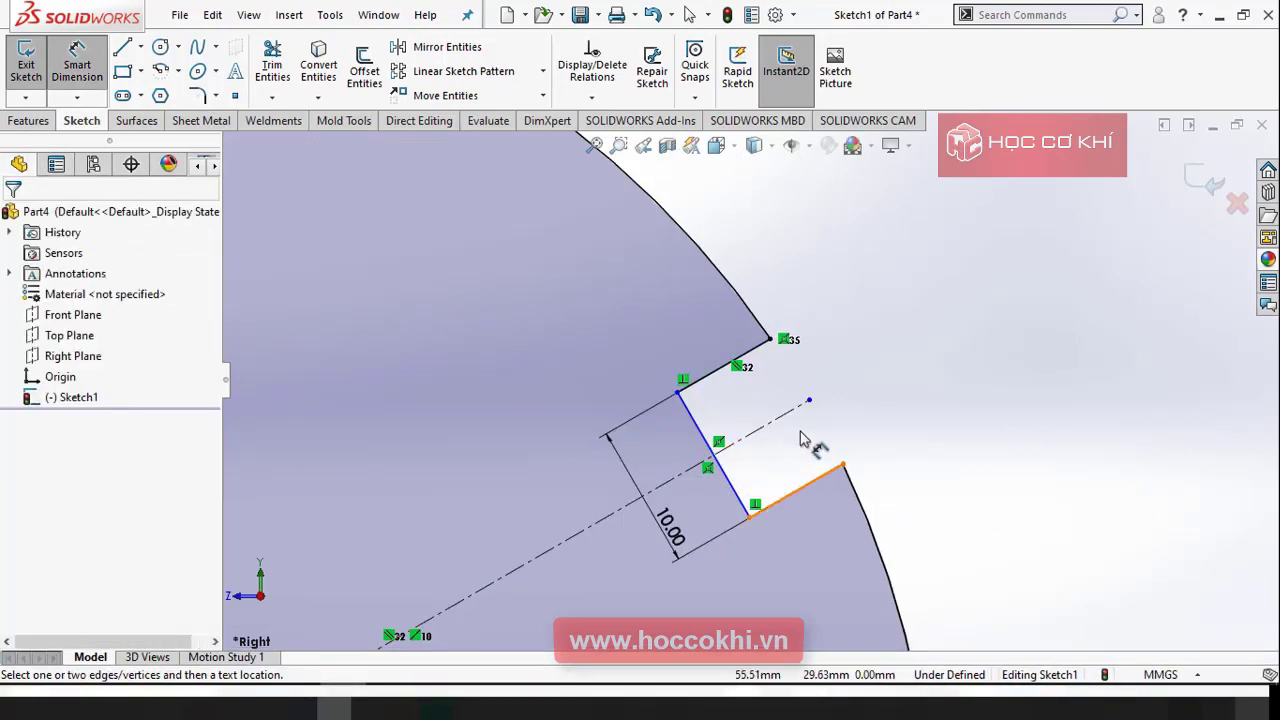
key(Escape)
Step: Make the centerline's outer endpoint coincident with the disc's outer arc
click(809, 401)
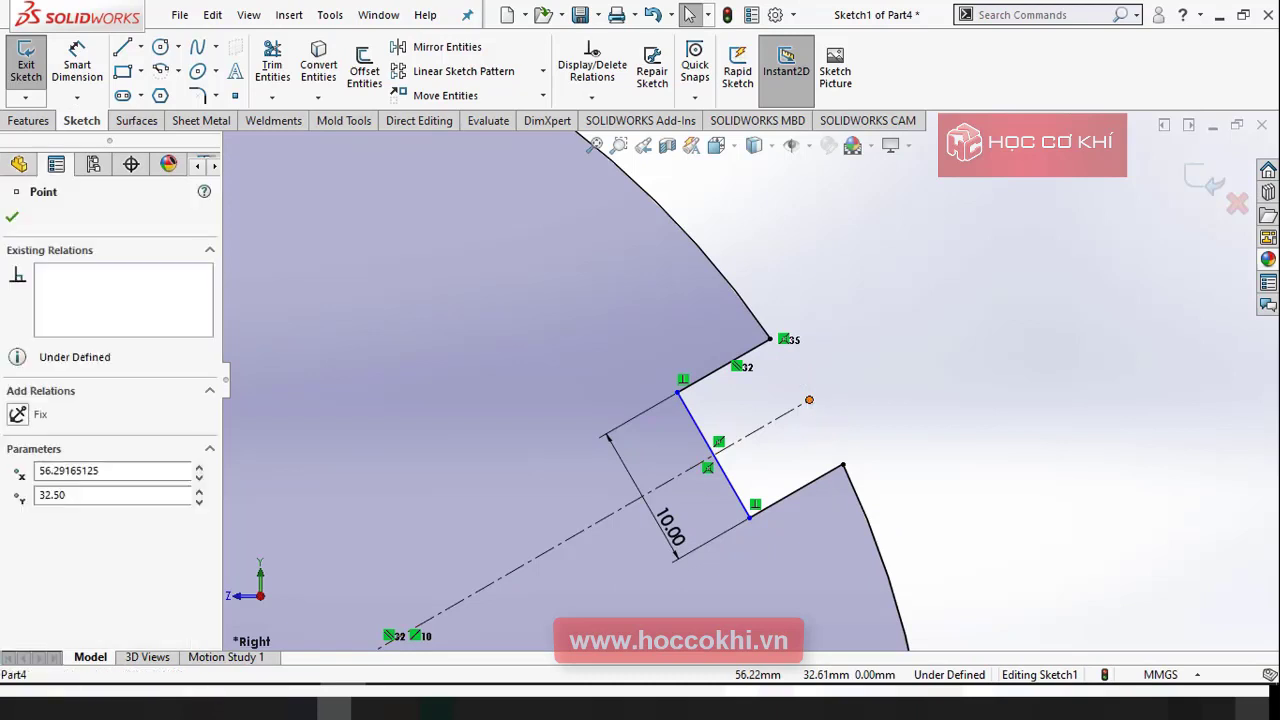
ctrl+click(748, 314)
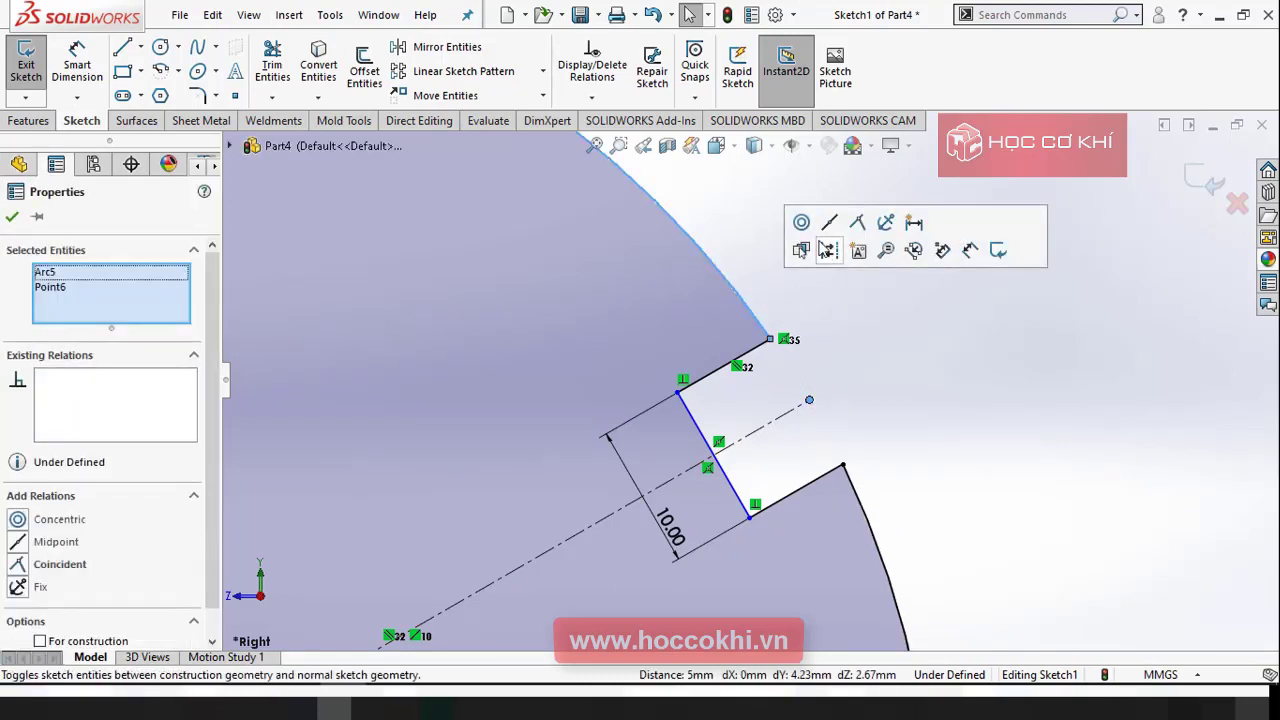
click(818, 250)
click(955, 417)
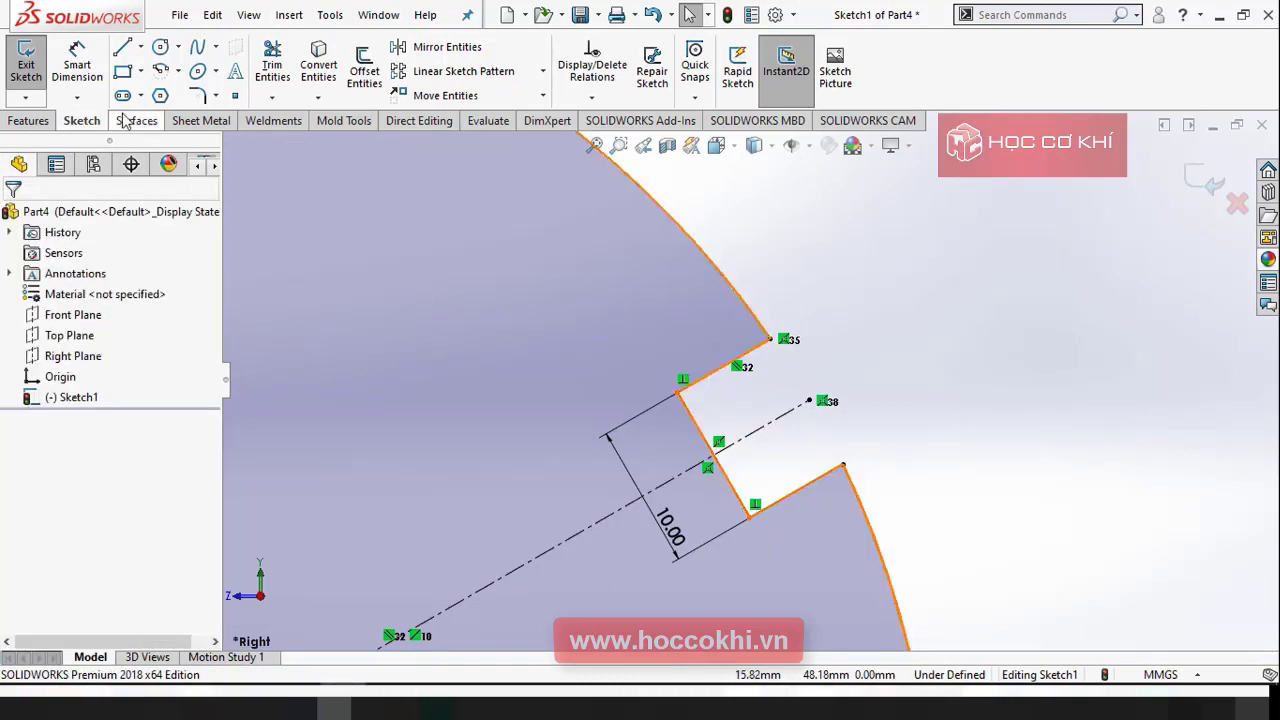
Step: Dimension the slot depth from the centerline endpoint, correcting it from 10 to 15 mm
click(78, 66)
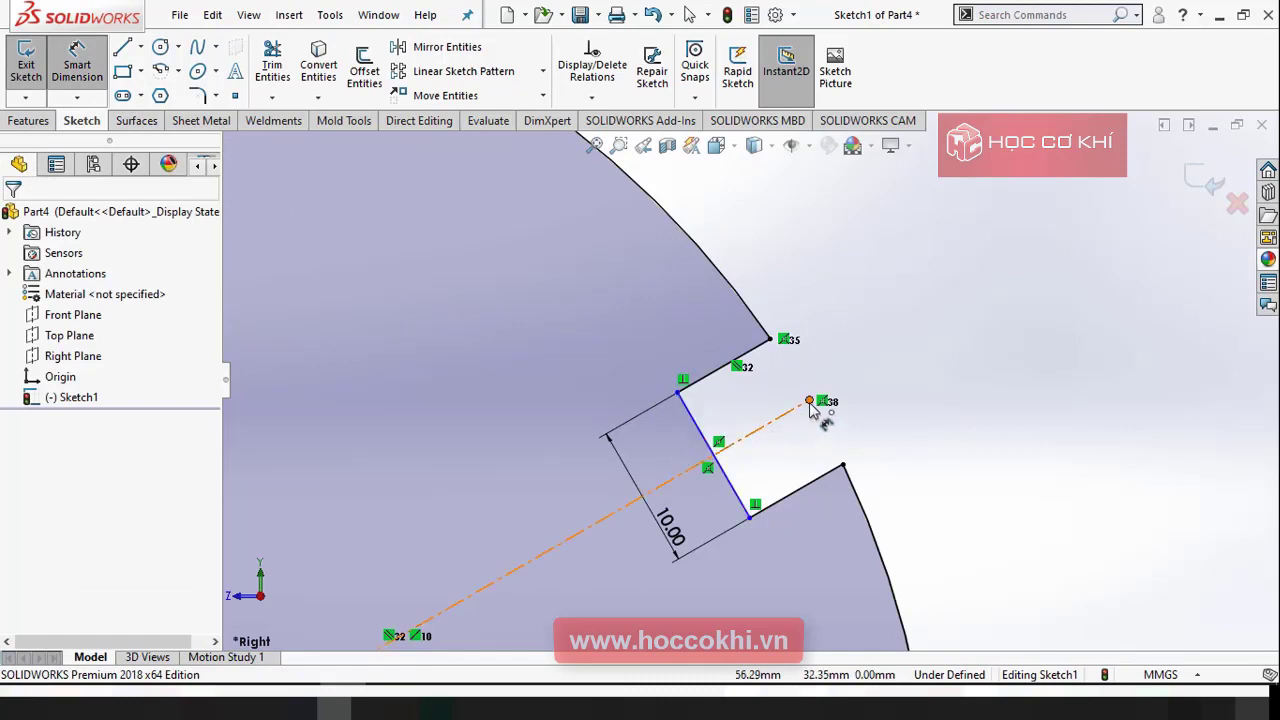
click(810, 402)
click(704, 440)
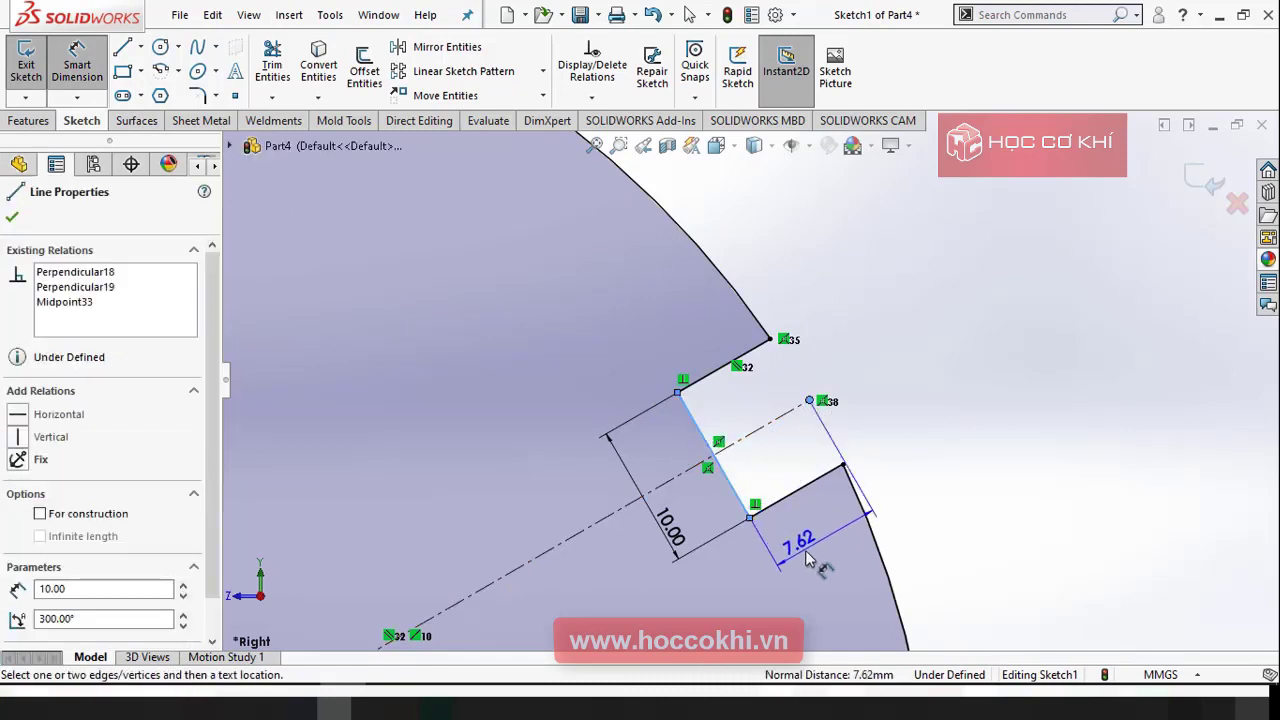
click(806, 560)
text(10)
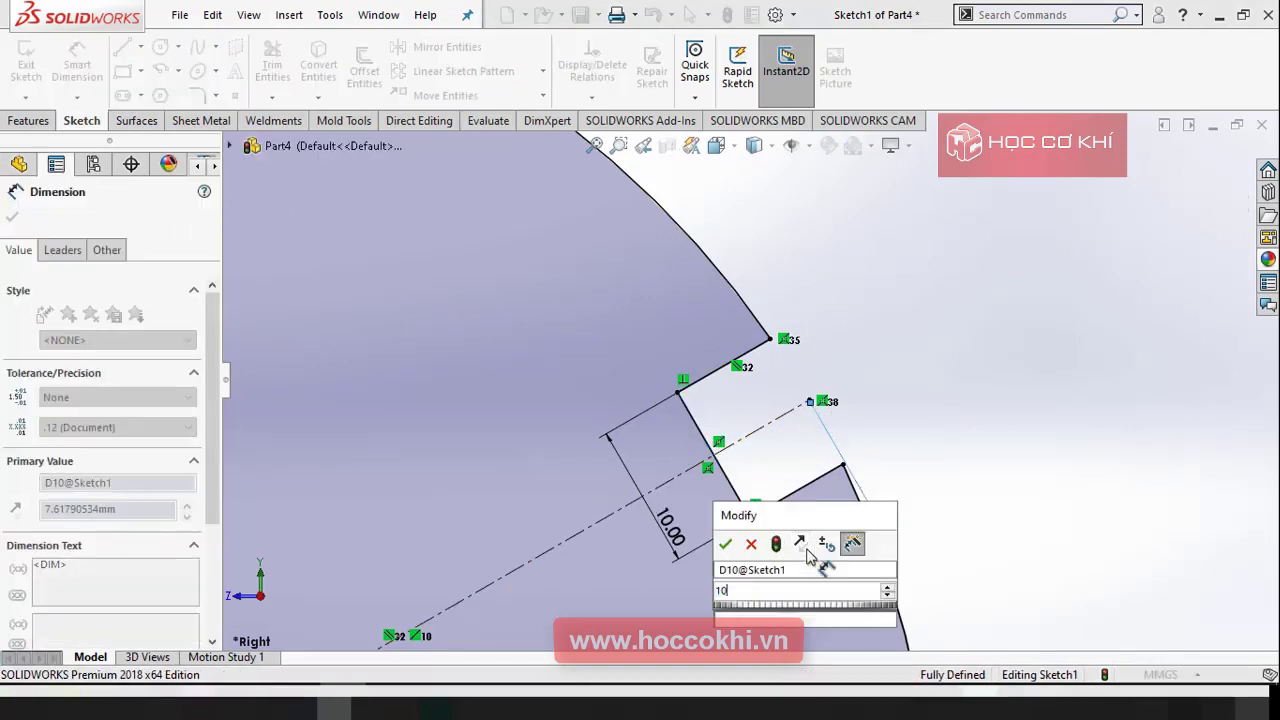
key(Return)
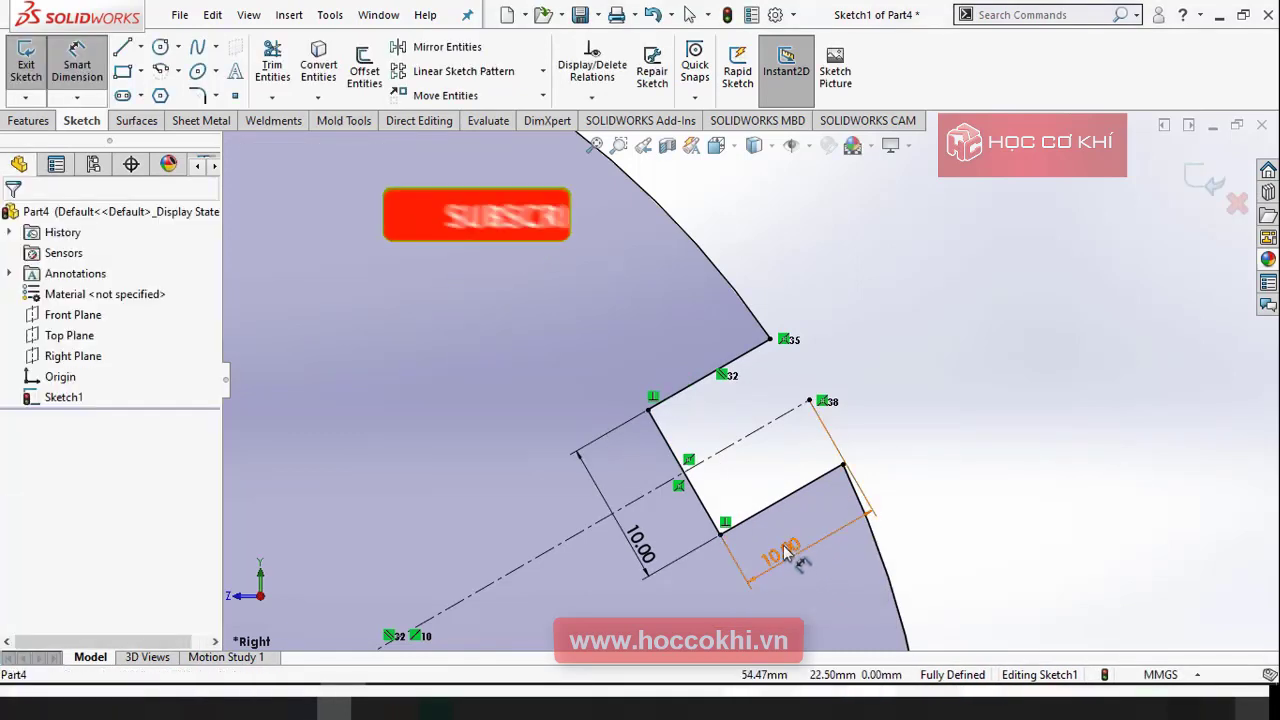
double_click(782, 548)
text(5)
key(Return)
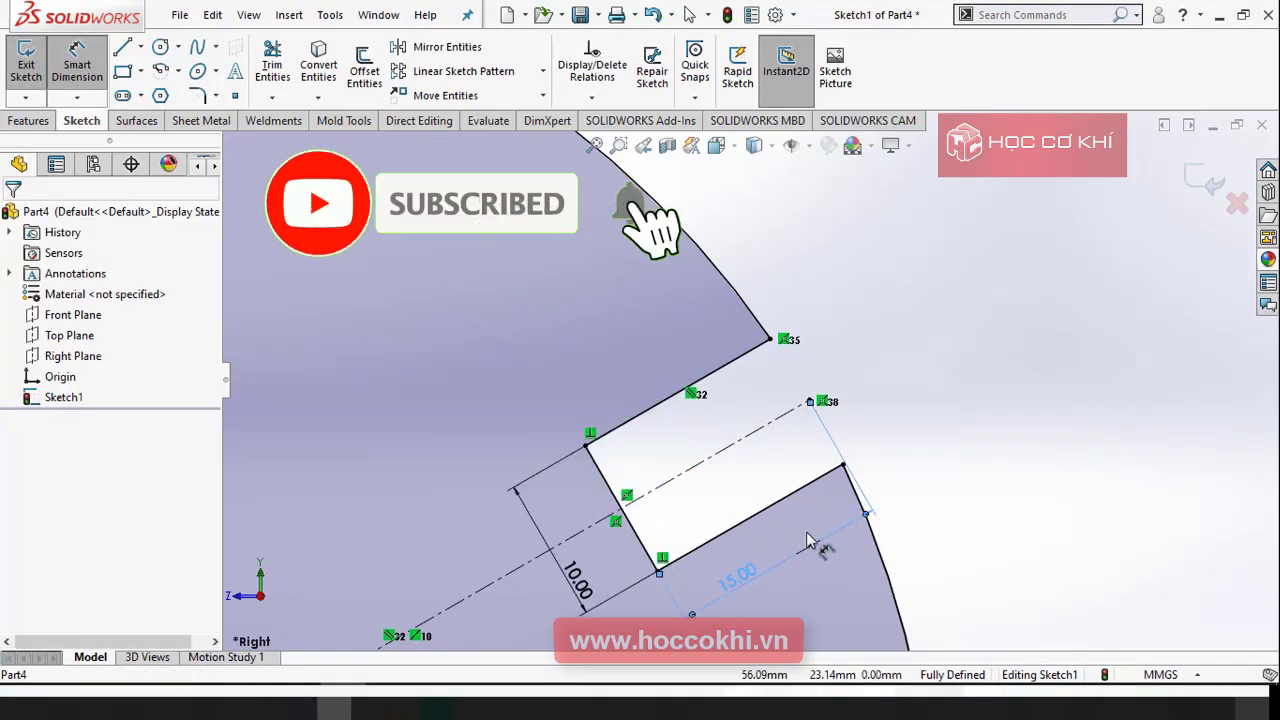
Step: Start an Extruded Boss/Base on the sketch and compare its preview with the PDF drawing
scroll(865, 452, up, 1)
scroll(944, 364, up, 3)
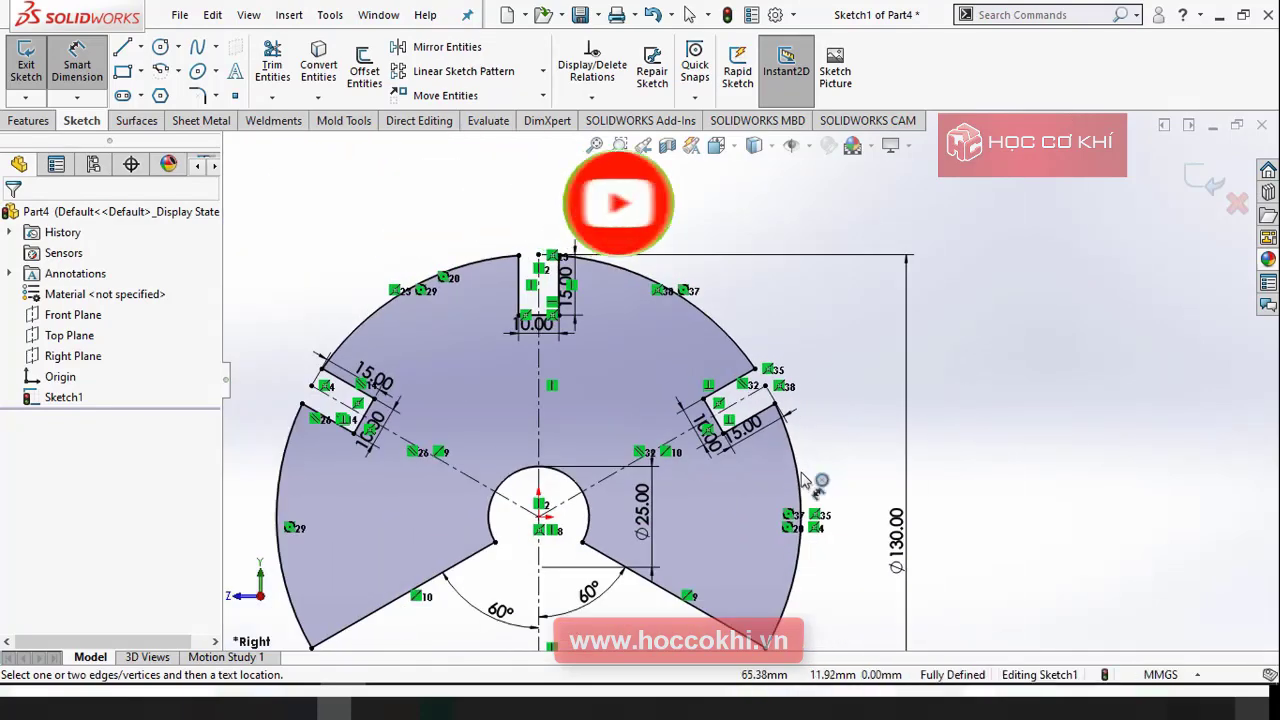
scroll(800, 470, up, 2)
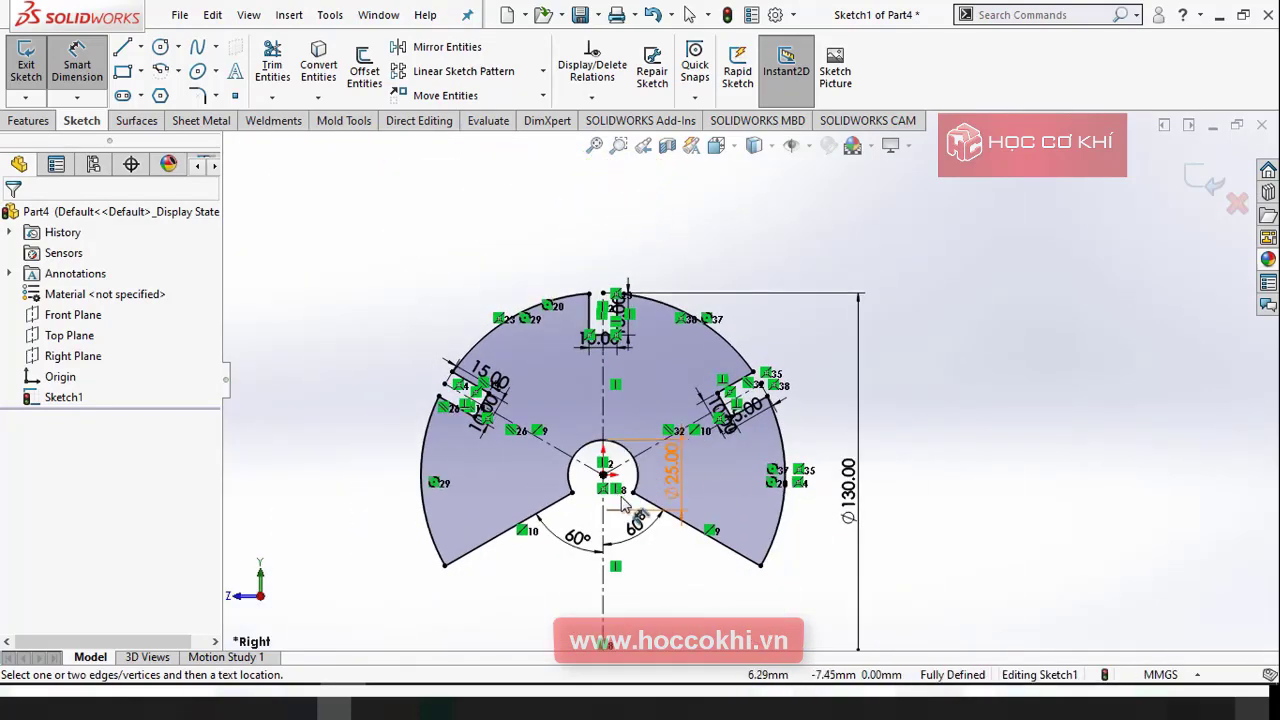
scroll(622, 505, down, 2)
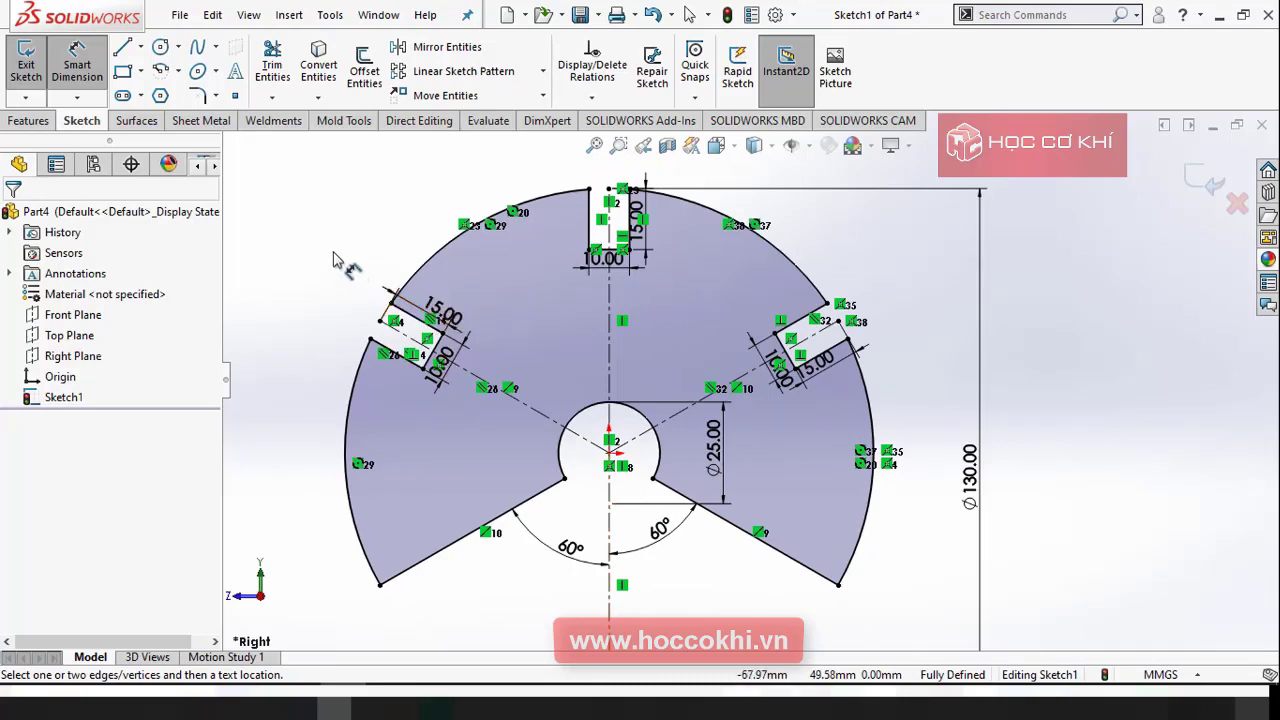
click(35, 120)
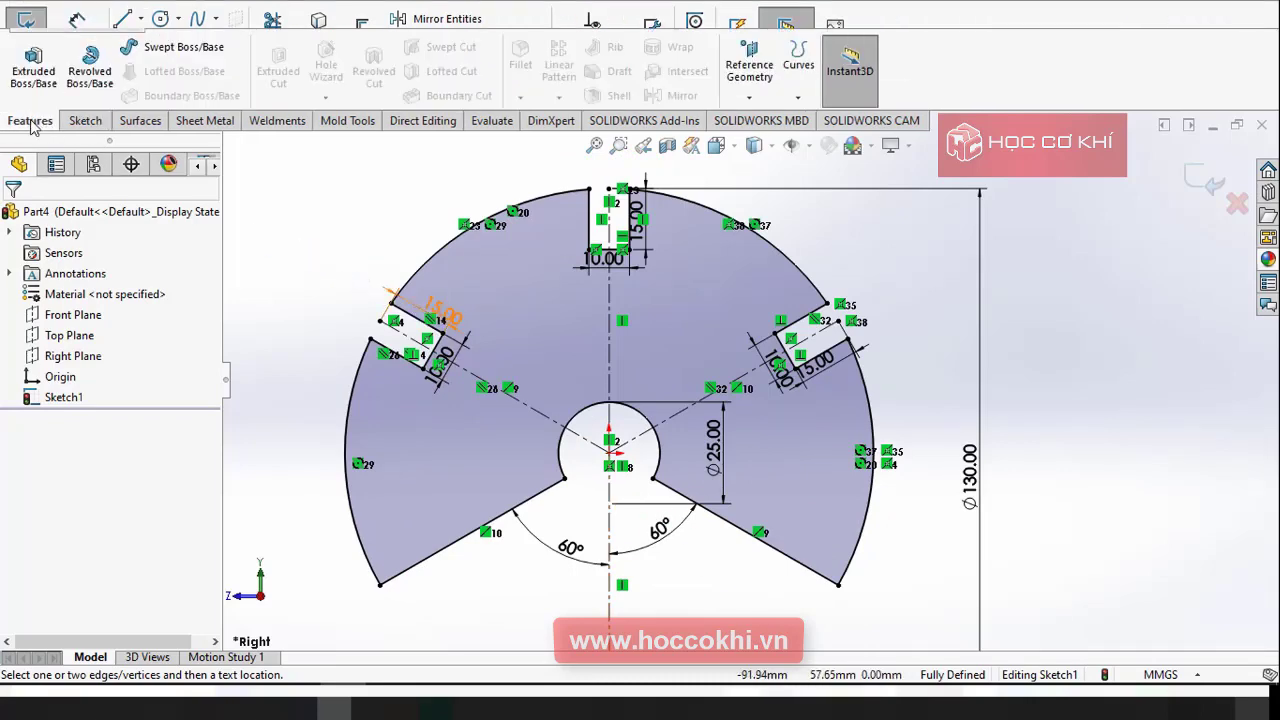
click(33, 66)
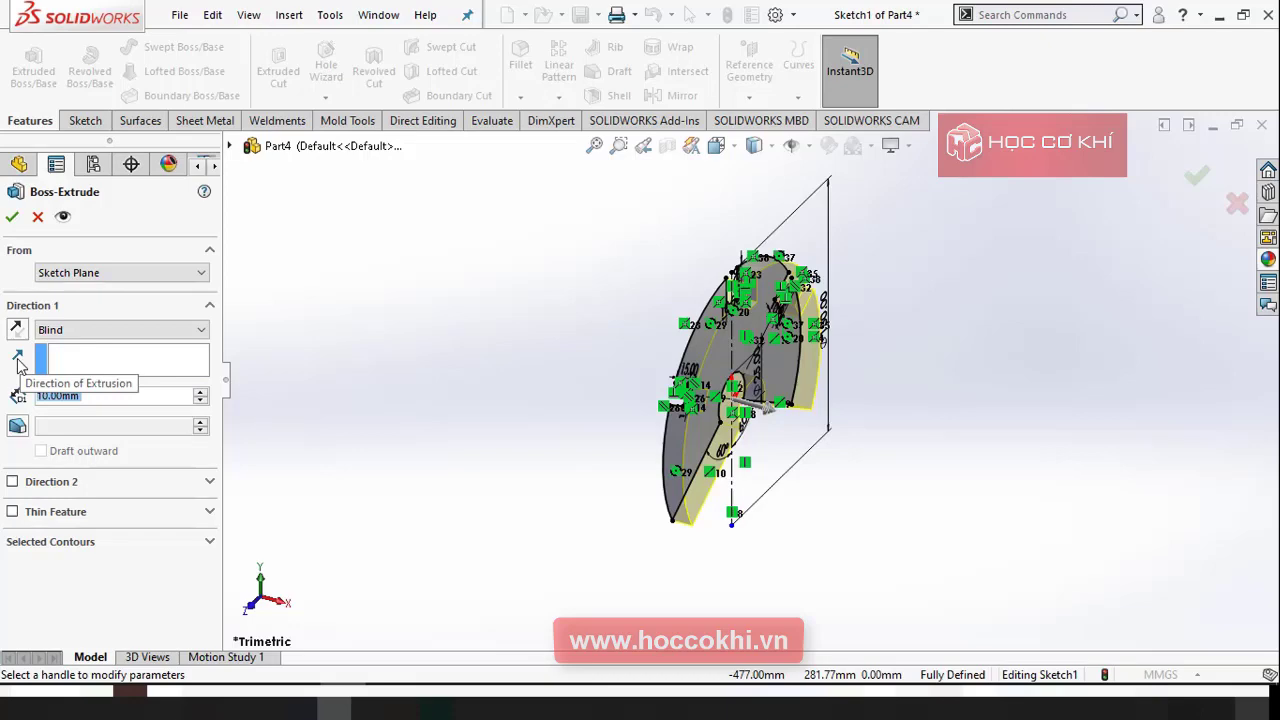
mouse_move(590, 366)
middle_down()
mouse_move(778, 357)
mouse_move(752, 361)
middle_up()
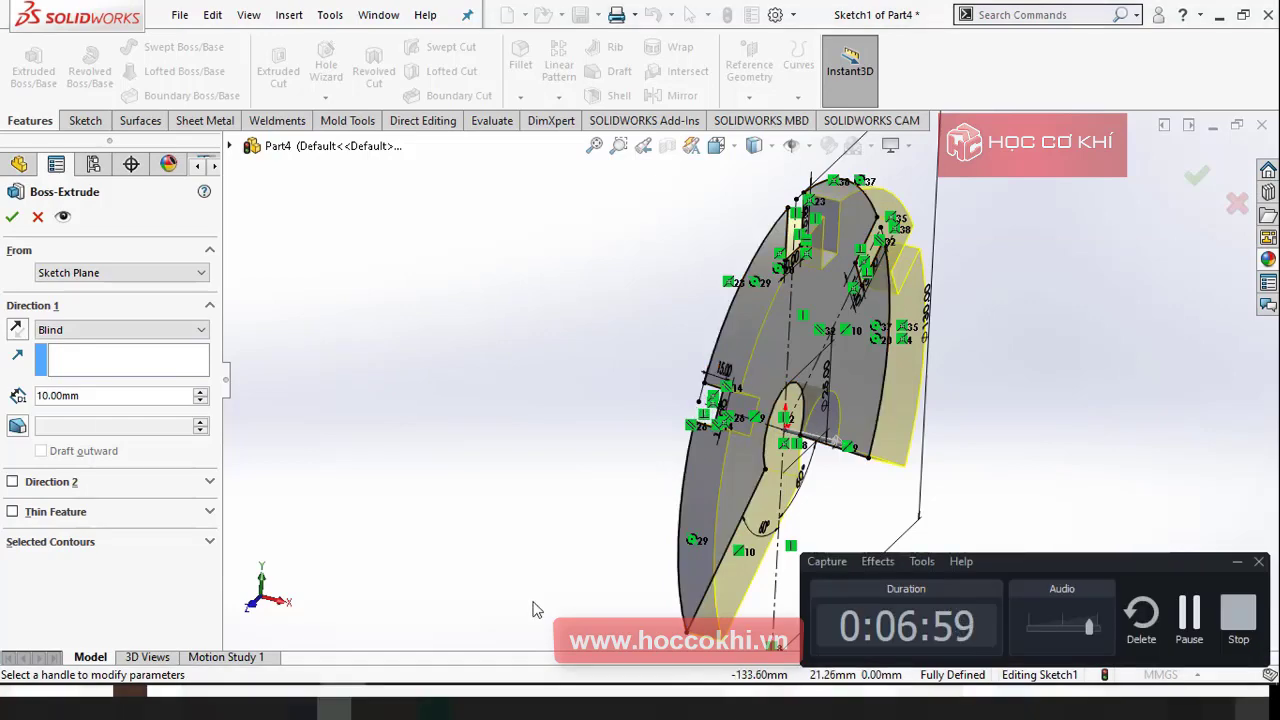
click(299, 708)
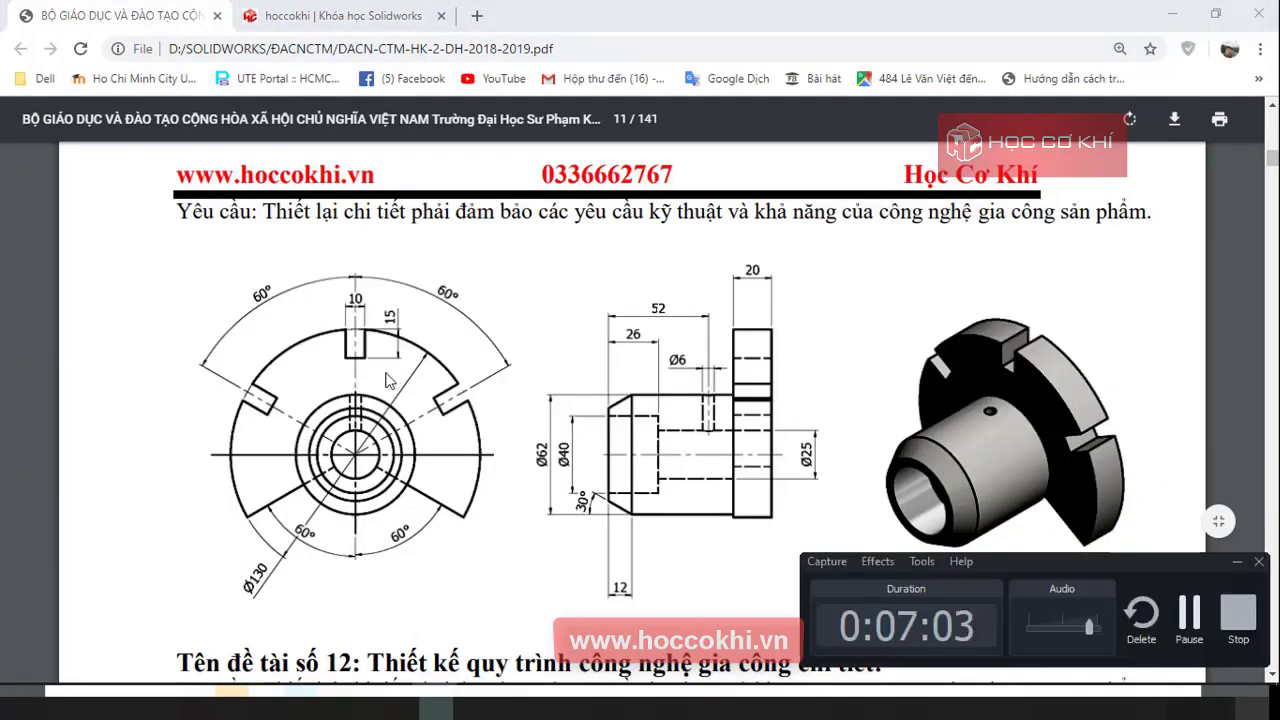
click(1238, 563)
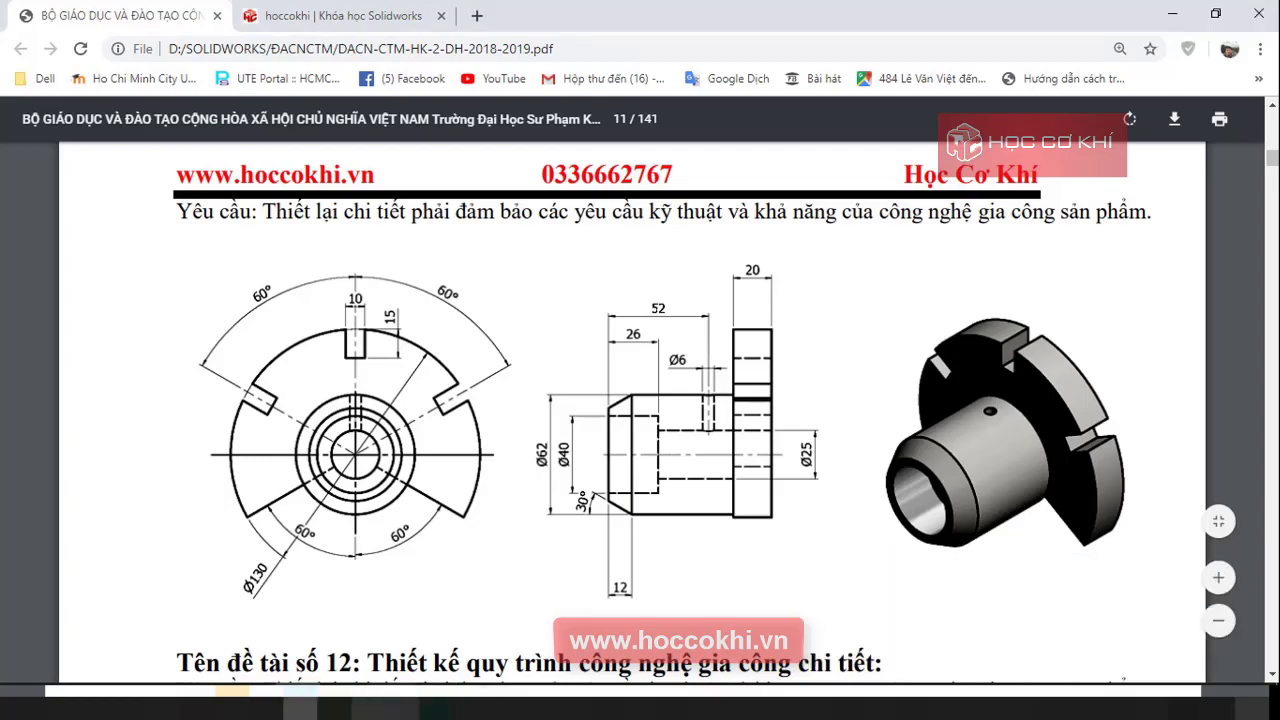
click(336, 708)
Step: Set the extrusion depth to 20 mm, confirm it, and recheck the drawing
double_click(135, 397)
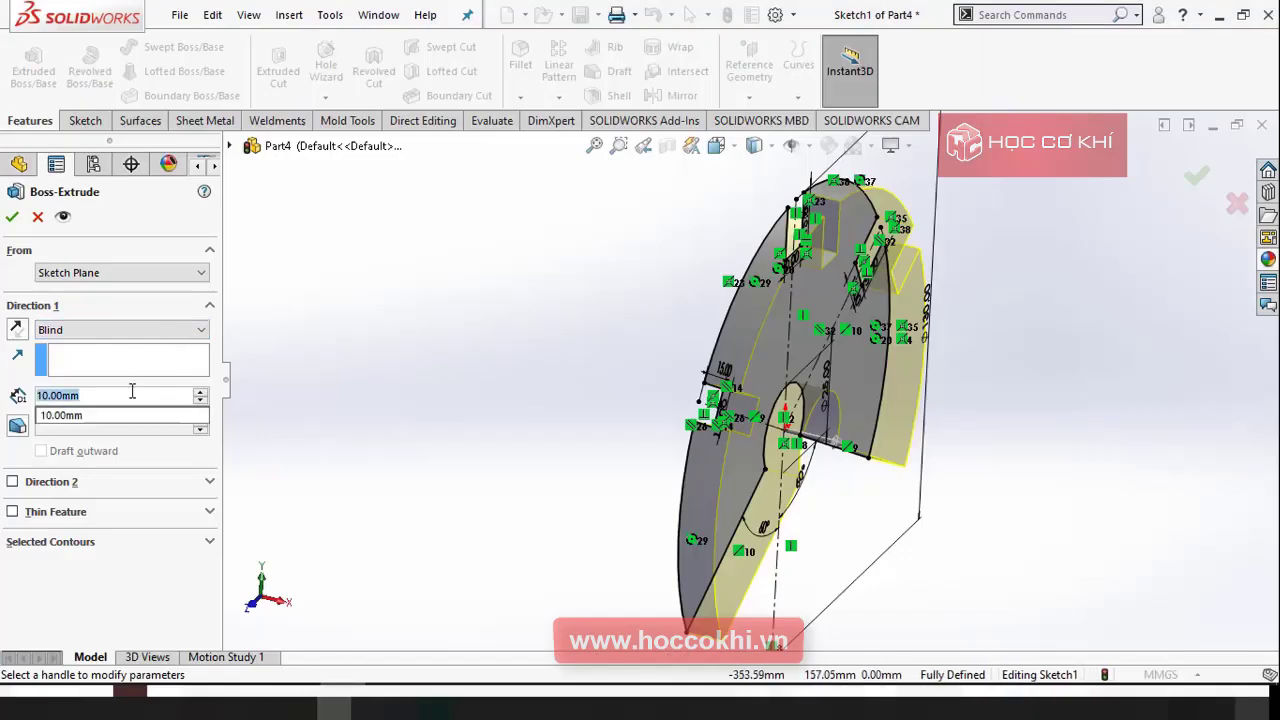
text(20)
key(Return)
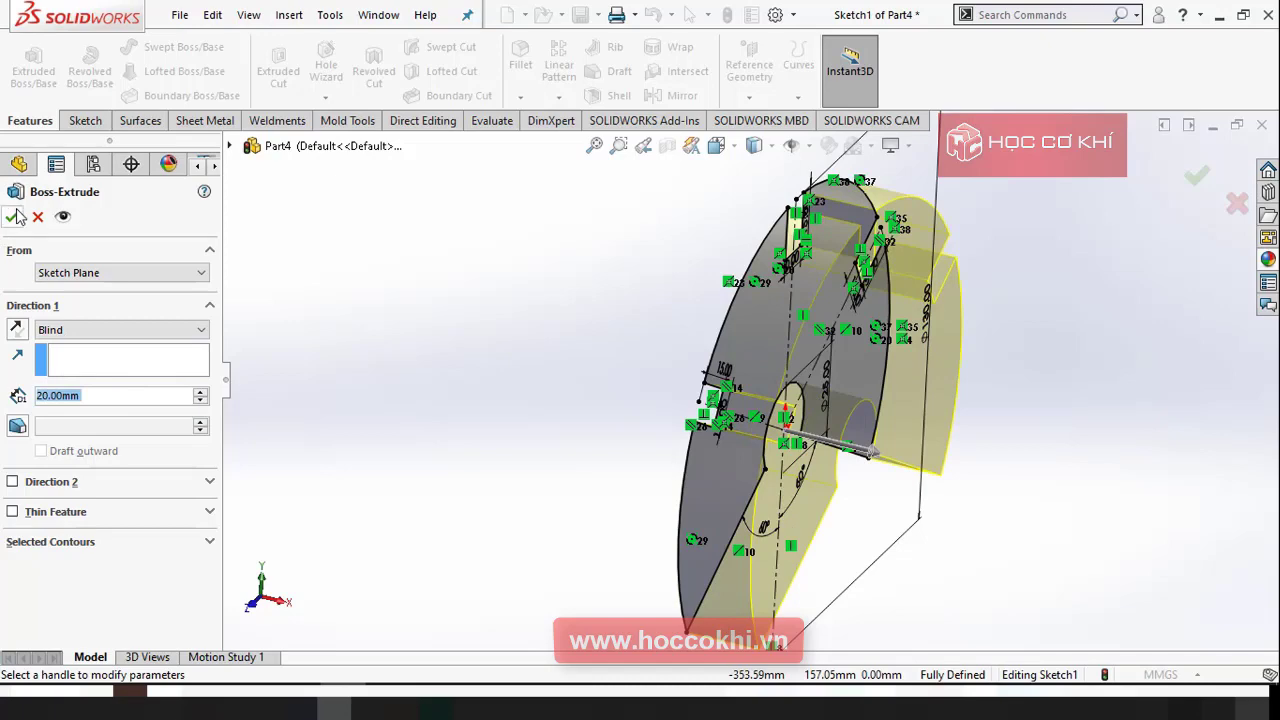
click(13, 216)
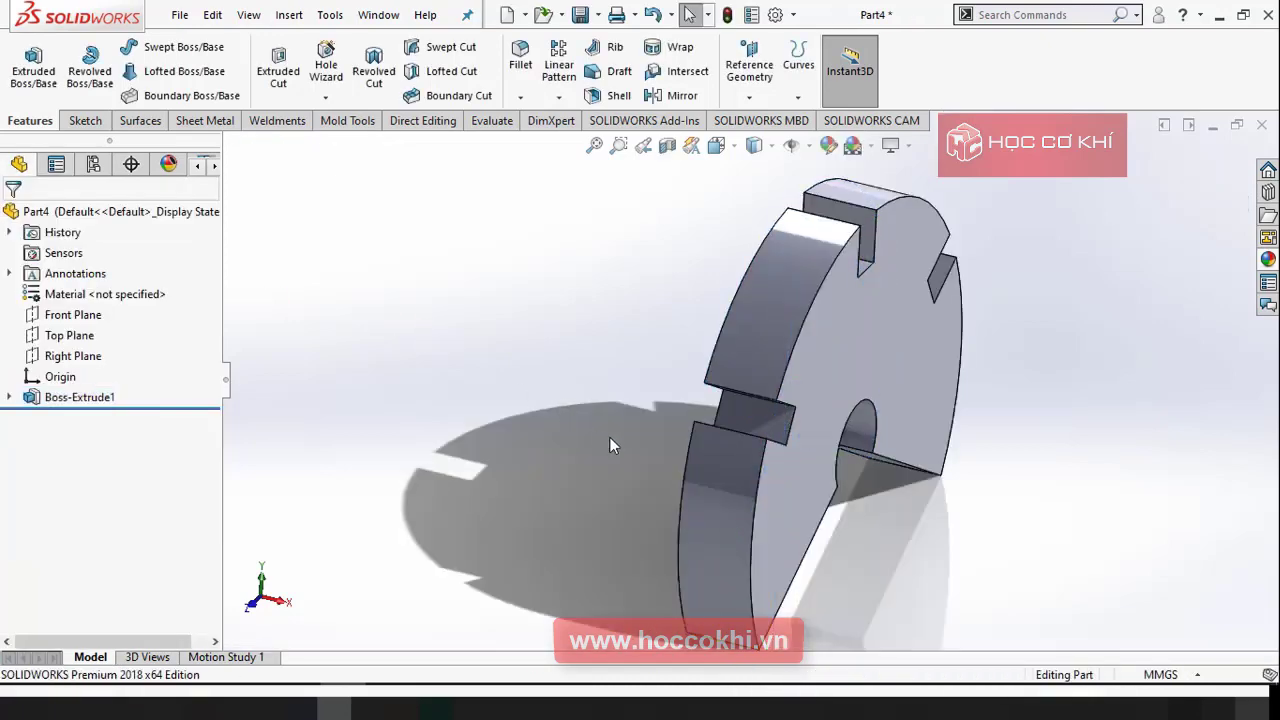
key(alt+Tab)
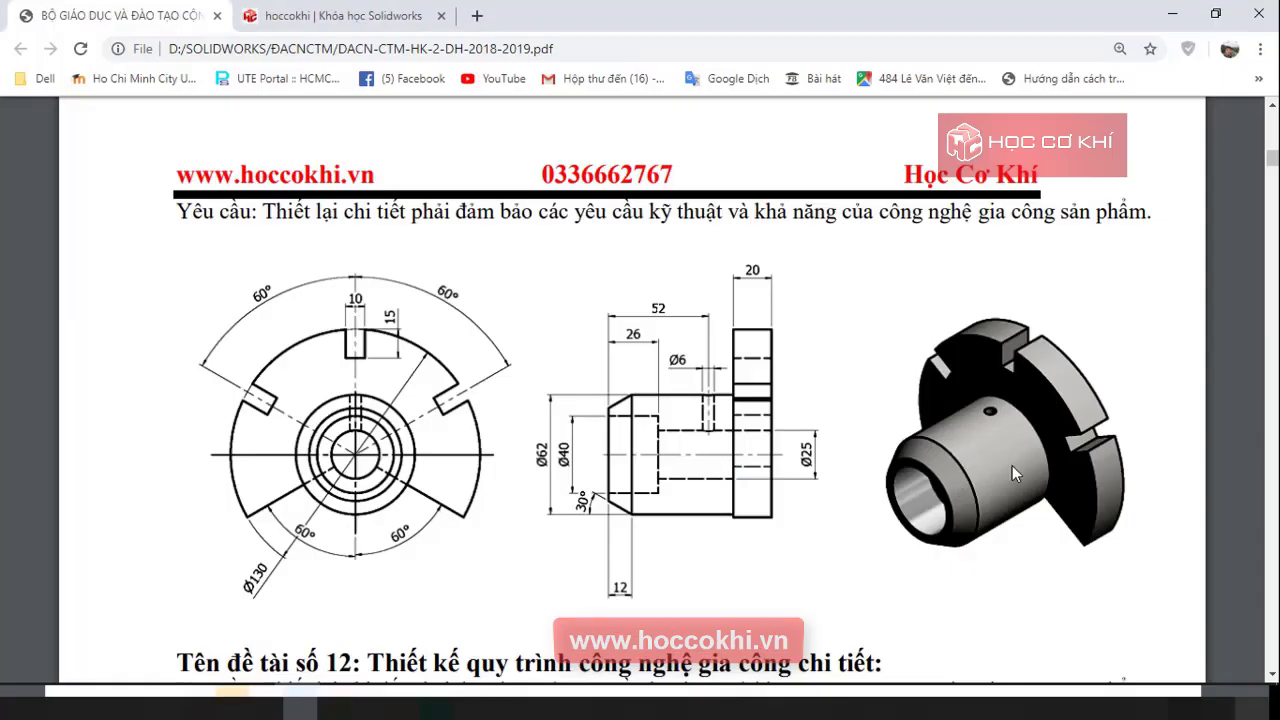
key(alt+Tab)
key(alt+Tab)
key(alt+Tab)
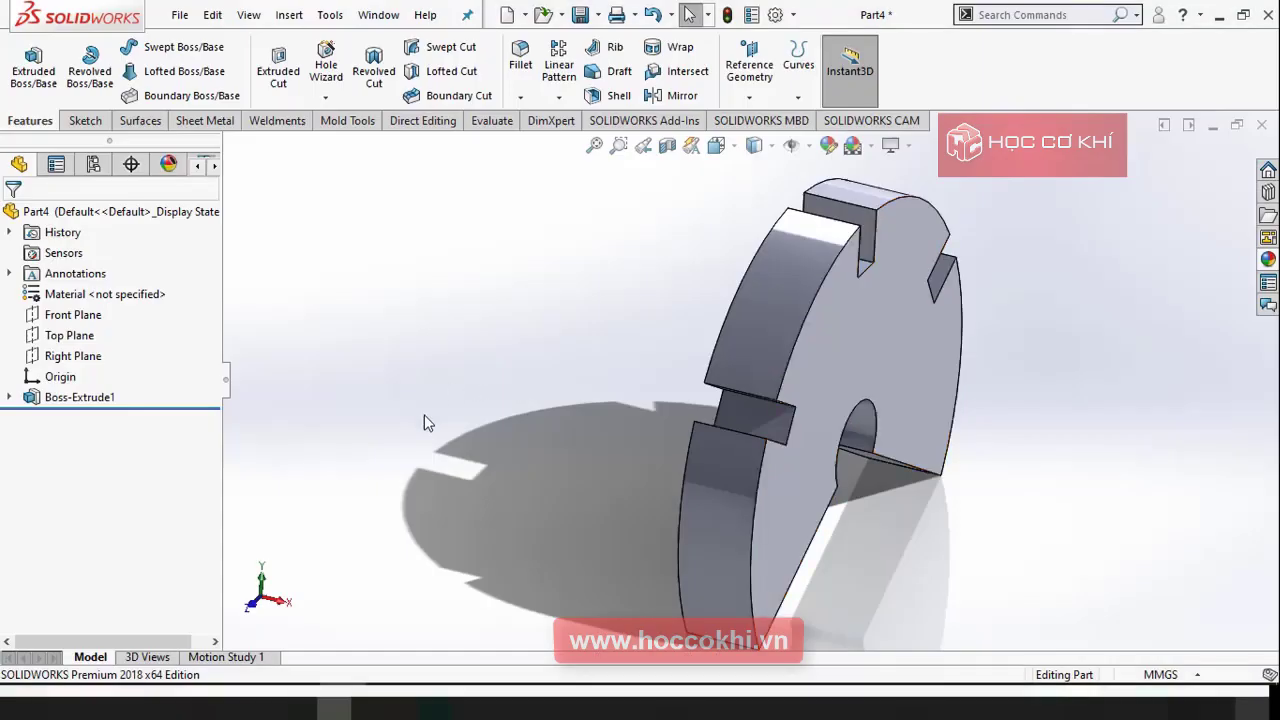
Step: Change Sketch1 under Boss-Extrude1 from the Right Plane to the Front Plane
click(10, 398)
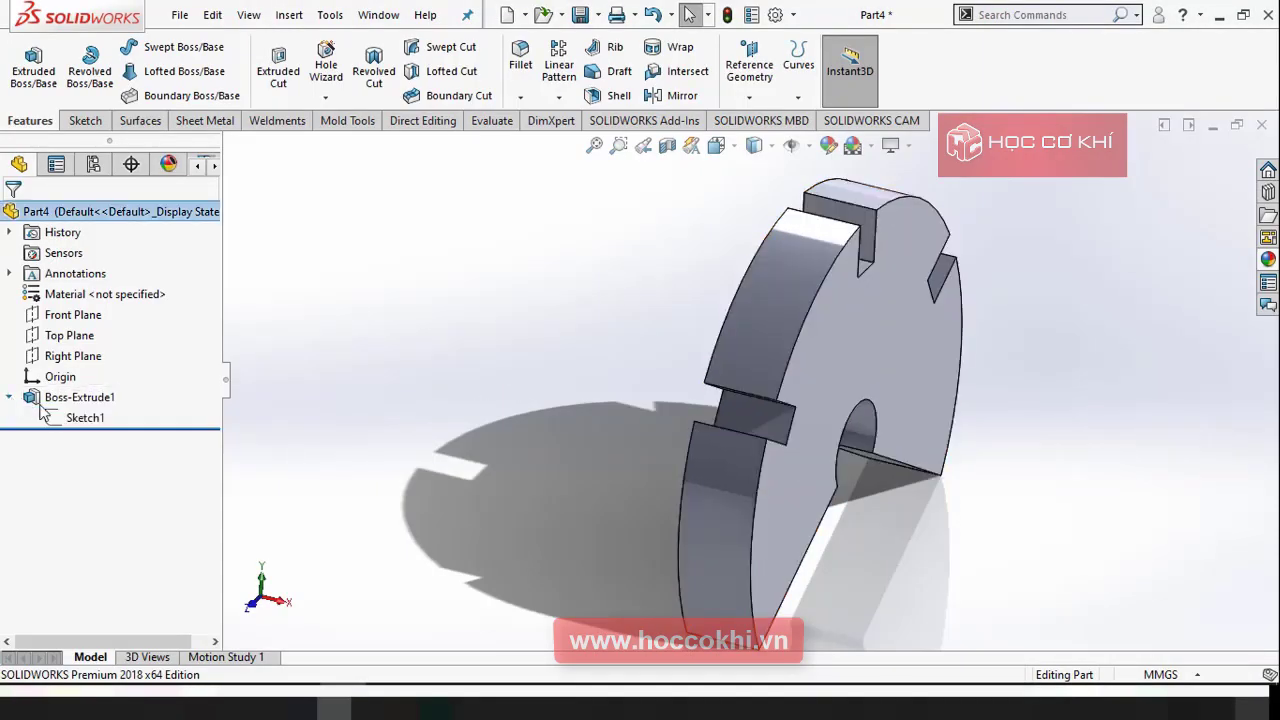
click(82, 417)
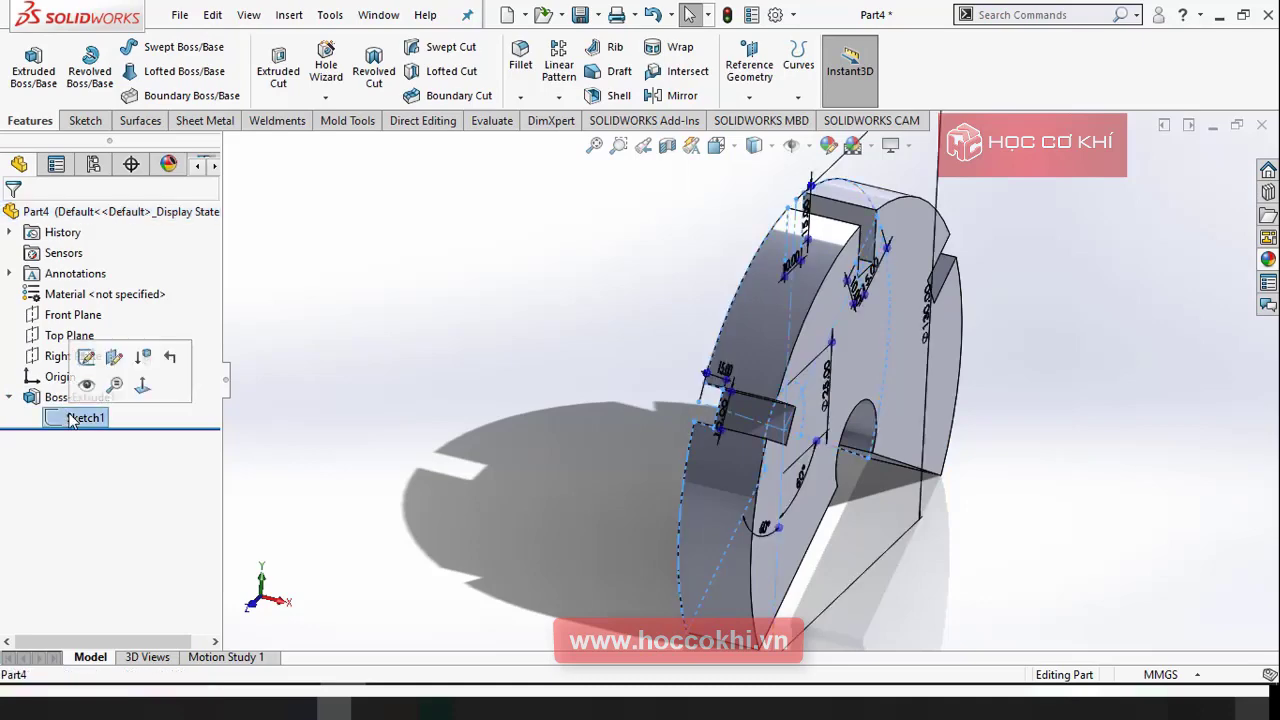
right_click(114, 366)
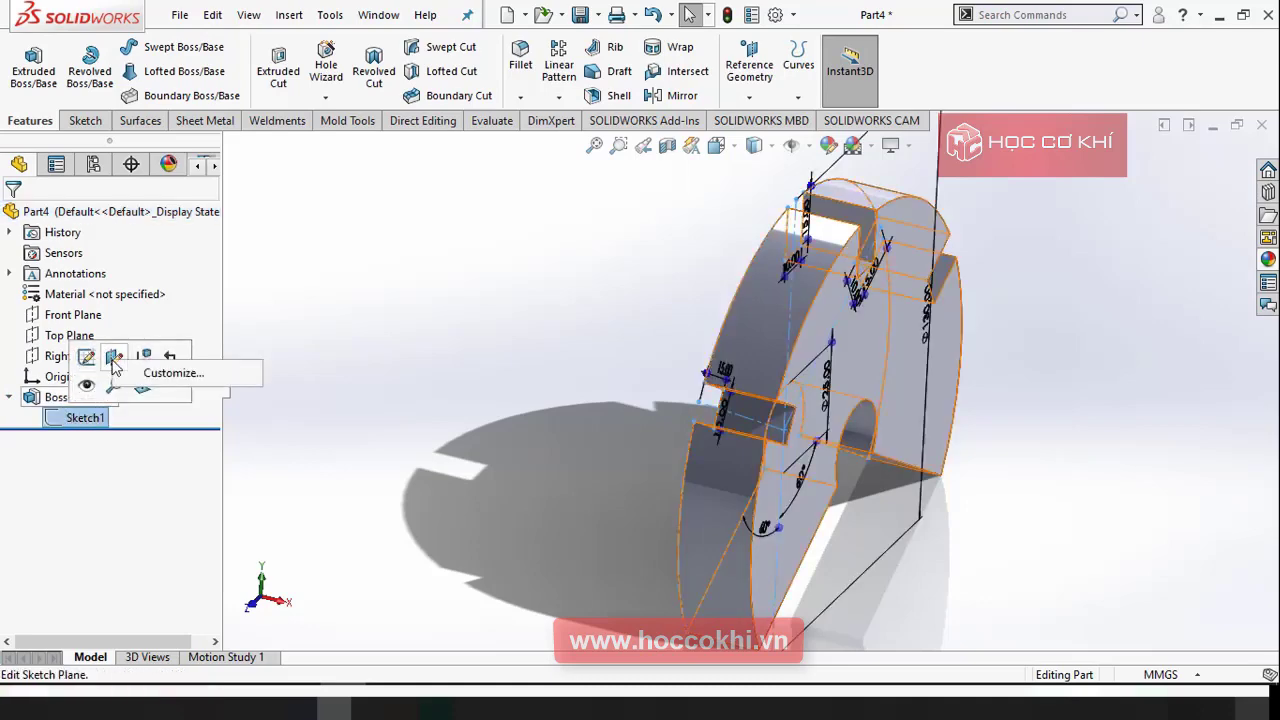
click(340, 378)
click(85, 417)
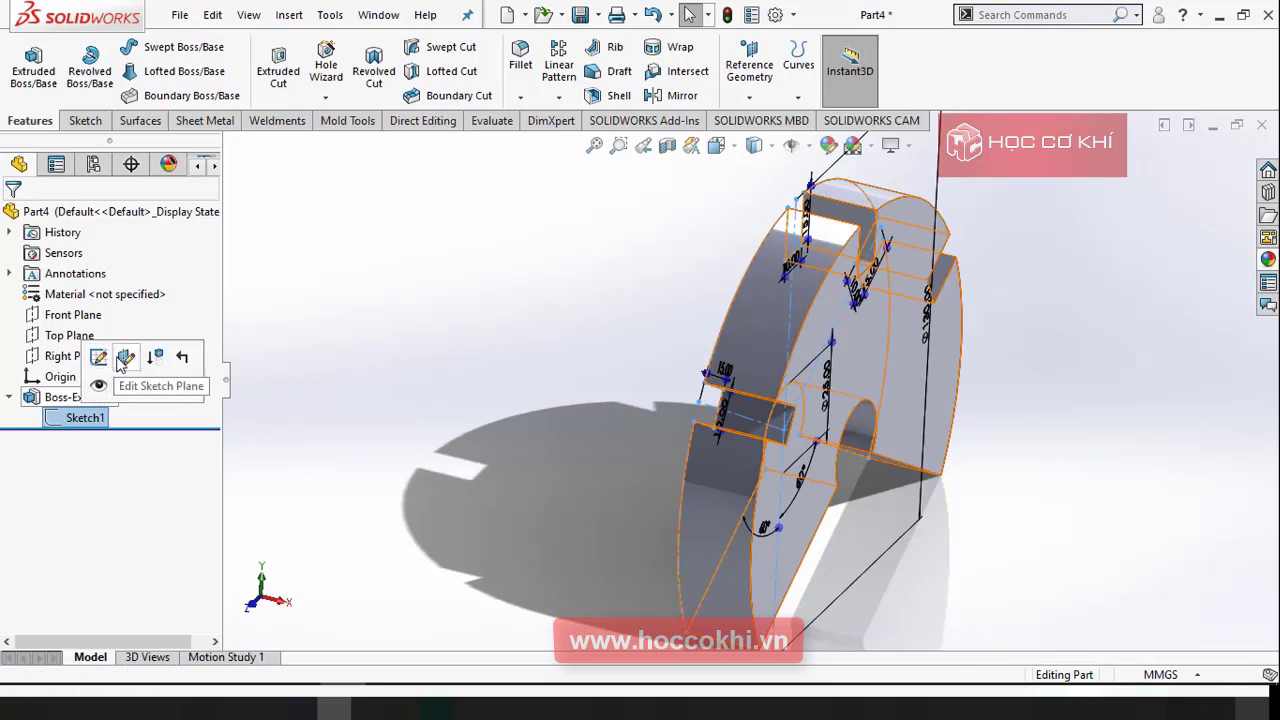
click(122, 357)
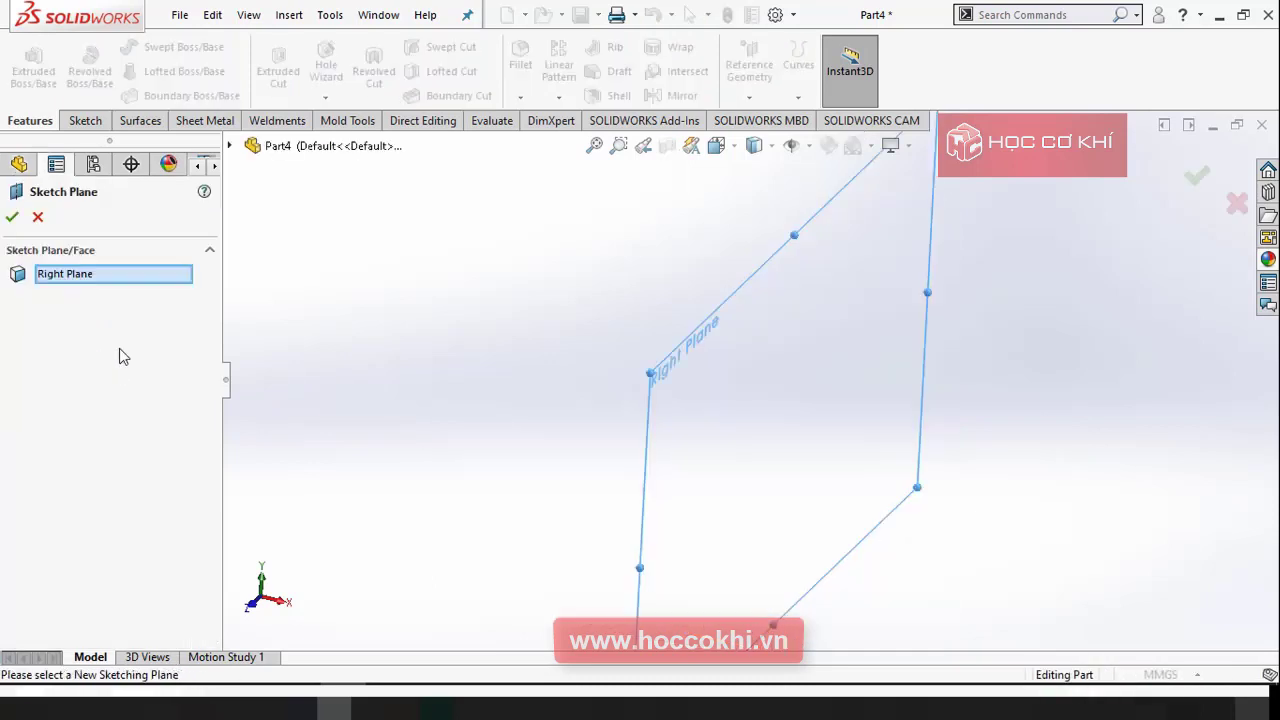
click(229, 146)
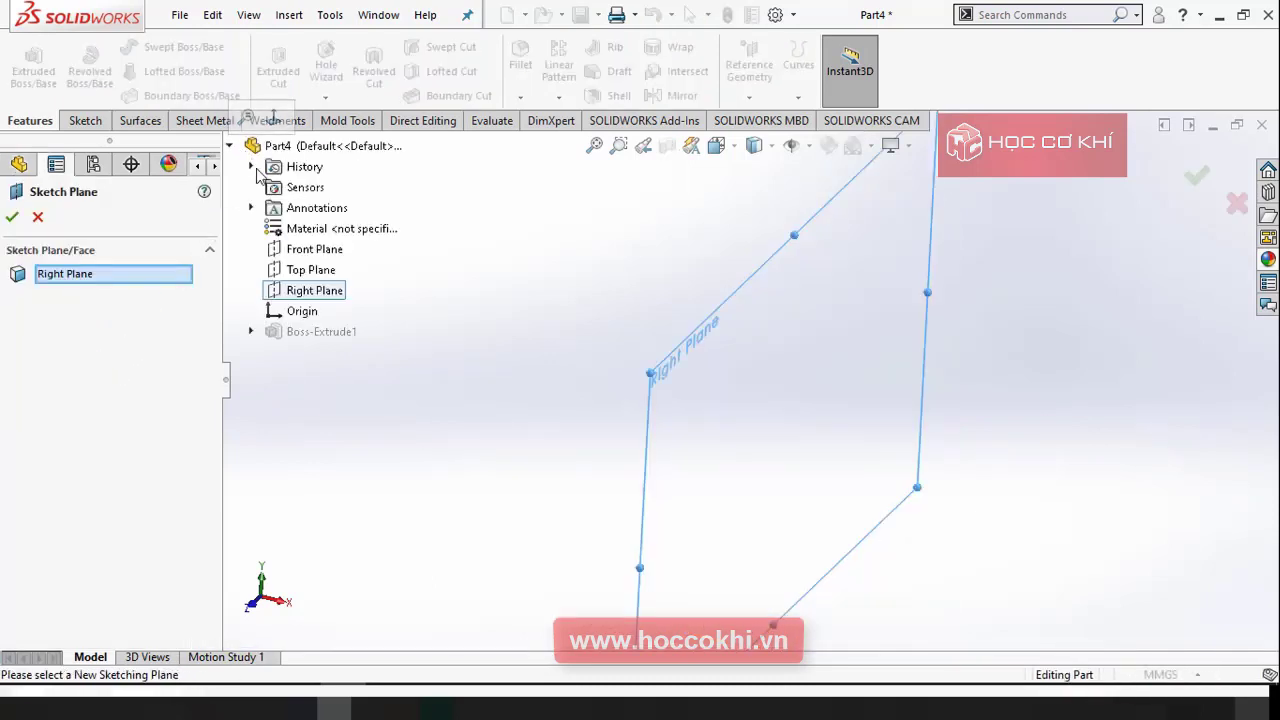
click(301, 257)
click(12, 217)
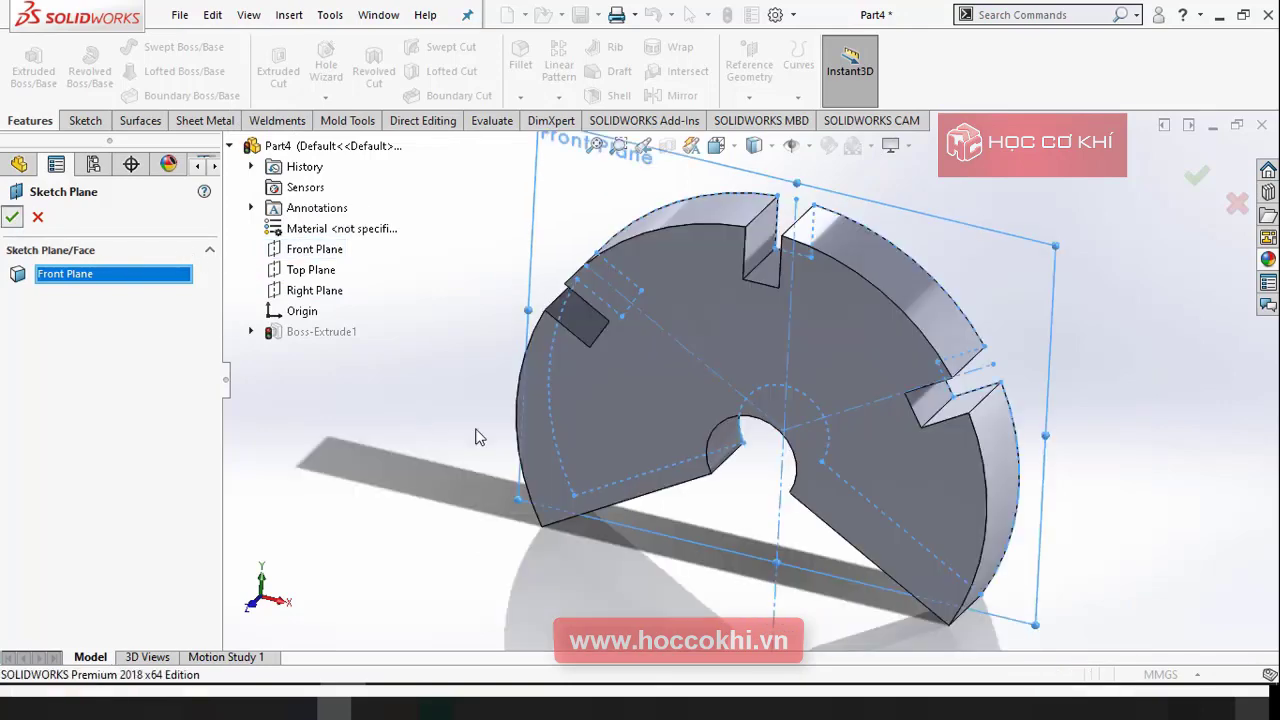
scroll(680, 459, up, 3)
key(alt+Tab)
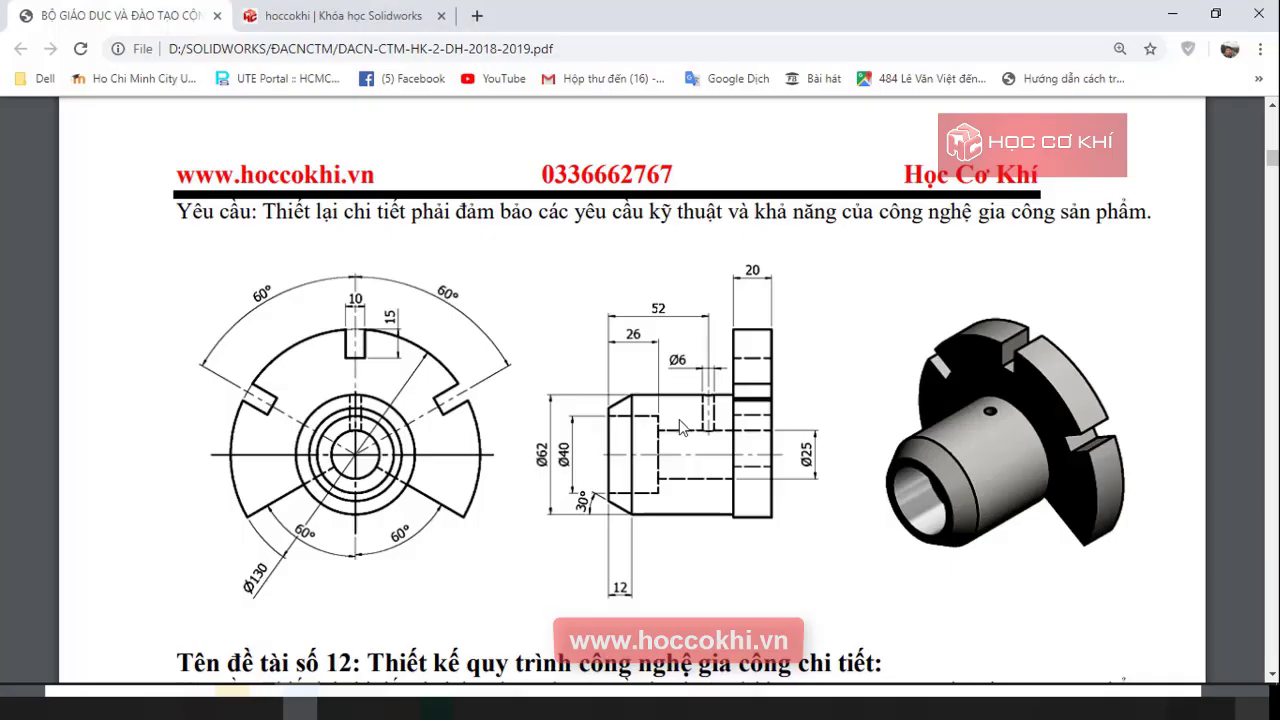
key(alt+Tab)
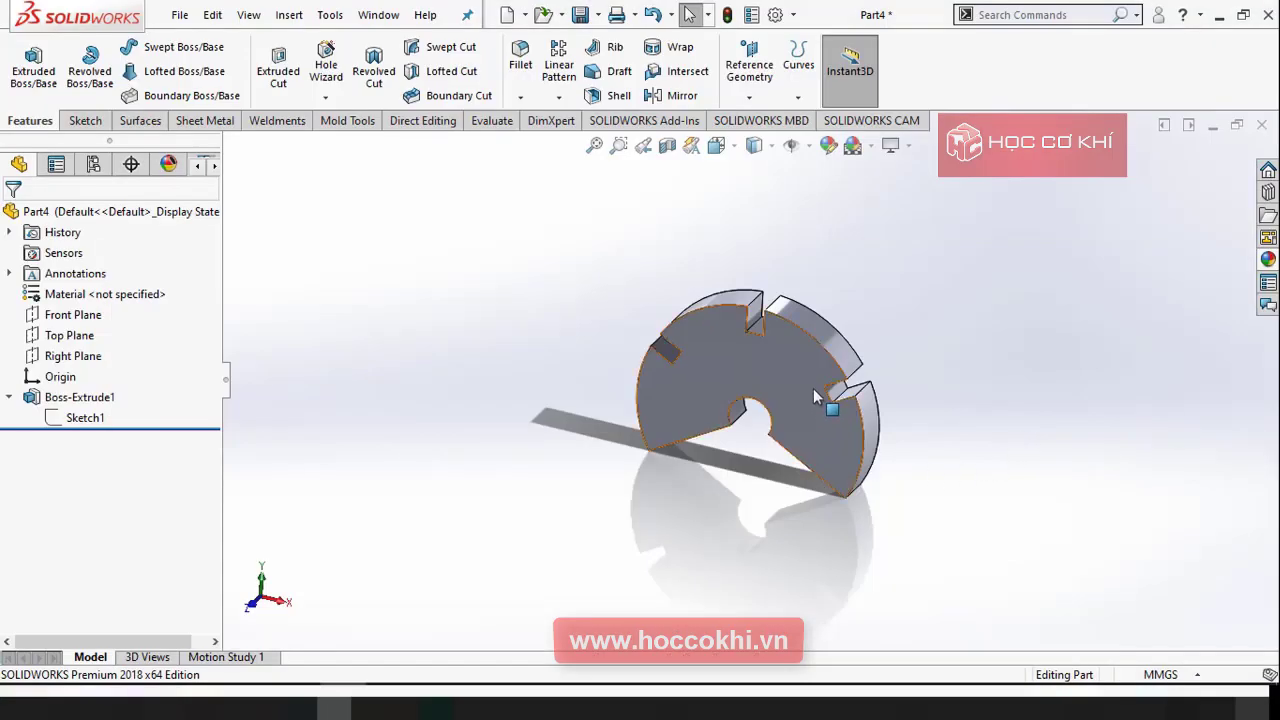
Step: Orbit the disc, show it in isometric view, and review the PDF drawing
scroll(815, 395, down, 2)
middle_drag(818, 432, 794, 428)
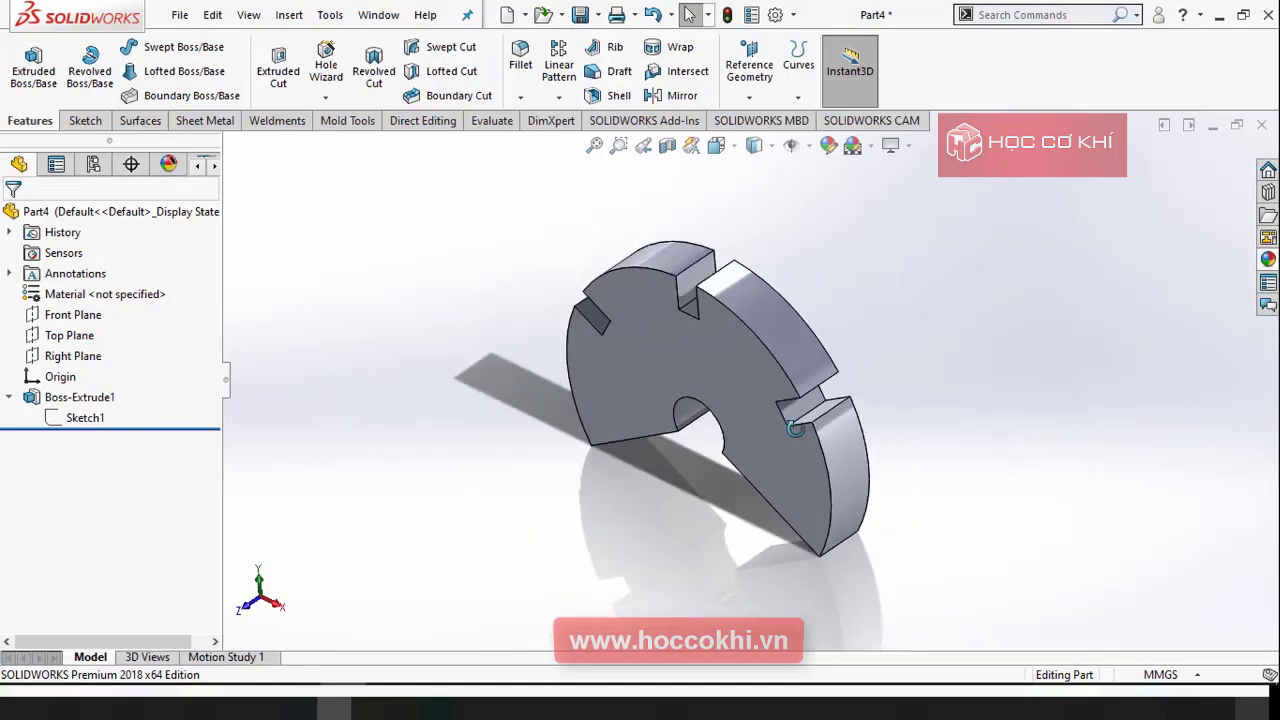
key(ctrl+7)
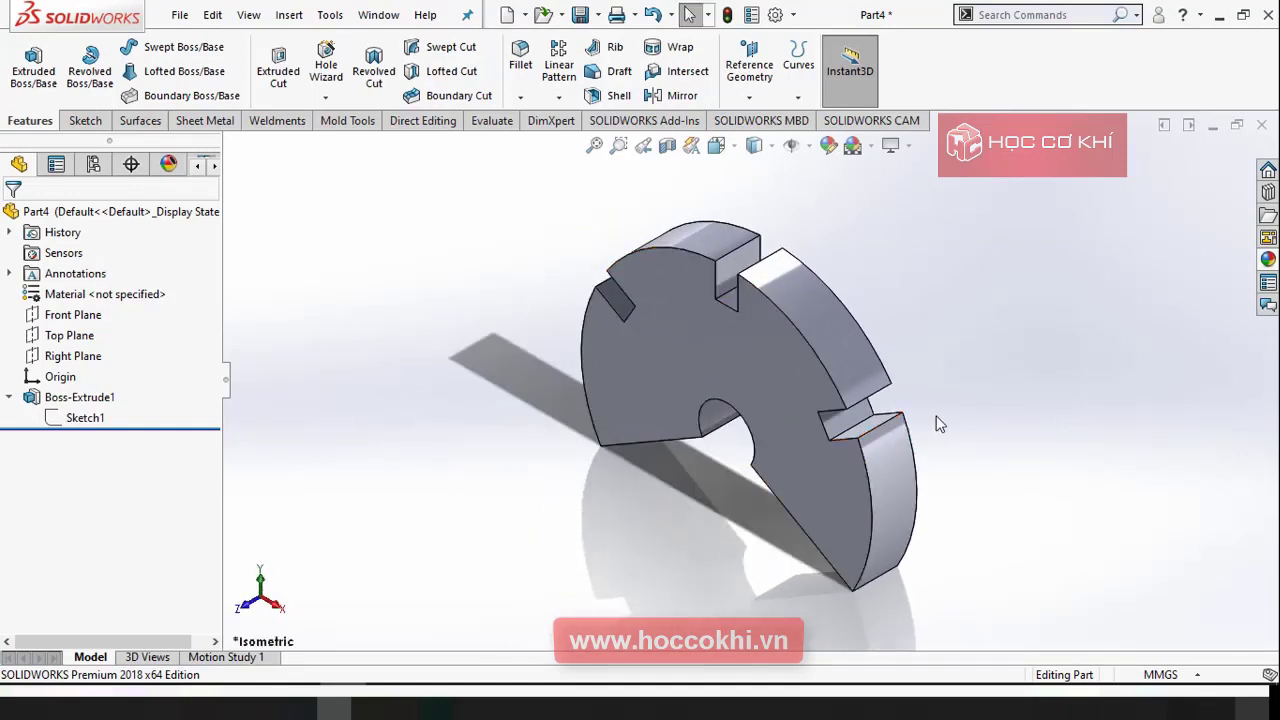
key(alt+Tab)
key(alt+Tab)
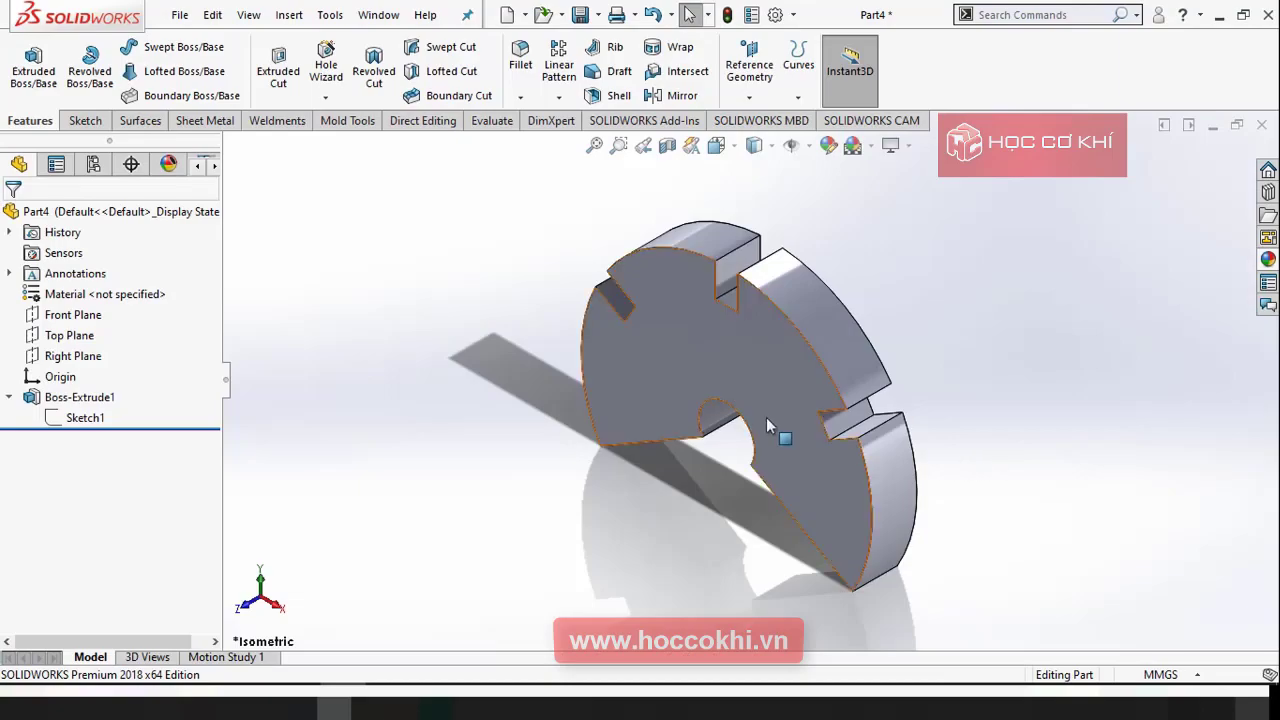
key(alt+Tab)
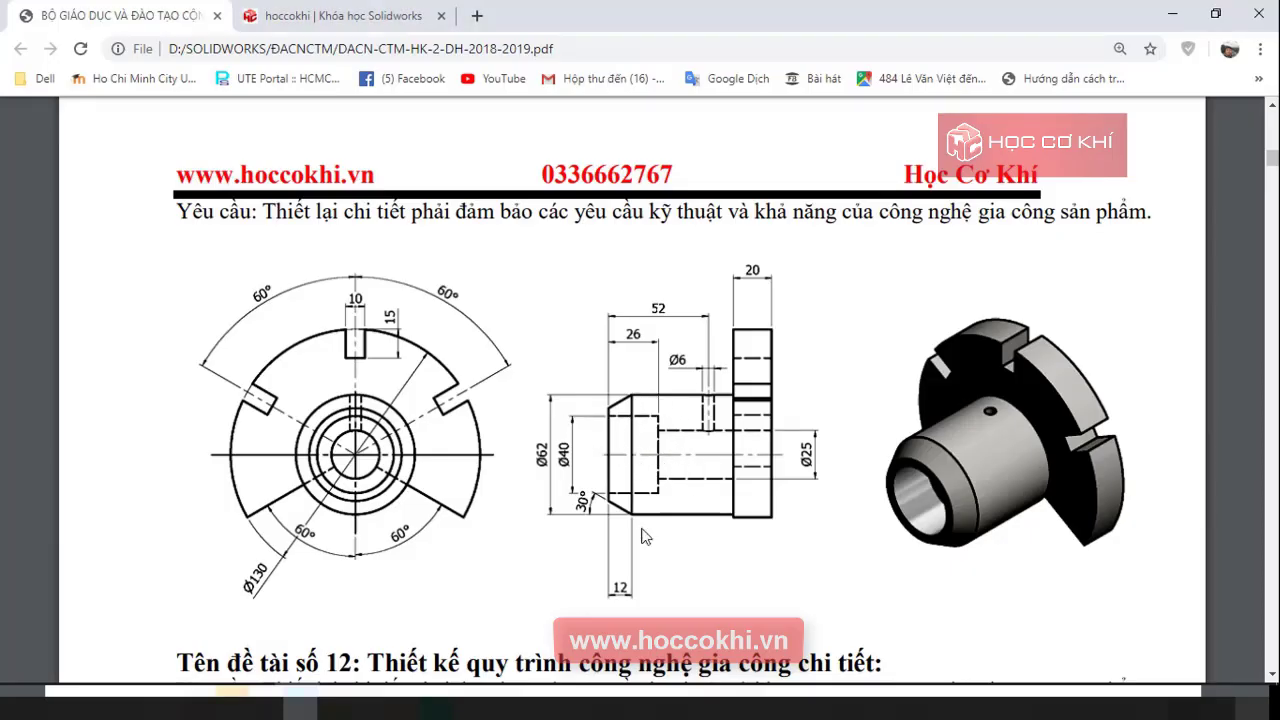
key(alt+Tab)
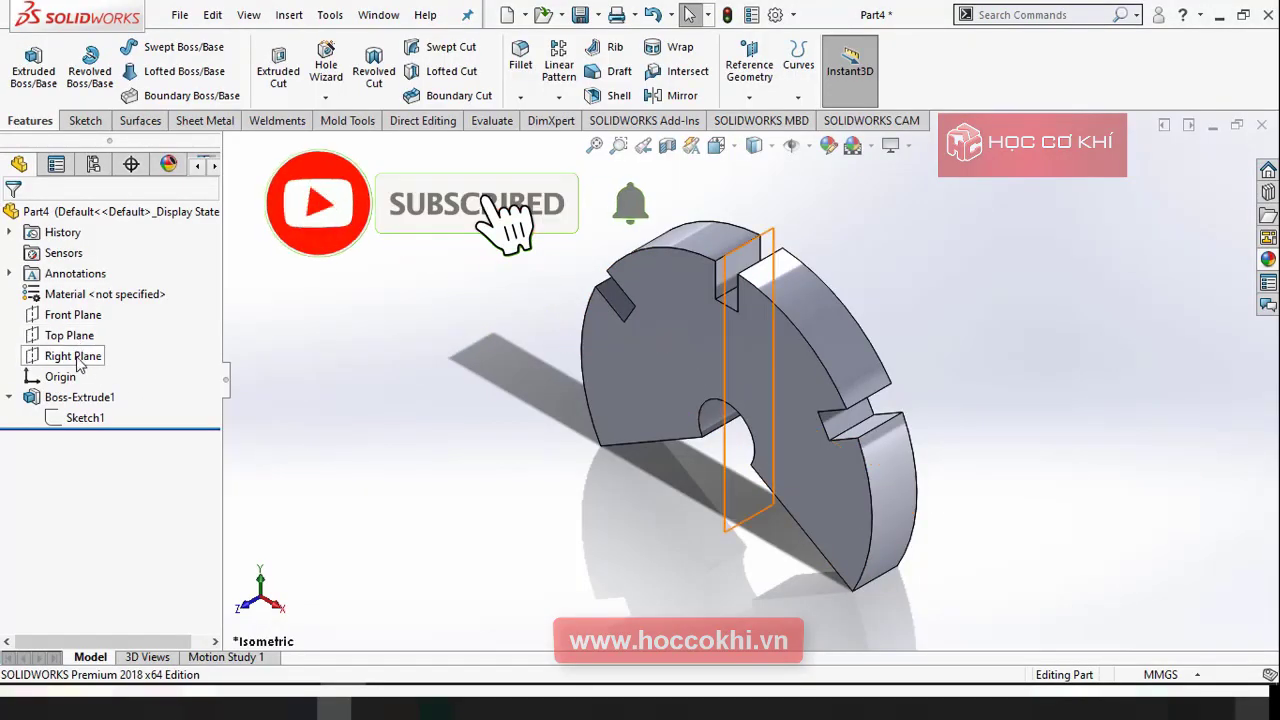
Step: Start a new sketch on the Right Plane, checking the hub dimensions on the drawing
click(75, 356)
key(s)
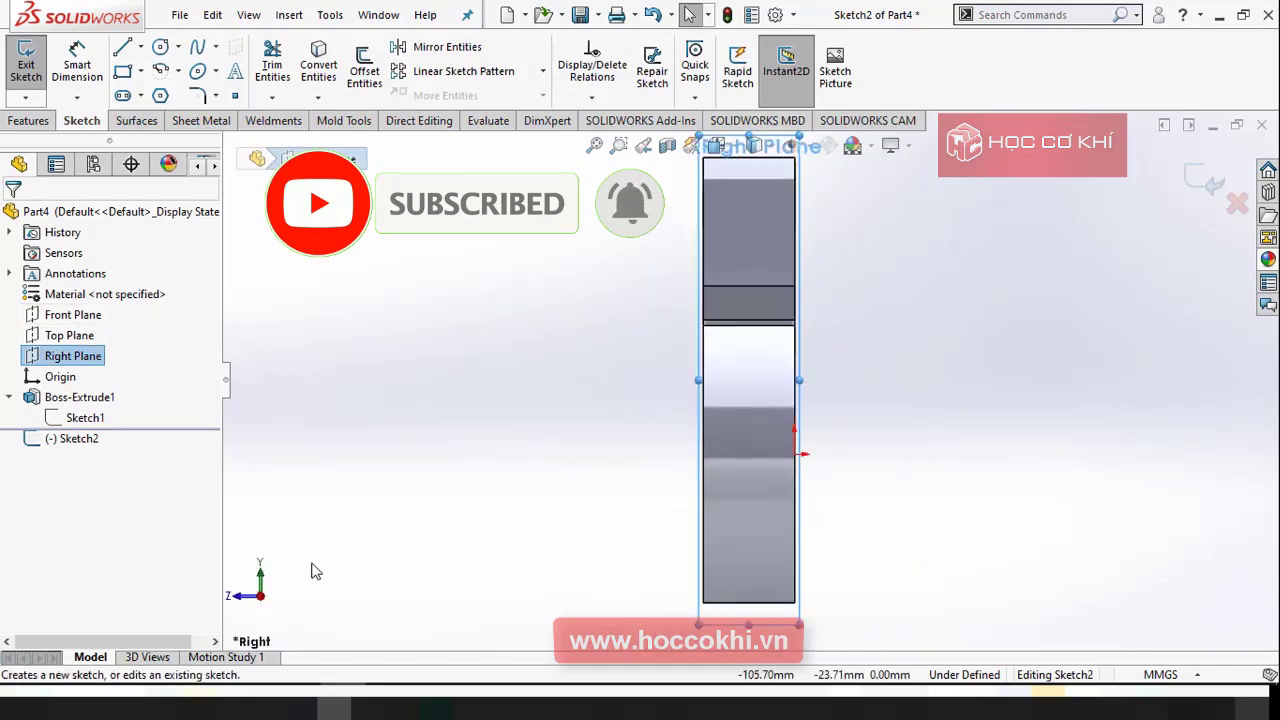
key(alt+Tab)
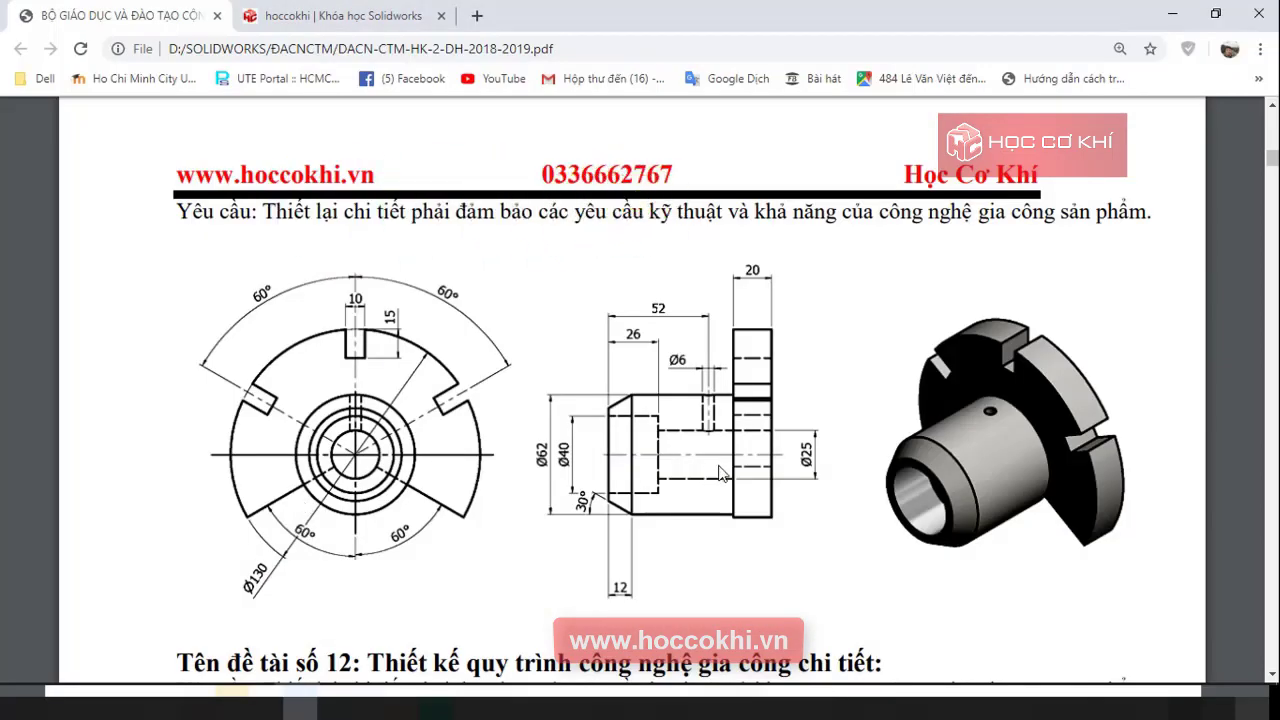
key(alt+Tab)
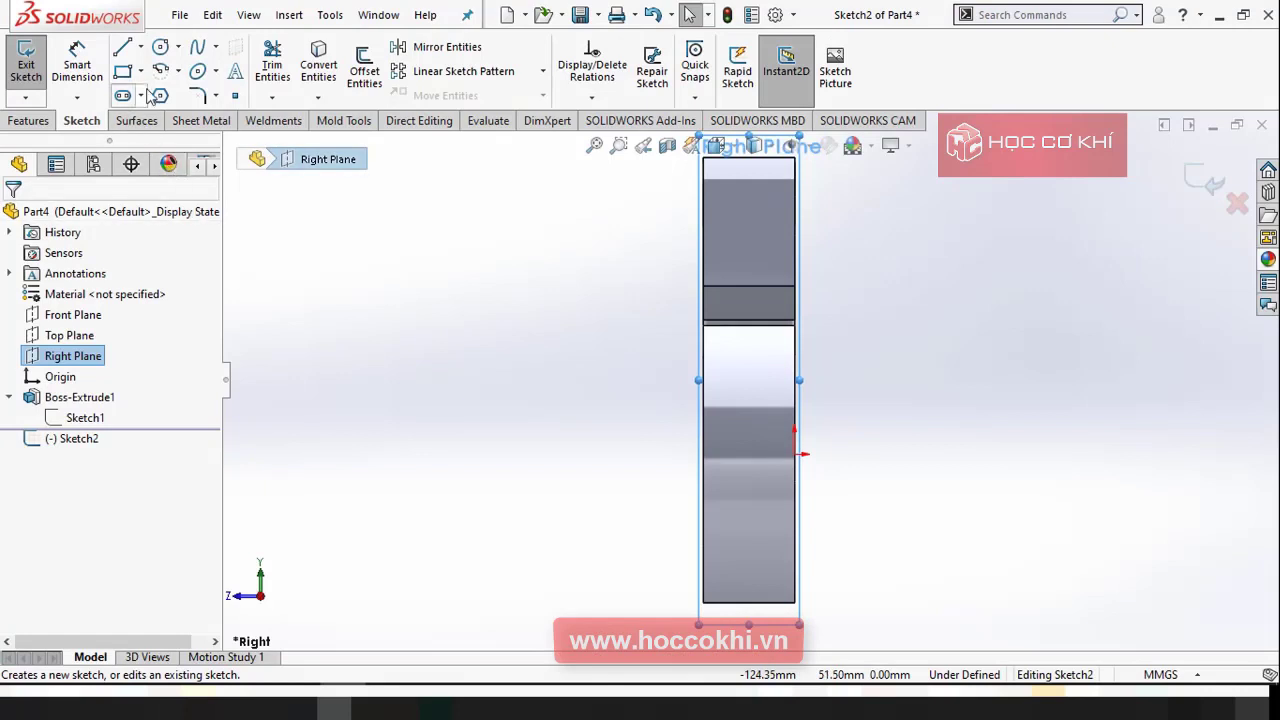
Step: Draw a horizontal centerline from the disc's centre leftward past the disc
click(124, 49)
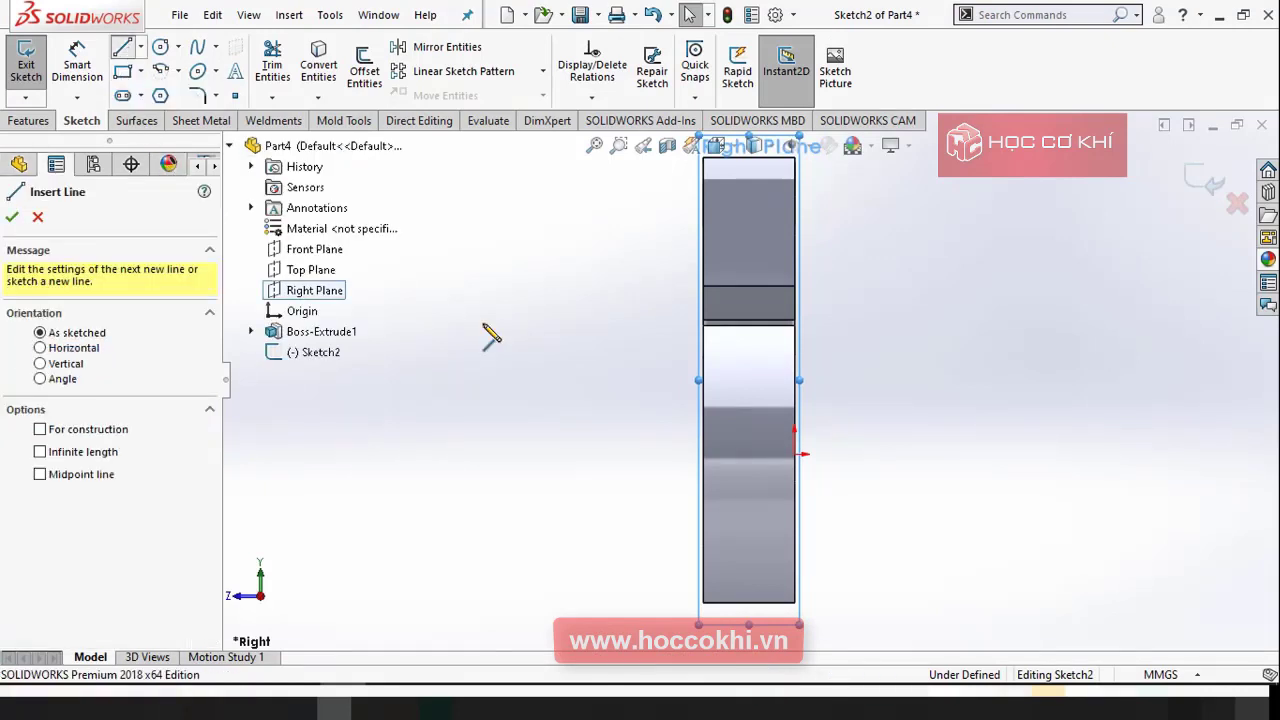
click(141, 48)
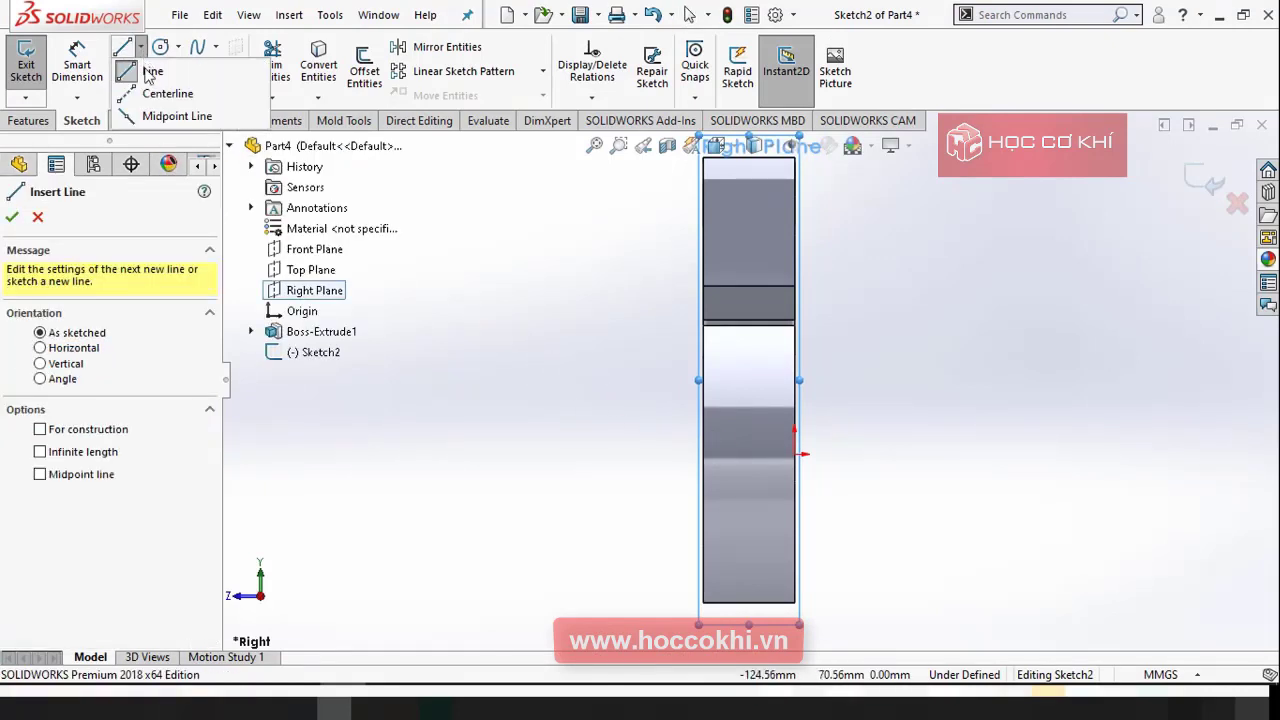
click(168, 88)
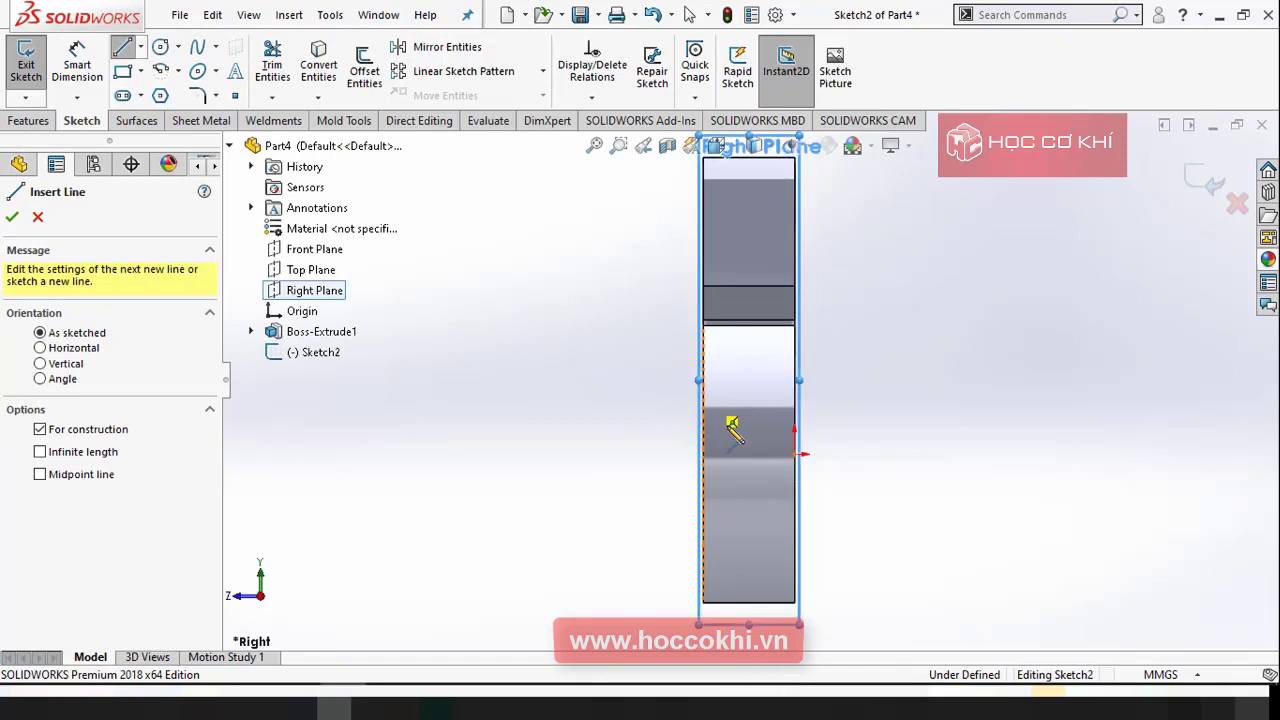
click(795, 455)
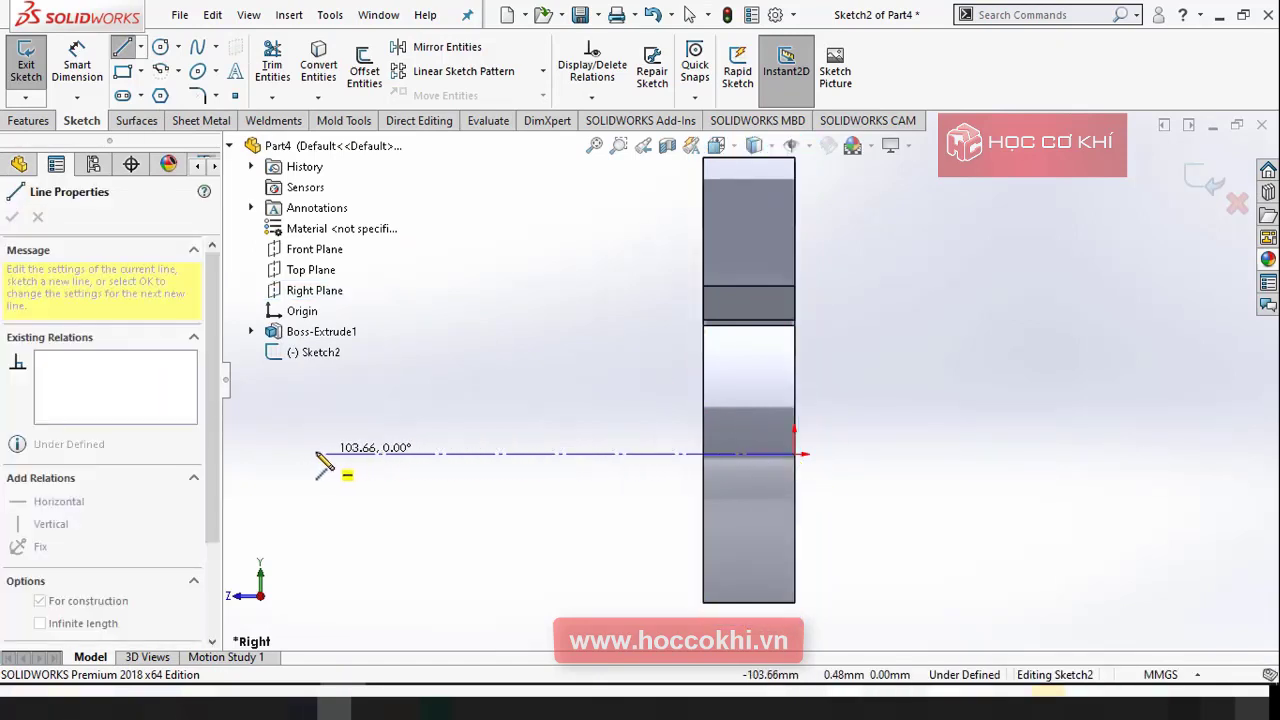
click(287, 454)
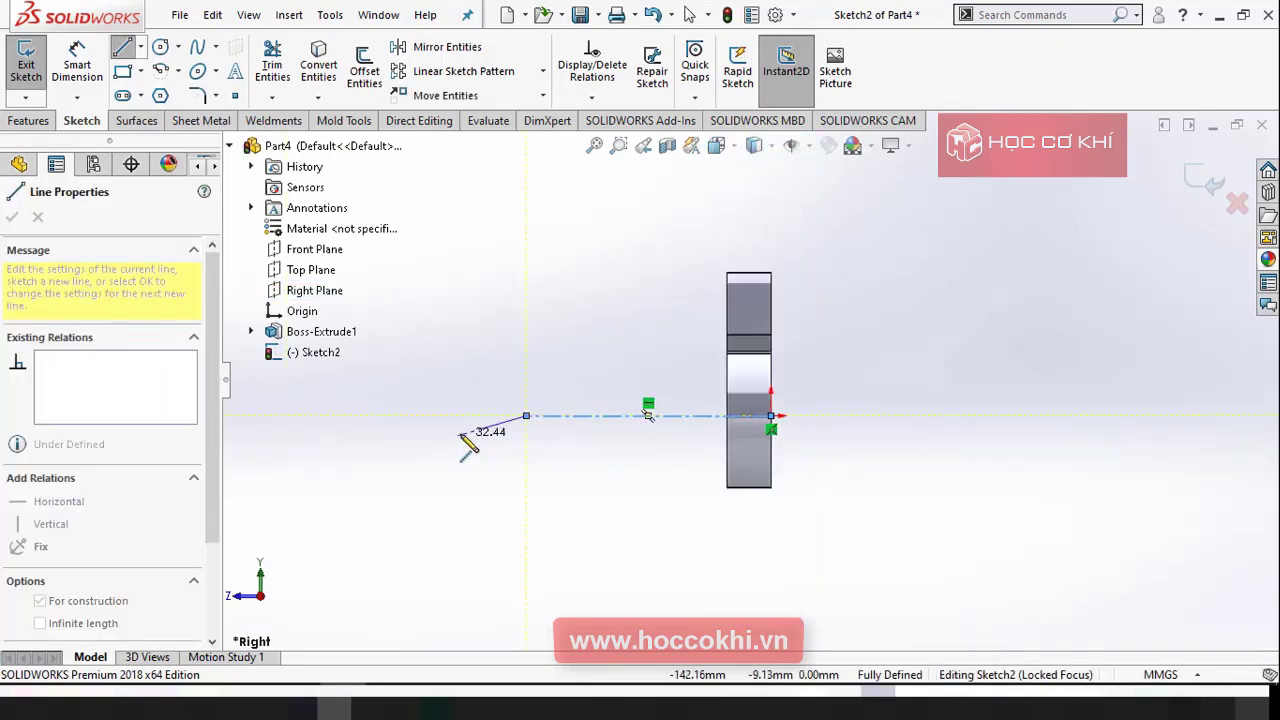
key(Escape)
key(alt+Tab)
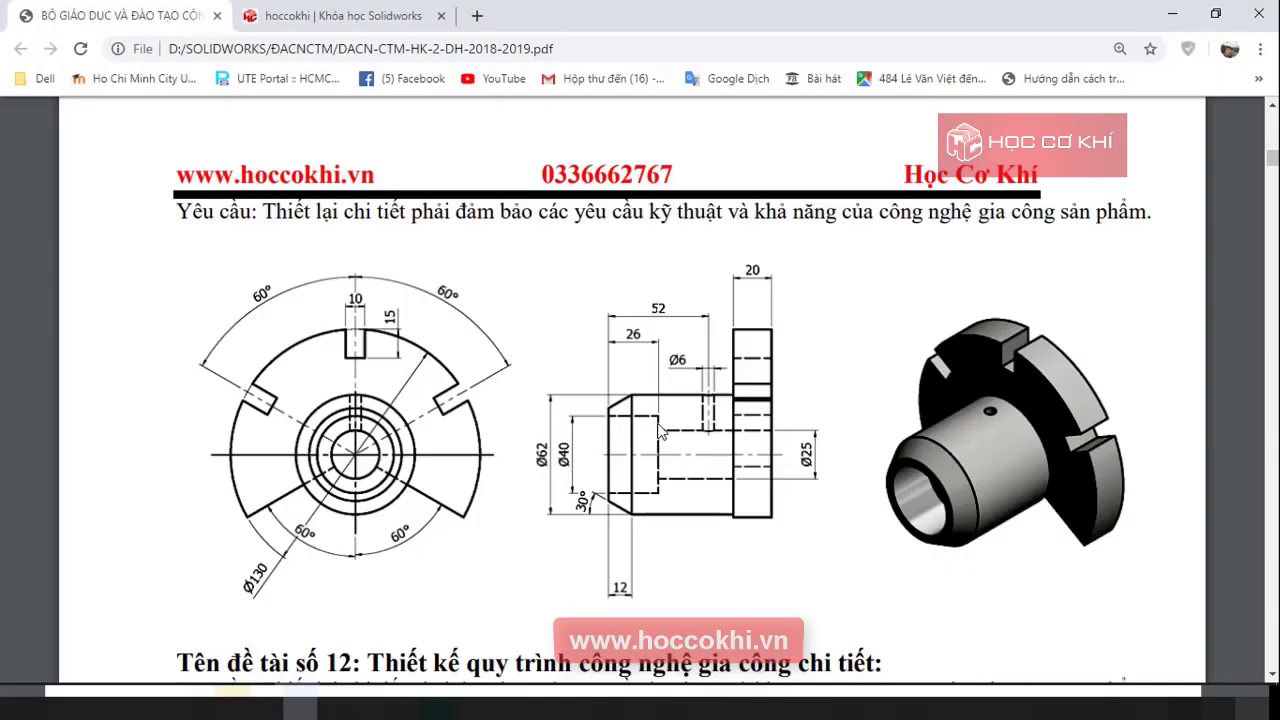
key(alt+Tab)
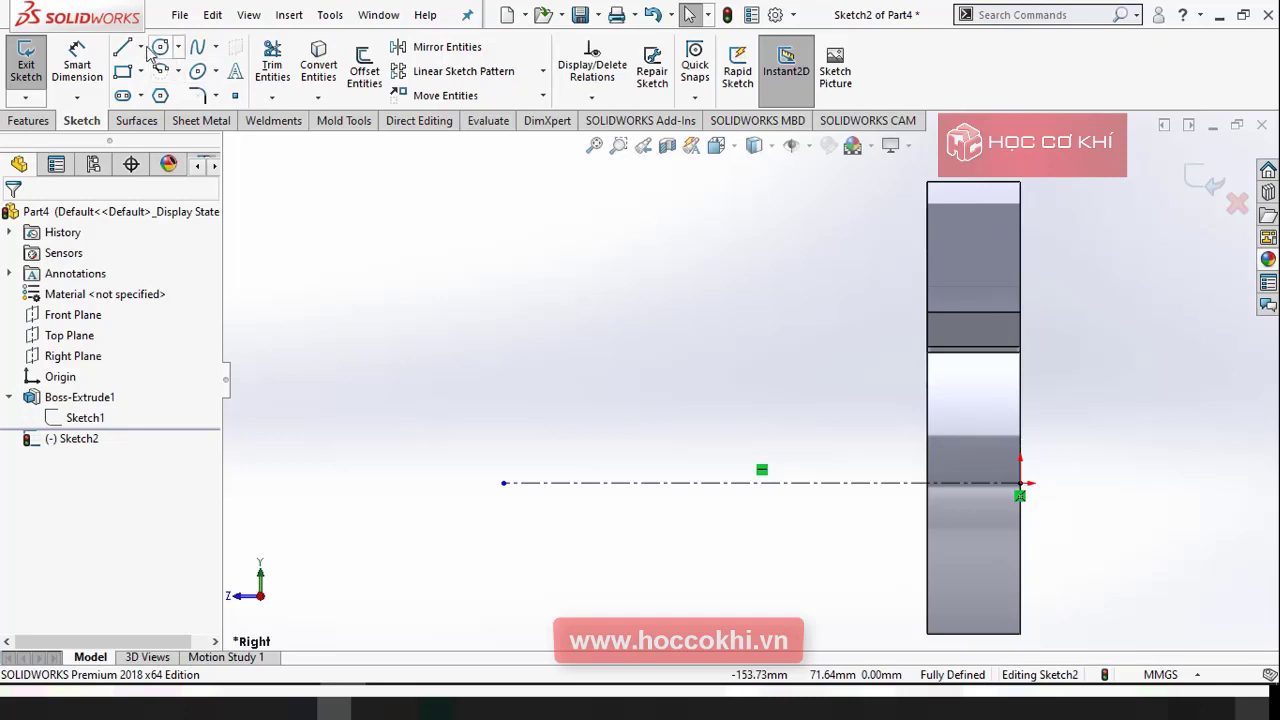
Step: Draw the hub's lower edge, vertical step and step edge, starting from the disc face
click(141, 47)
click(150, 66)
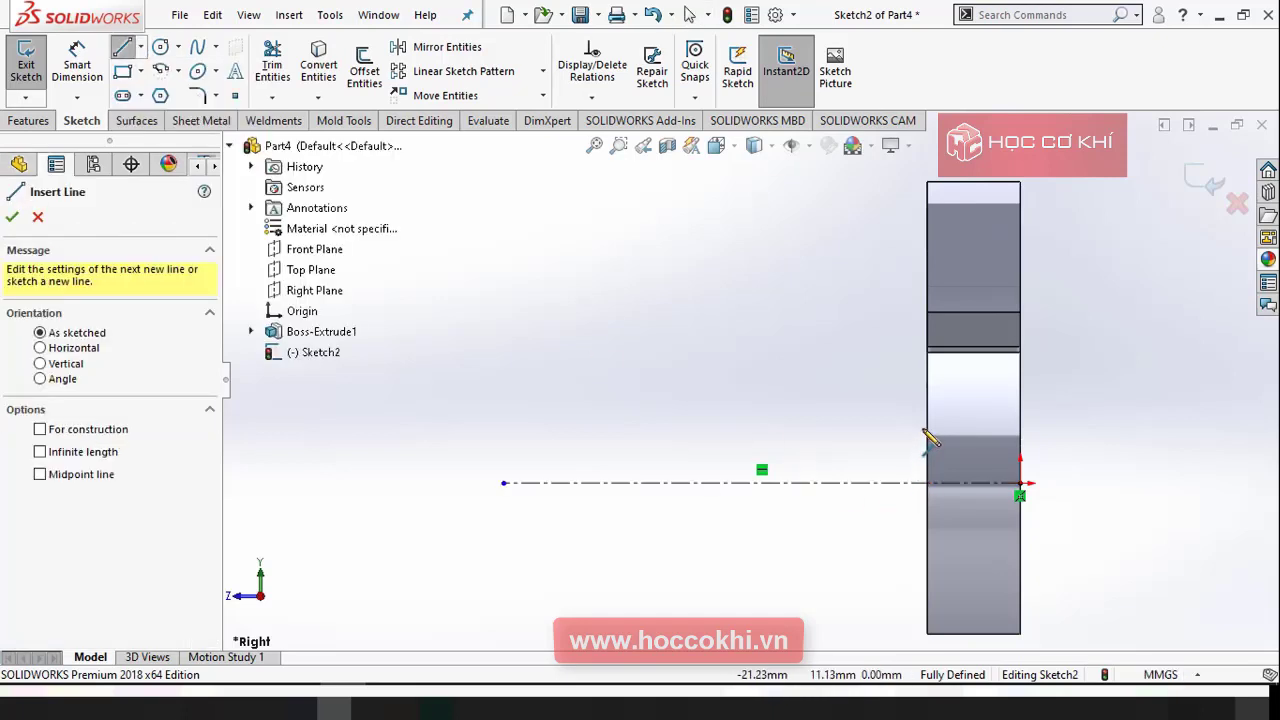
click(927, 406)
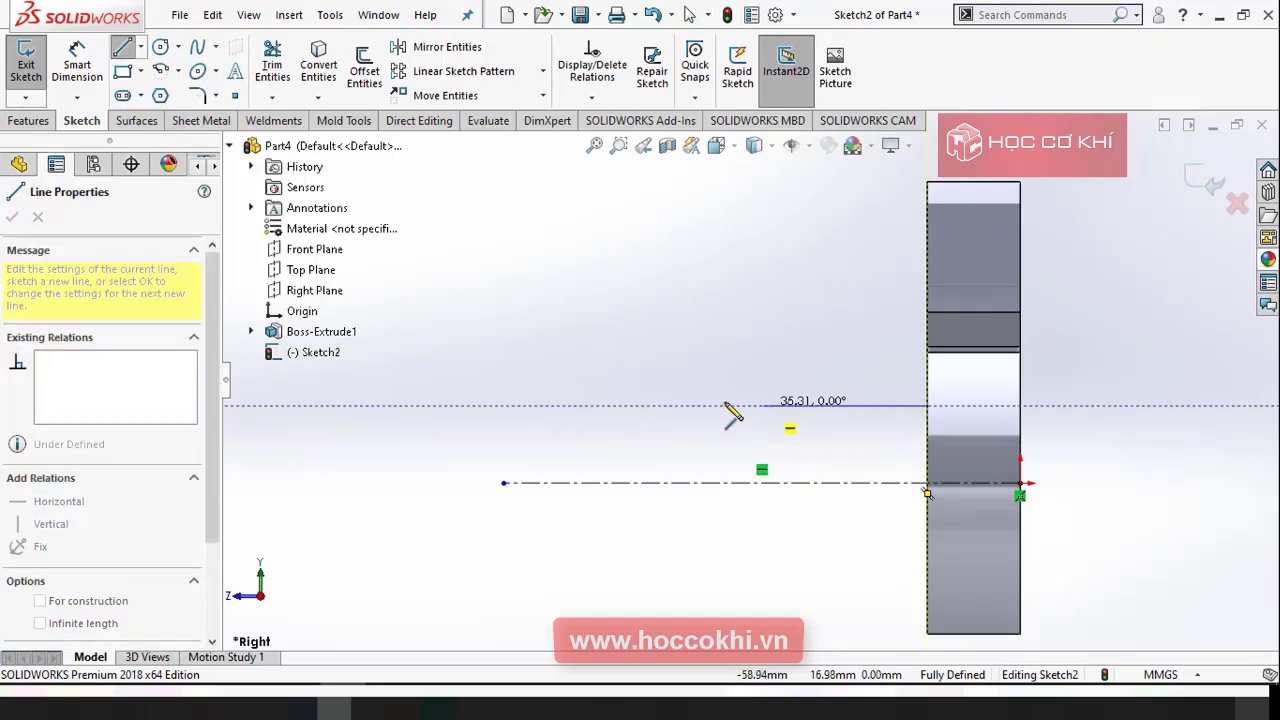
click(668, 406)
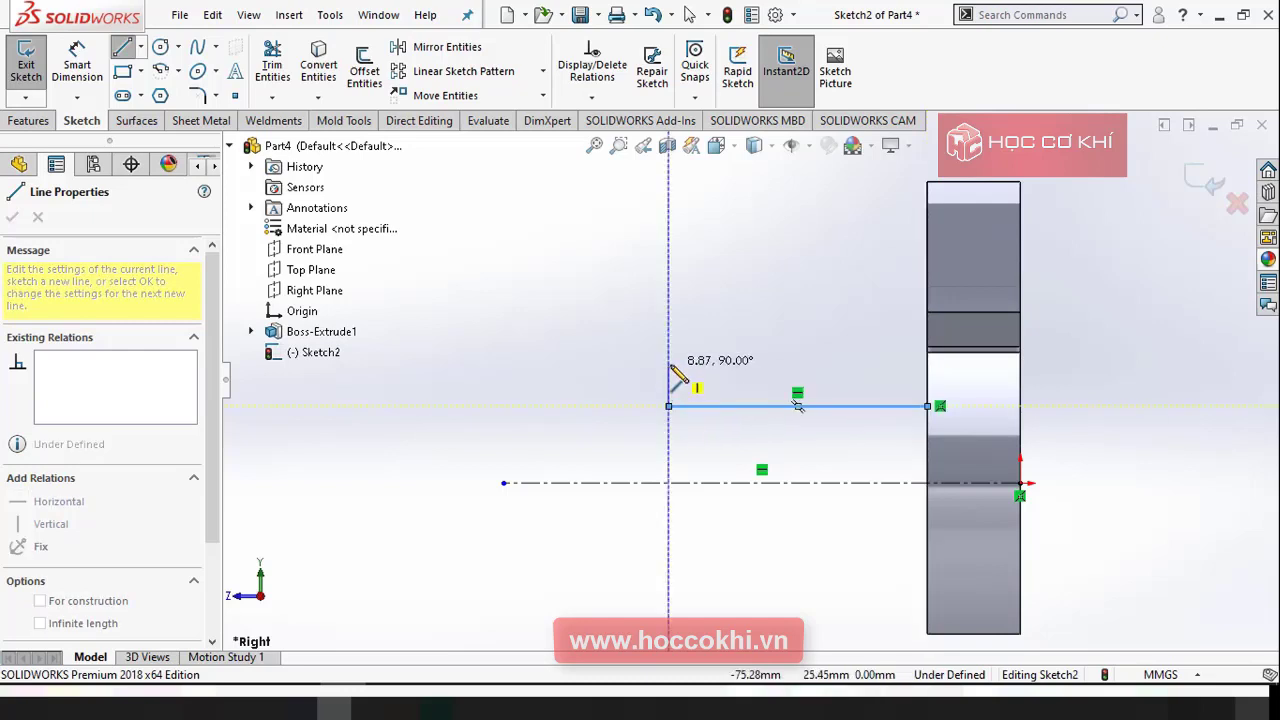
click(668, 364)
click(549, 364)
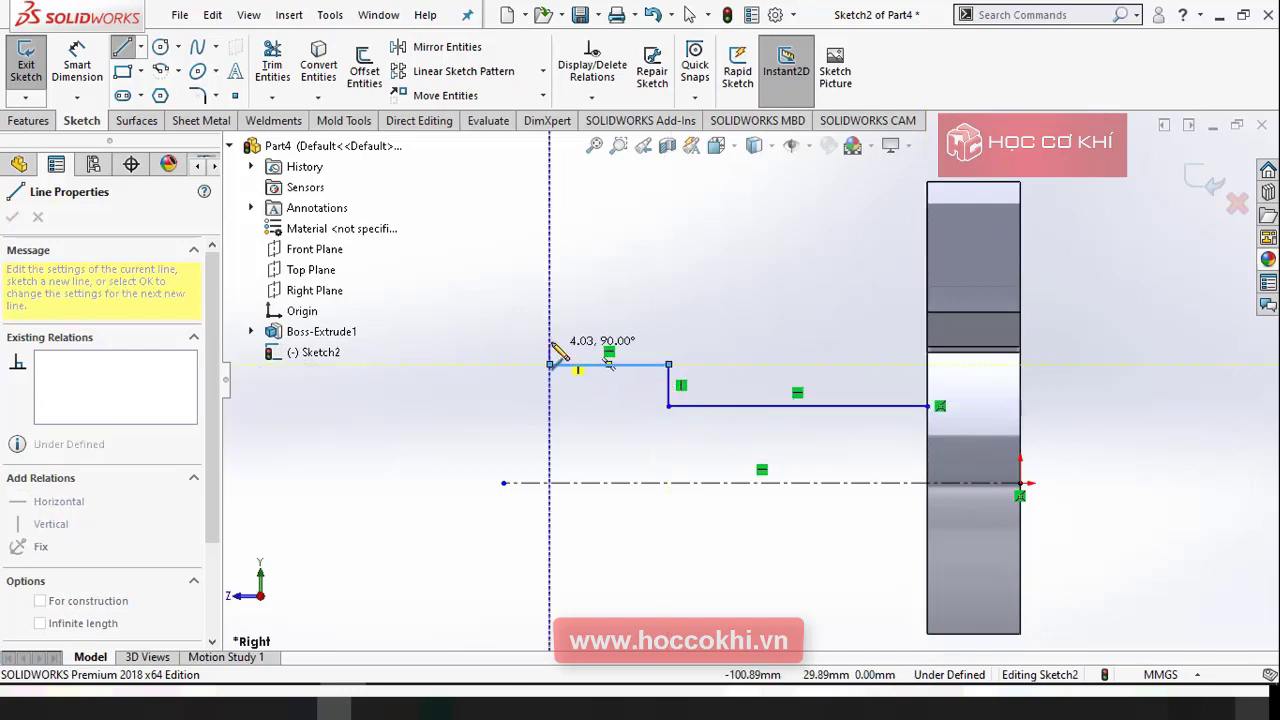
Step: Add the end edge, angled chamfer and top edge, closing the profile along the disc face
click(549, 341)
click(582, 308)
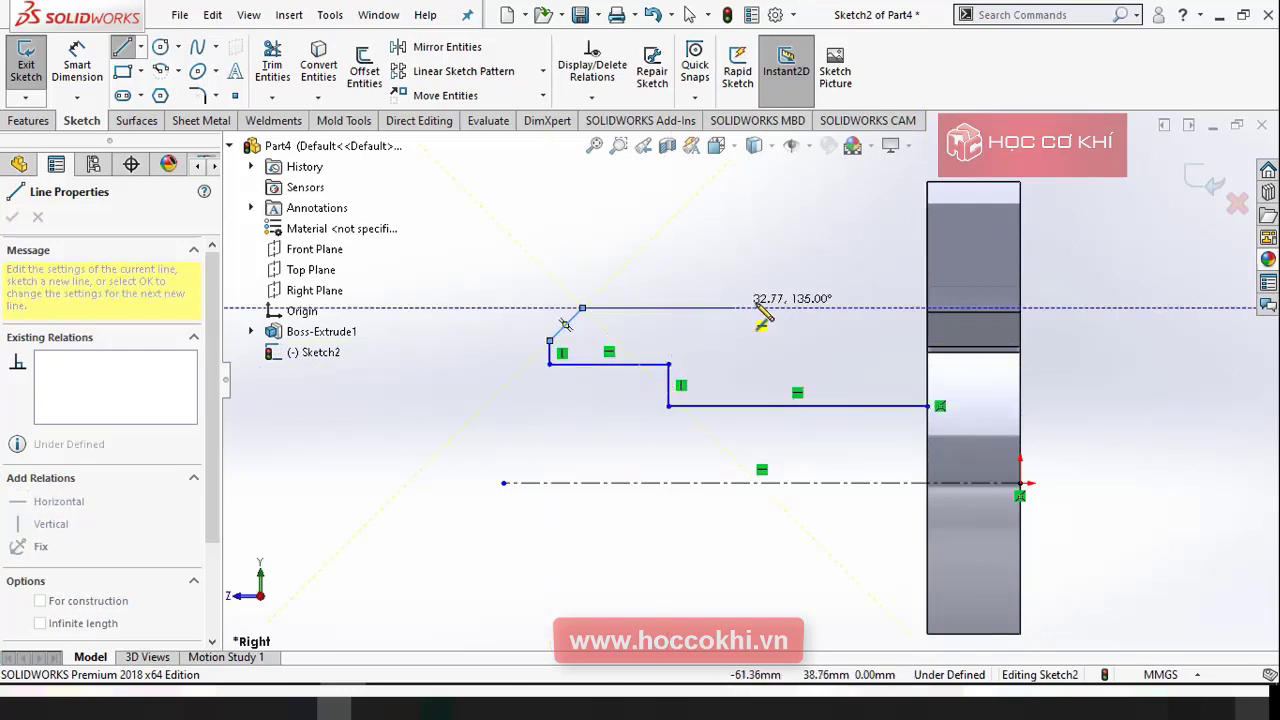
scroll(935, 312, down, 4)
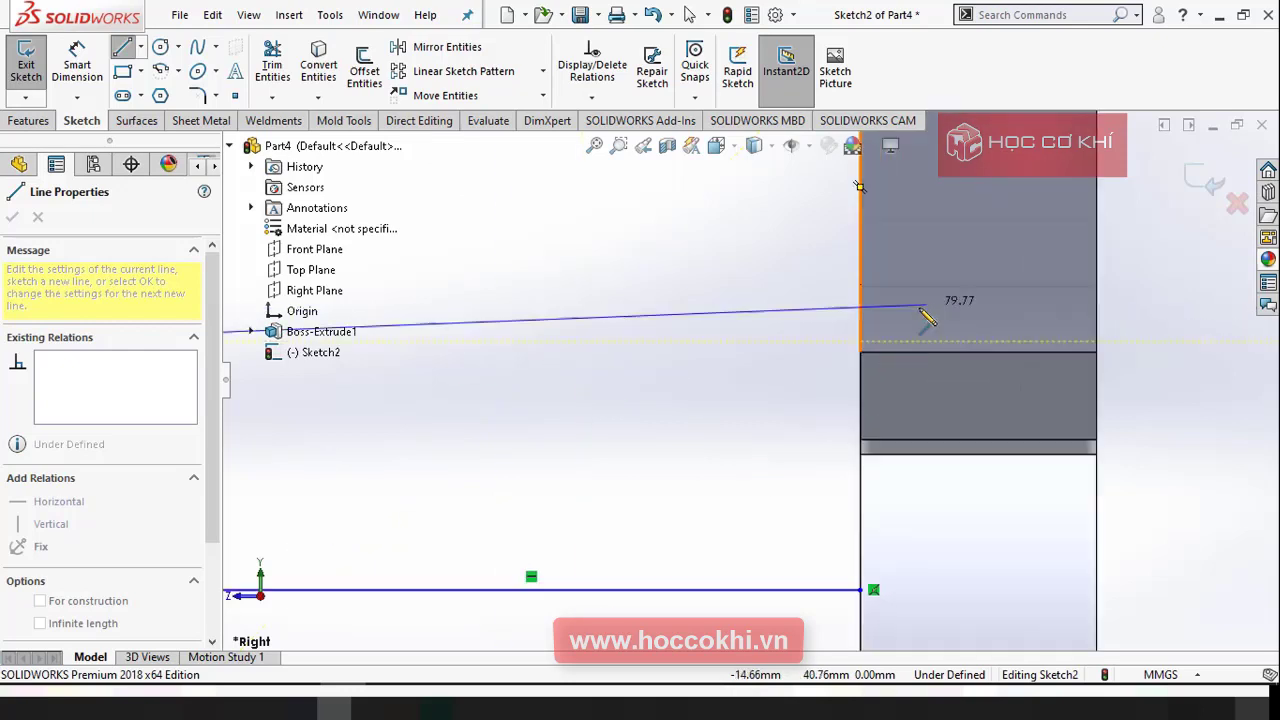
click(861, 342)
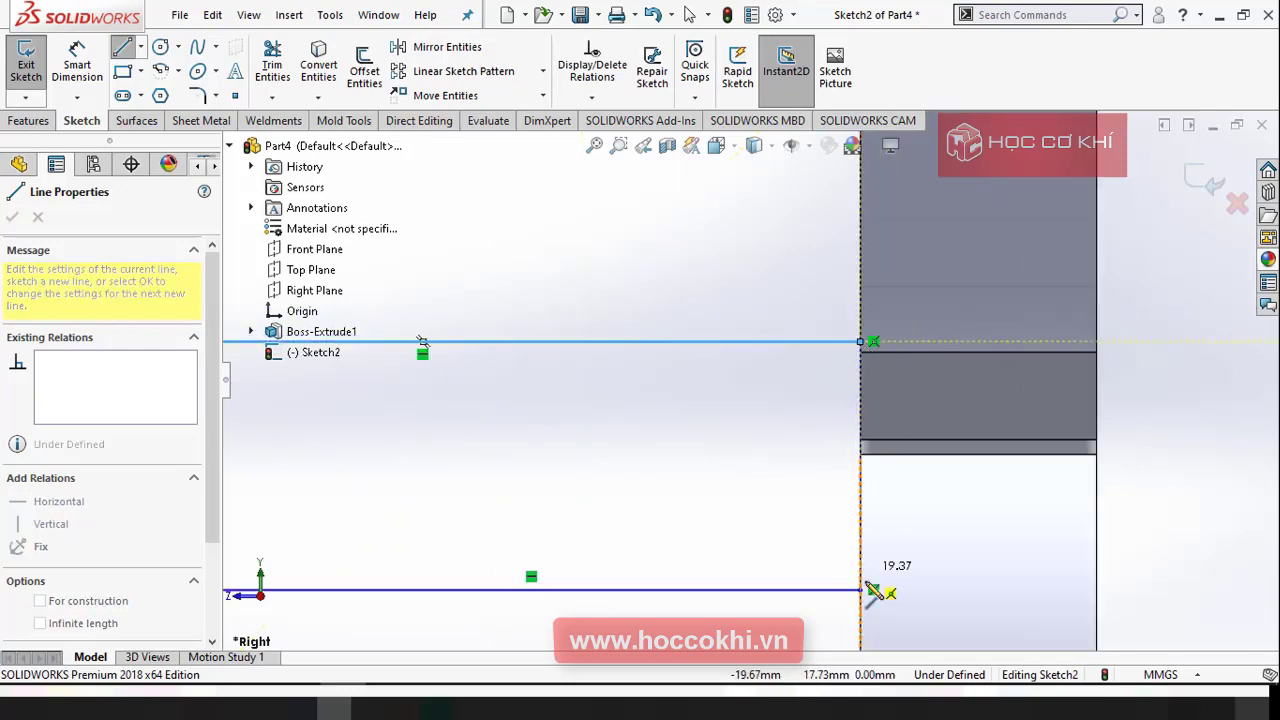
click(861, 590)
scroll(868, 596, up, 2)
scroll(652, 390, down, 1)
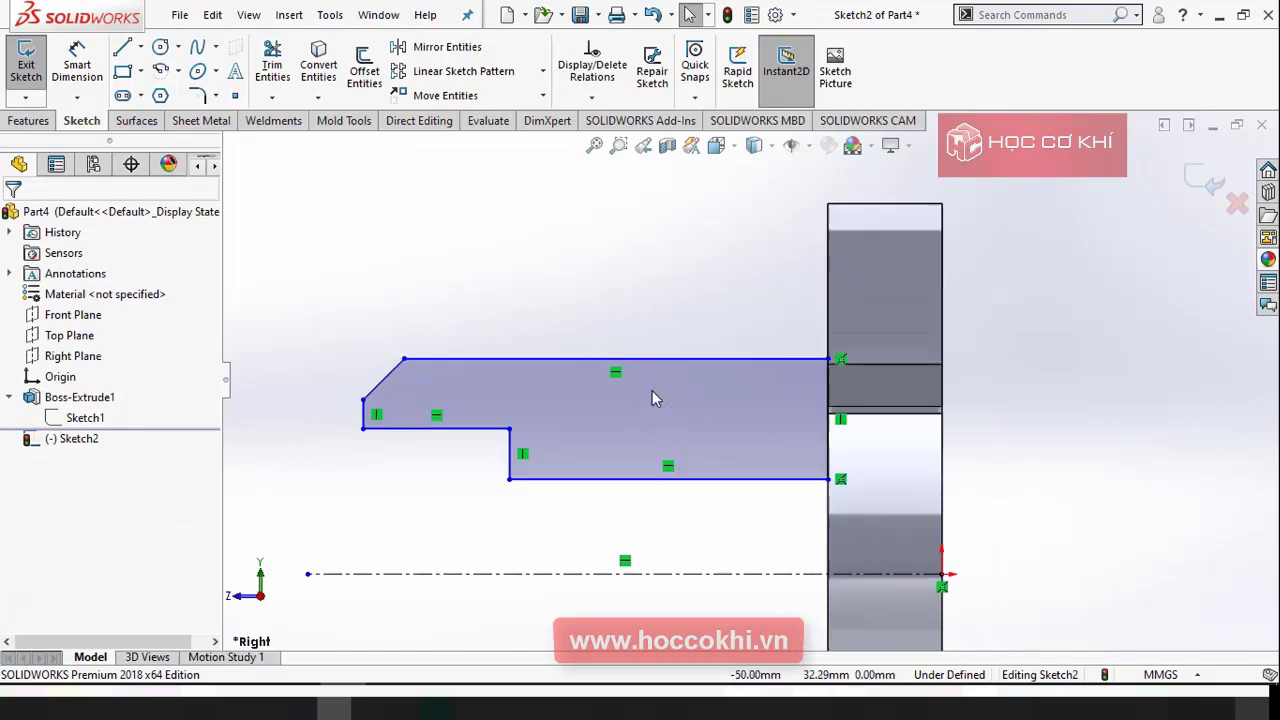
Step: Dimension the hub's top line across the centerline as a Ø62 outer diameter
key(alt+Tab)
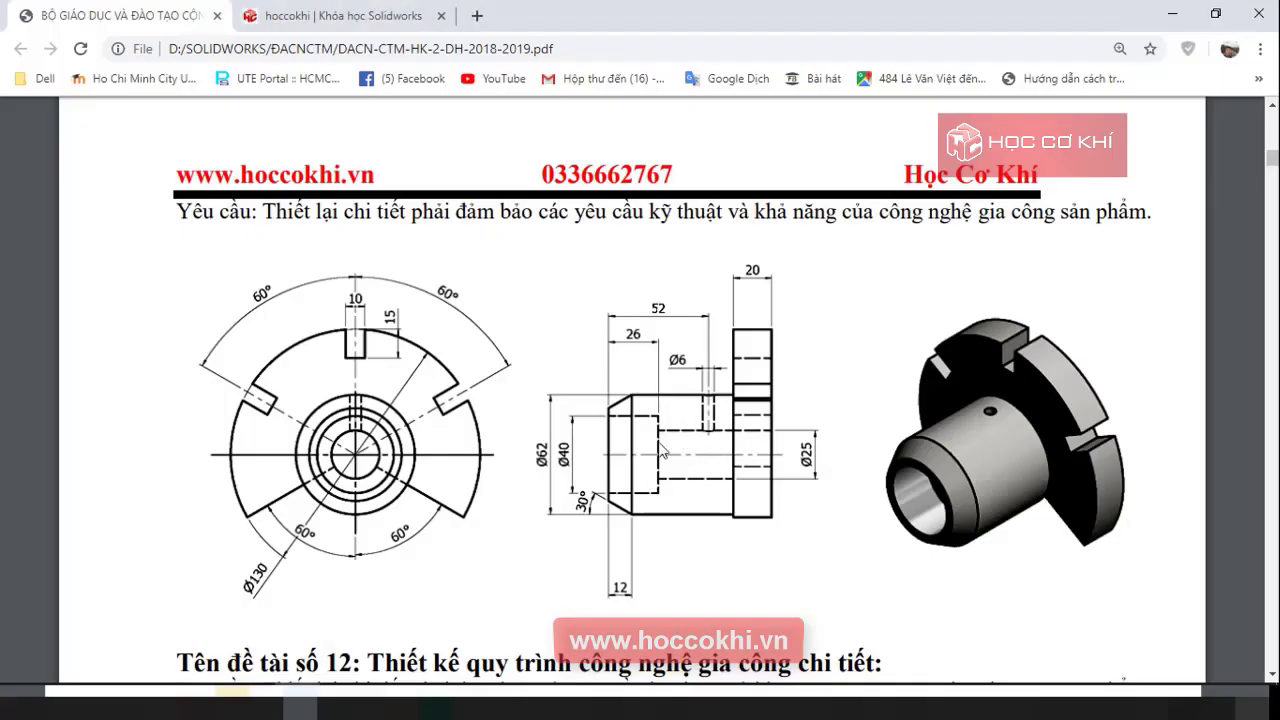
key(alt+Tab)
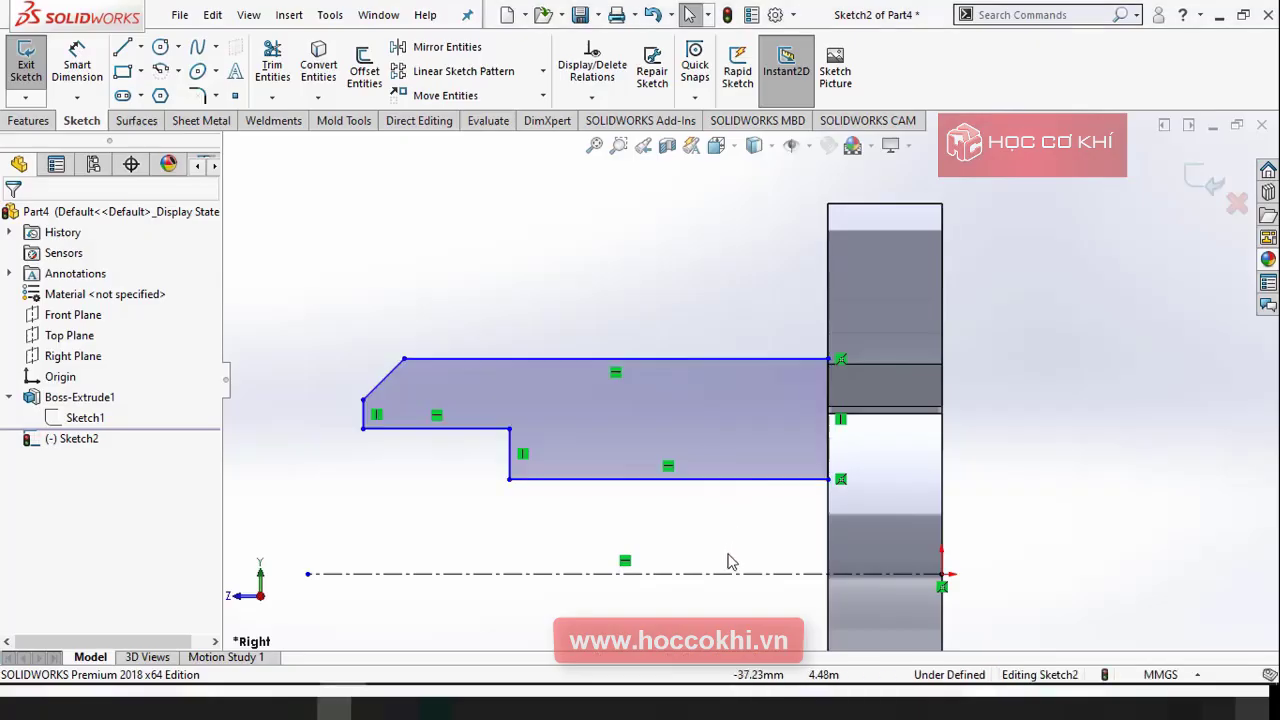
right_drag(723, 515, 723, 480)
click(745, 359)
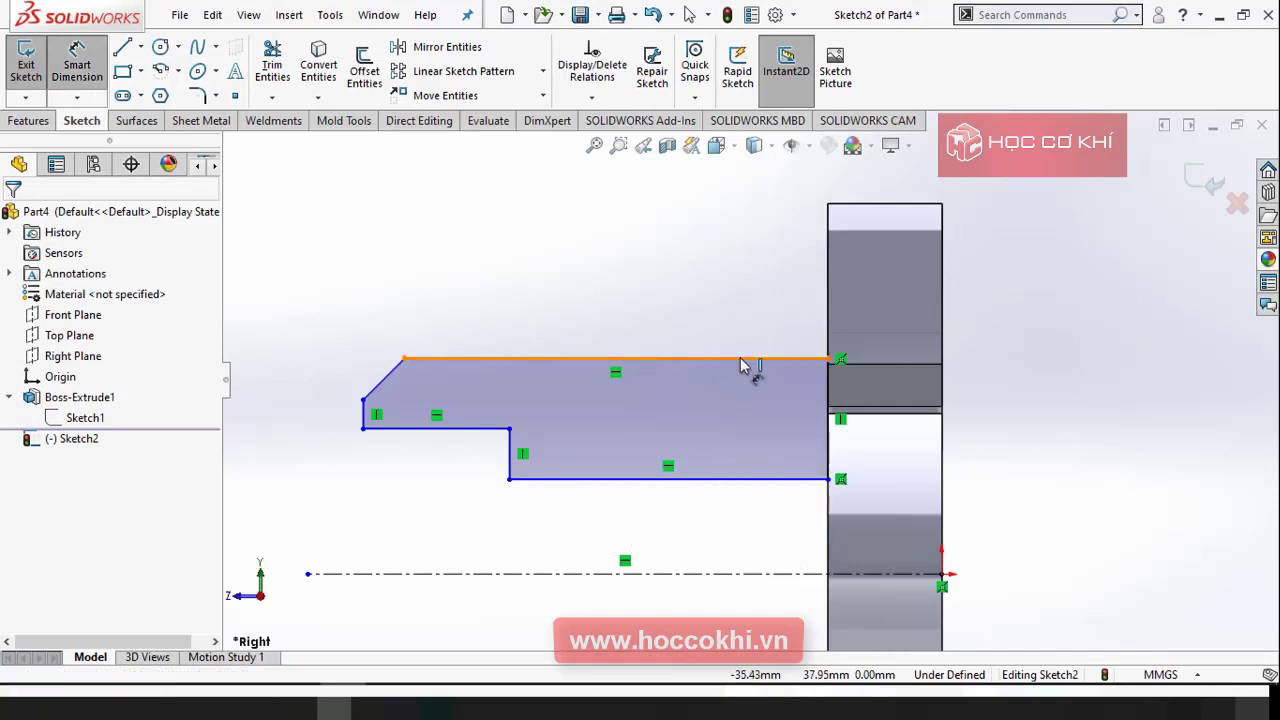
click(723, 573)
scroll(715, 568, up, 3)
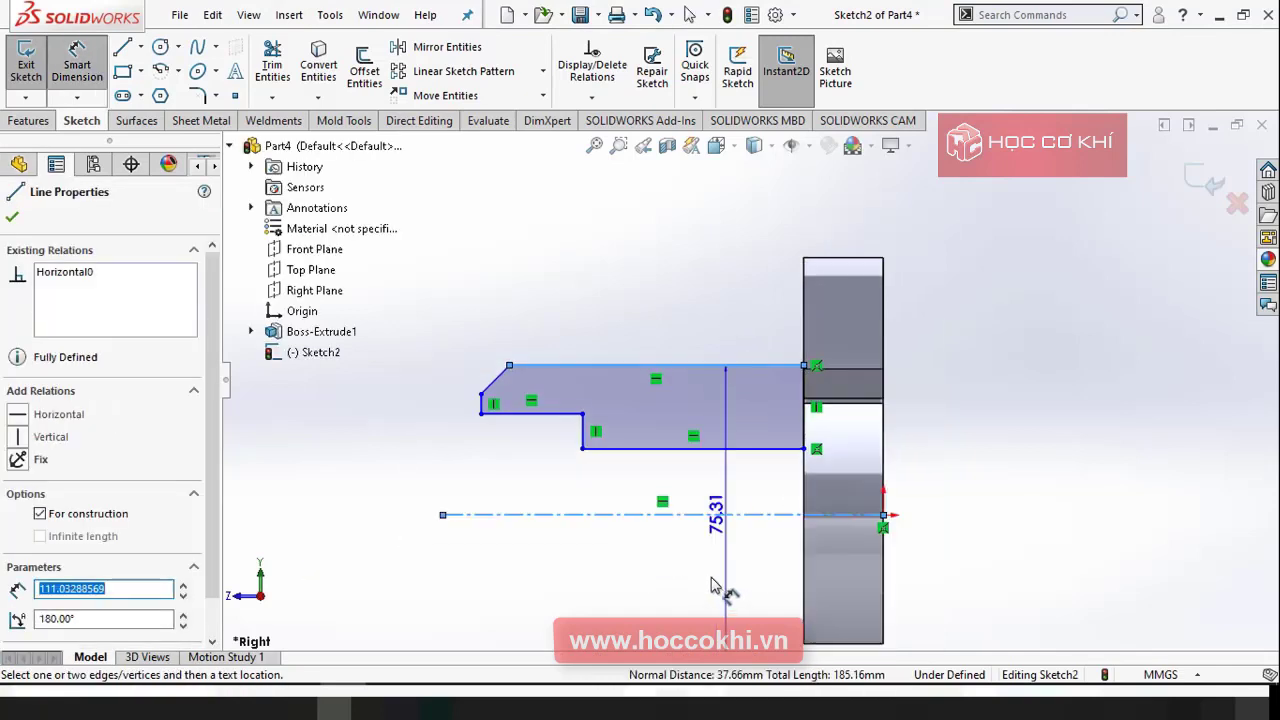
click(707, 567)
text(62)
key(Return)
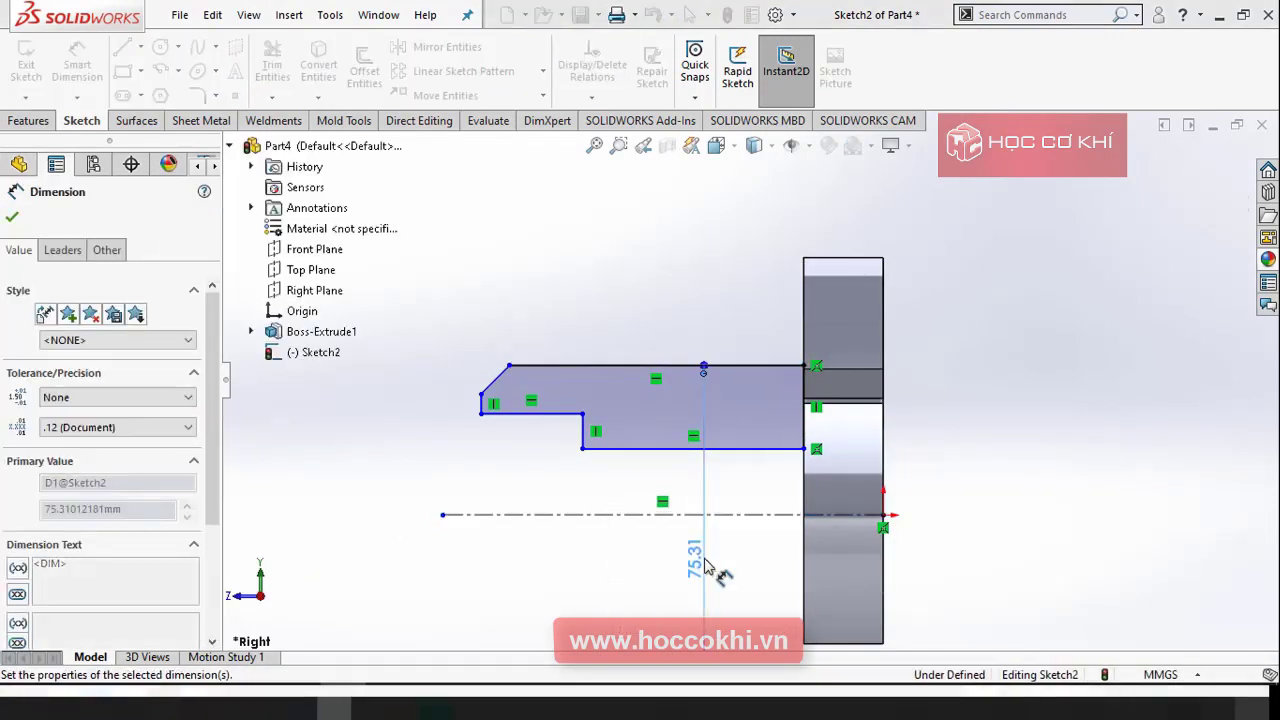
key(Escape)
Step: Dimension the bottom line across the centerline as a Ø25 bore
key(alt+Tab)
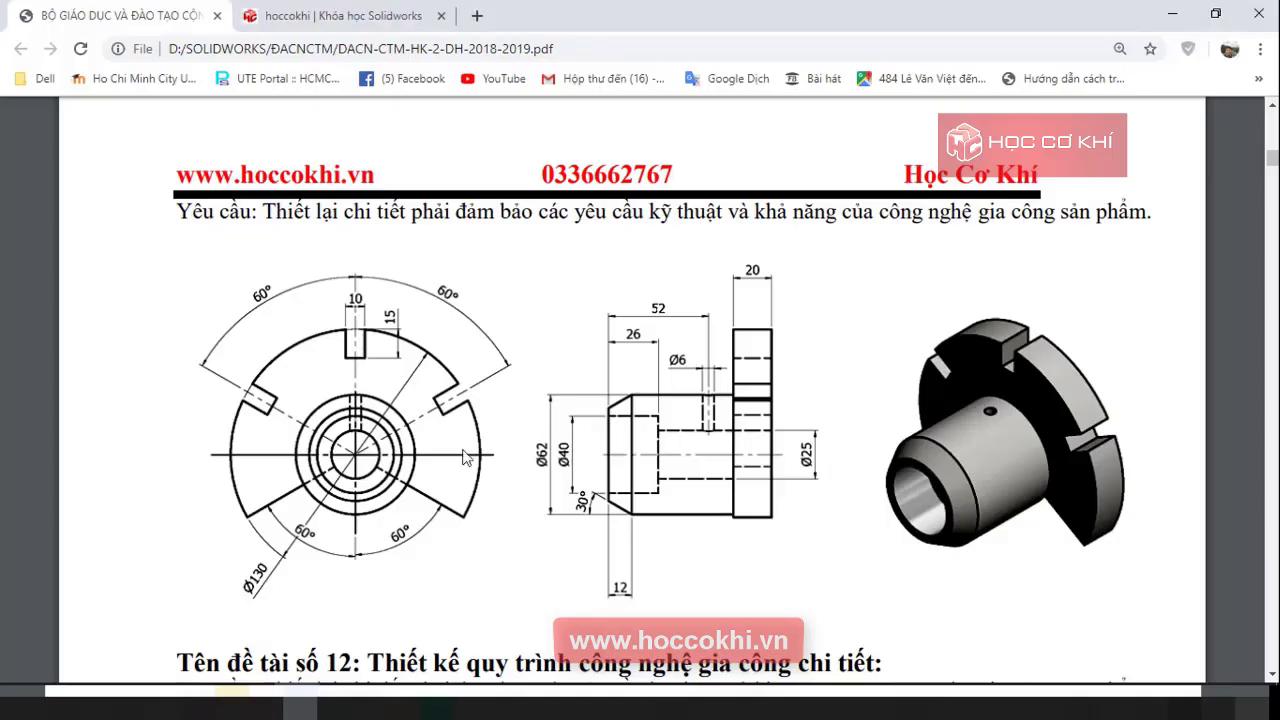
key(alt+Tab)
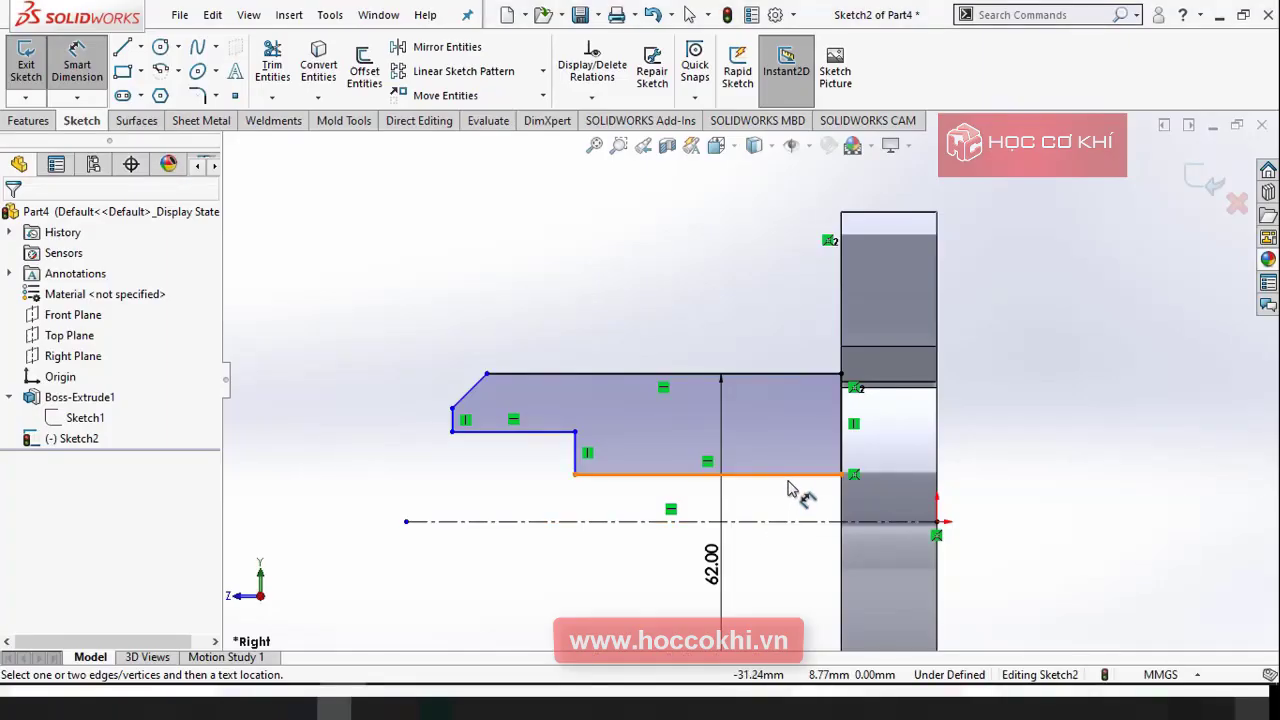
click(788, 488)
click(790, 521)
click(790, 585)
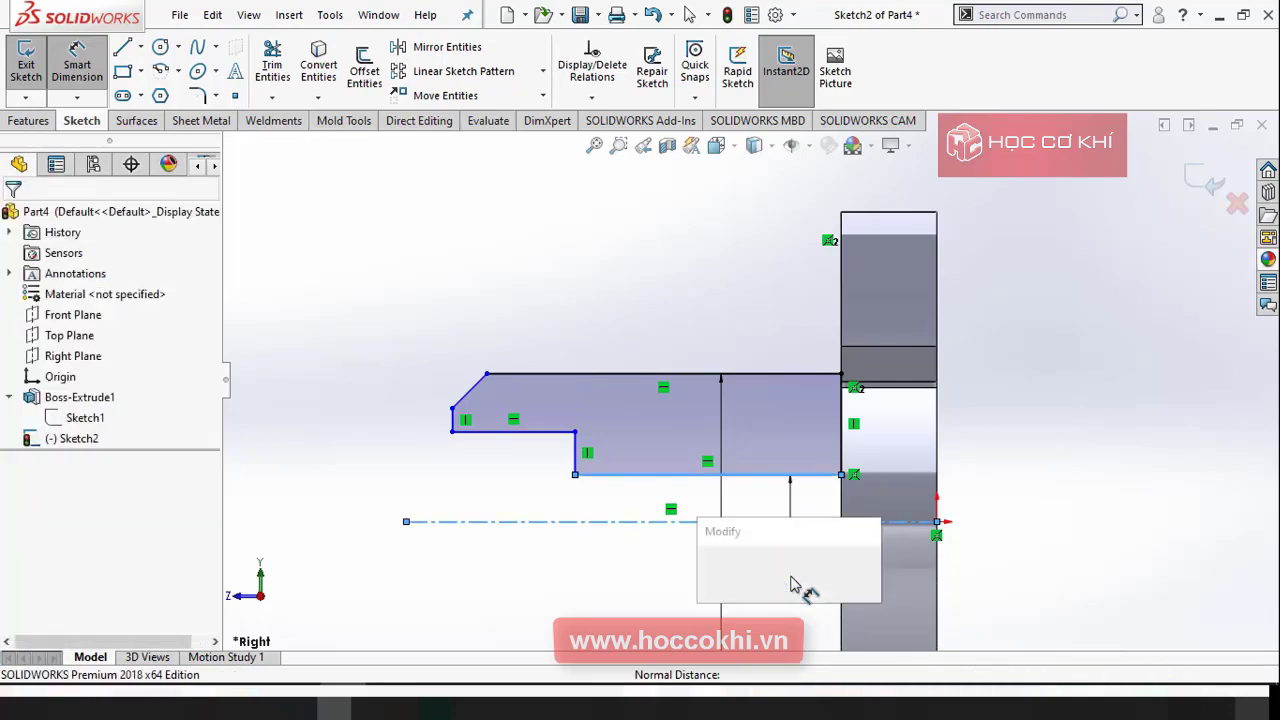
text(25)
key(Return)
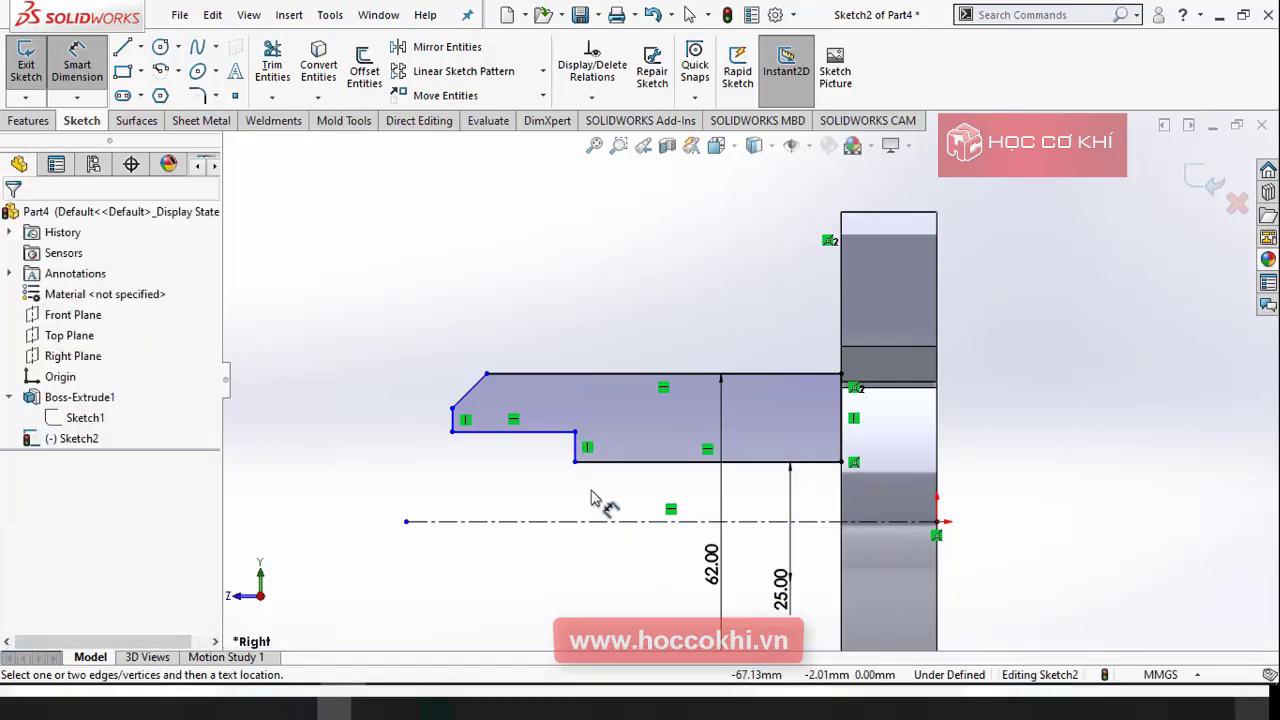
Step: Dimension the step line across the centerline as a Ø40 diameter
key(alt+Tab)
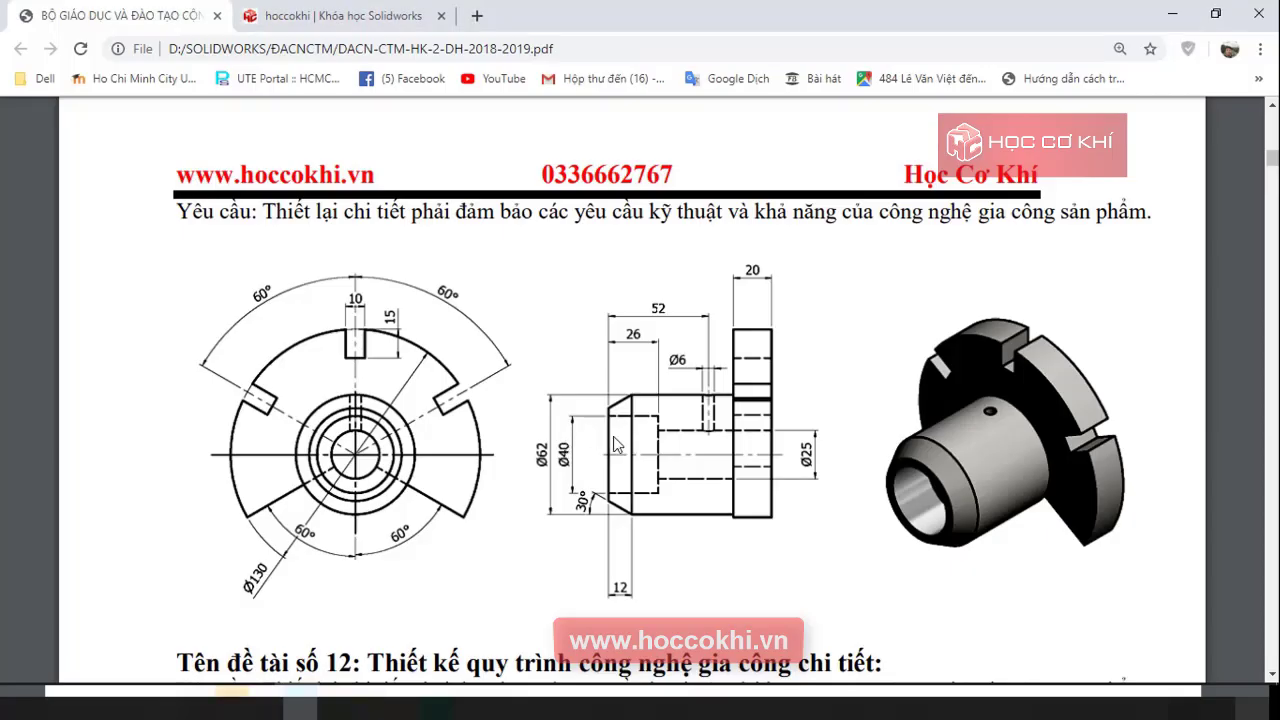
key(alt+Tab)
click(535, 432)
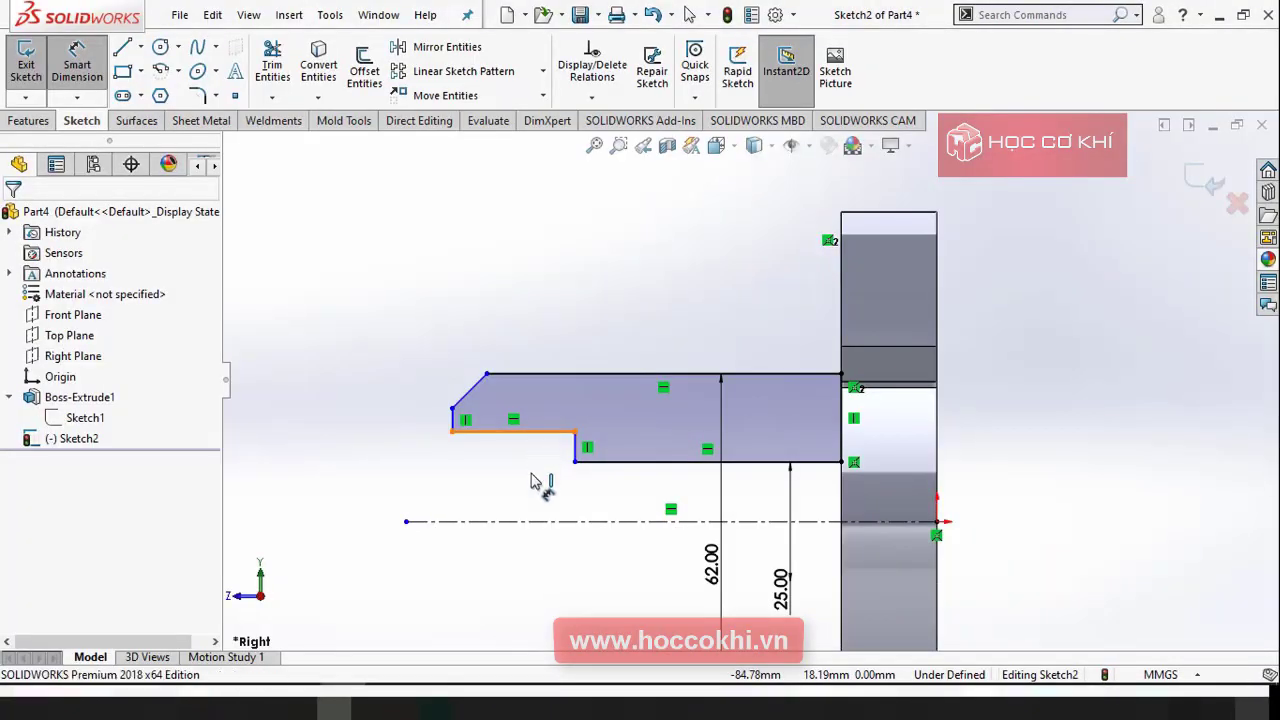
click(537, 522)
click(529, 582)
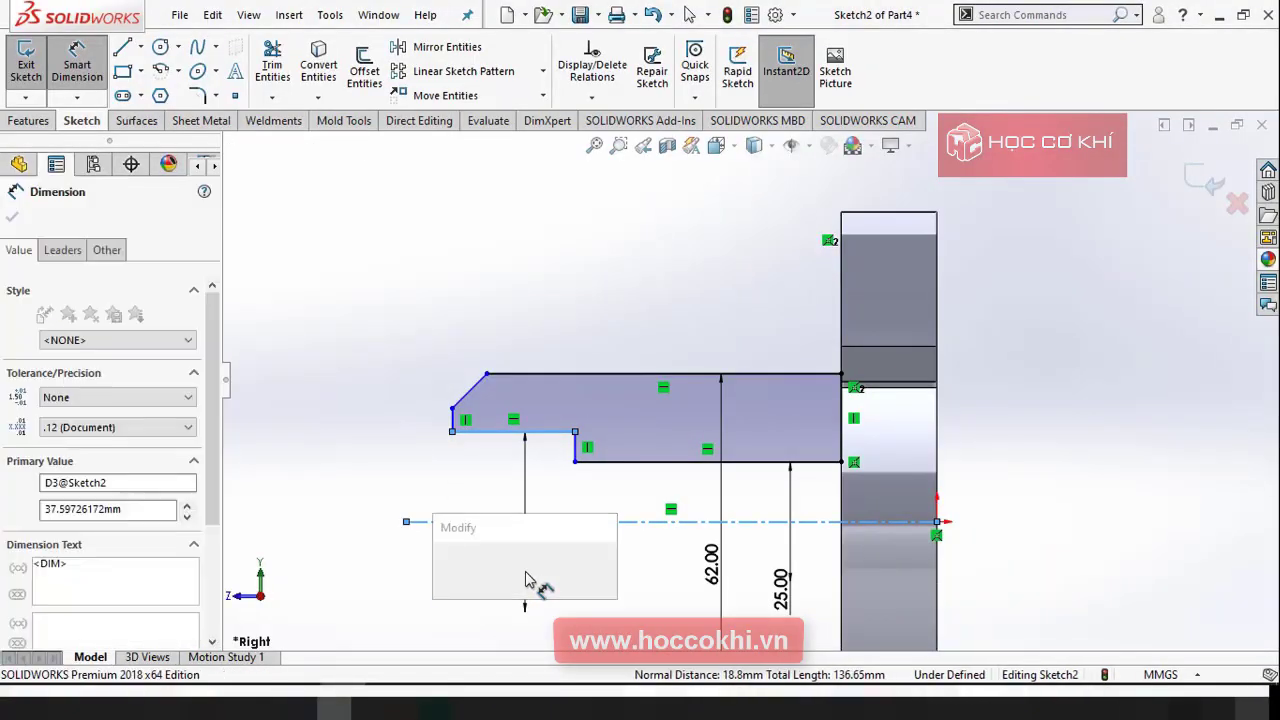
text(40)
key(Return)
key(Escape)
Step: Dimension the chamfer at 12 mm length and a 30° angle
scroll(449, 429, up, 2)
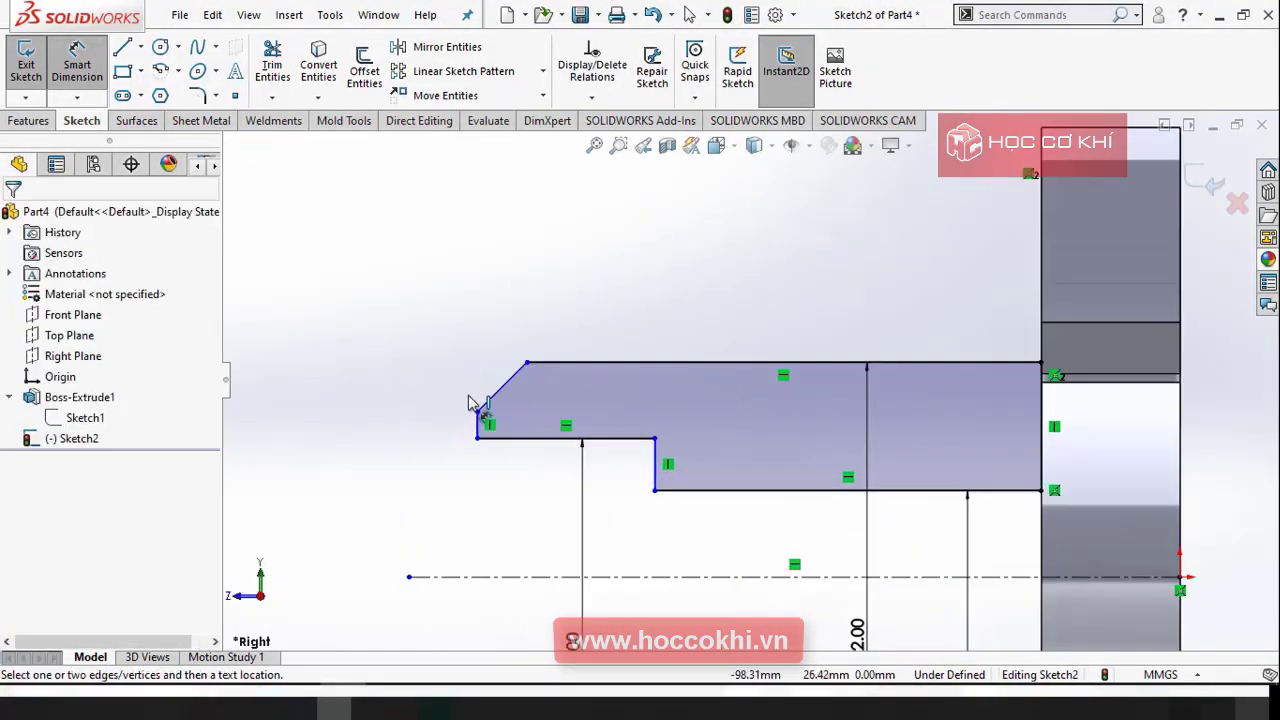
scroll(471, 400, up, 2)
click(525, 393)
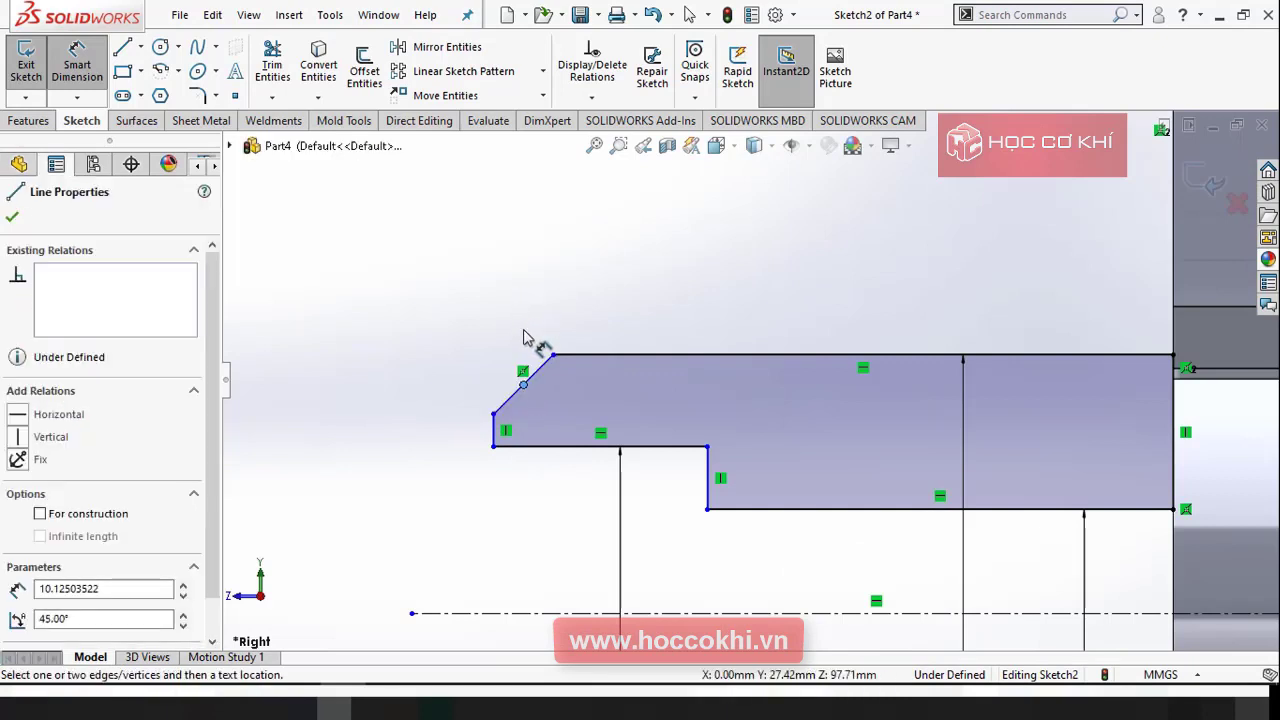
click(538, 369)
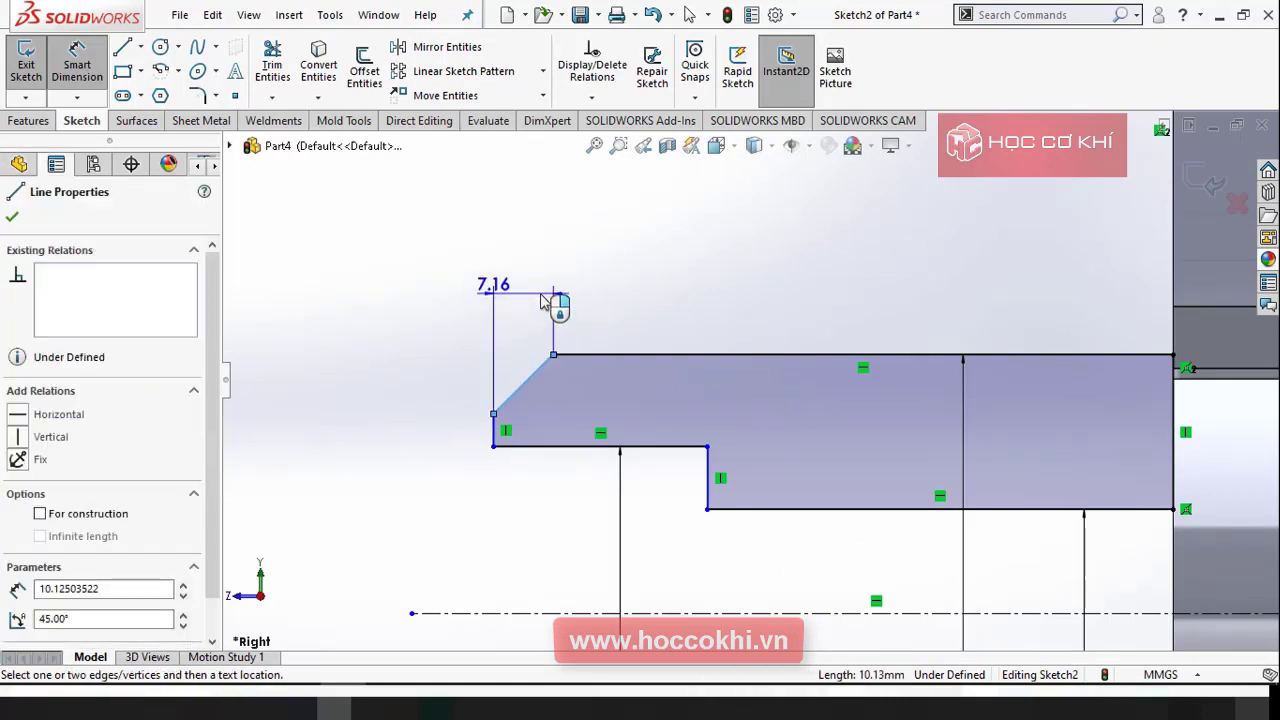
click(541, 302)
text(12)
key(Return)
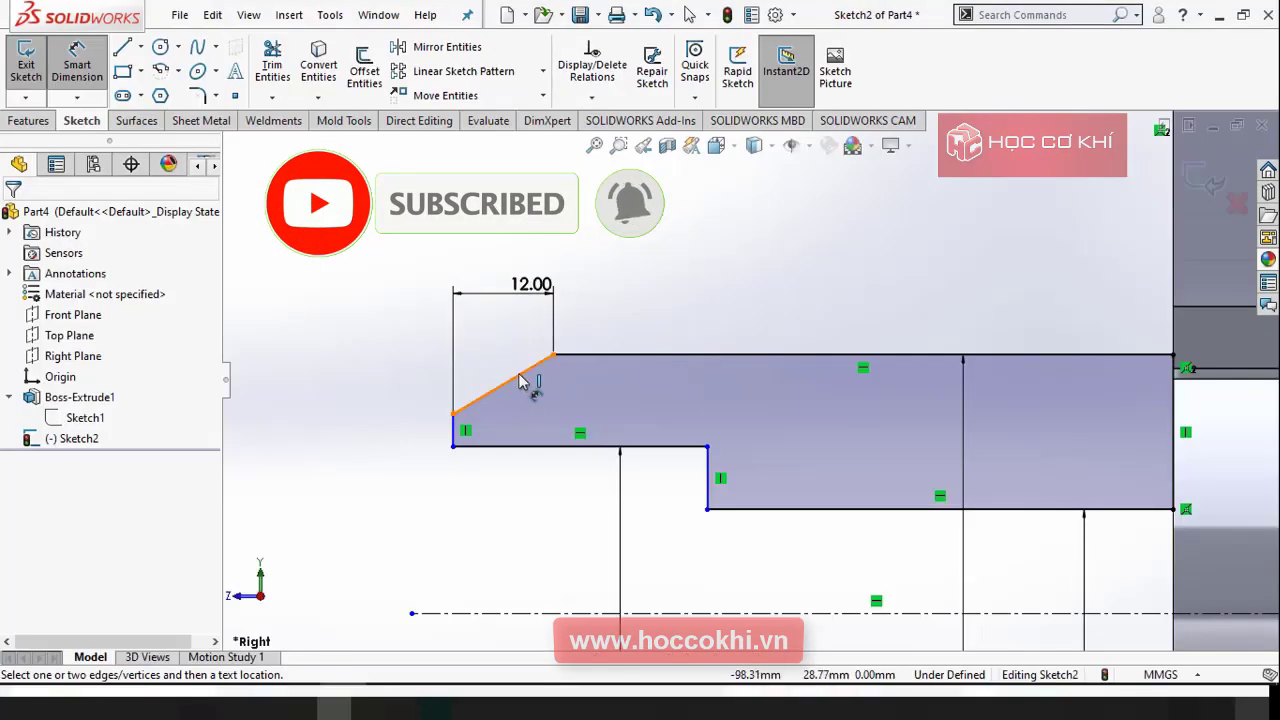
click(520, 380)
click(582, 354)
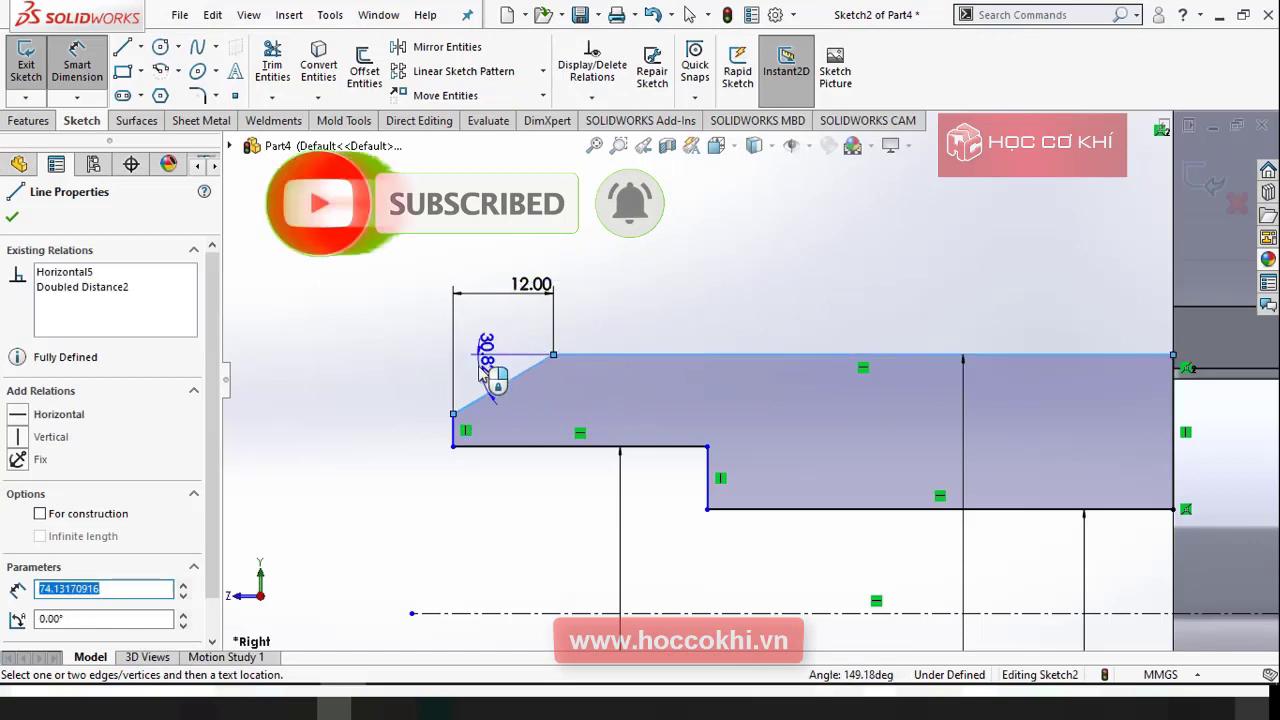
click(484, 372)
key(Return)
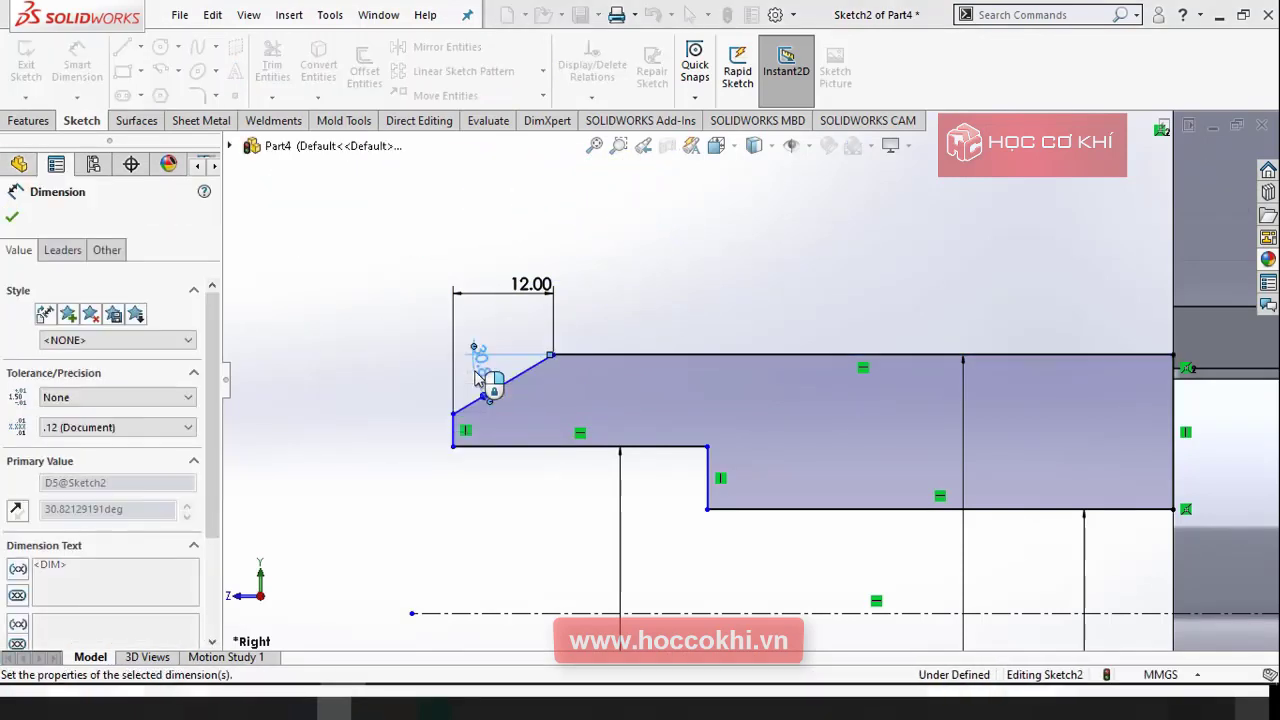
key(Escape)
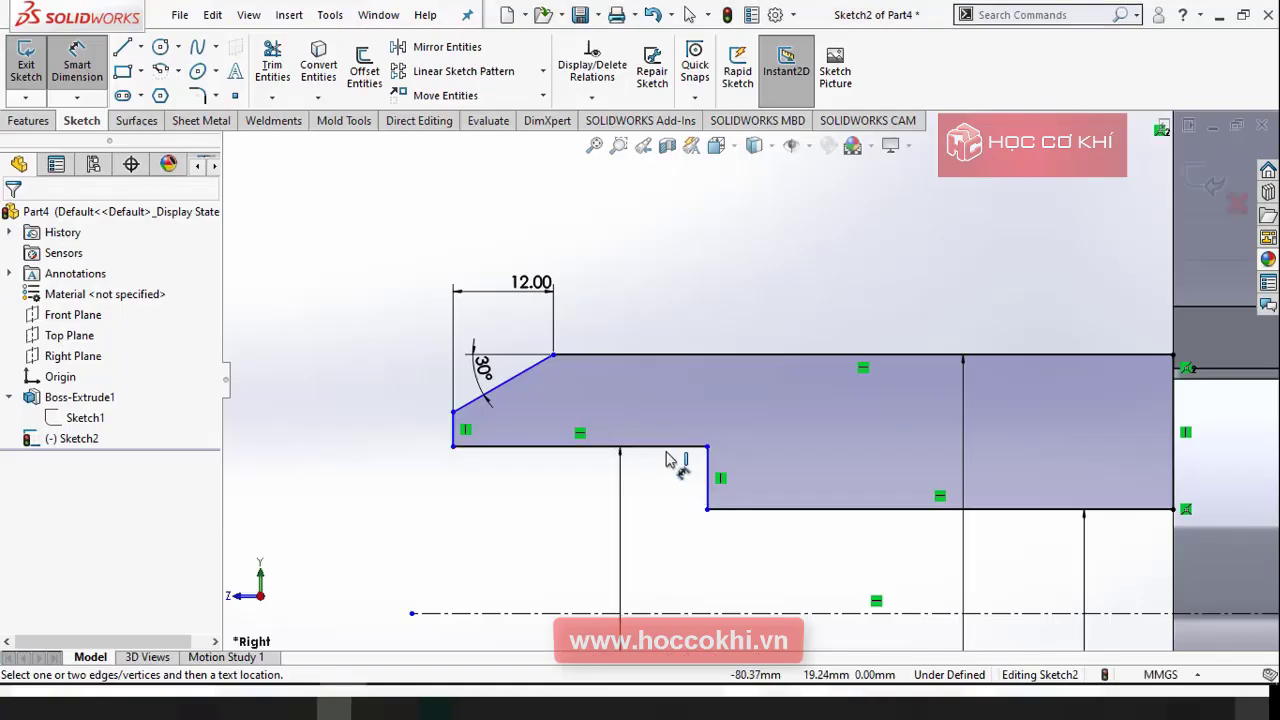
Step: Dimension the lower step length to 26 mm
click(668, 448)
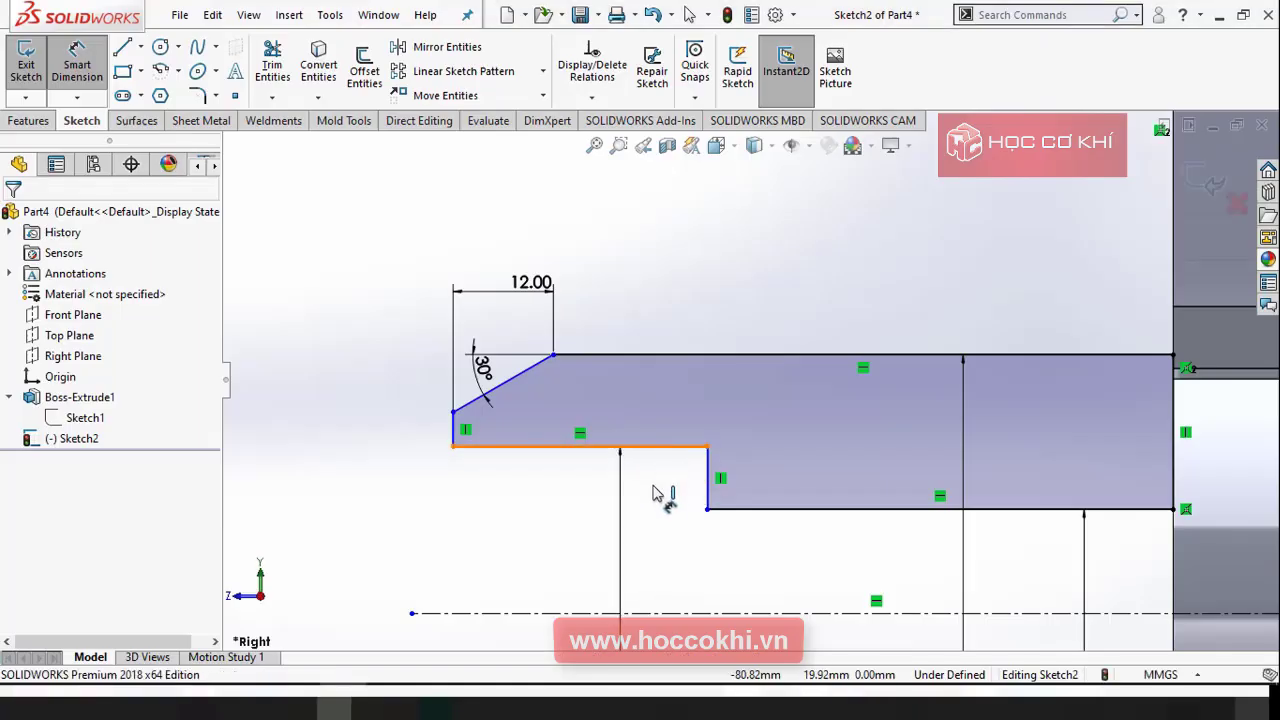
click(655, 540)
text(26)
key(Return)
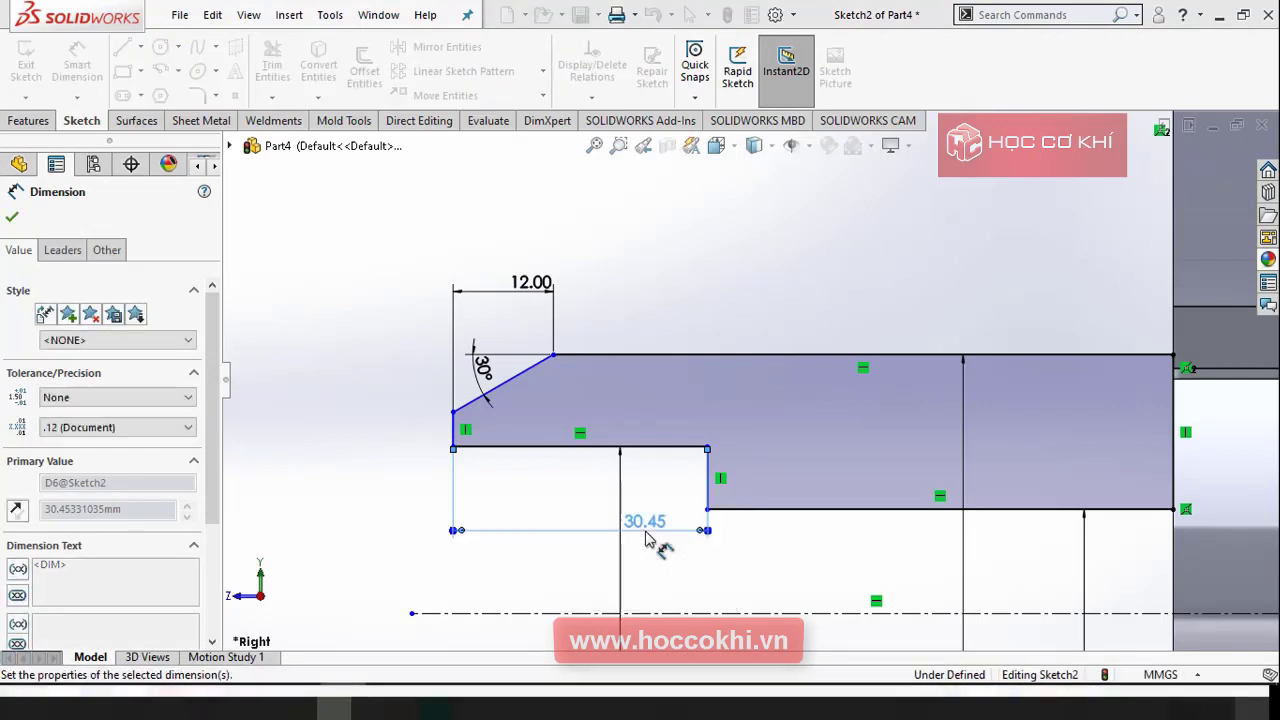
key(Escape)
key(z)
Step: Dimension the hub's overall length to 65 mm, end to end
scroll(596, 410, down, 2)
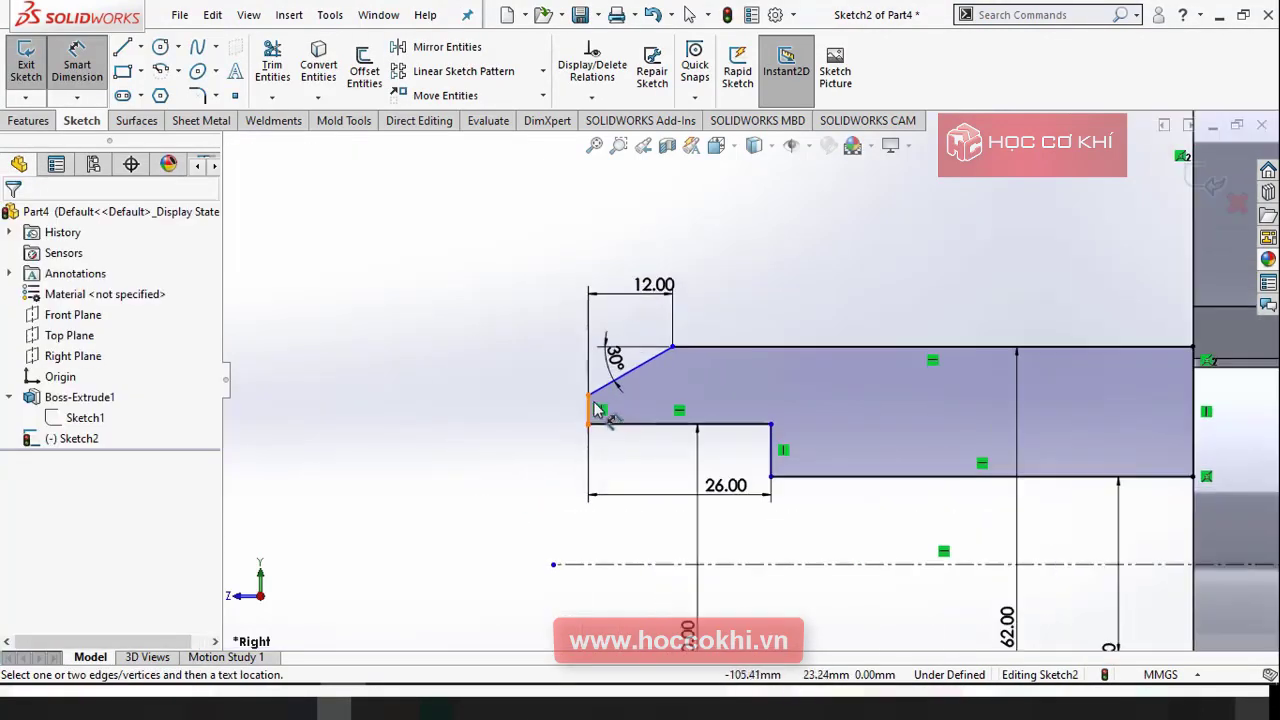
scroll(596, 410, down, 1)
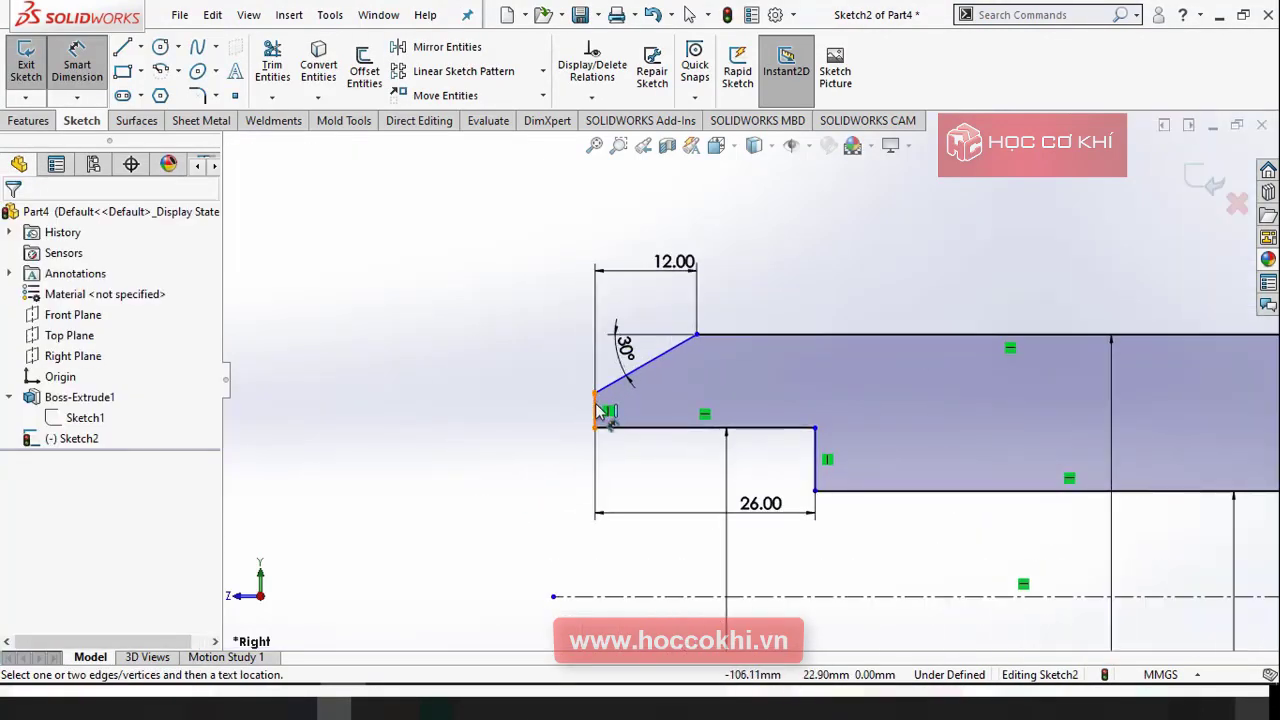
scroll(610, 405, up, 2)
scroll(690, 395, down, 3)
scroll(712, 382, down, 2)
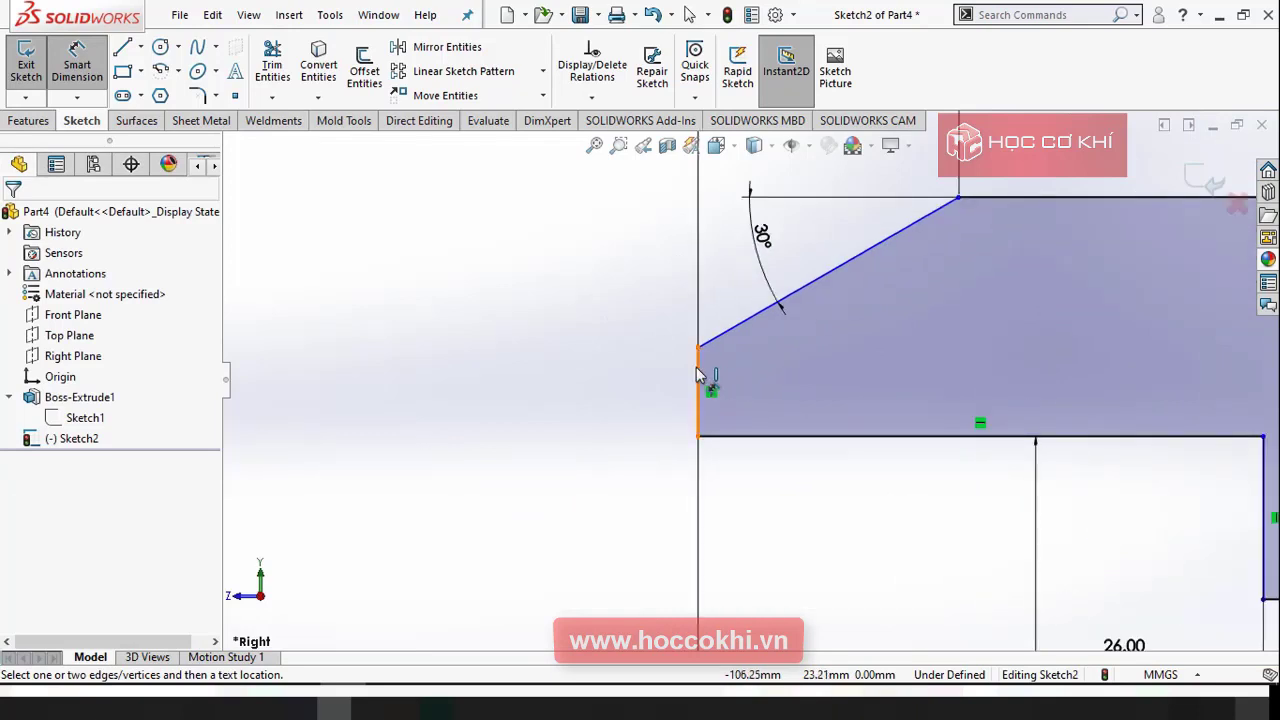
click(700, 375)
scroll(890, 410, up, 3)
scroll(1090, 380, down, 1)
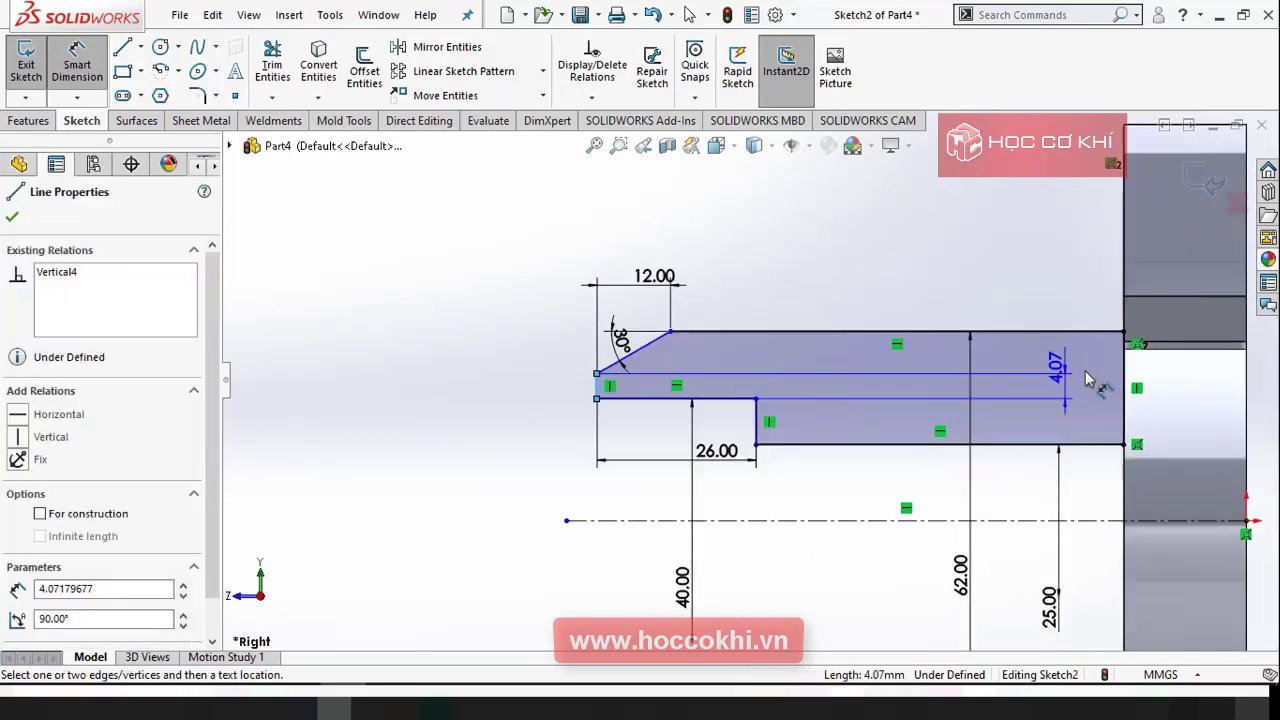
click(1137, 388)
click(895, 218)
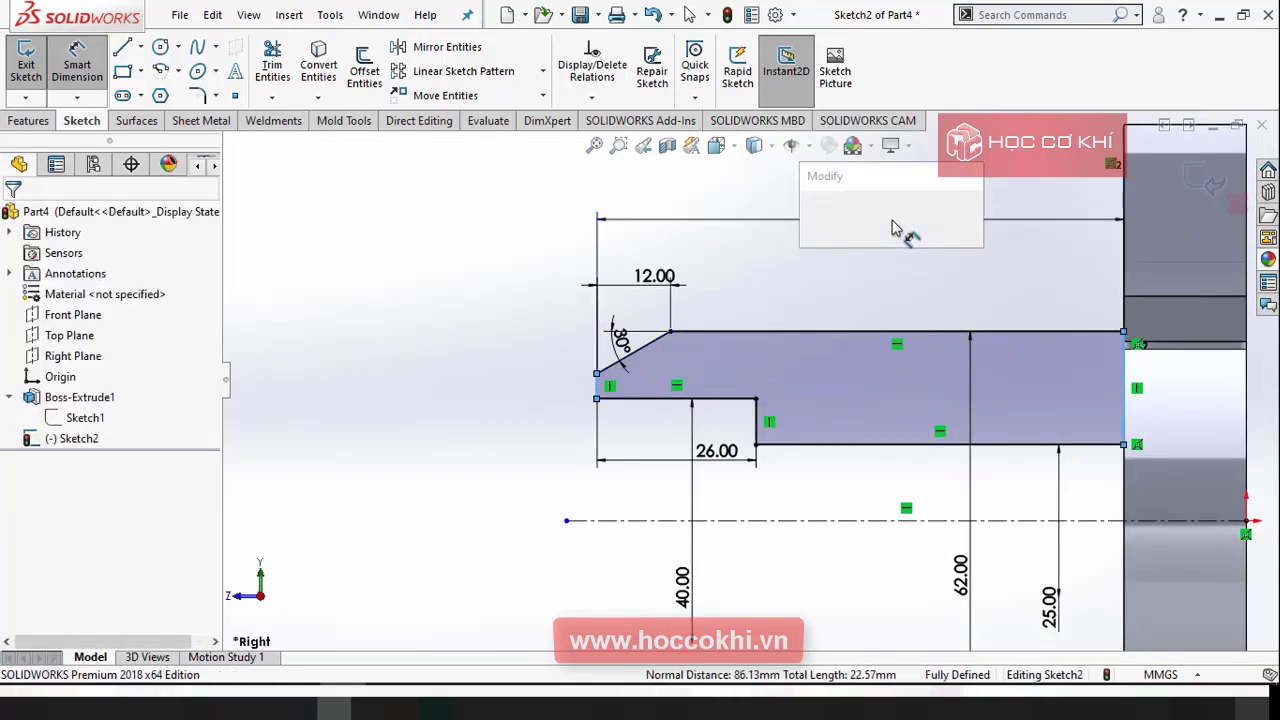
text(65)
key(Return)
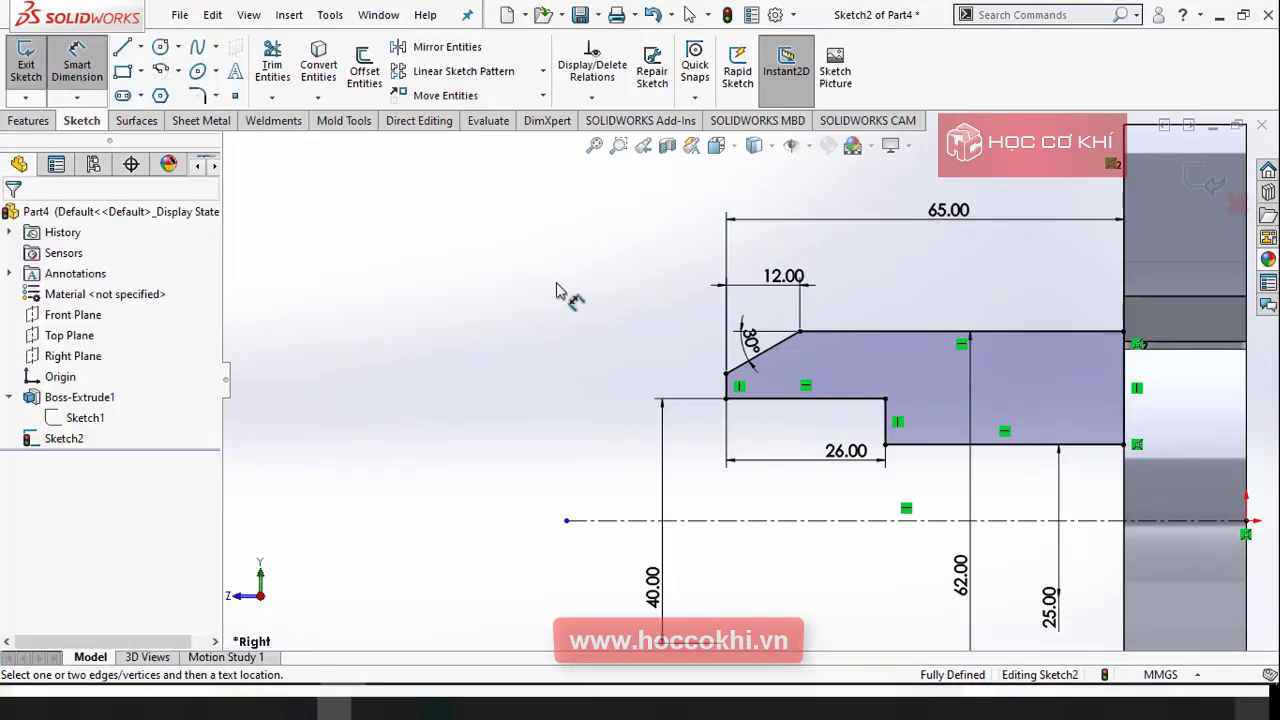
scroll(603, 312, up, 2)
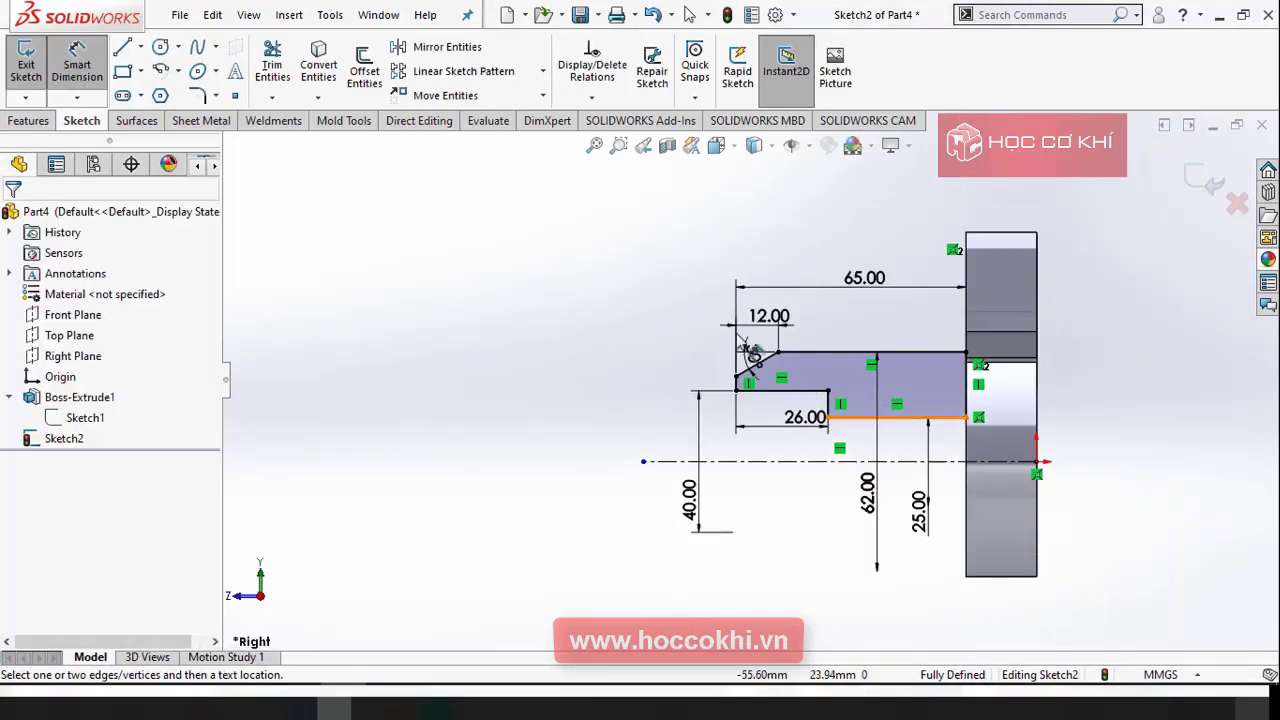
Step: Revolve Sketch2 360° around the centreline to add the chamfered, bored hub
click(27, 121)
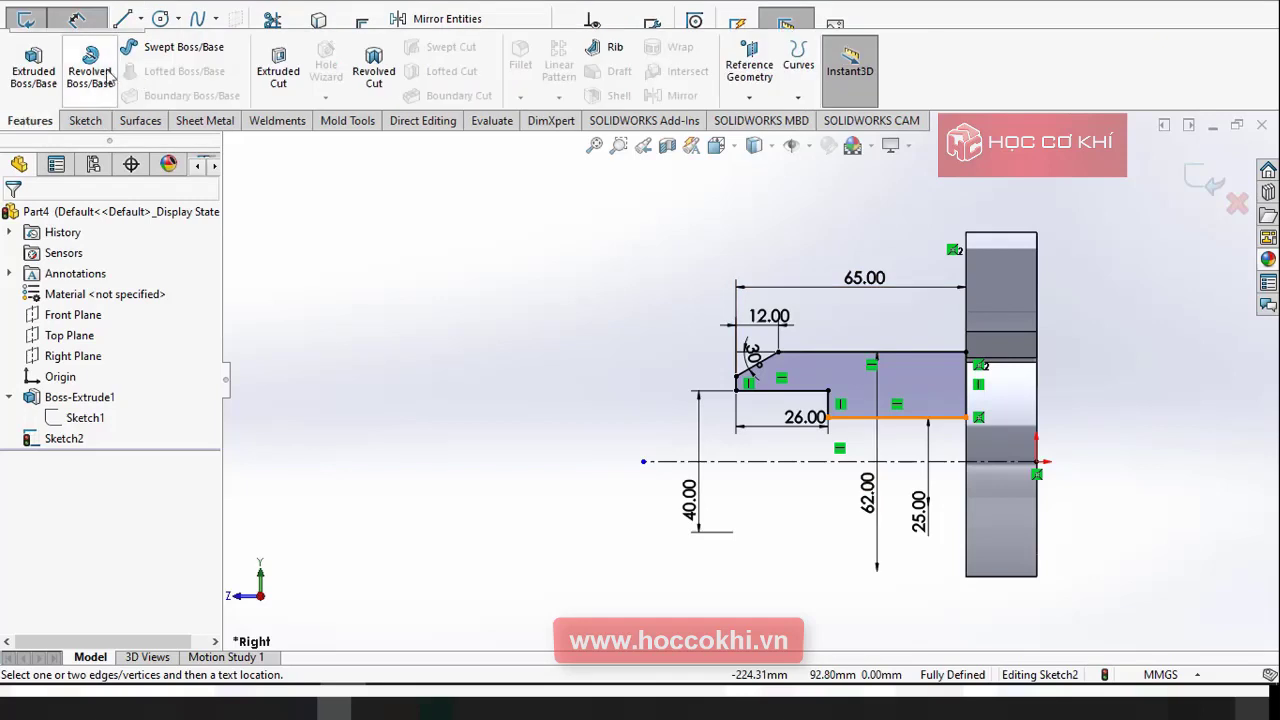
click(100, 72)
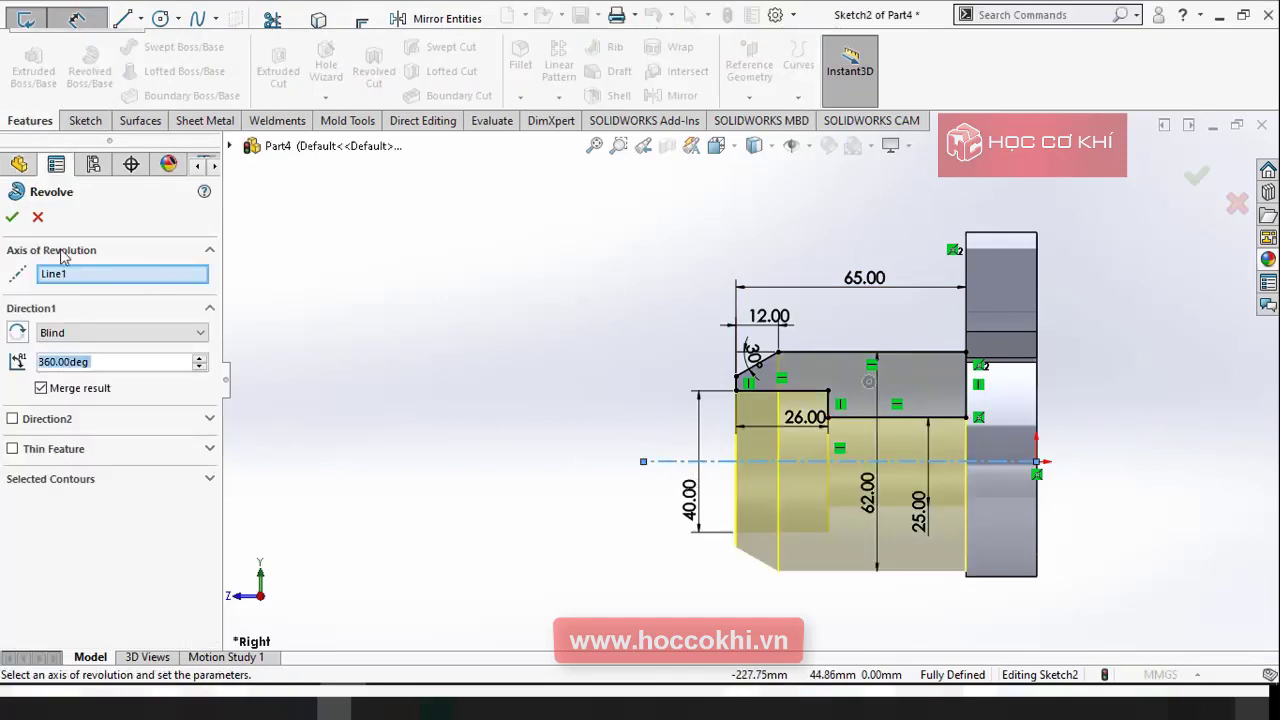
click(12, 217)
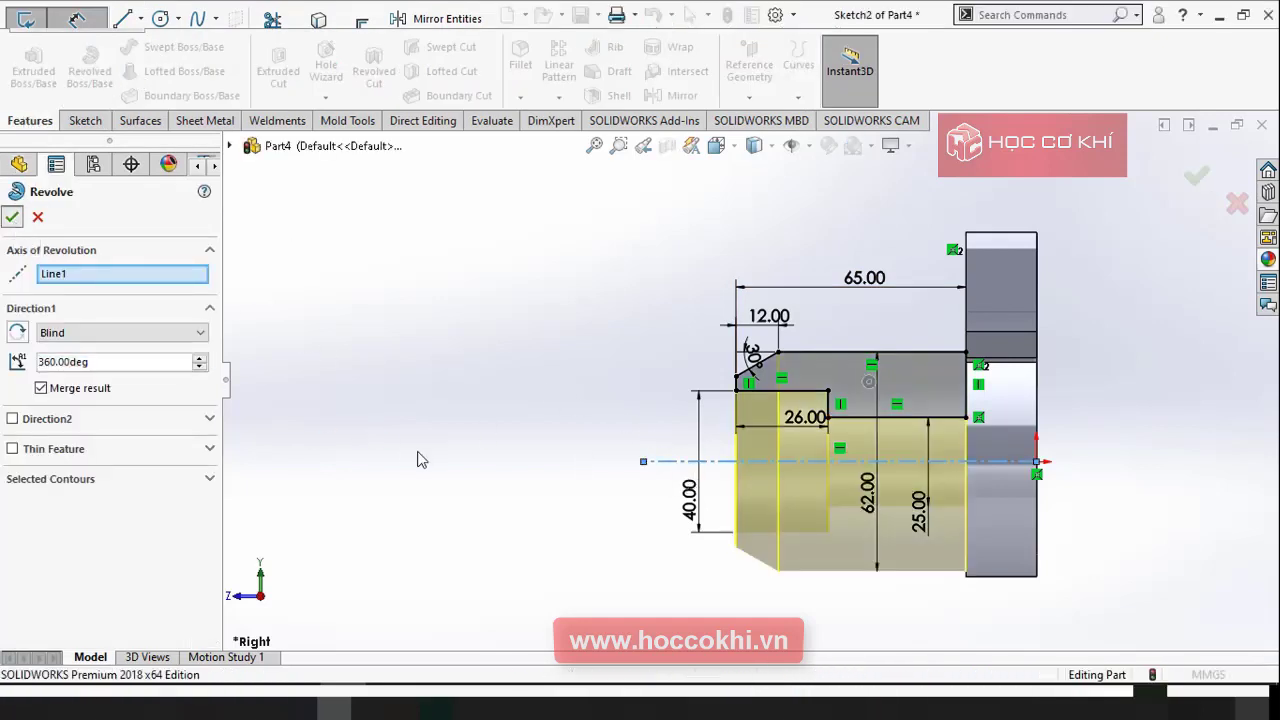
mouse_move(489, 466)
middle_down()
mouse_move(897, 405)
mouse_move(817, 573)
mouse_move(868, 432)
middle_up()
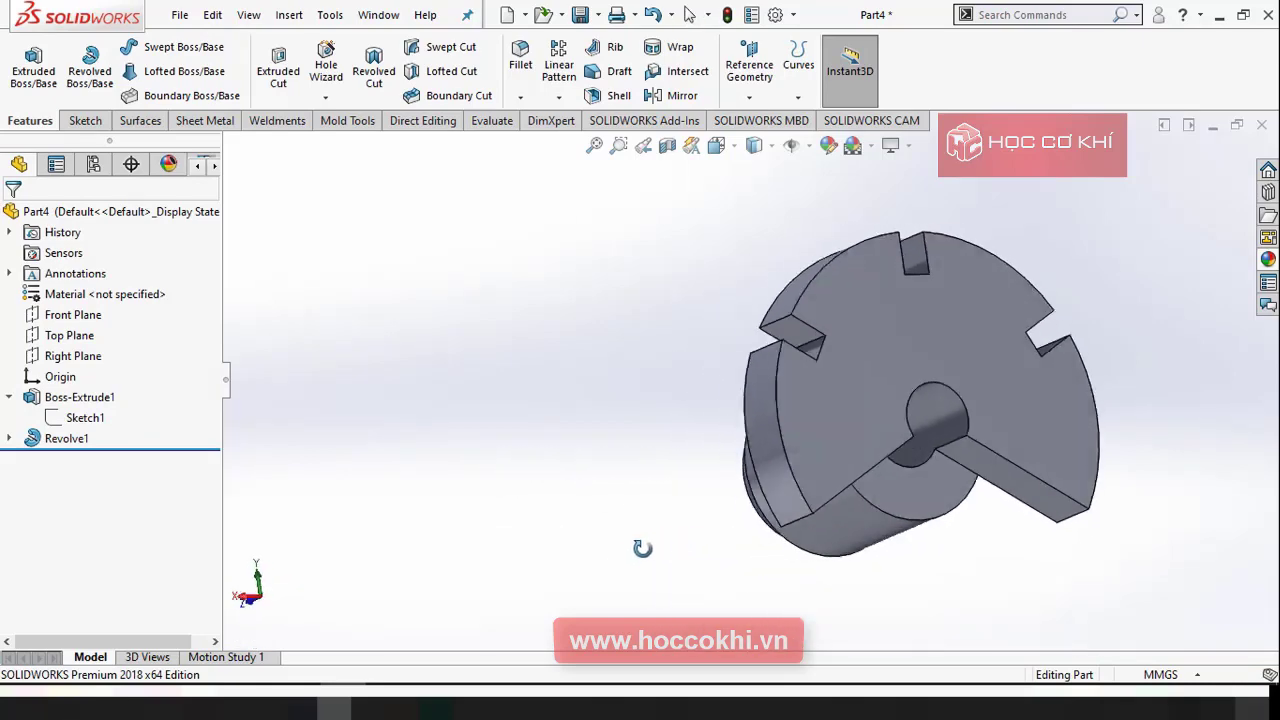
Step: Check the PDF drawing, then come back to the part model
key(alt+Tab)
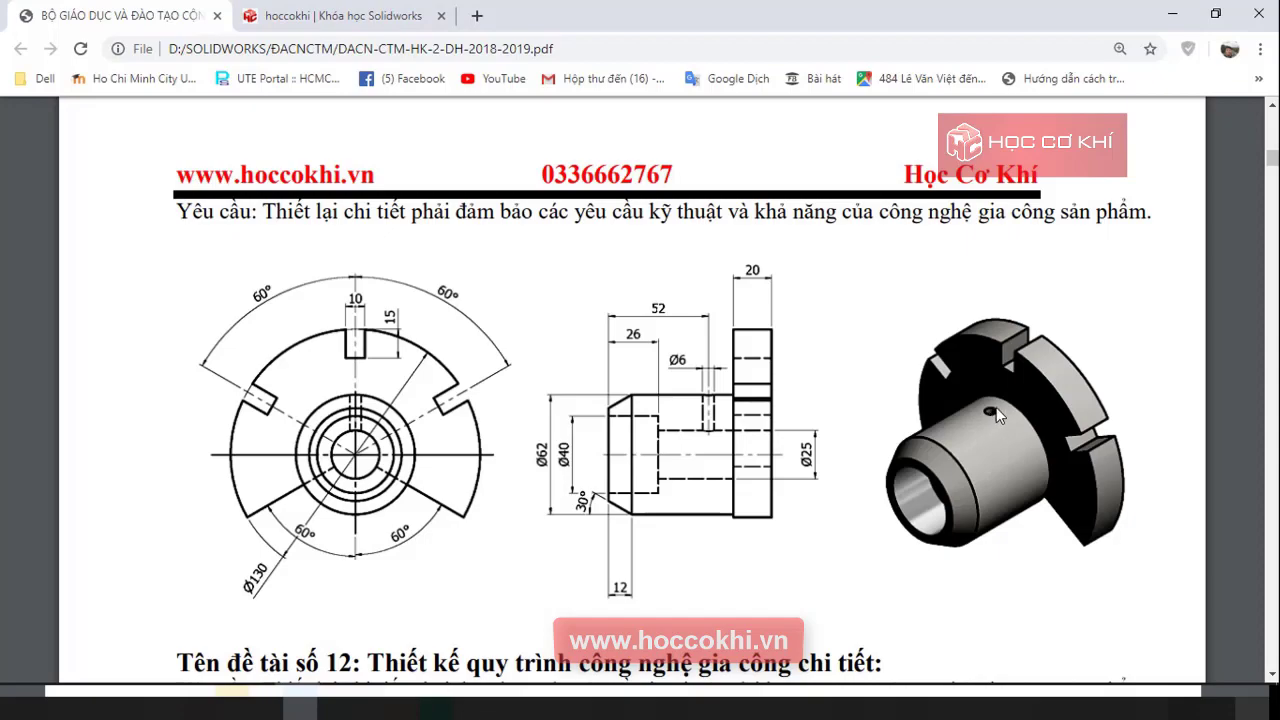
key(alt+Tab)
middle_drag(881, 409, 885, 373)
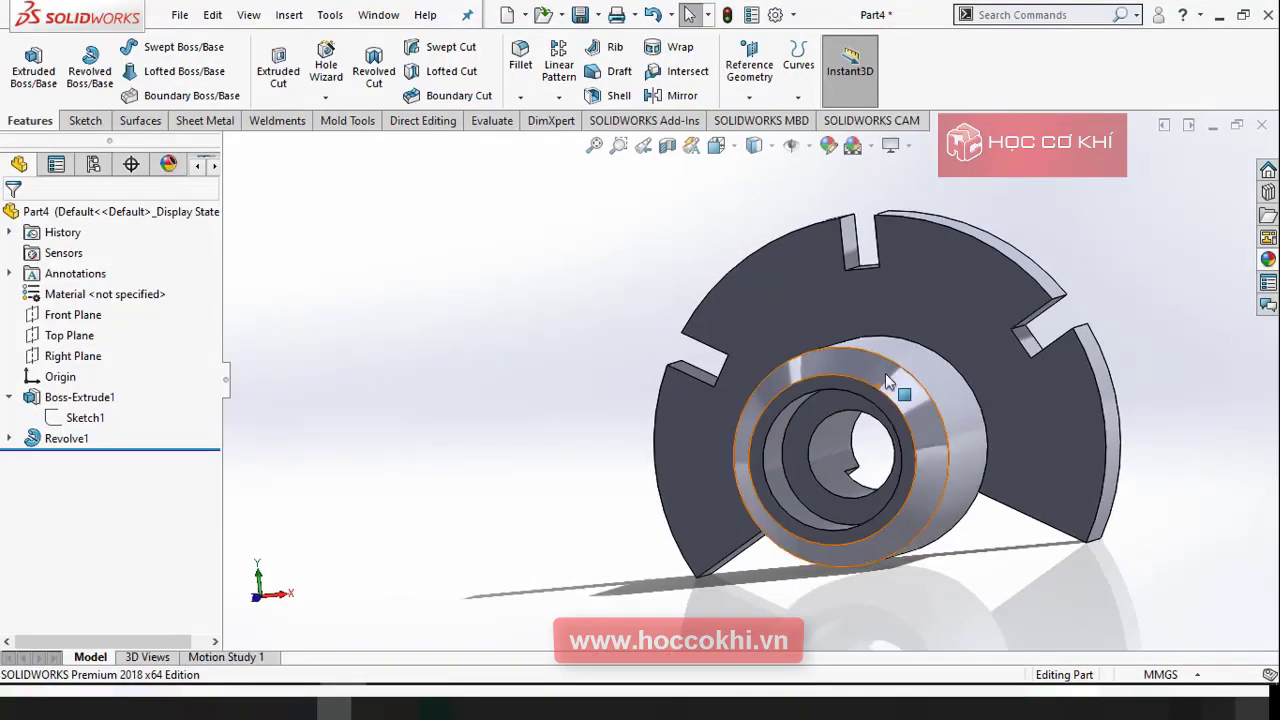
Step: Start a sketch on the Top Plane and draw a small circle on the hub
click(84, 338)
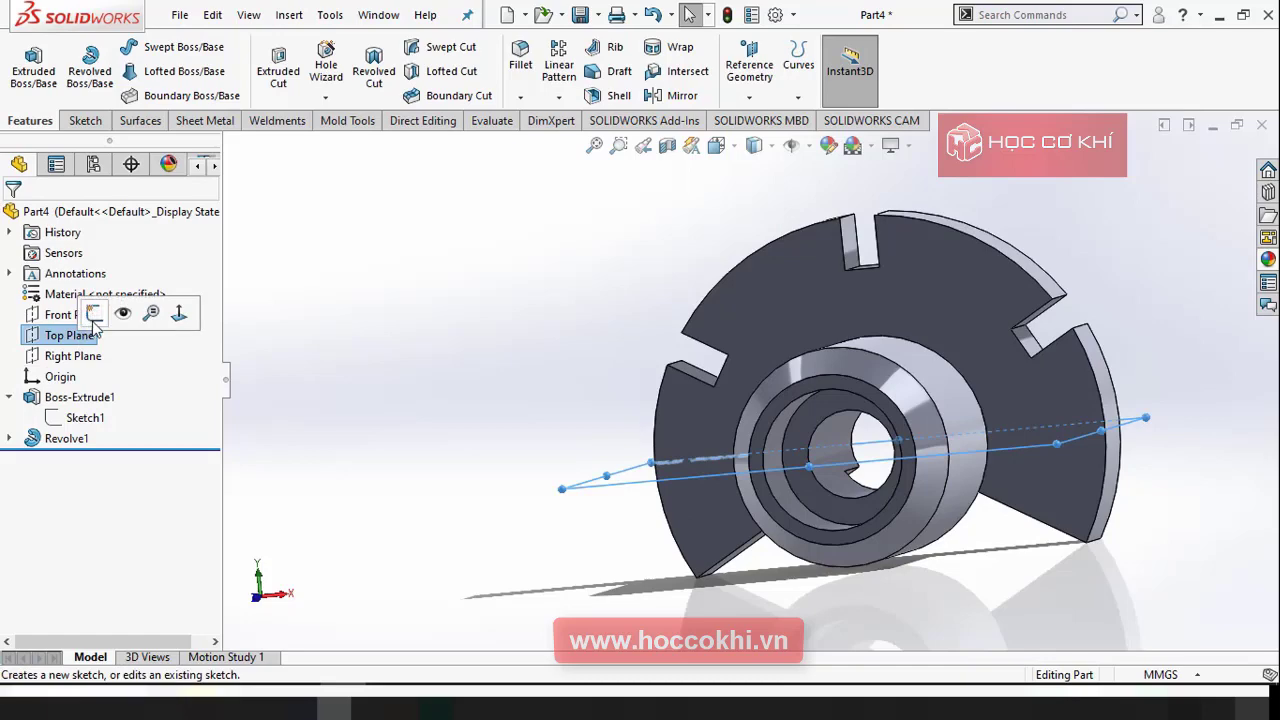
click(93, 315)
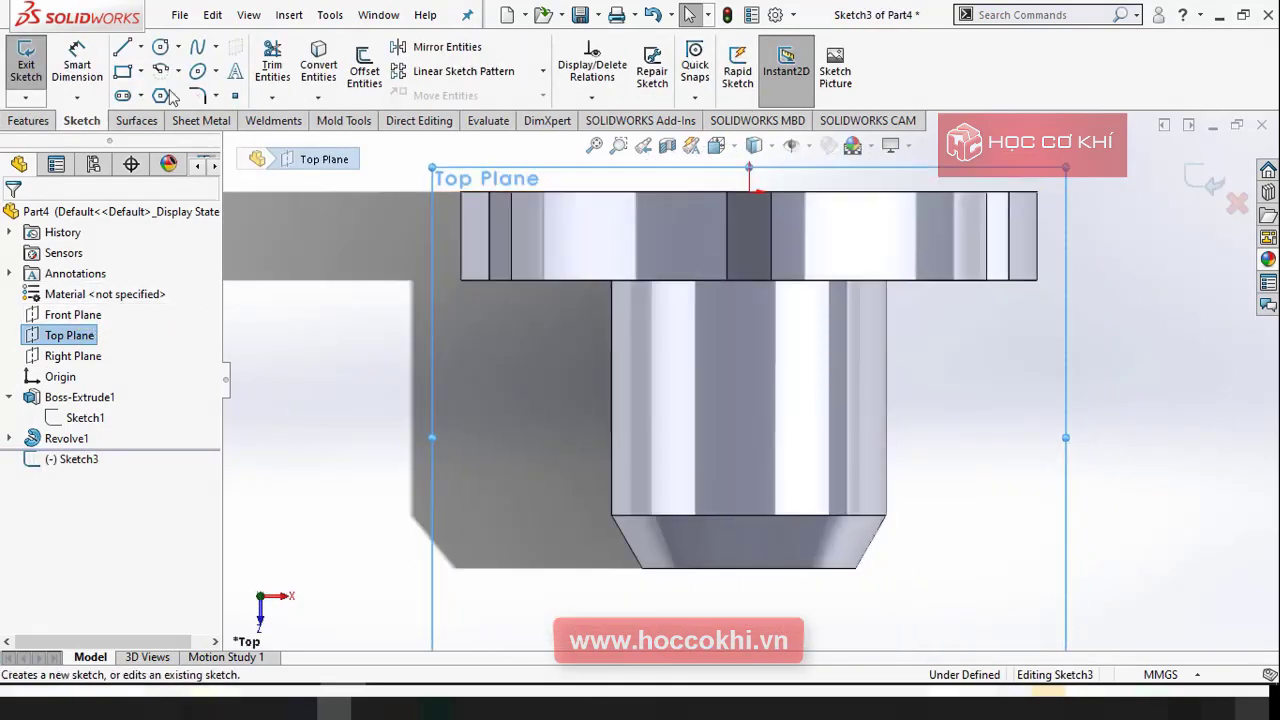
click(158, 50)
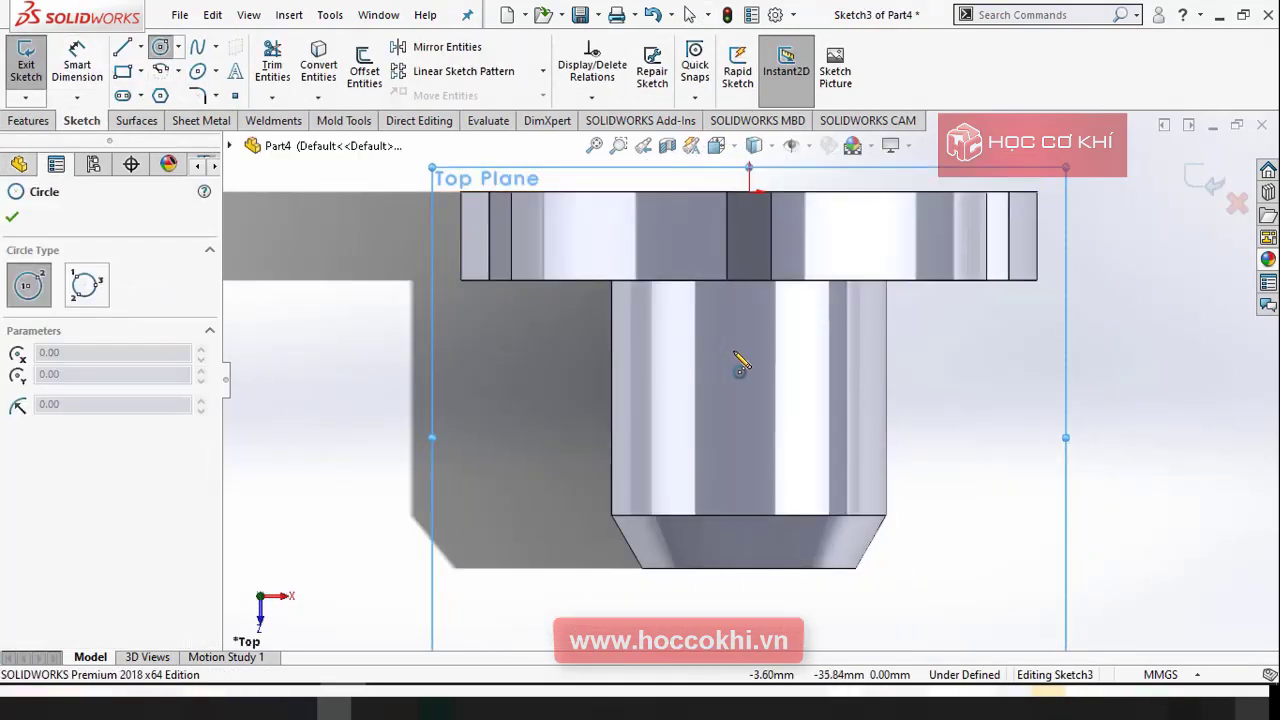
click(749, 357)
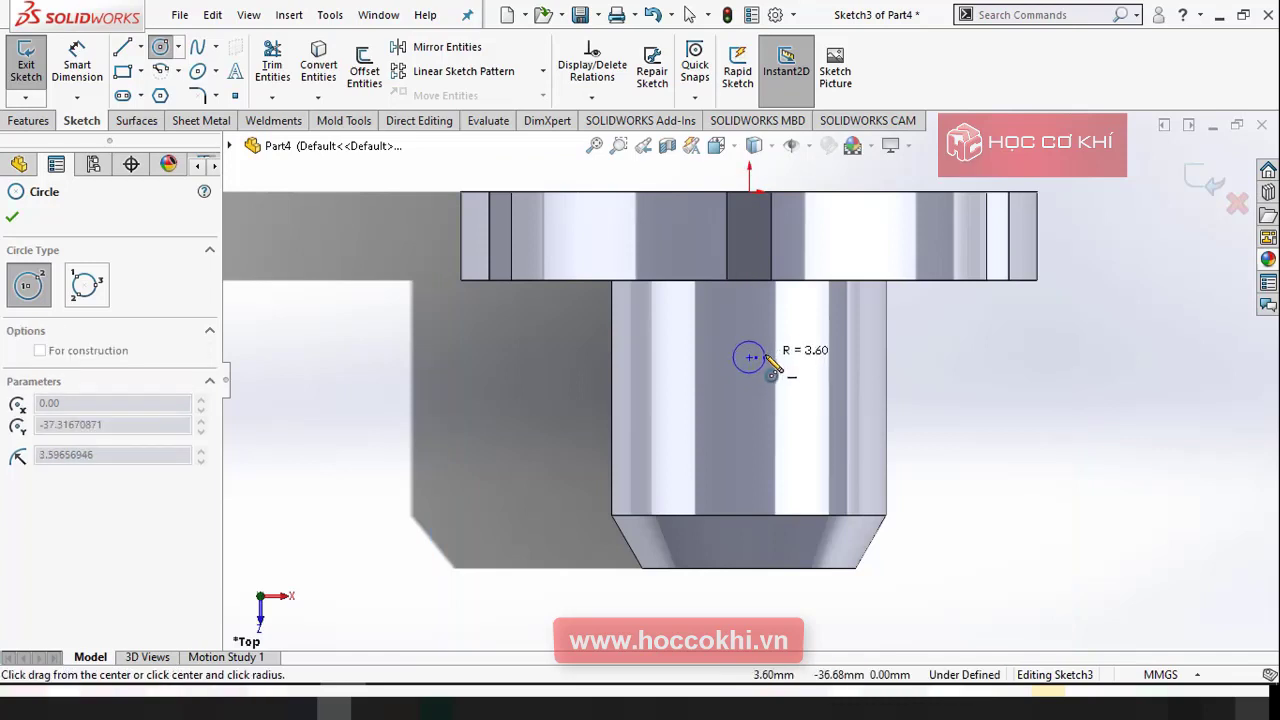
click(765, 357)
key(Escape)
Step: Dimension the circle's diameter to 6 mm
click(77, 62)
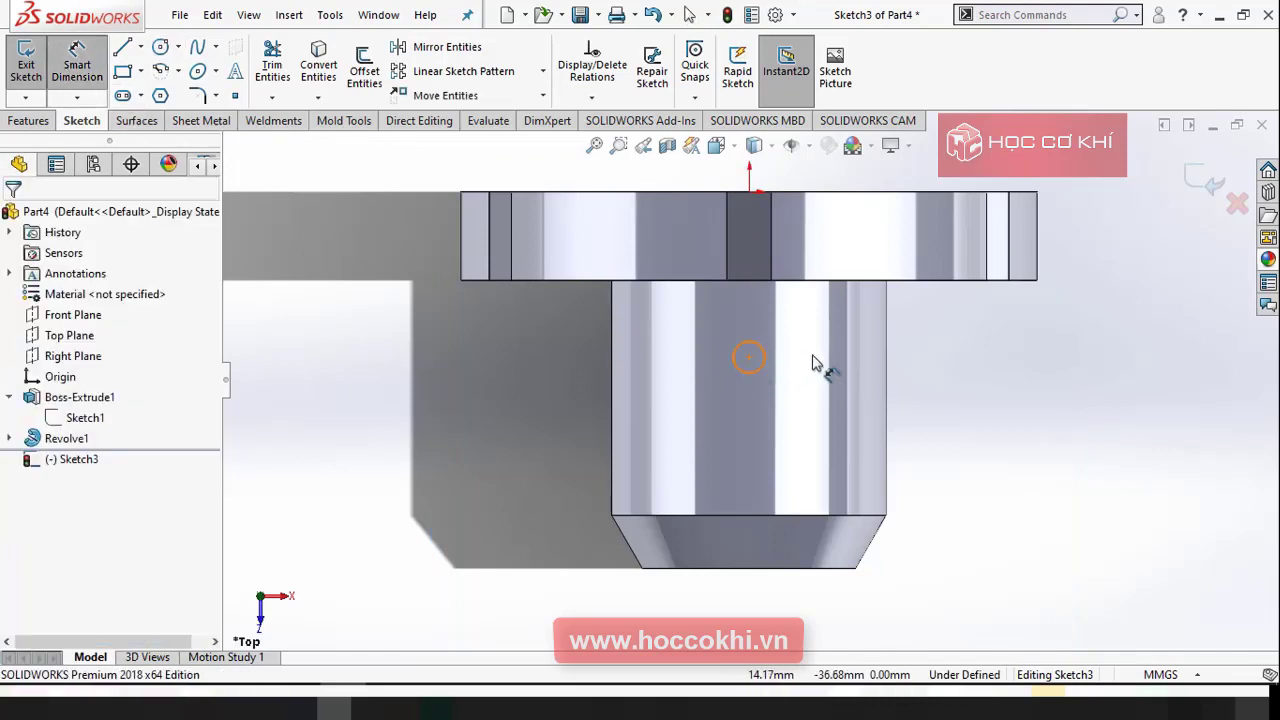
click(766, 368)
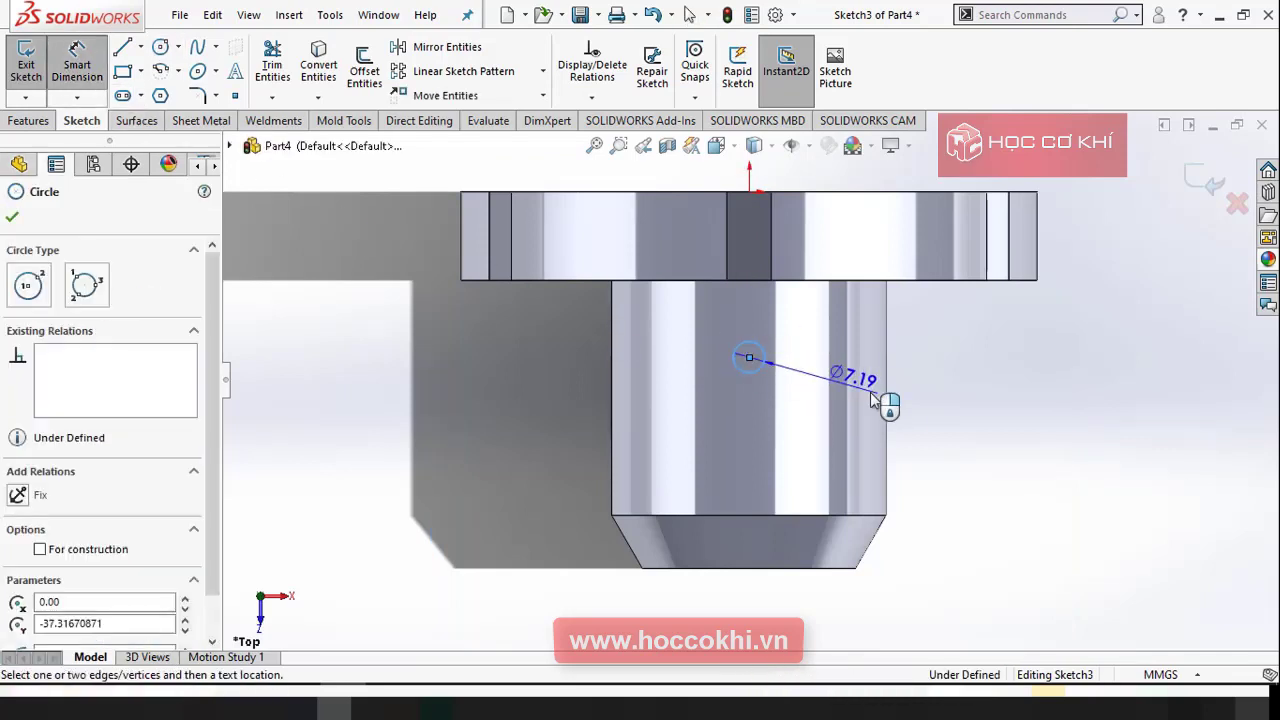
click(925, 420)
text(6)
key(Return)
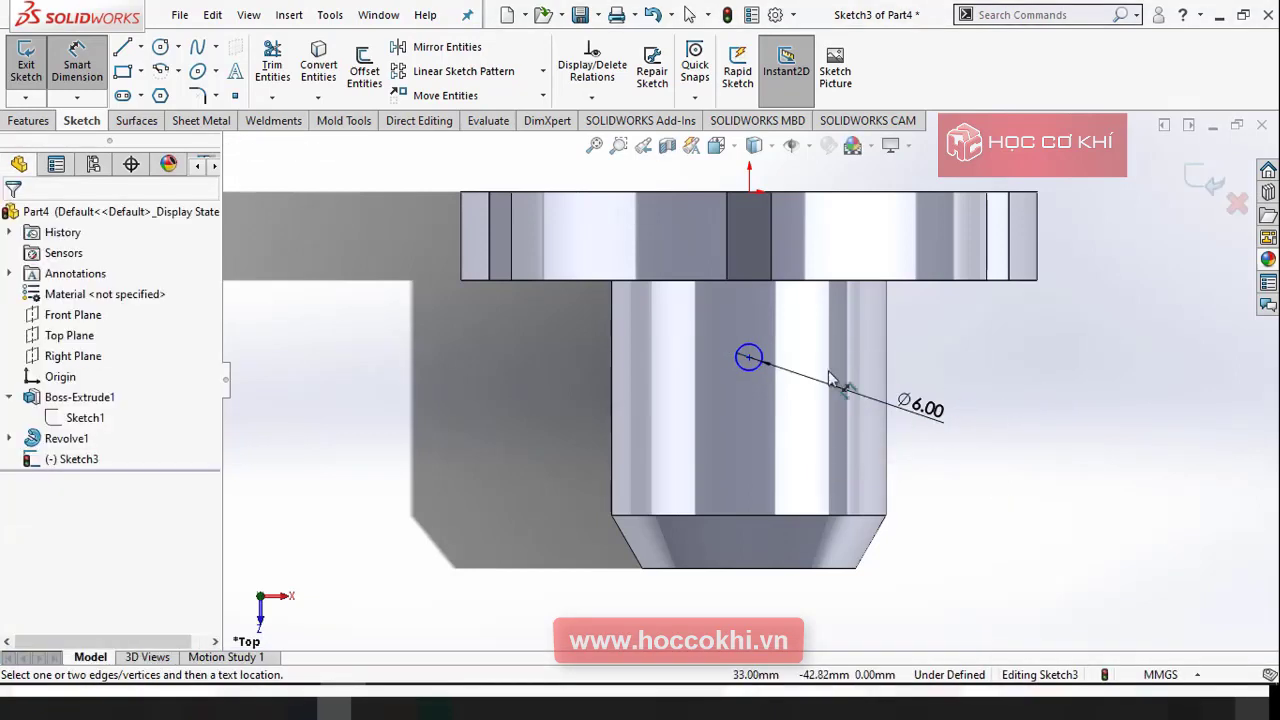
key(Escape)
Step: Add a Vertical relation between the circle's centre and the part origin
click(749, 358)
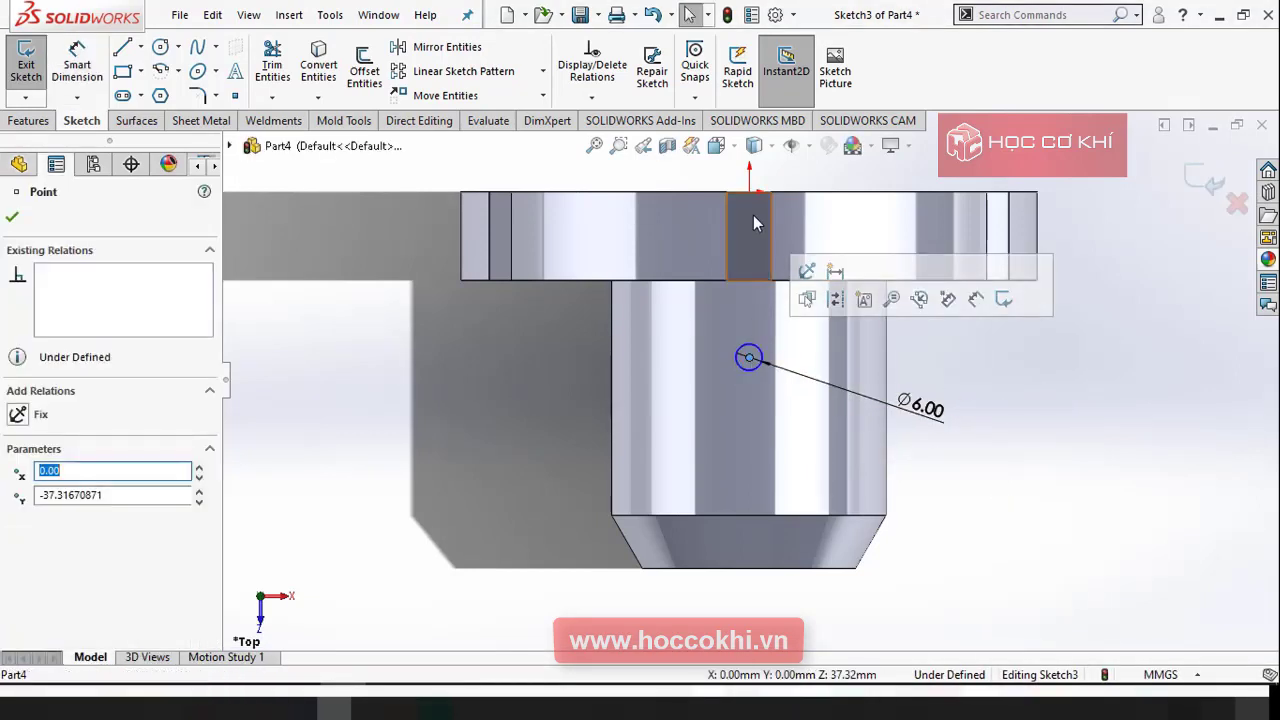
ctrl+click(750, 195)
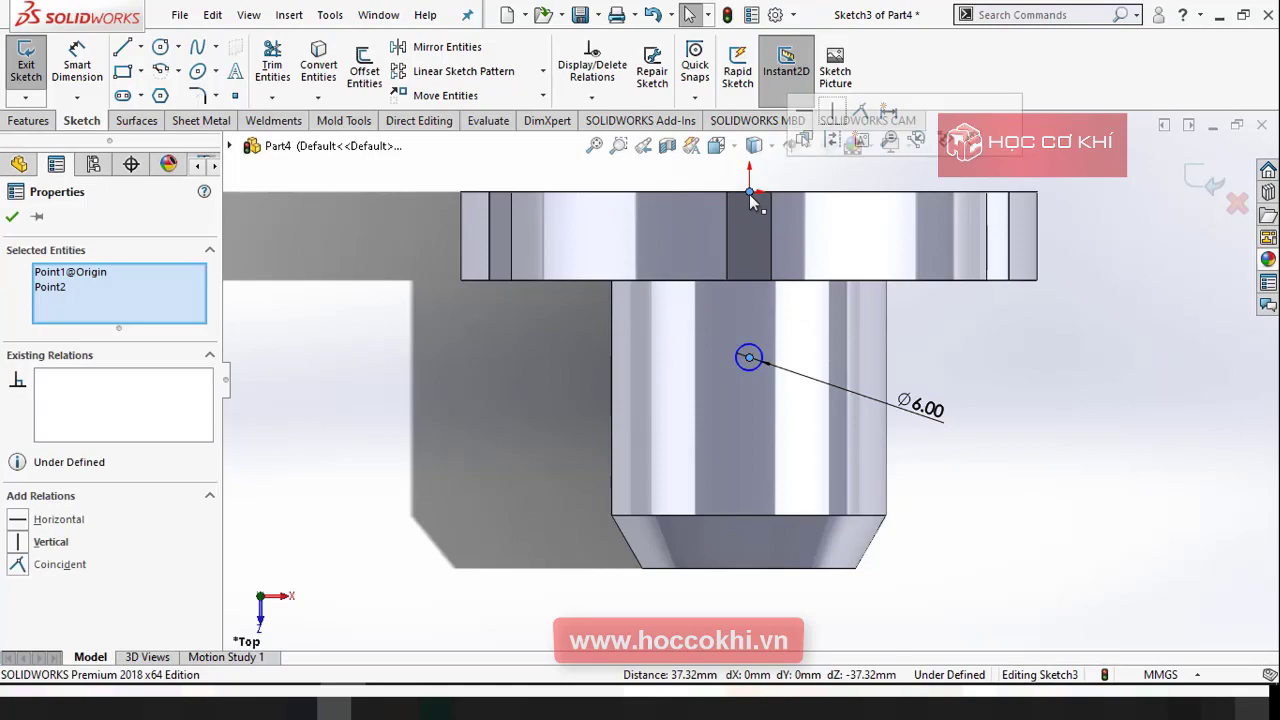
click(840, 124)
click(1010, 386)
scroll(913, 362, up, 3)
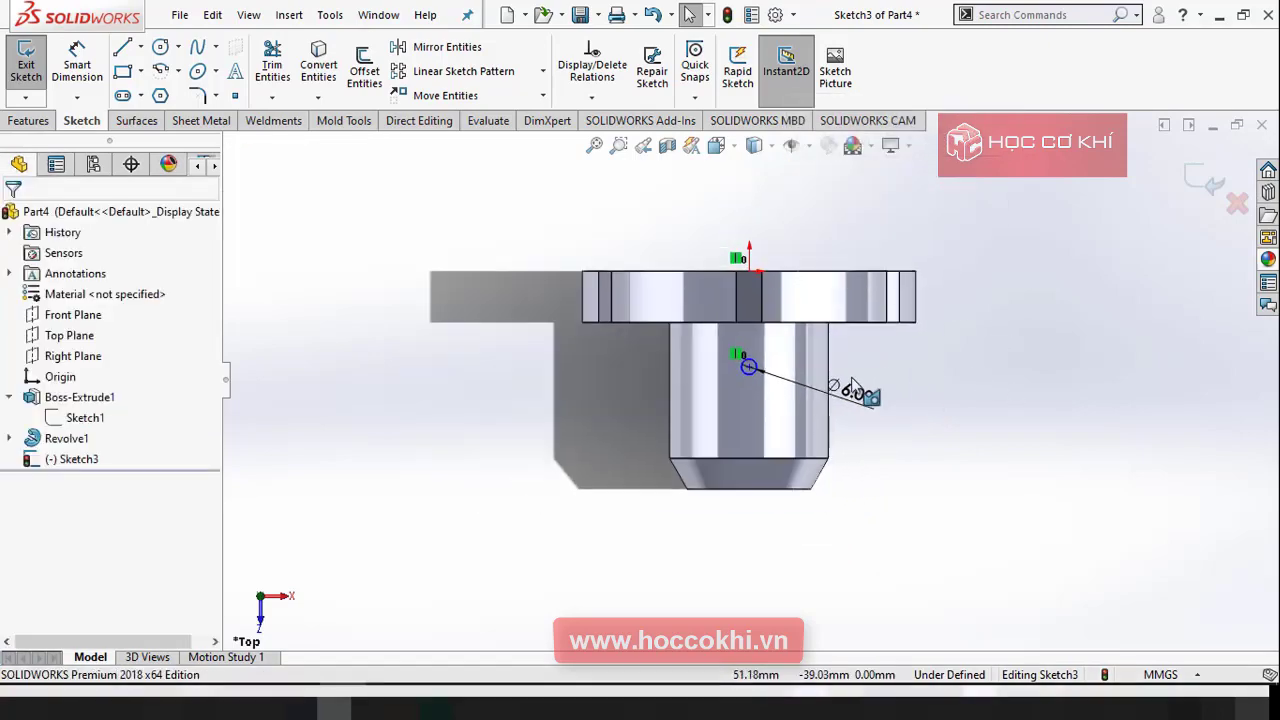
Step: After checking the drawing, dimension the circle centre 52 mm from the hub's end
key(alt+Tab)
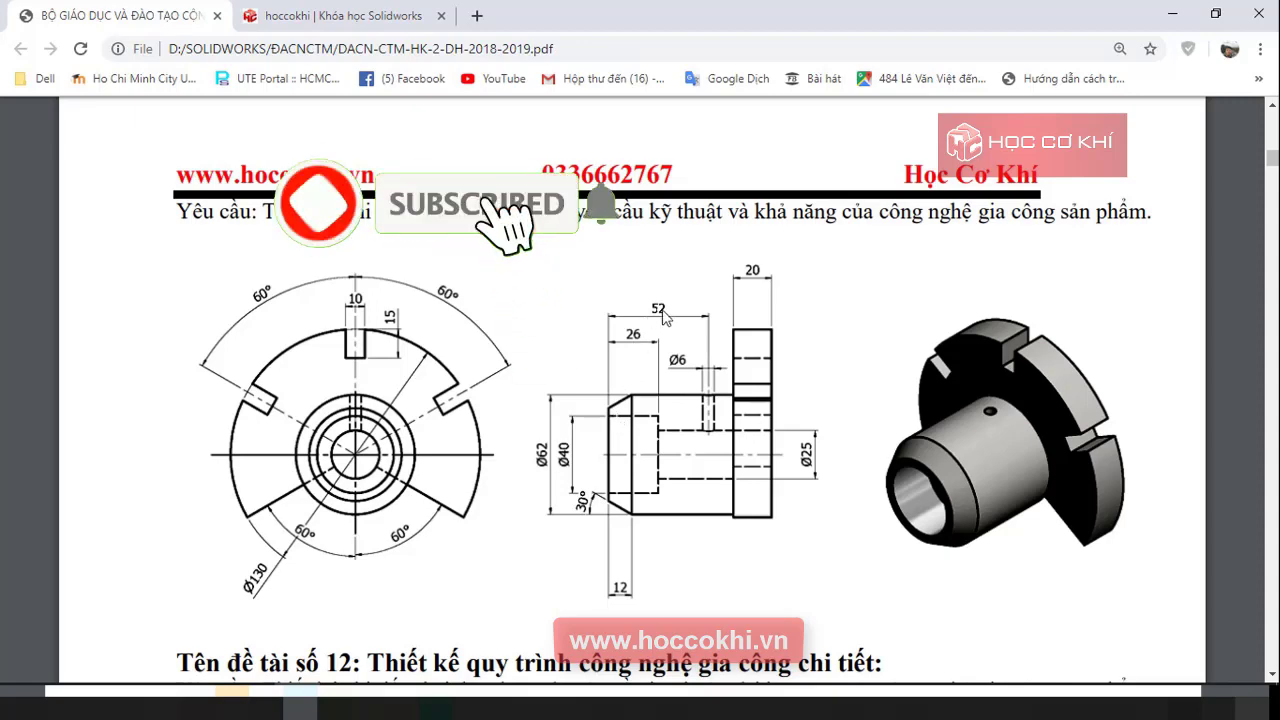
key(alt+Tab)
click(80, 70)
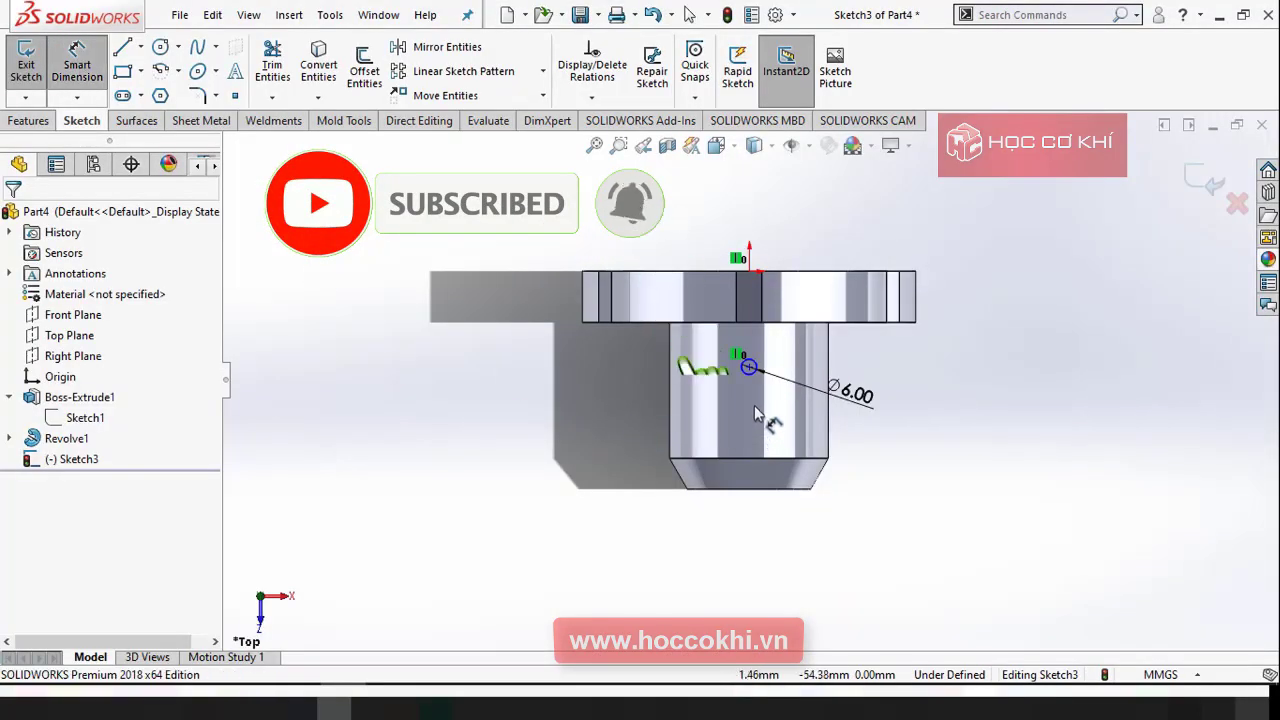
click(749, 368)
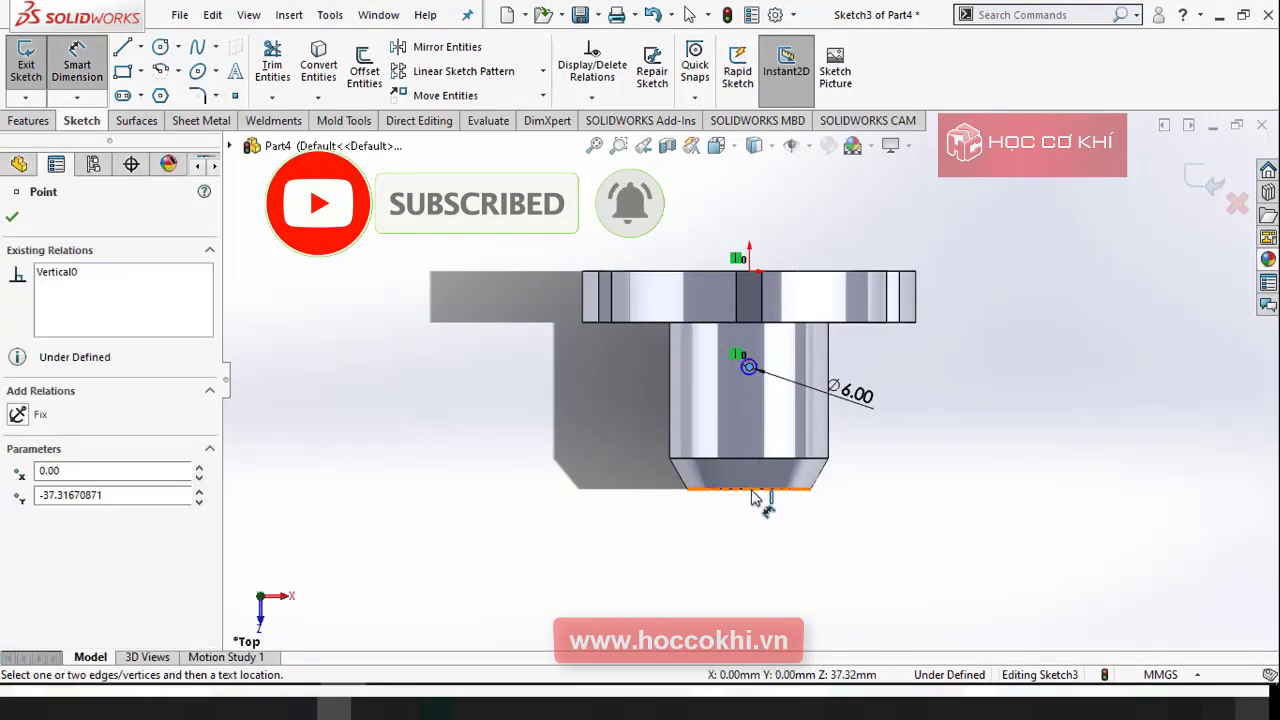
click(752, 490)
click(614, 430)
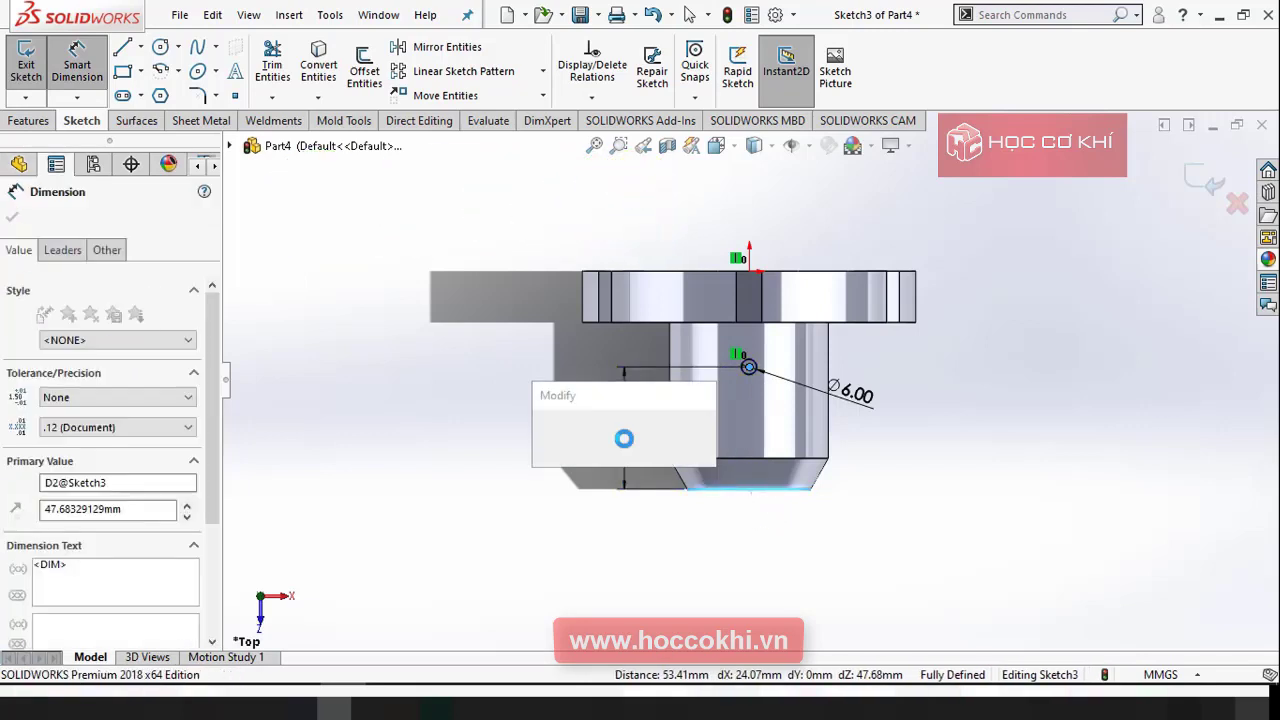
text(25)
key(BackSpace)
key(BackSpace)
text(52)
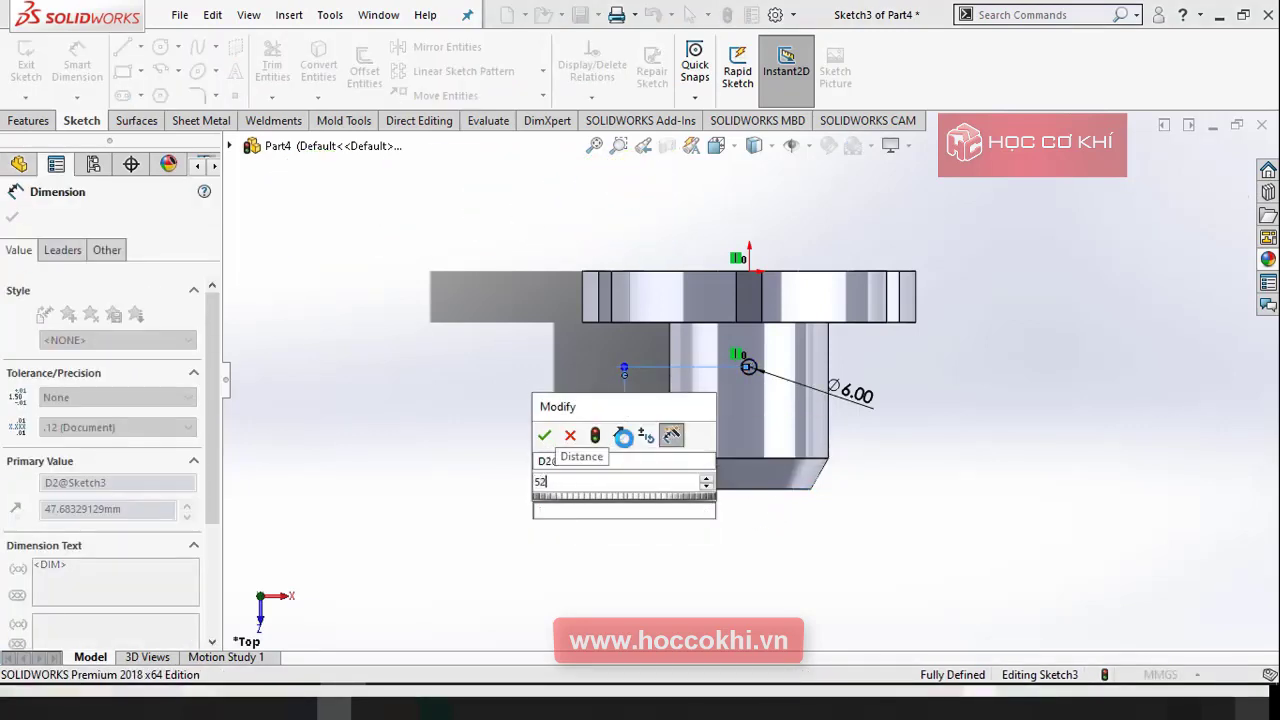
key(Return)
key(Escape)
scroll(640, 380, down, 3)
mouse_move(757, 374)
middle_down()
mouse_move(814, 371)
mouse_move(817, 322)
middle_up()
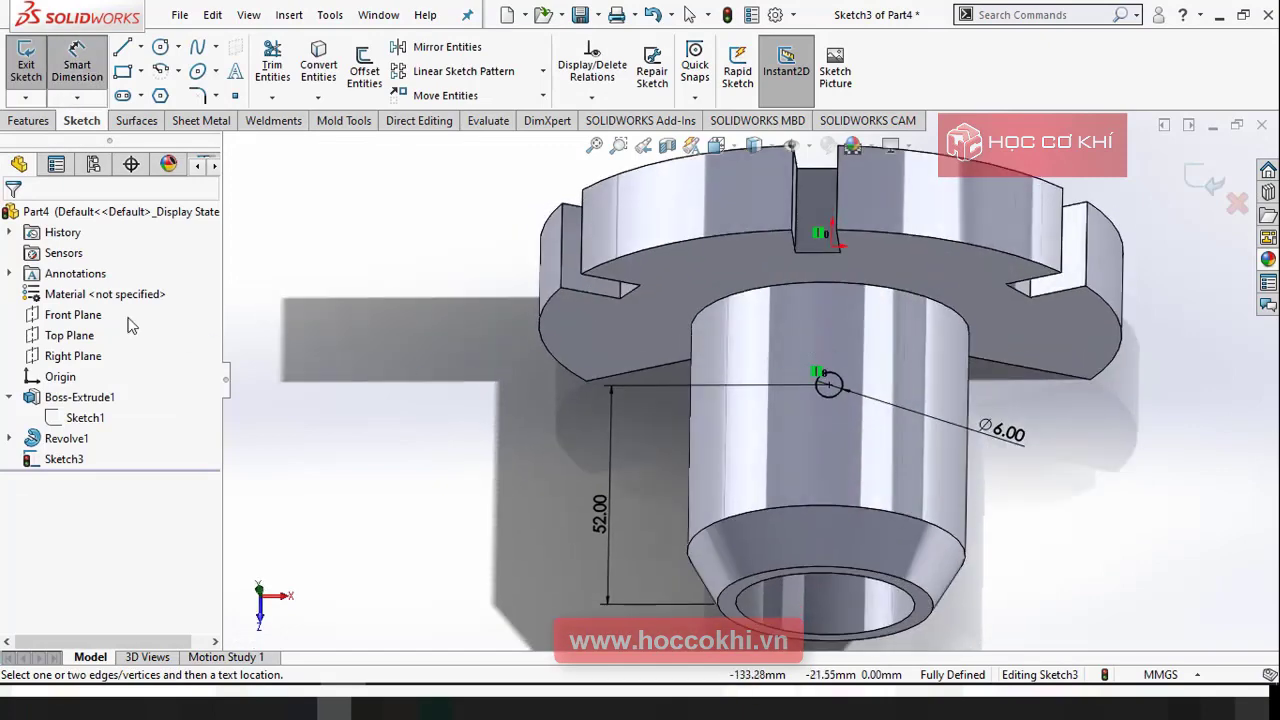
Step: Extrude-cut the Ø6 circle in the reversed direction, Through All, drilling the hub wall
click(30, 121)
click(280, 75)
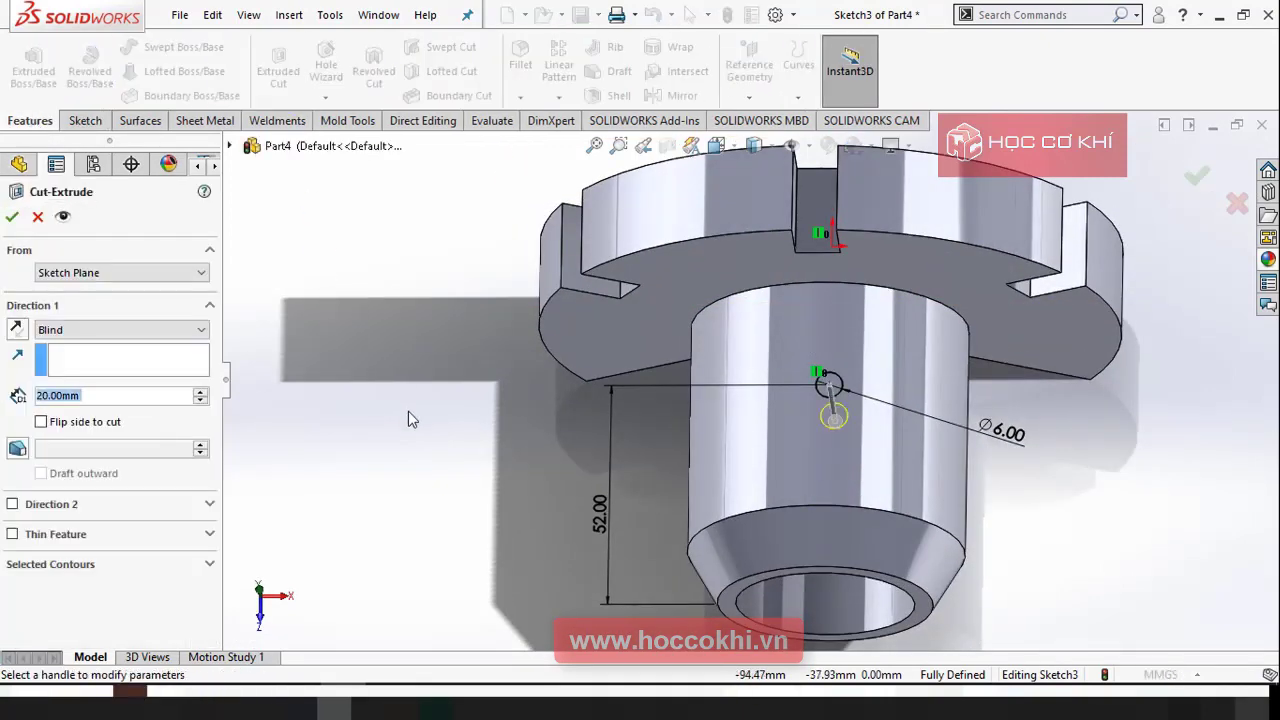
middle_drag(376, 523, 386, 329)
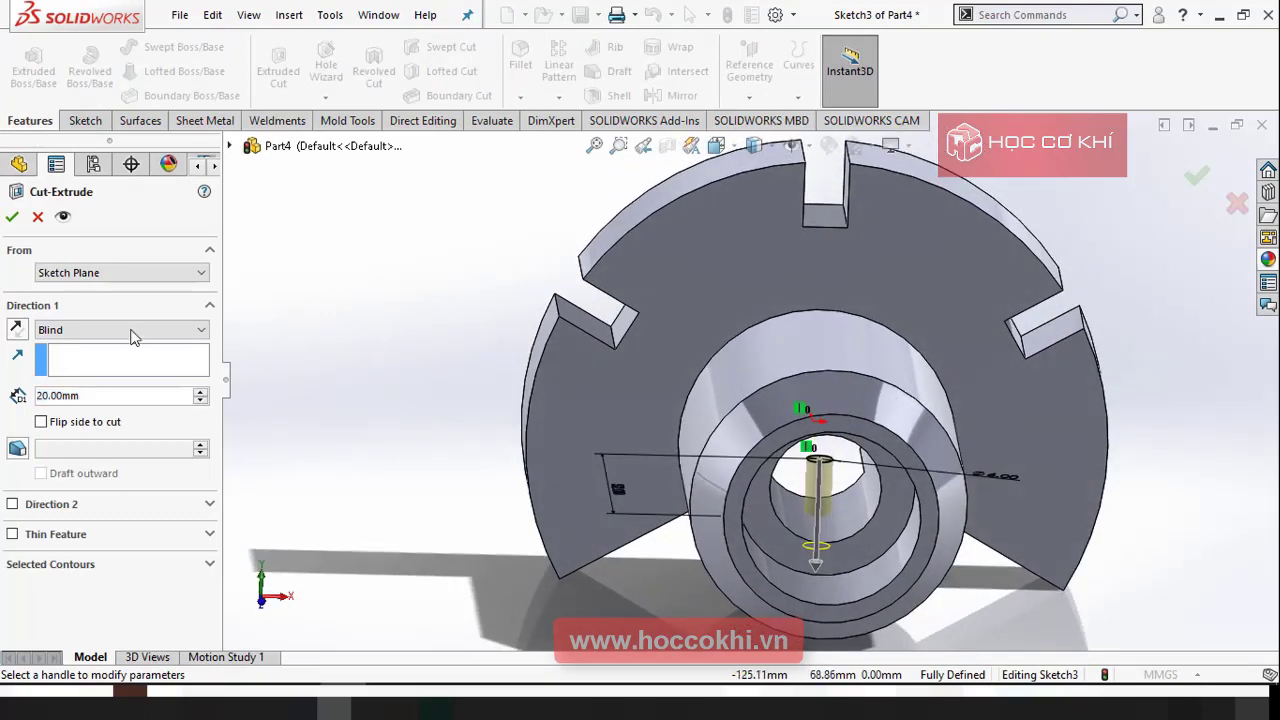
click(18, 331)
click(120, 331)
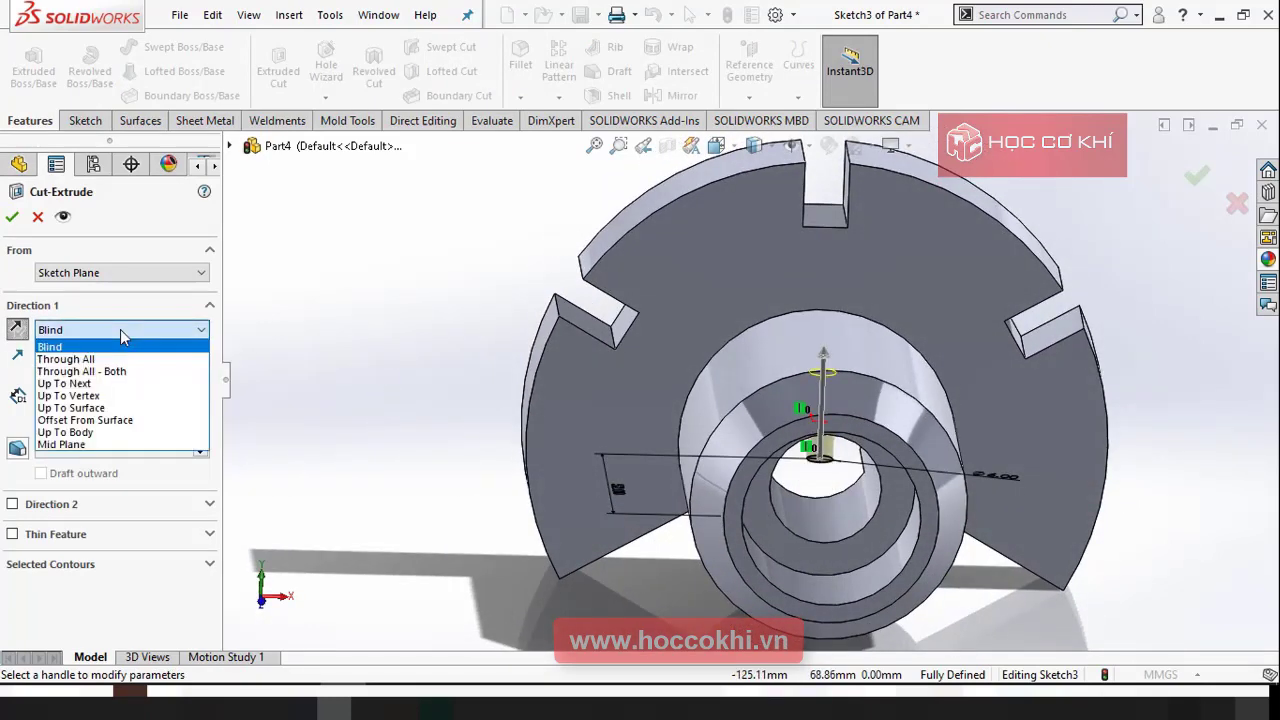
click(91, 360)
click(13, 218)
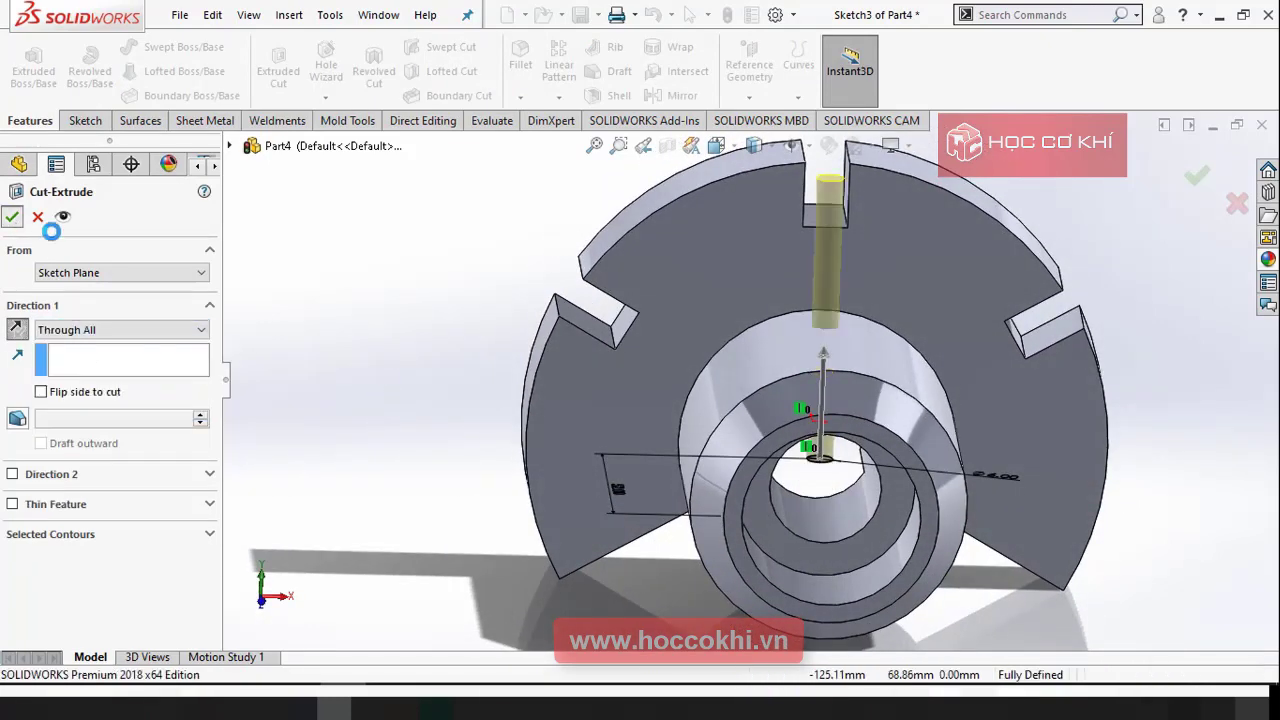
mouse_move(457, 337)
middle_down()
mouse_move(587, 355)
mouse_move(563, 491)
mouse_move(509, 514)
mouse_move(691, 426)
mouse_move(813, 400)
mouse_move(749, 363)
mouse_move(1000, 330)
middle_up()
scroll(813, 400, down, 2)
Step: Apply the blue plastic from Plastic > High Gloss to the whole part body
click(1268, 260)
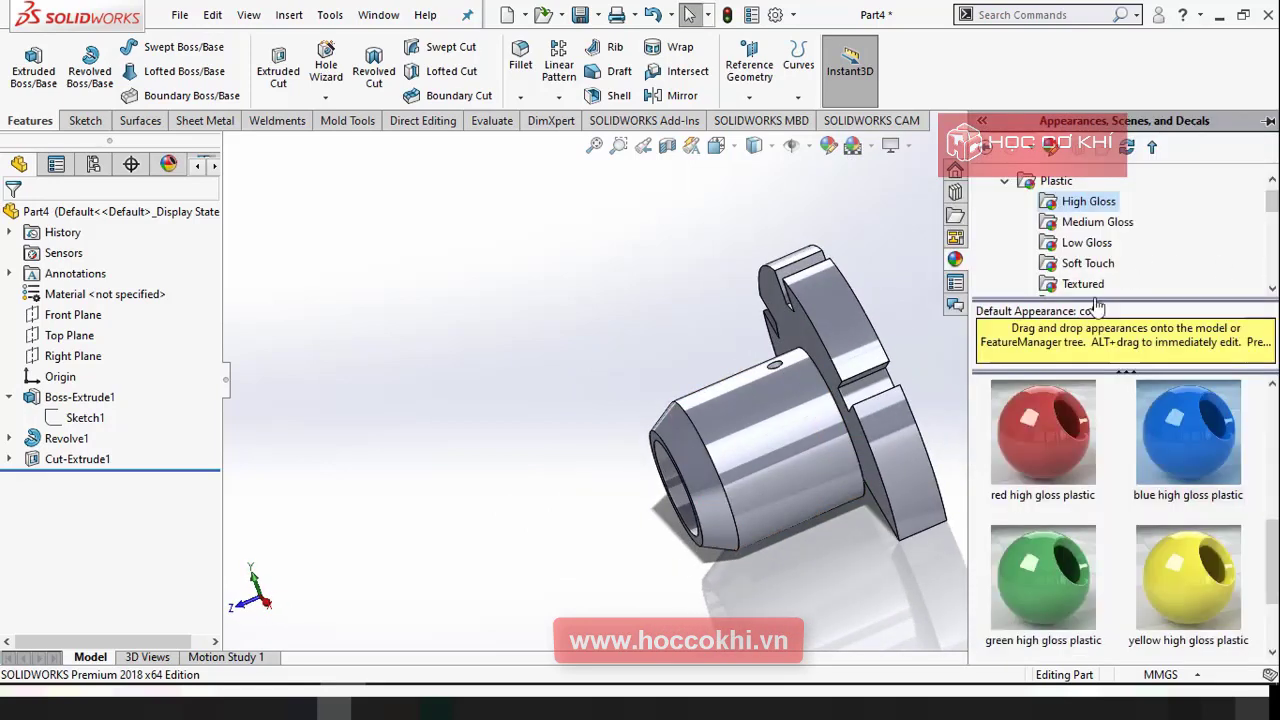
click(1021, 195)
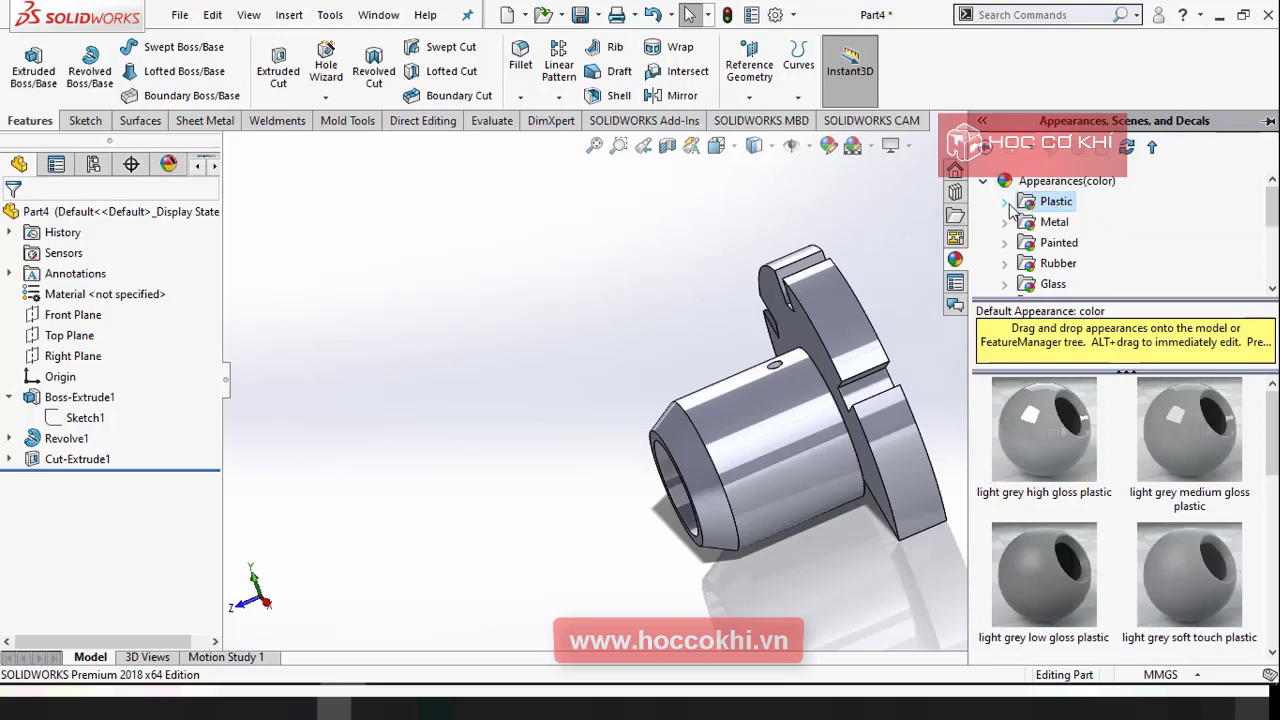
click(1005, 203)
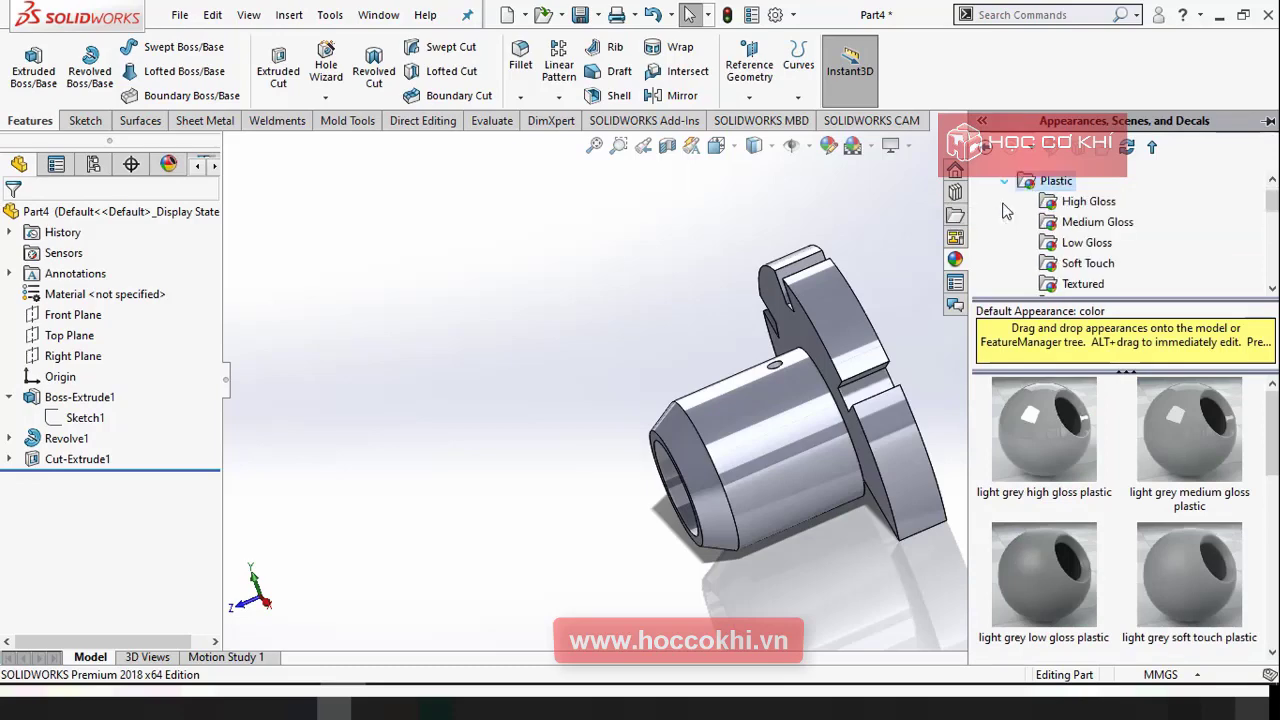
click(1085, 205)
scroll(1098, 450, down, 3)
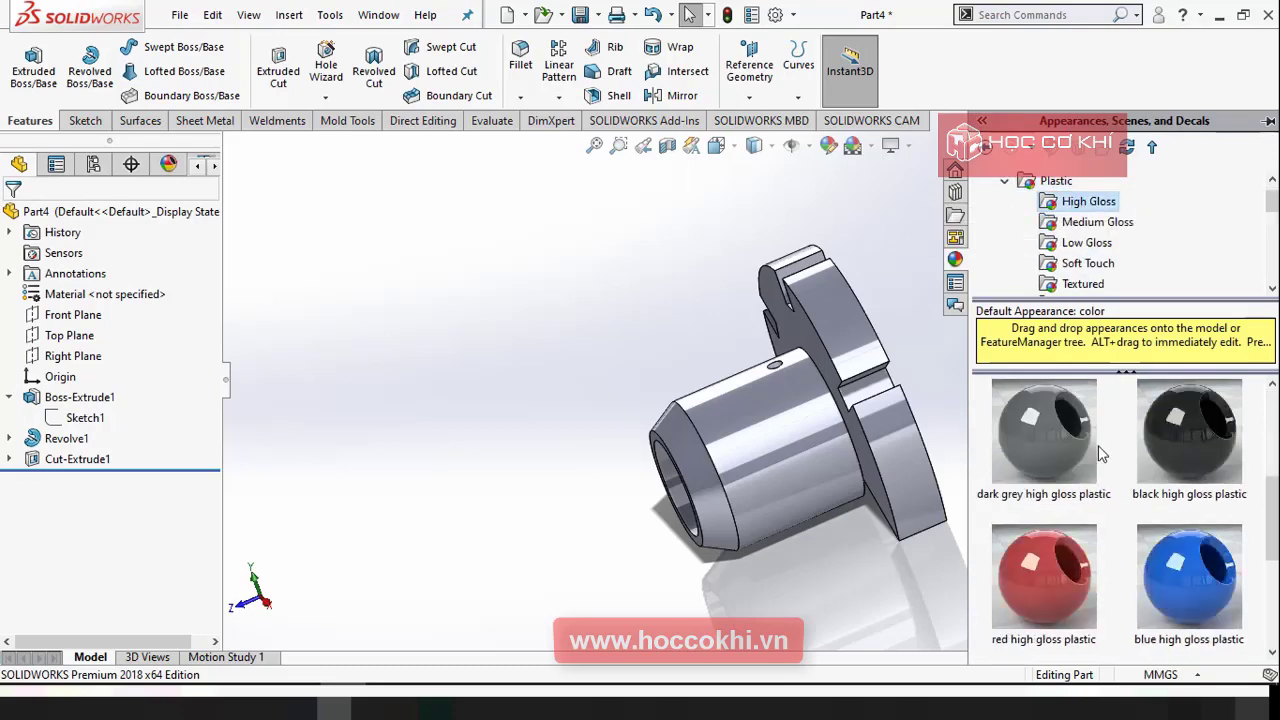
scroll(1095, 450, down, 1)
click(1197, 455)
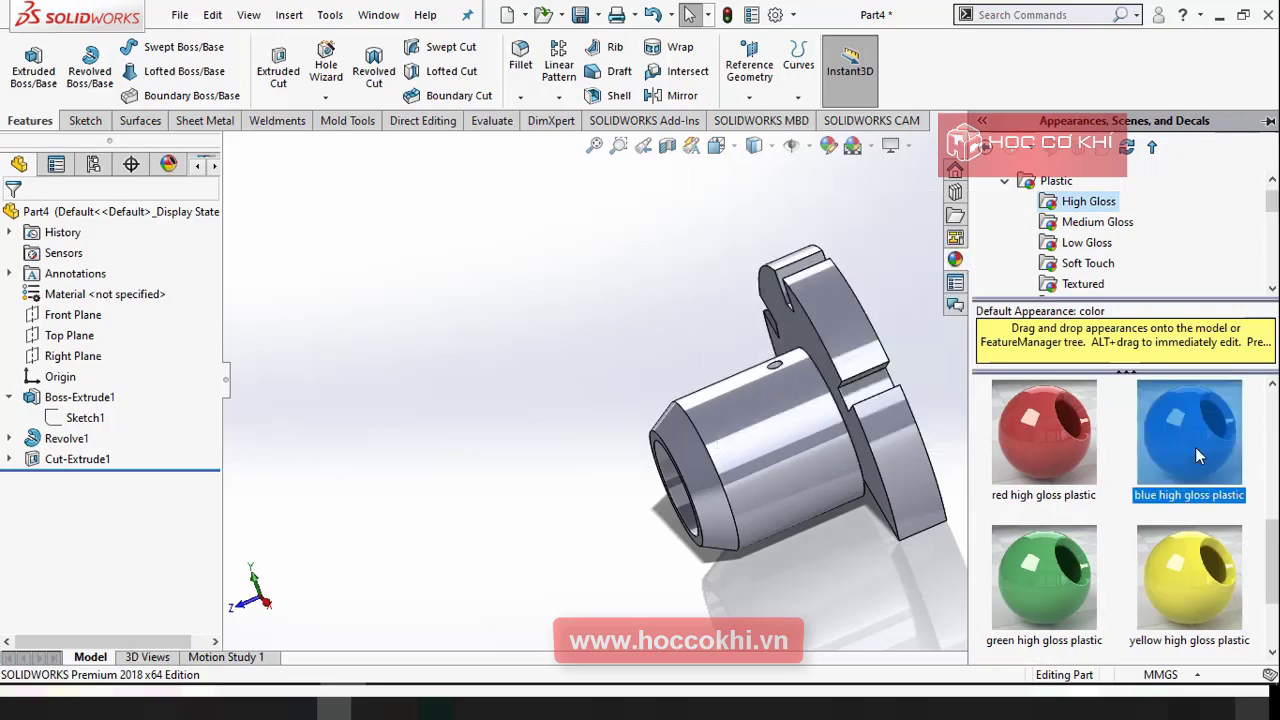
drag(1195, 447, 795, 437)
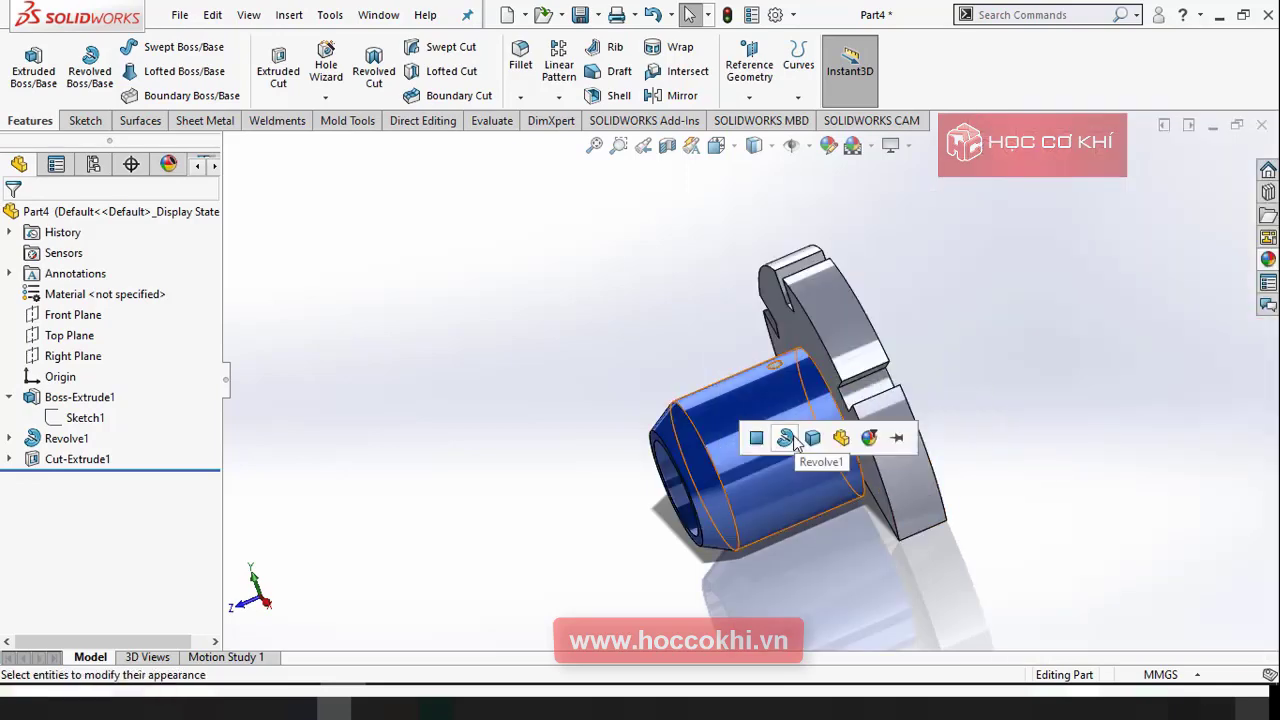
click(813, 438)
mouse_move(651, 328)
middle_down()
mouse_move(843, 310)
mouse_move(700, 370)
mouse_move(534, 406)
mouse_move(743, 408)
mouse_move(772, 465)
middle_up()
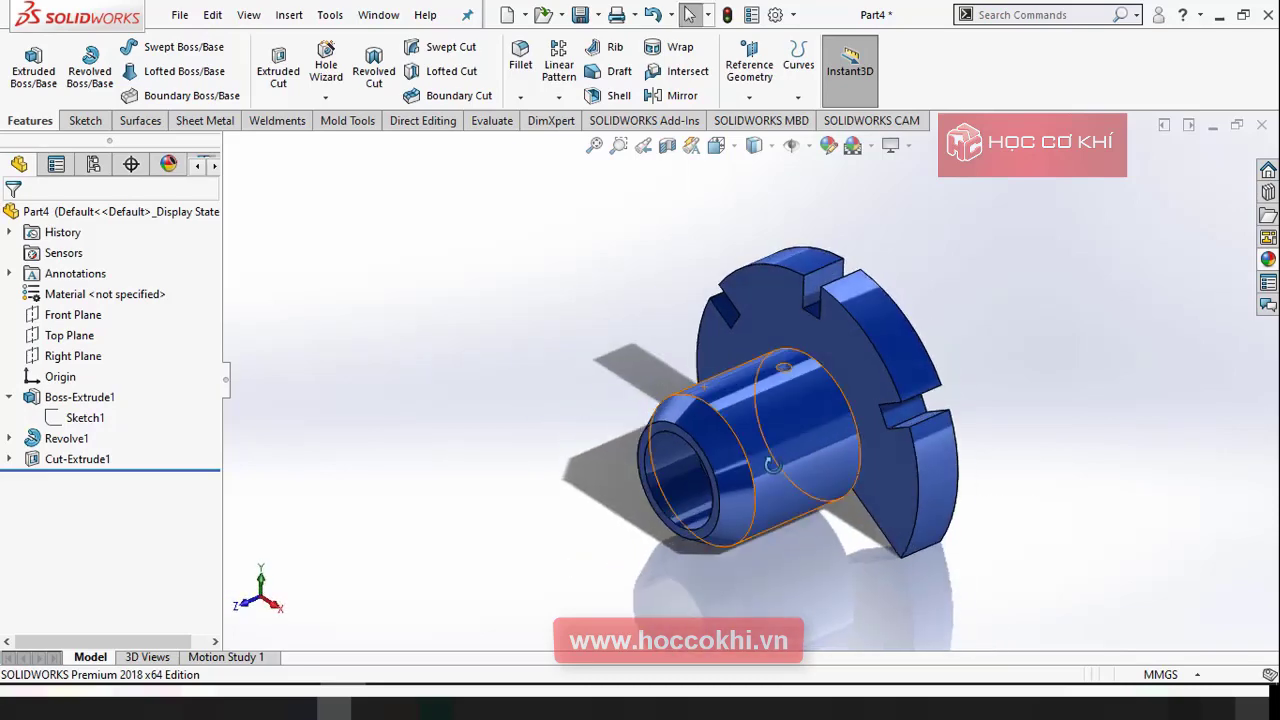
key(ctrl+7)
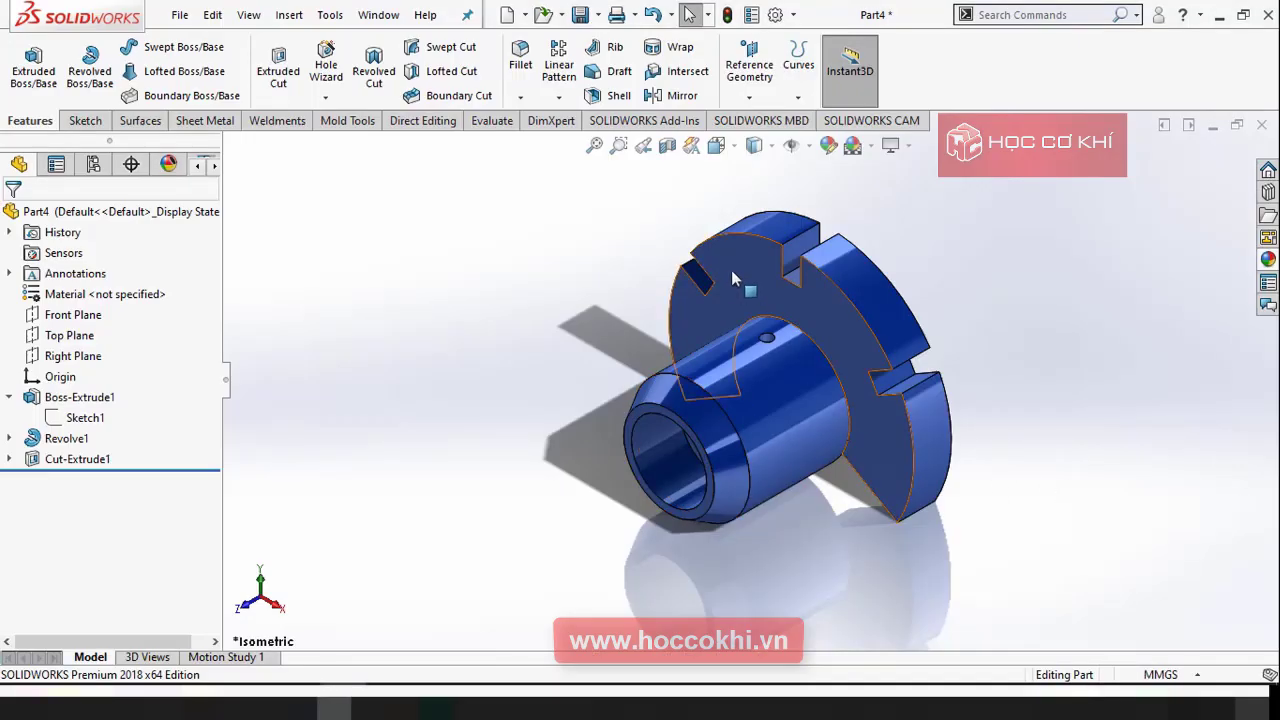
mouse_move(808, 405)
middle_down()
mouse_move(823, 266)
mouse_move(813, 443)
mouse_move(957, 343)
mouse_move(1034, 371)
mouse_move(886, 549)
mouse_move(1008, 614)
mouse_move(1086, 594)
mouse_move(1109, 563)
mouse_move(943, 591)
mouse_move(836, 479)
mouse_move(862, 530)
mouse_move(788, 407)
mouse_move(790, 343)
middle_up()
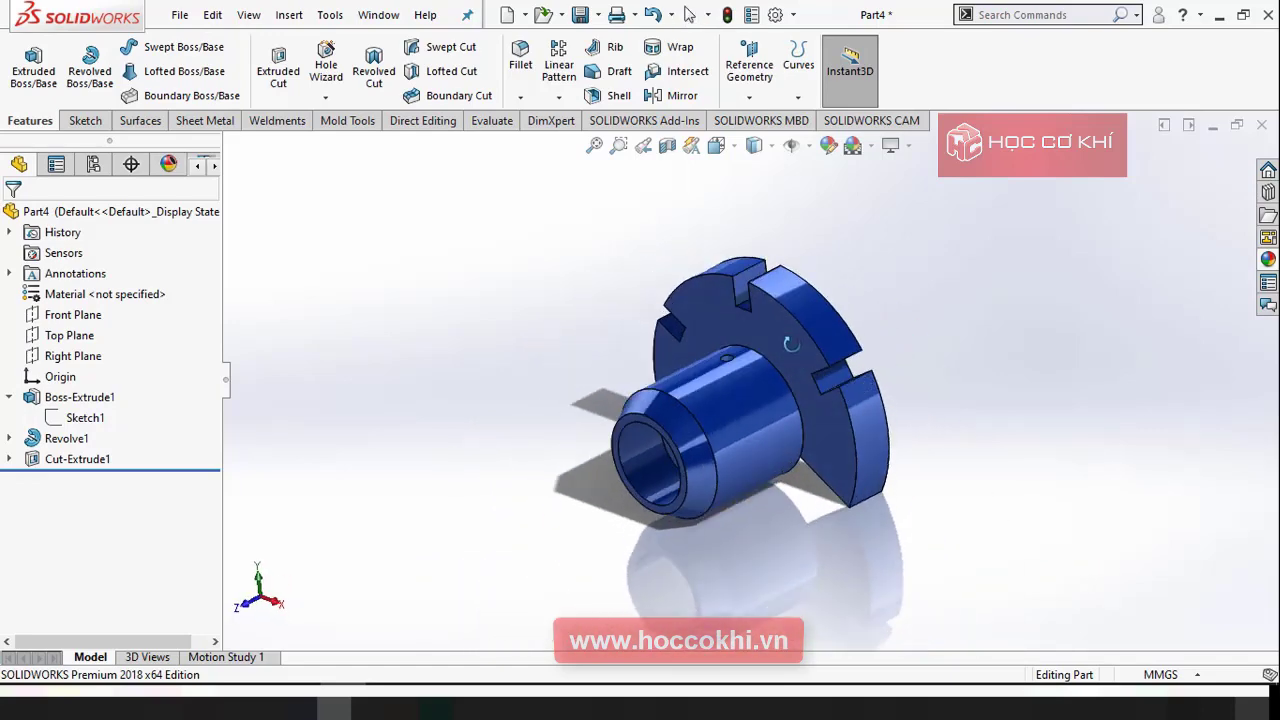
scroll(797, 405, down, 2)
middle_drag(788, 466, 788, 446)
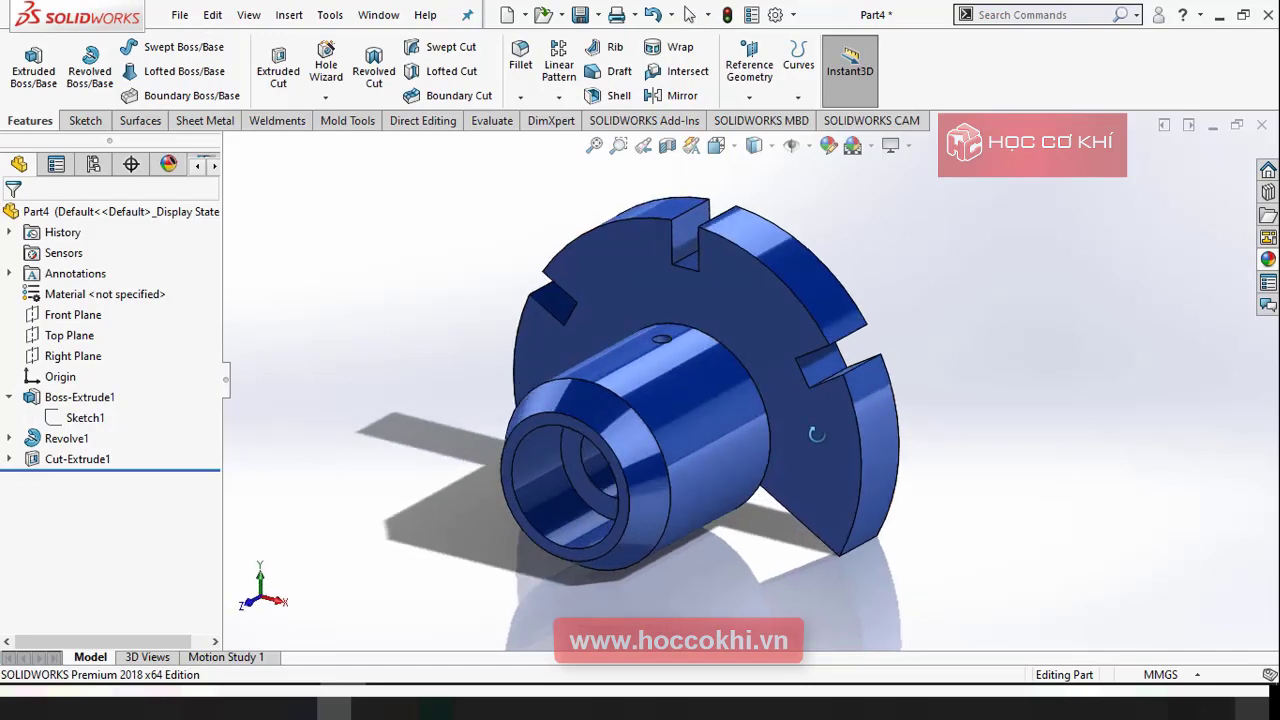